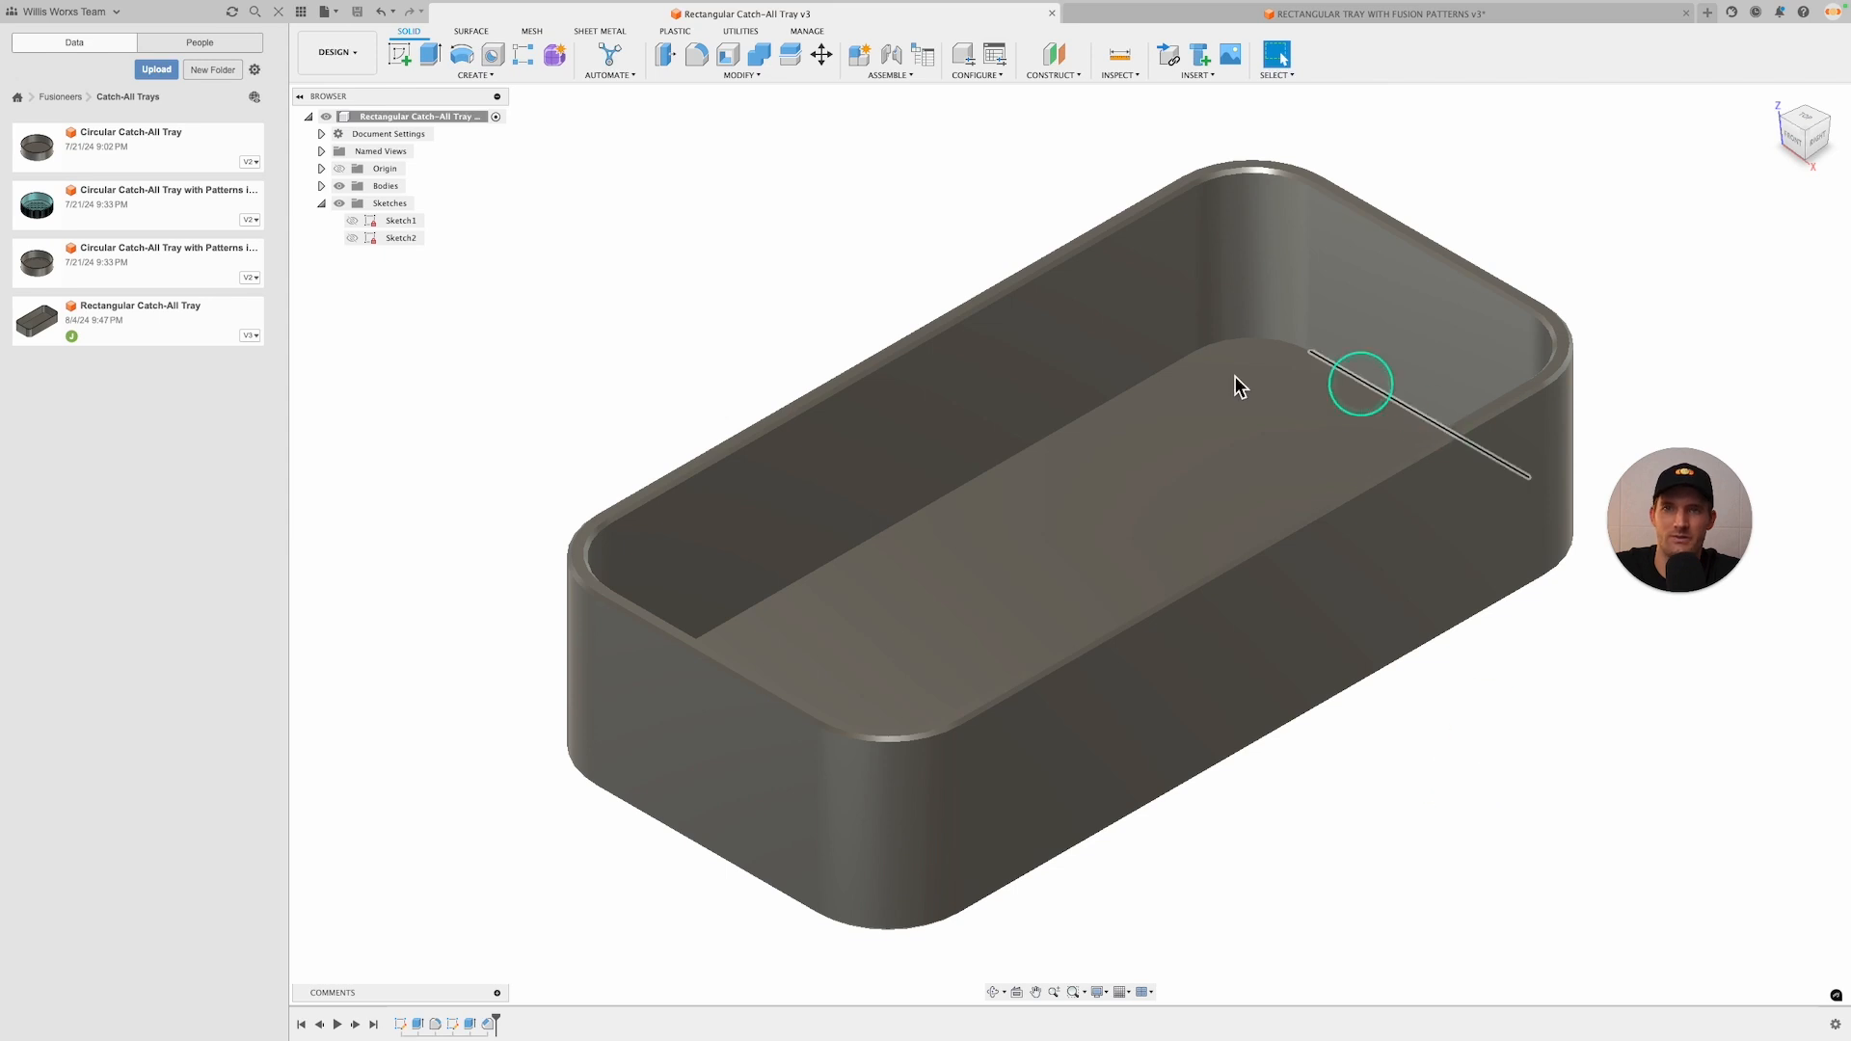
Derive the rectangular tray body into a new design
left_click(486, 78)
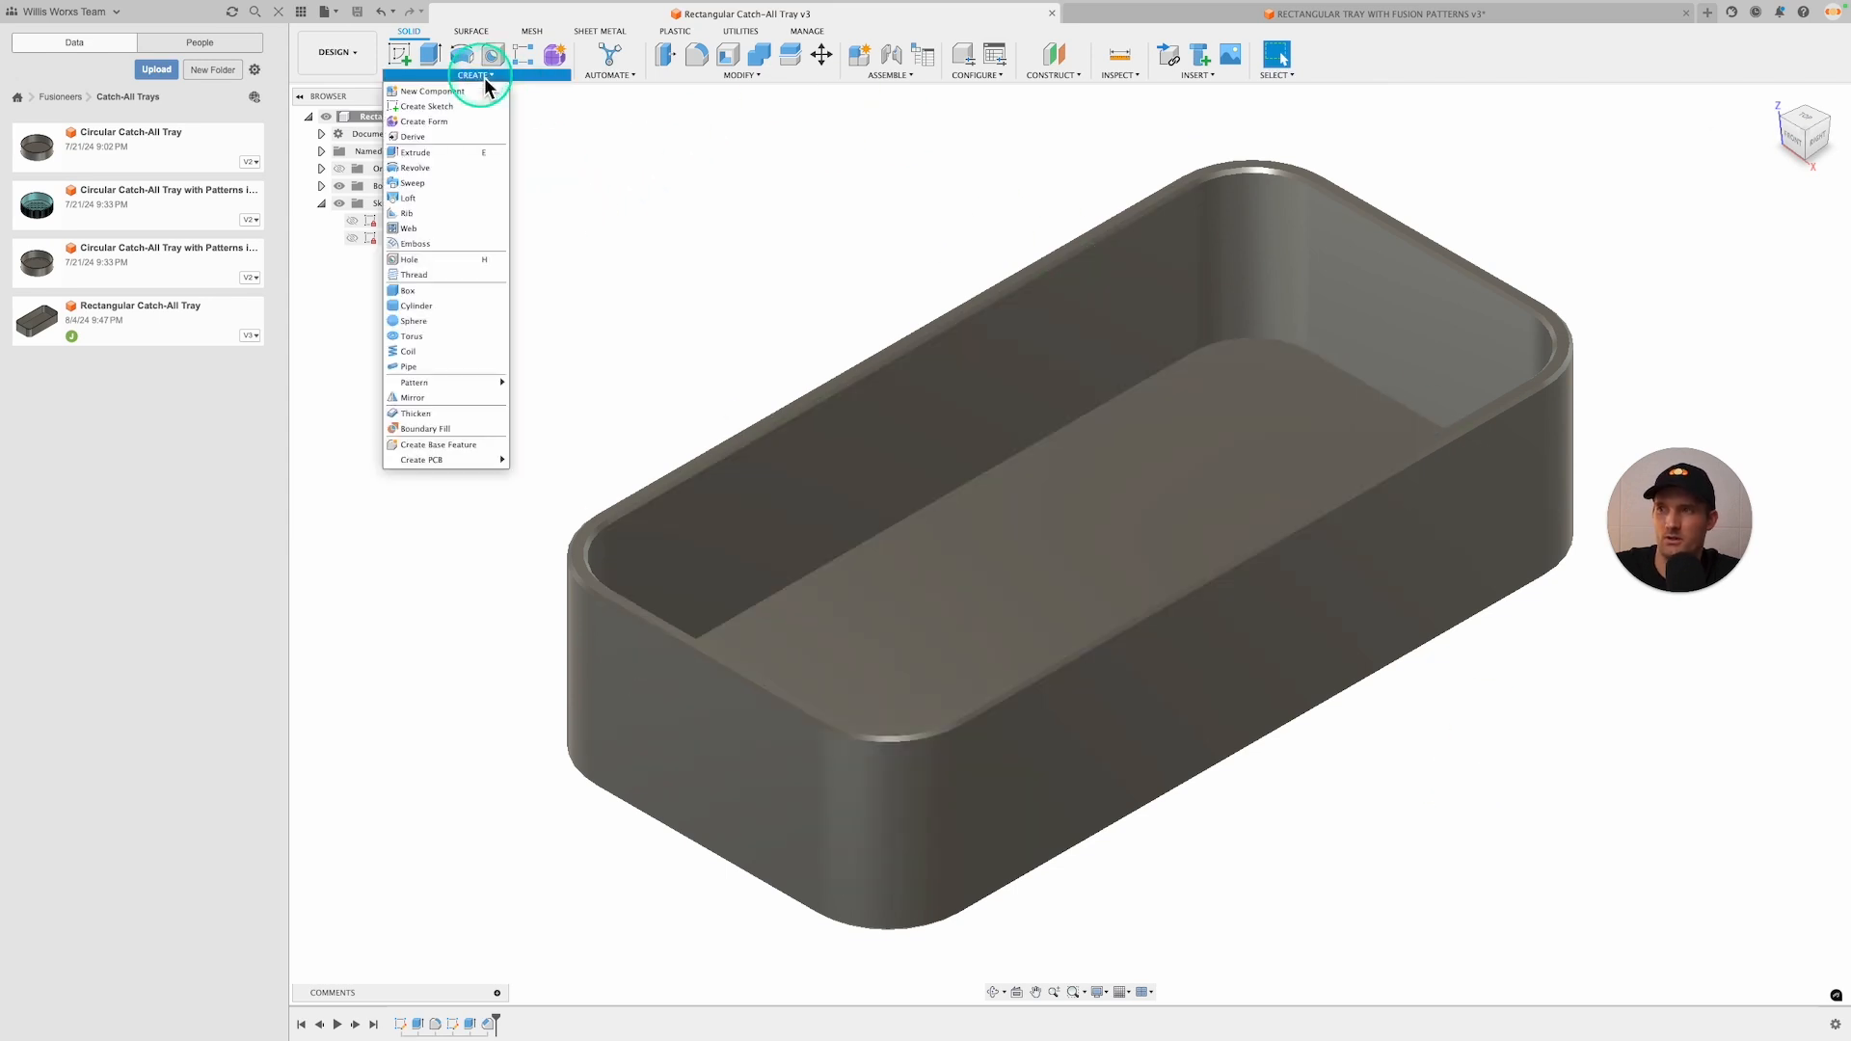
left_click(448, 137)
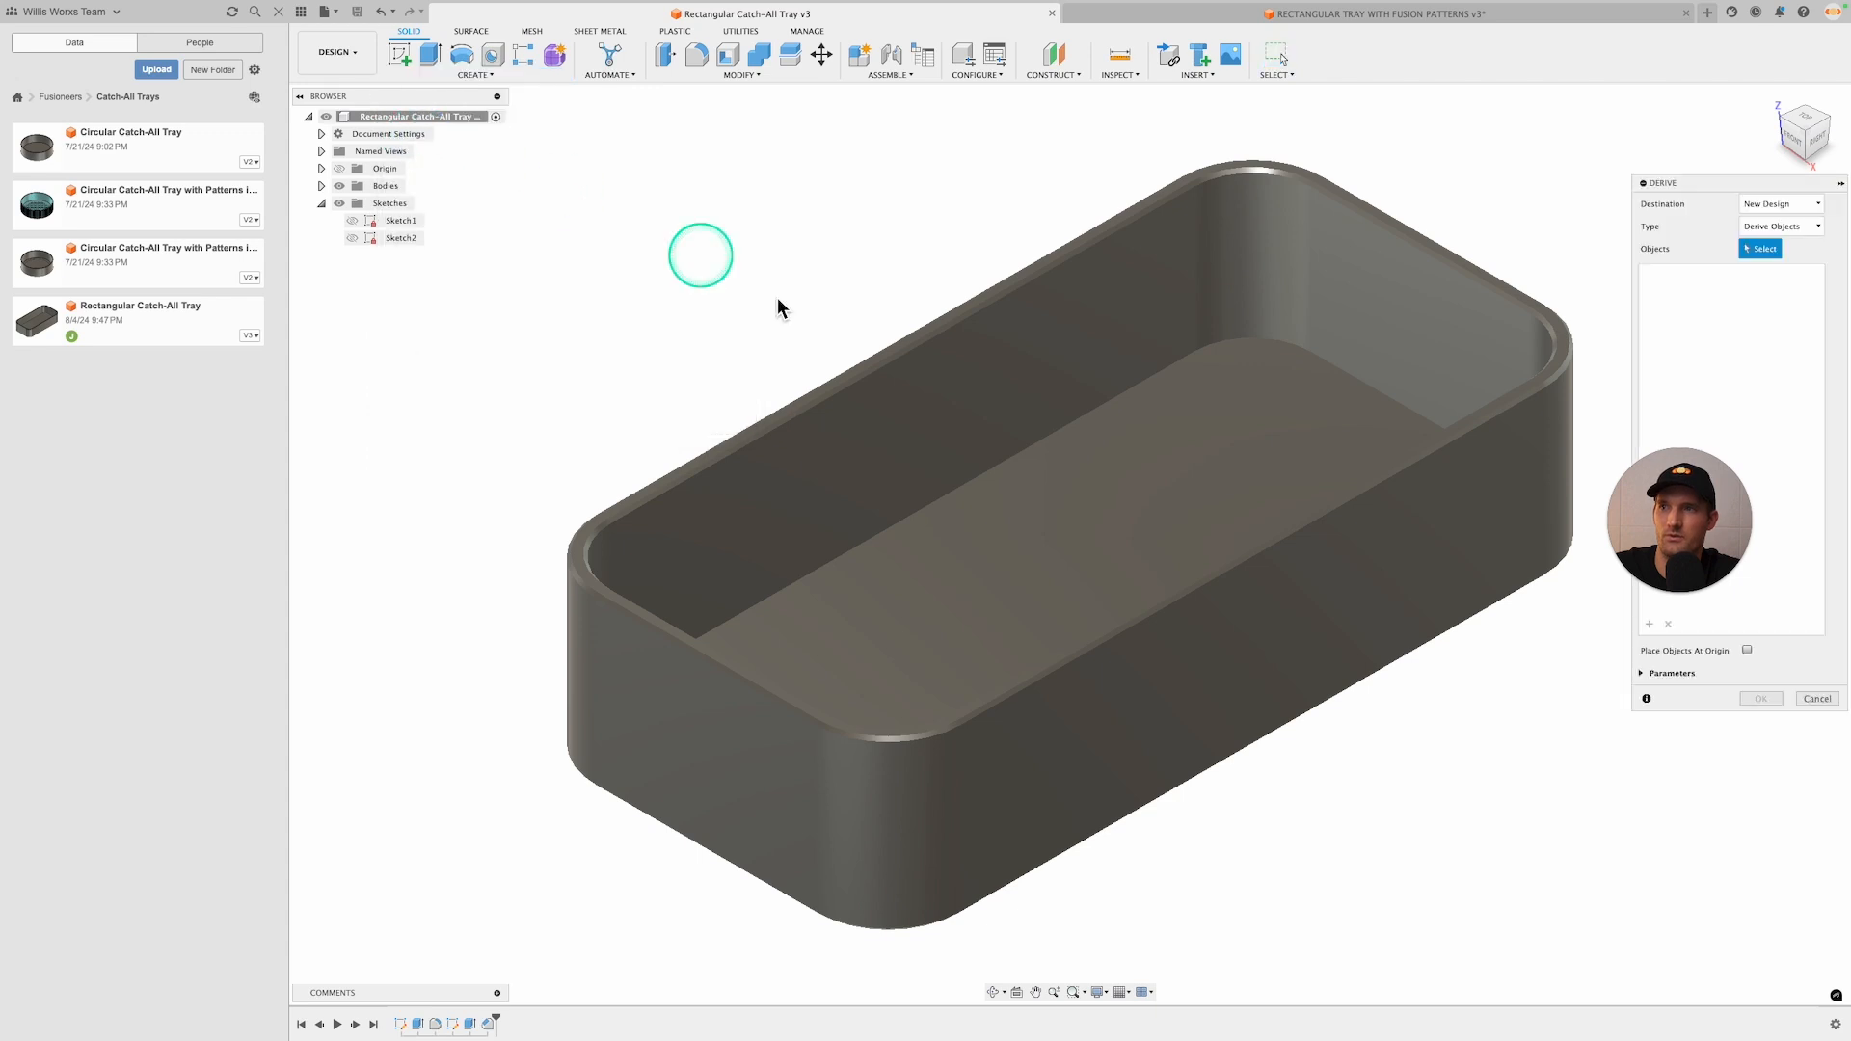
middle_click_drag(1157, 513, 1078, 529)
scroll(1043, 488, "down", 2)
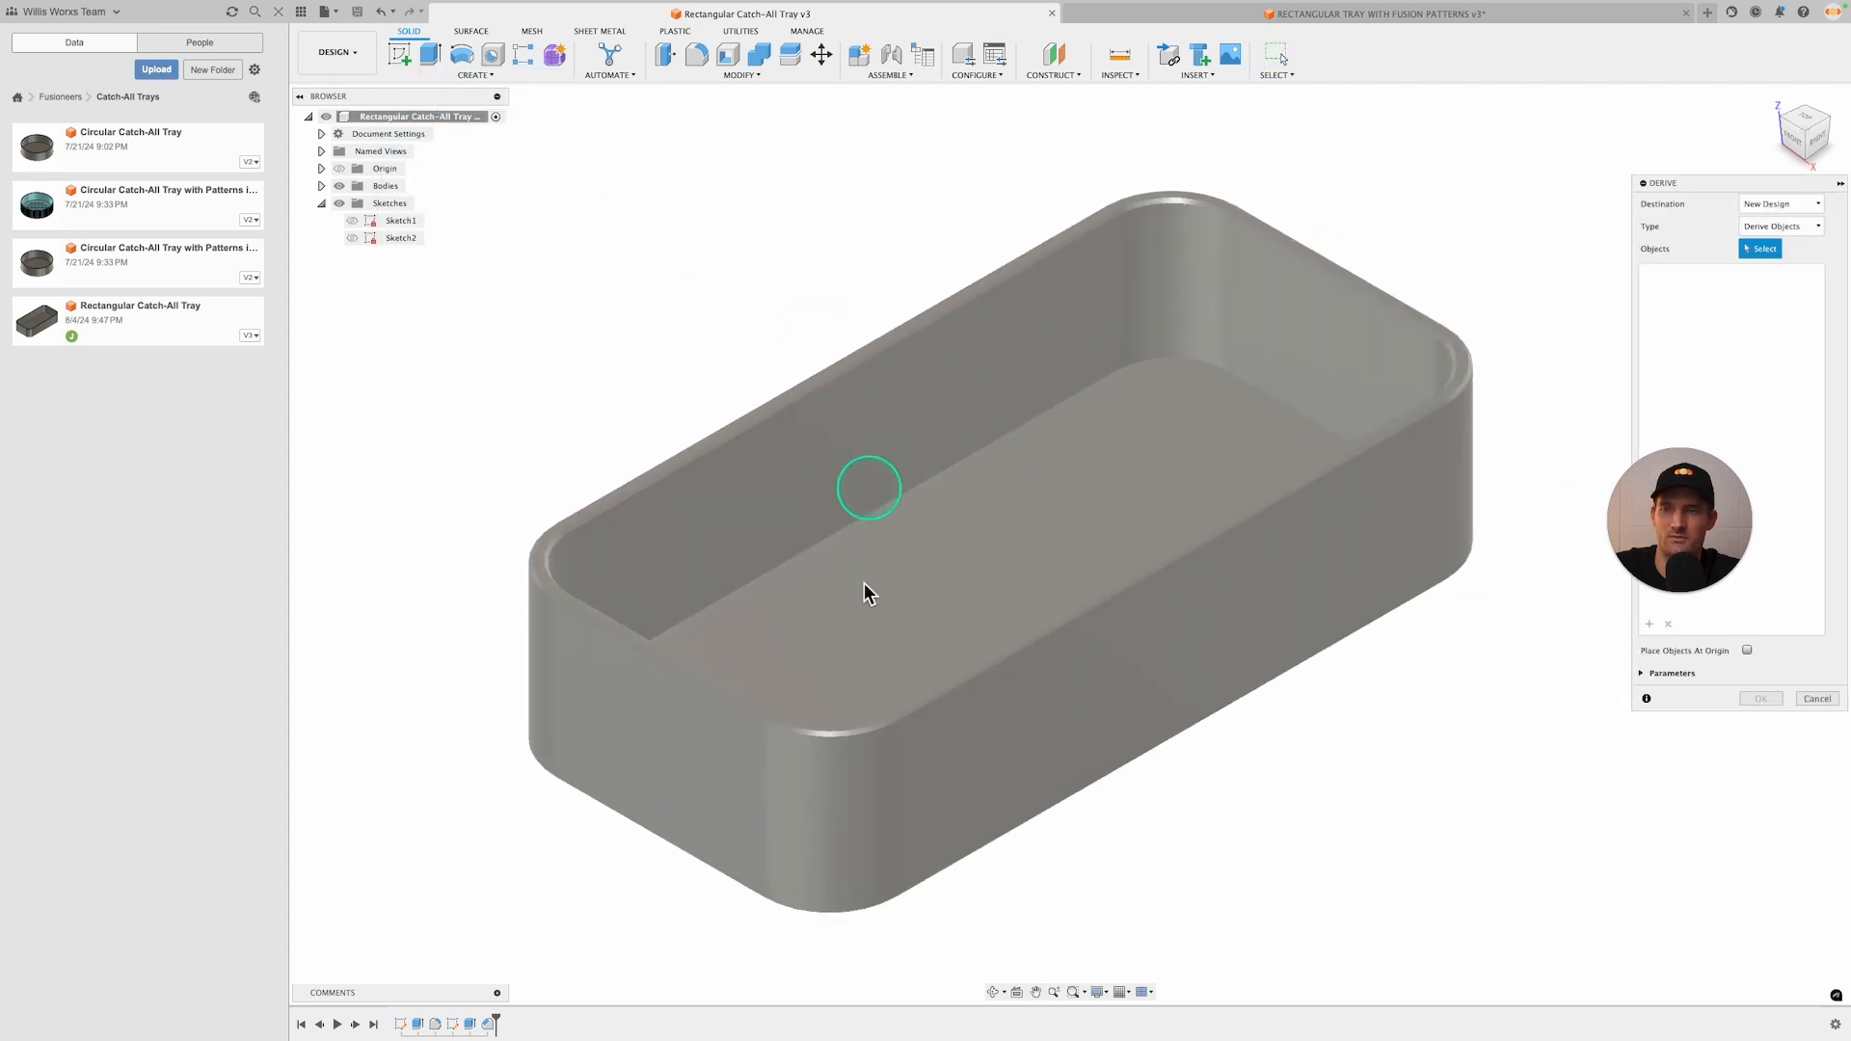
left_click(1340, 437)
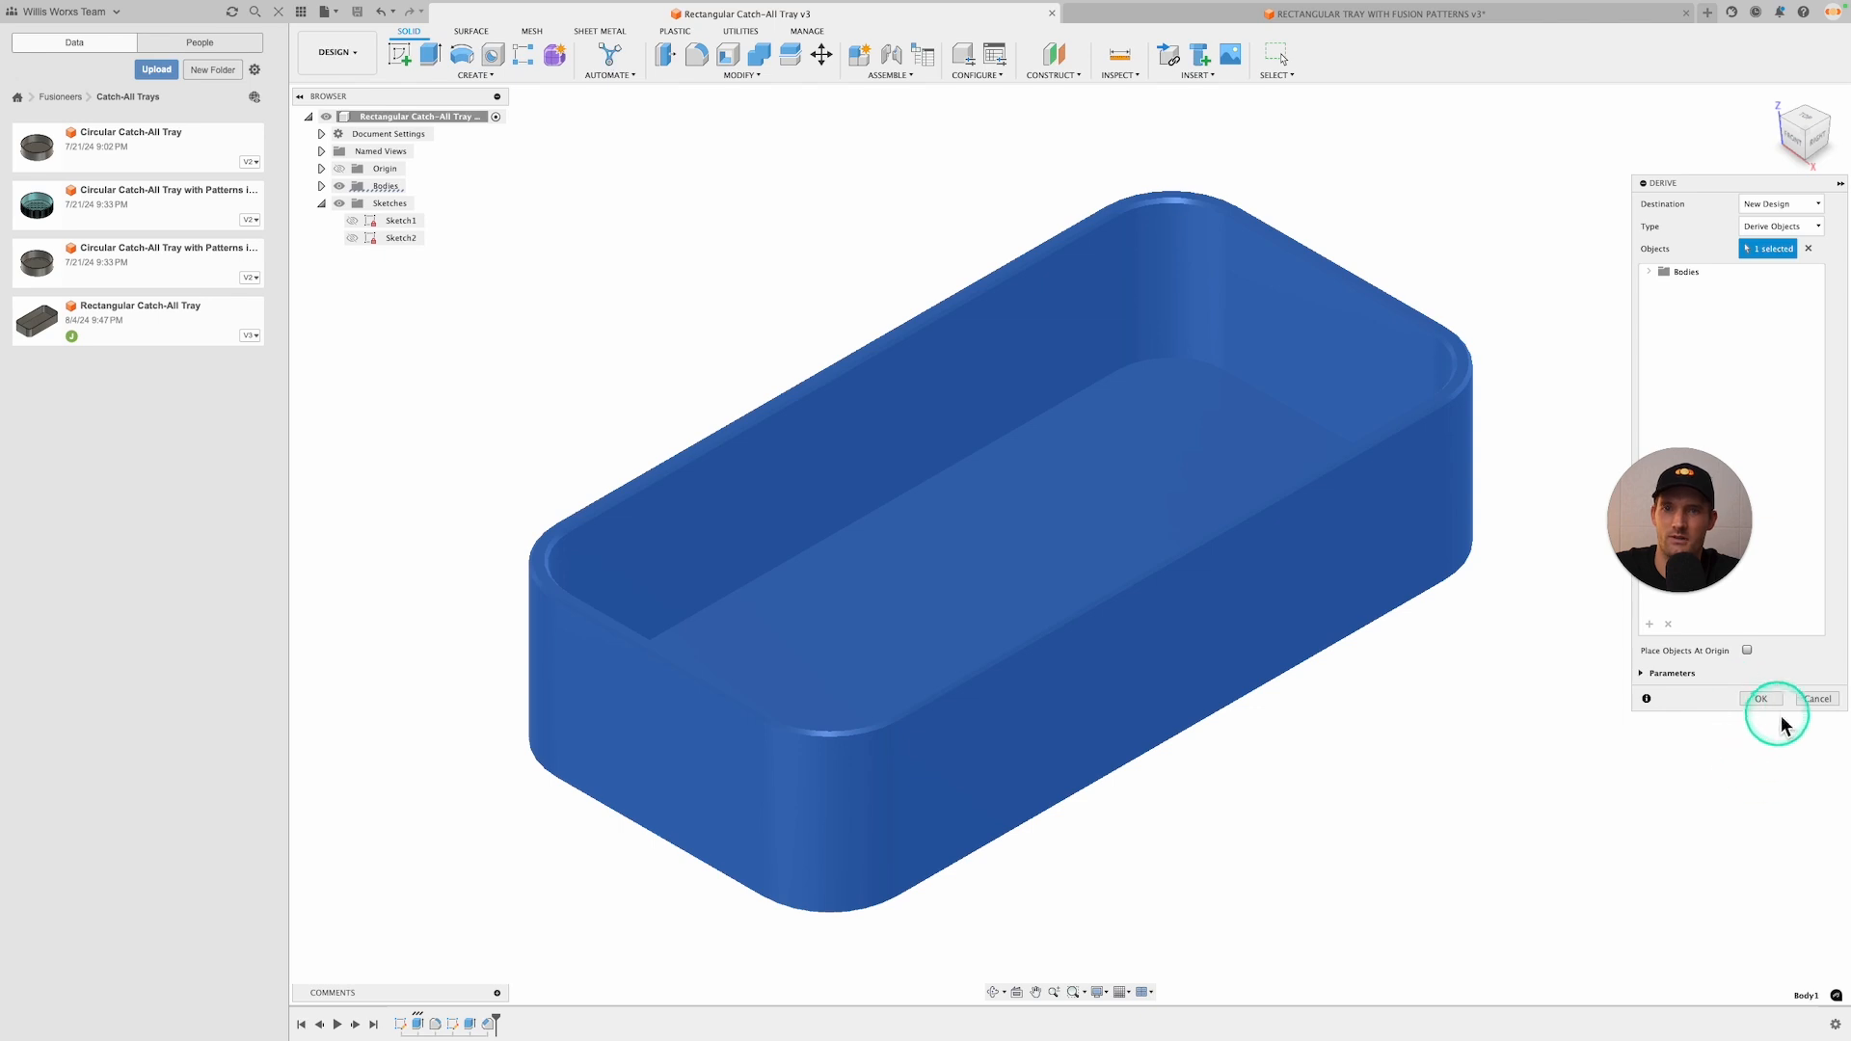
left_click(1762, 699)
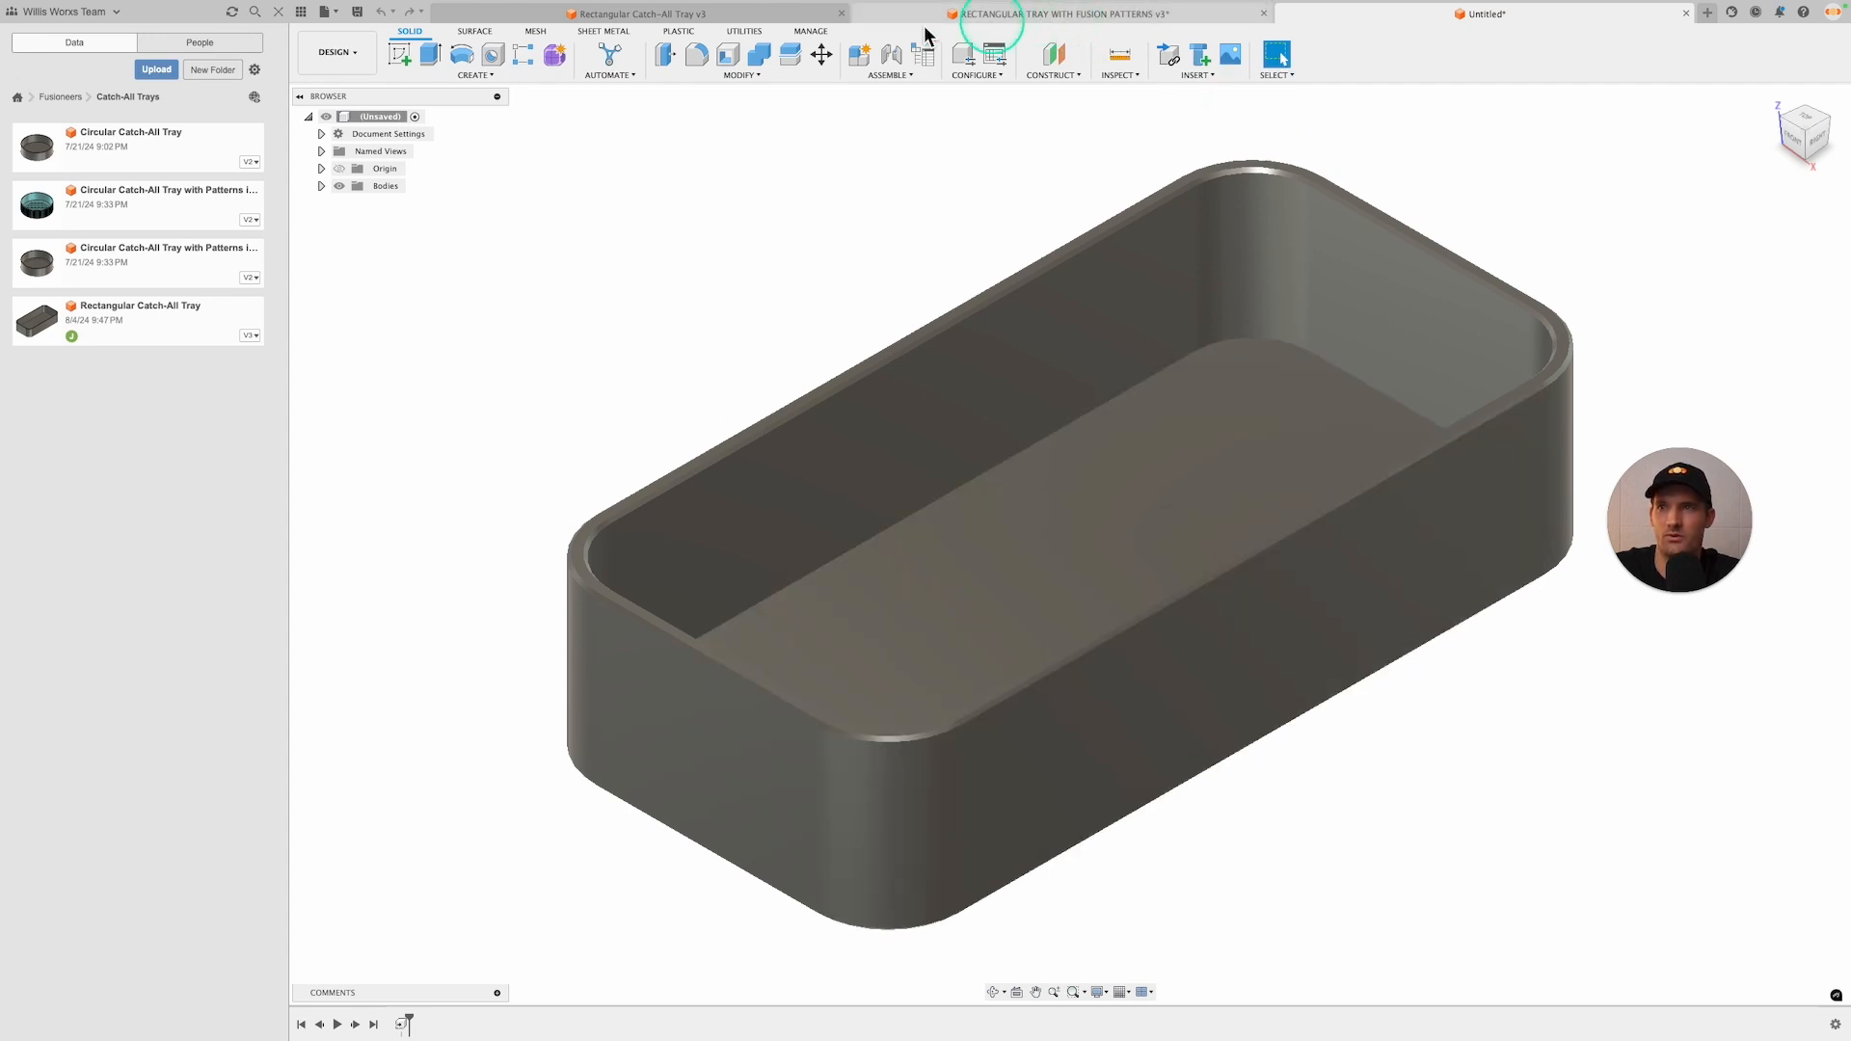
left_click(763, 18)
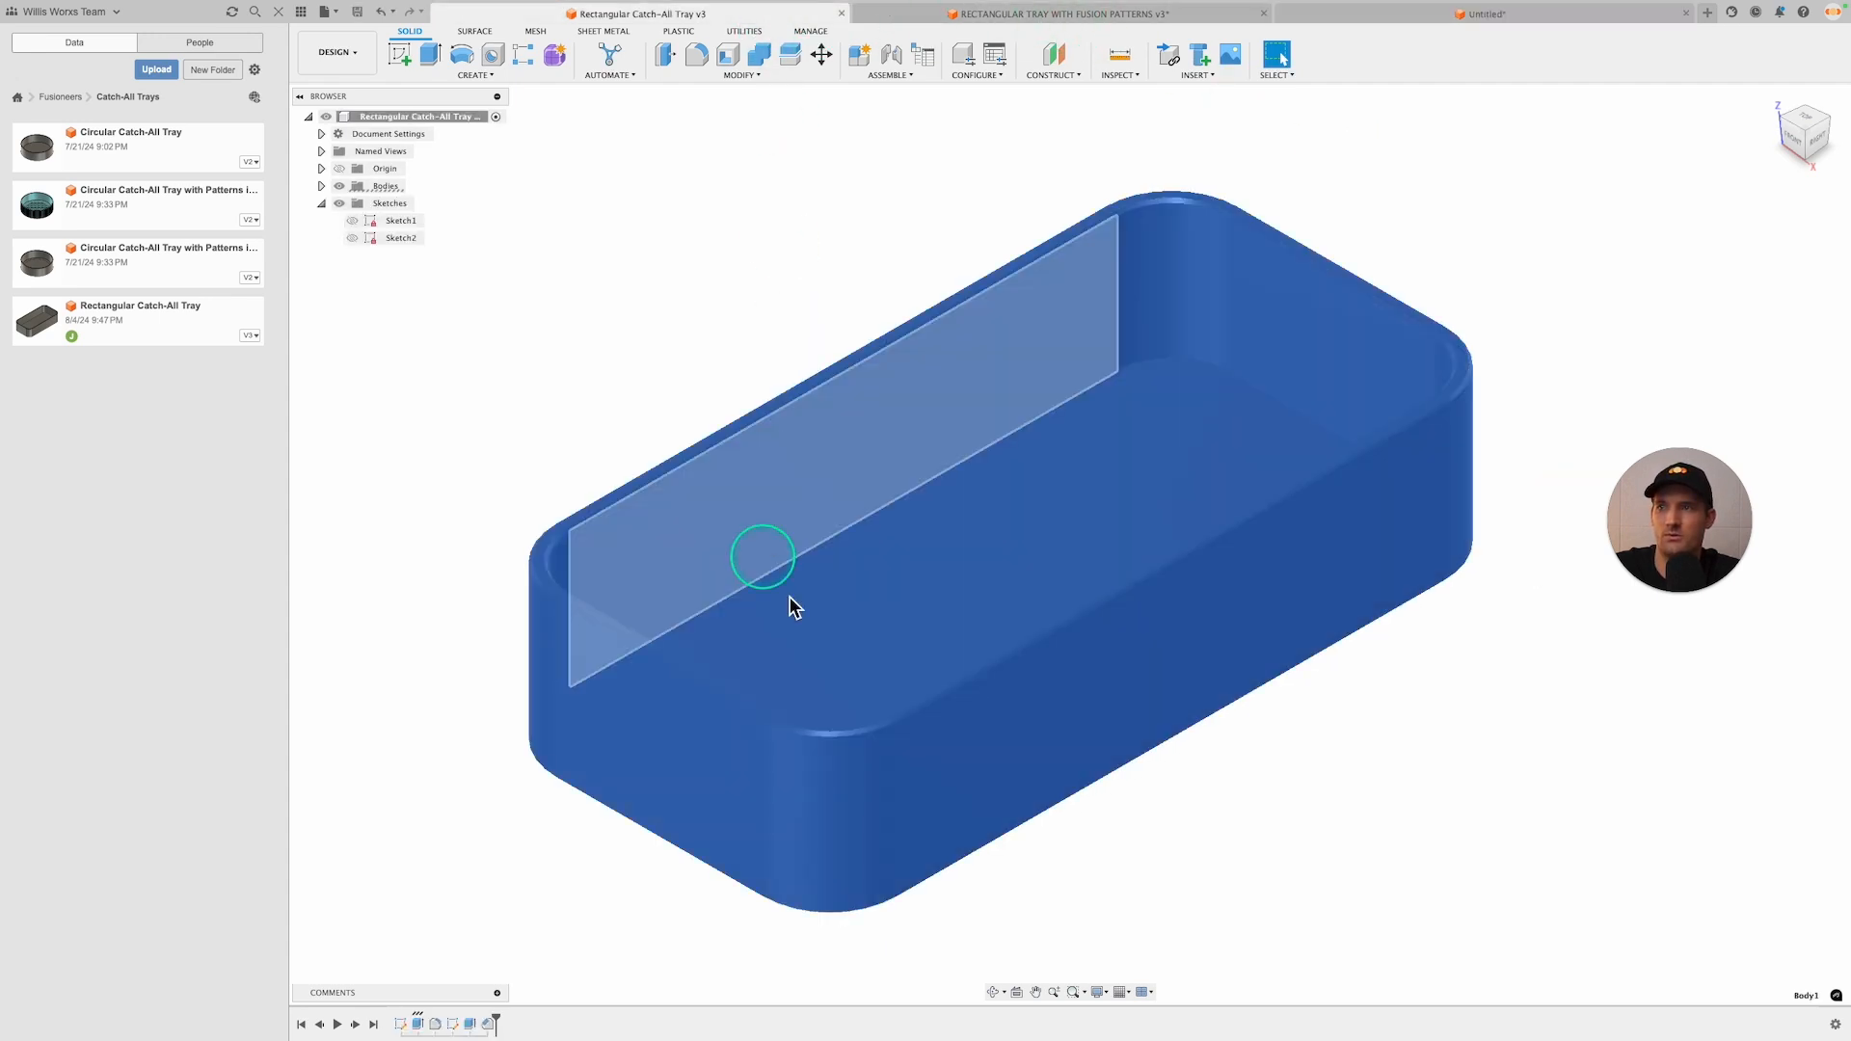
left_click(1504, 15)
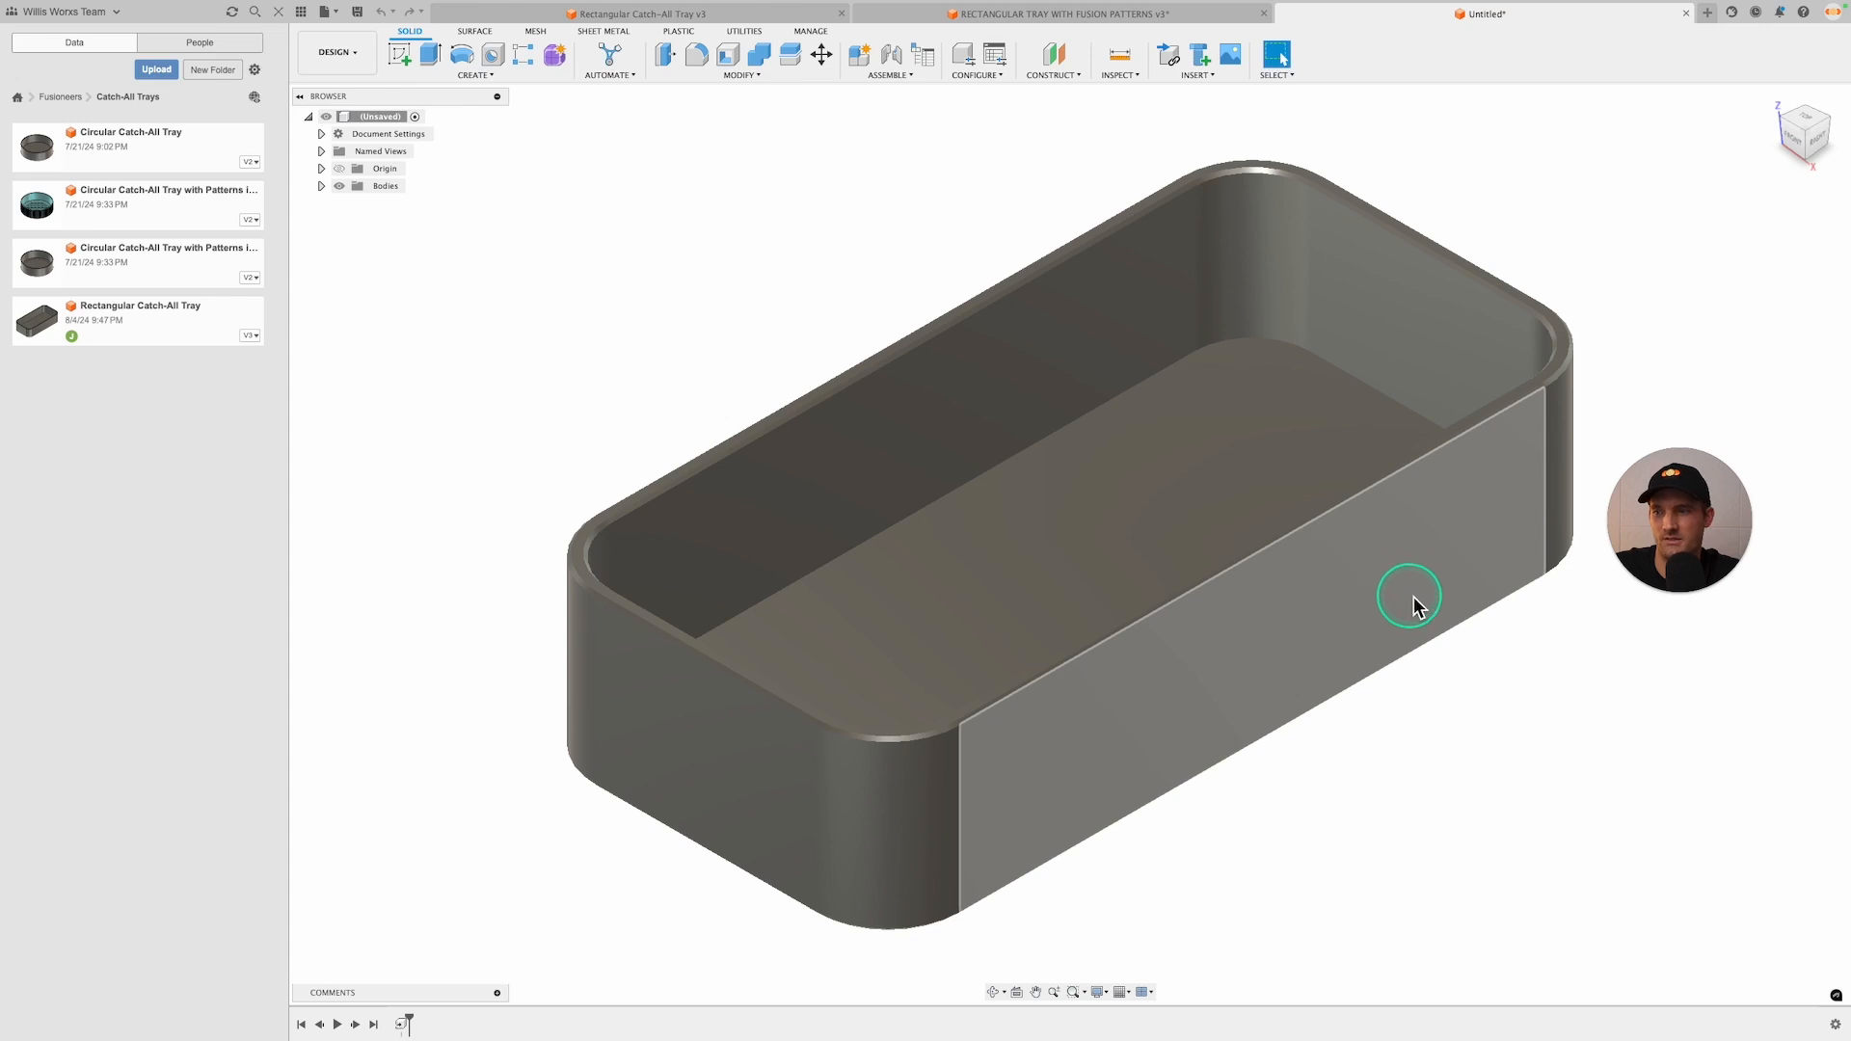
left_click(705, 873)
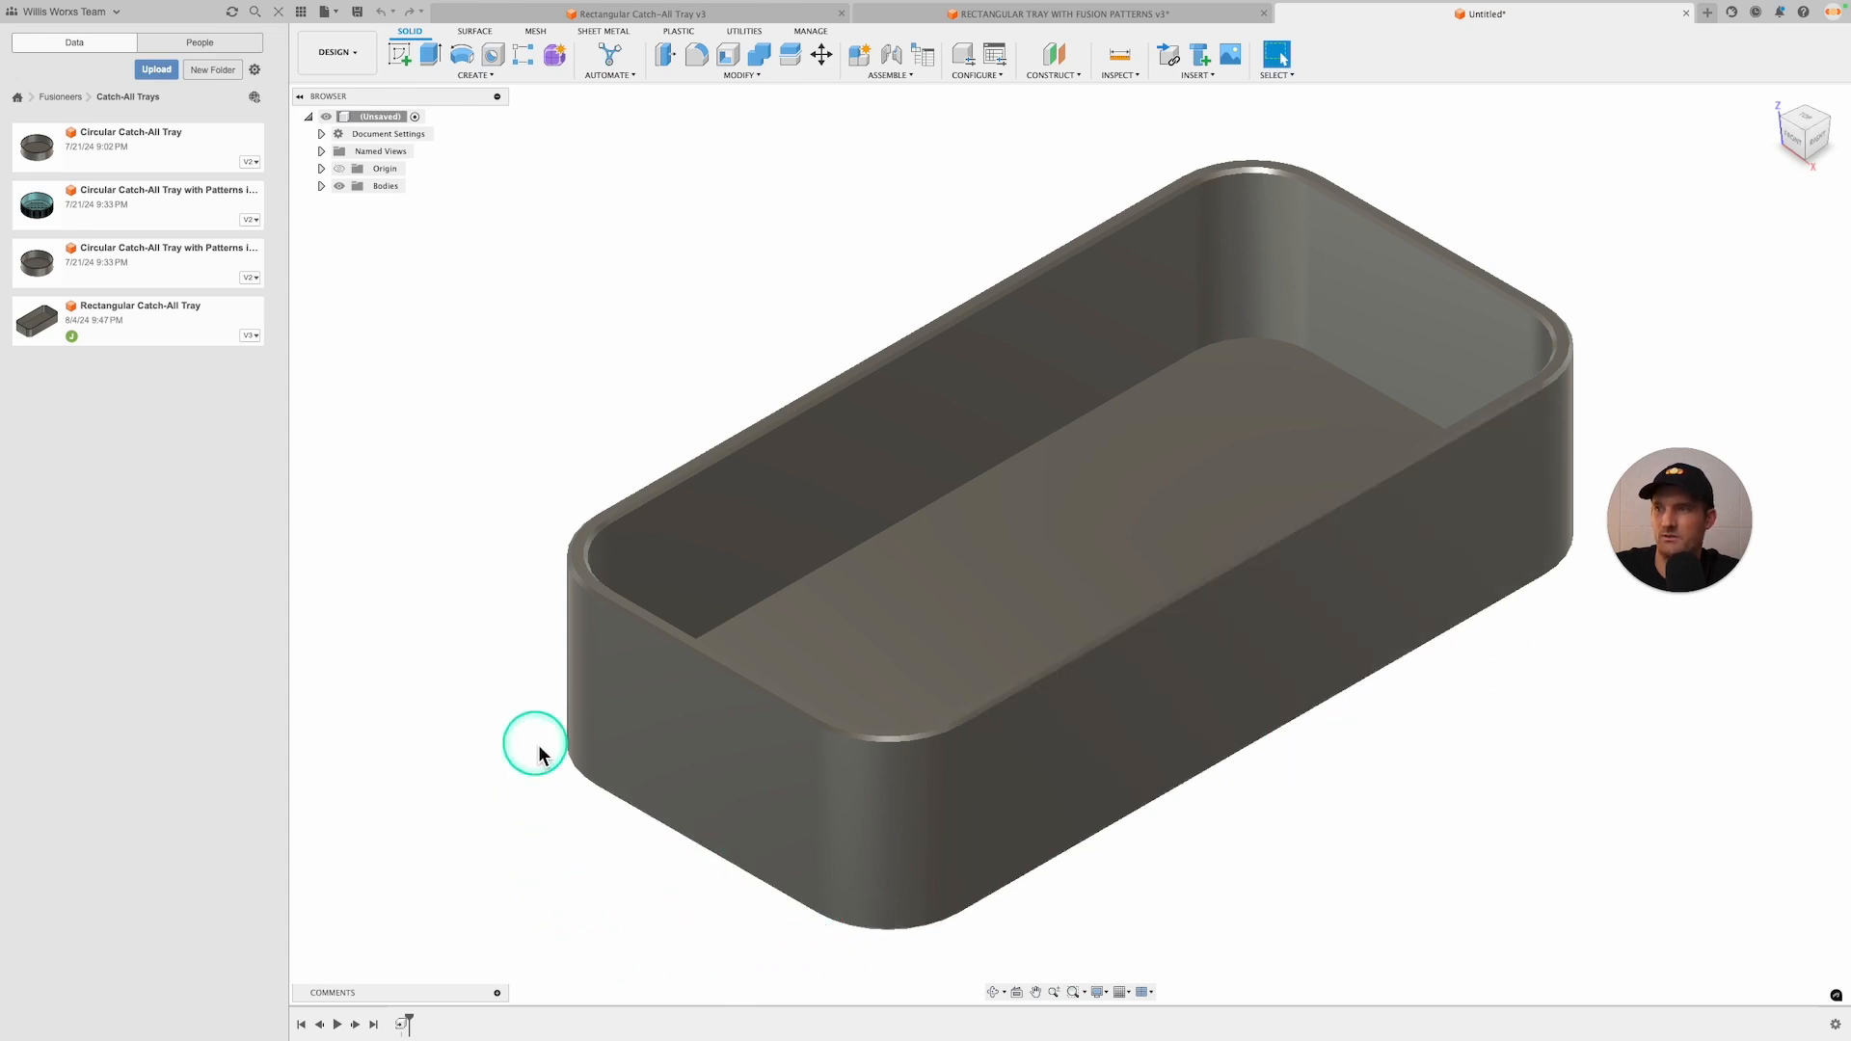
Save the derived design in the Catch-All Trays folder as "Rectangular Catch-All Tray with Patterns in Fusion"
key("super+s")
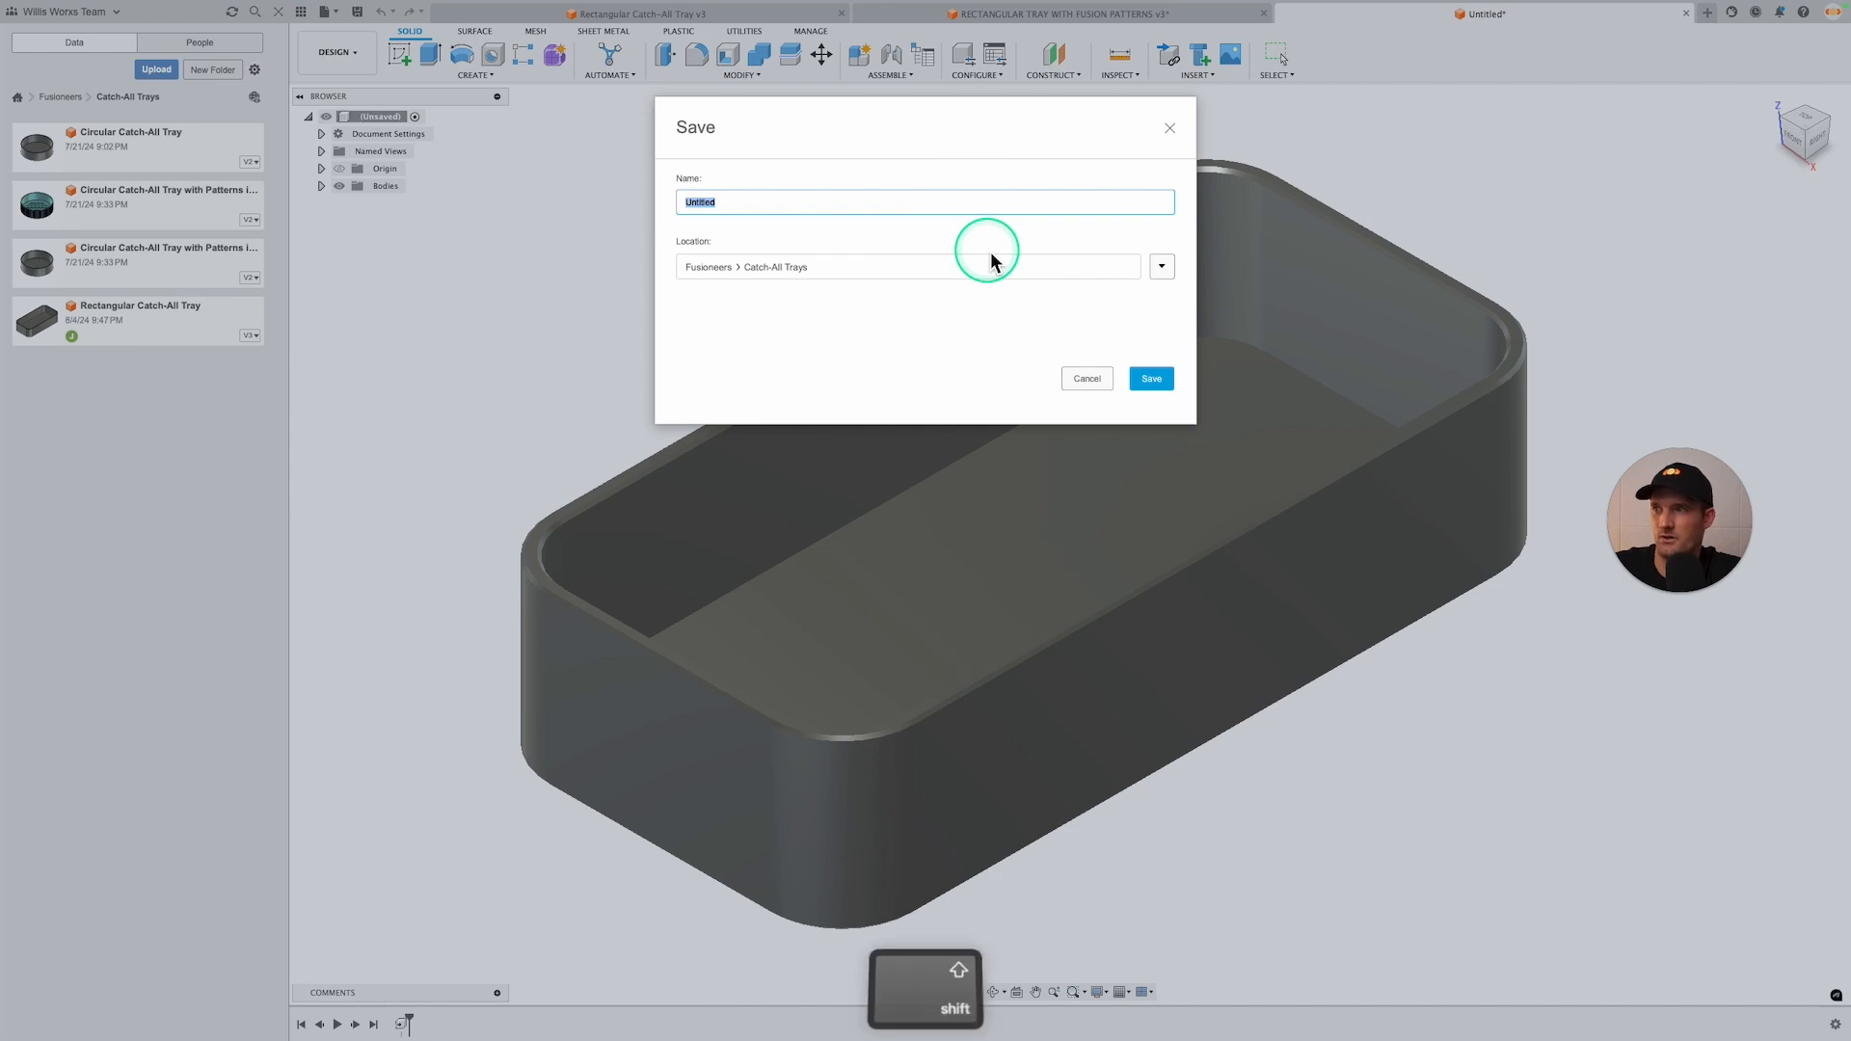
type("Rectangu")
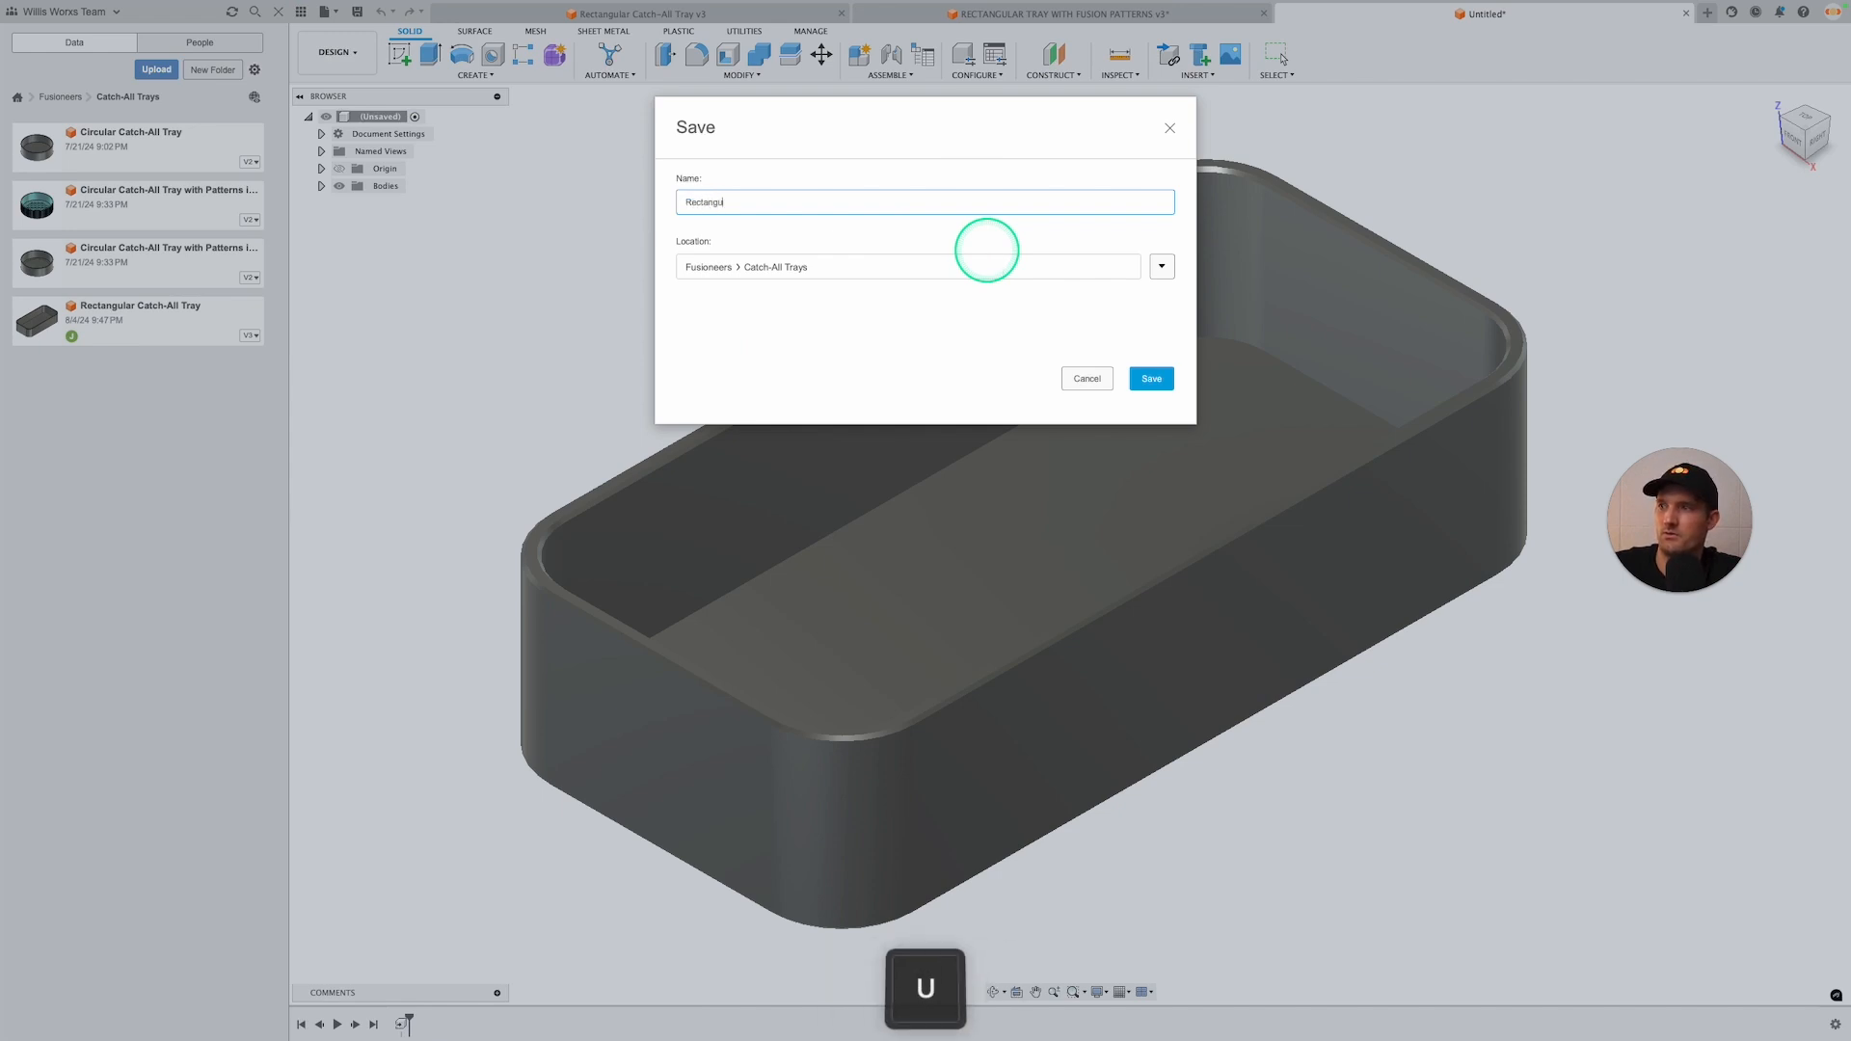
type("lar catch")
key("BackSpace")
key("BackSpace")
key("BackSpace")
key("BackSpace")
key("BackSpace")
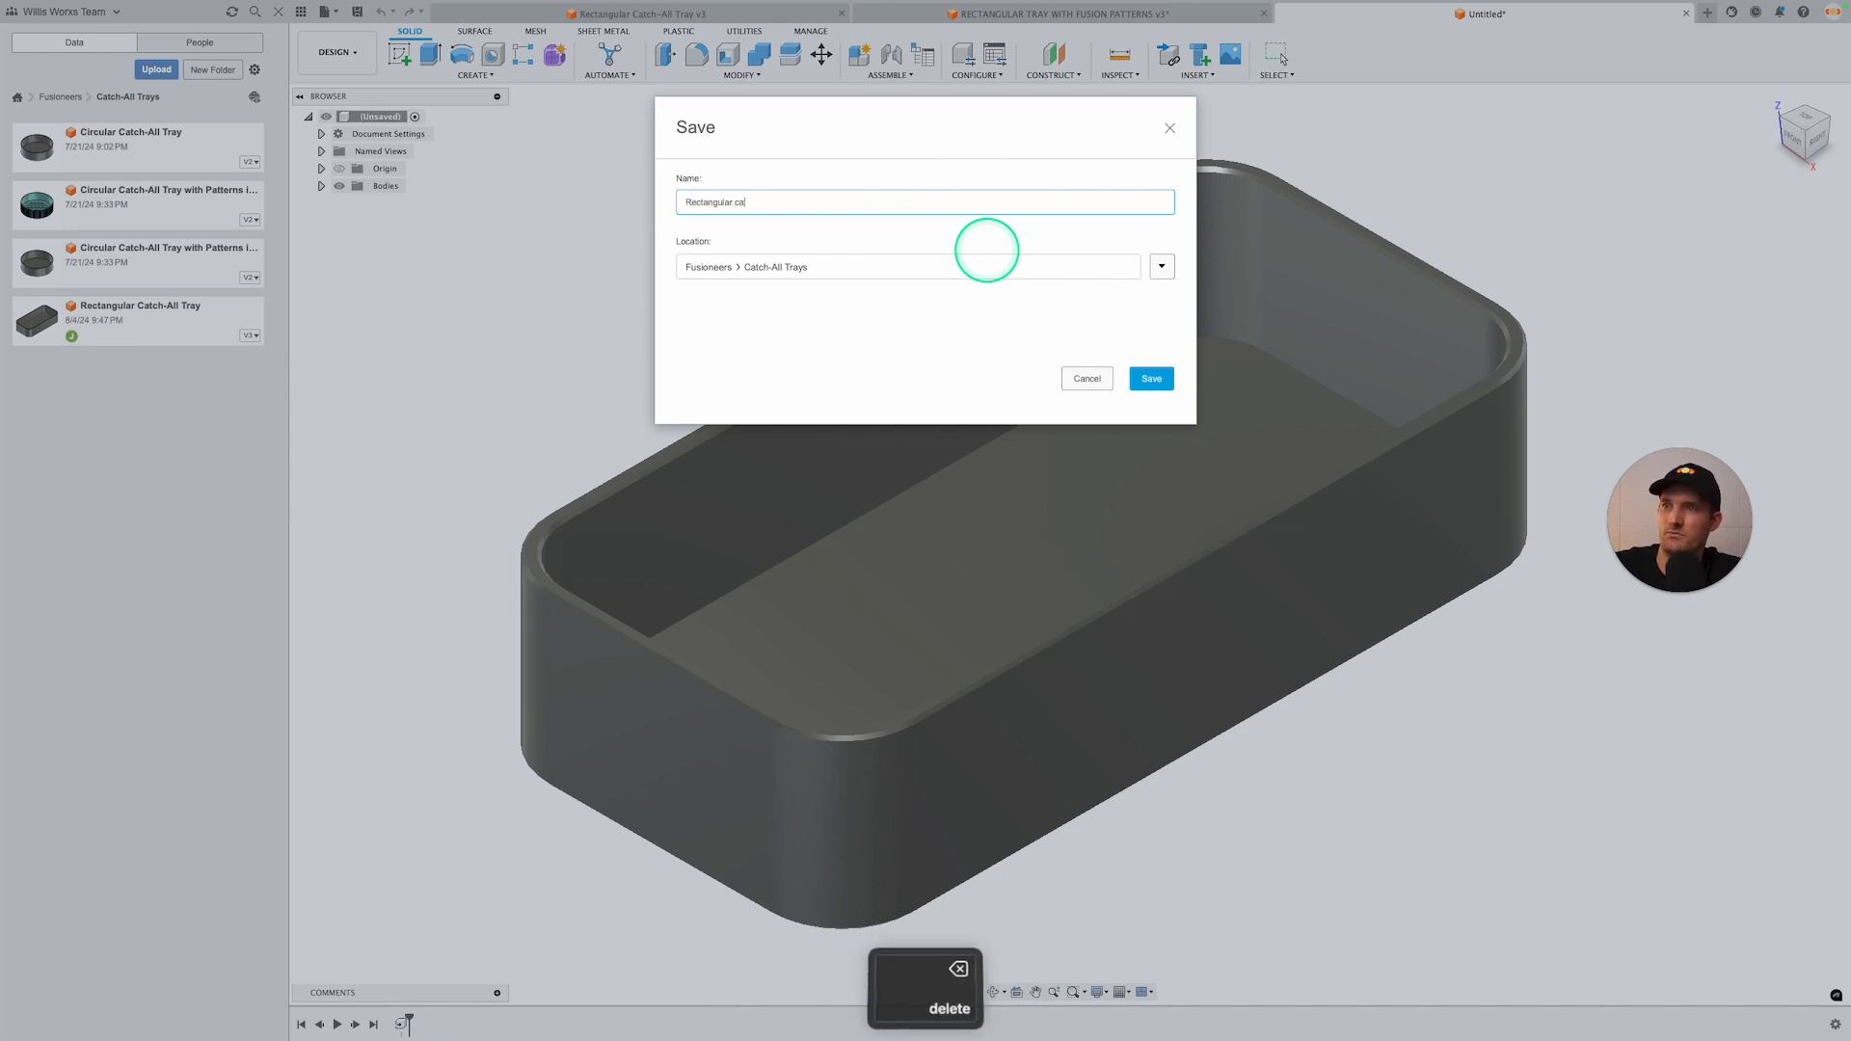
type("Catch-")
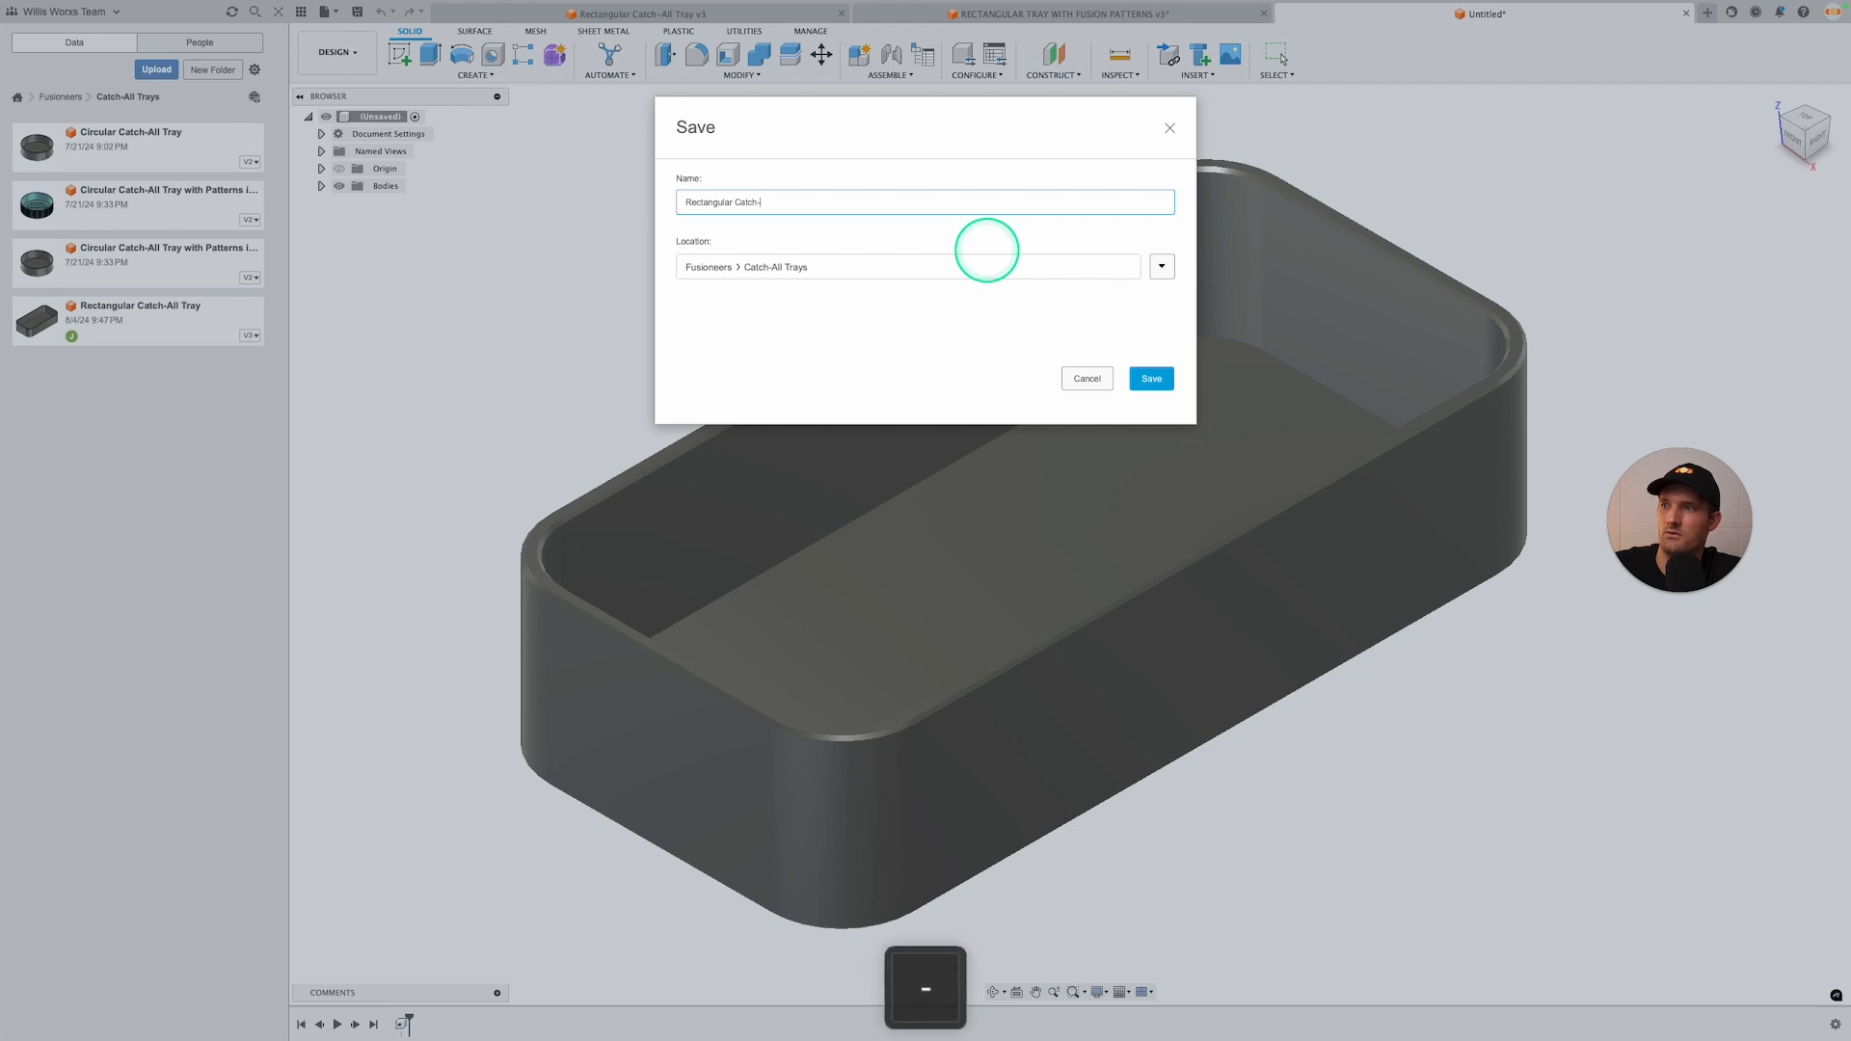
type("All Tray ")
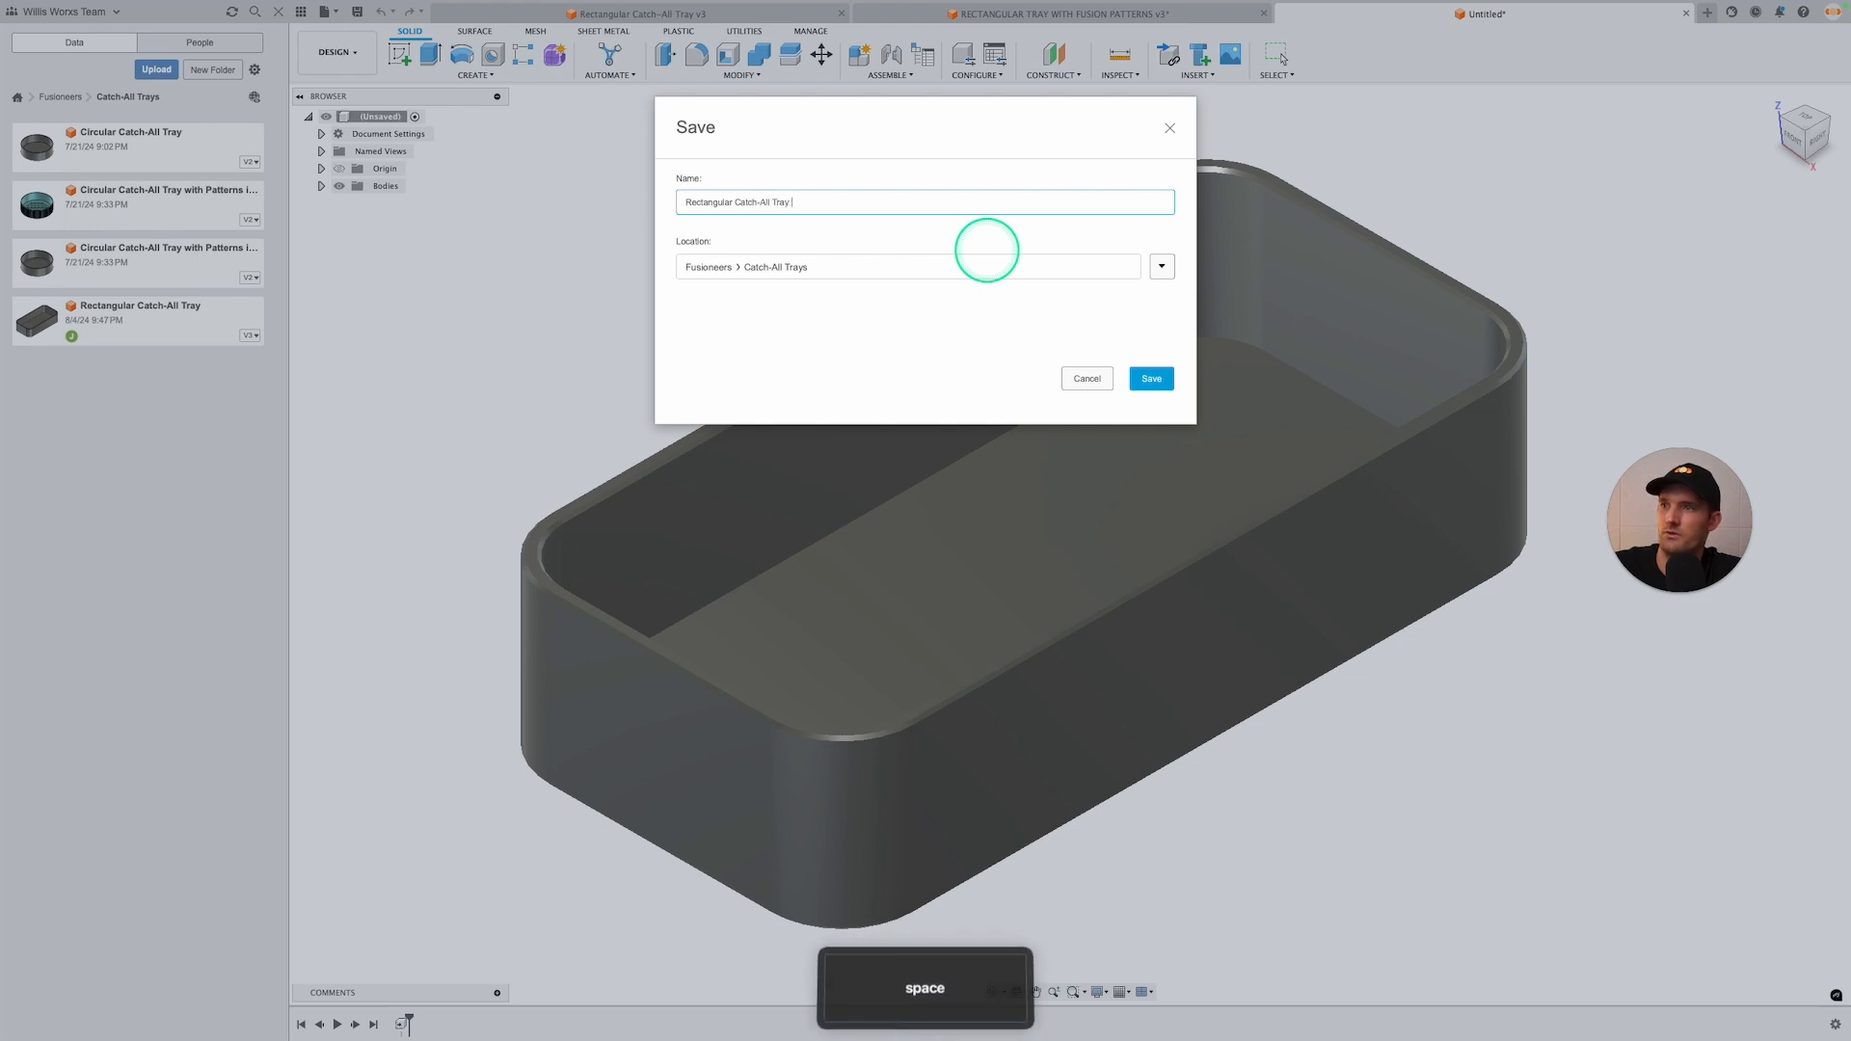
type("with Patterns")
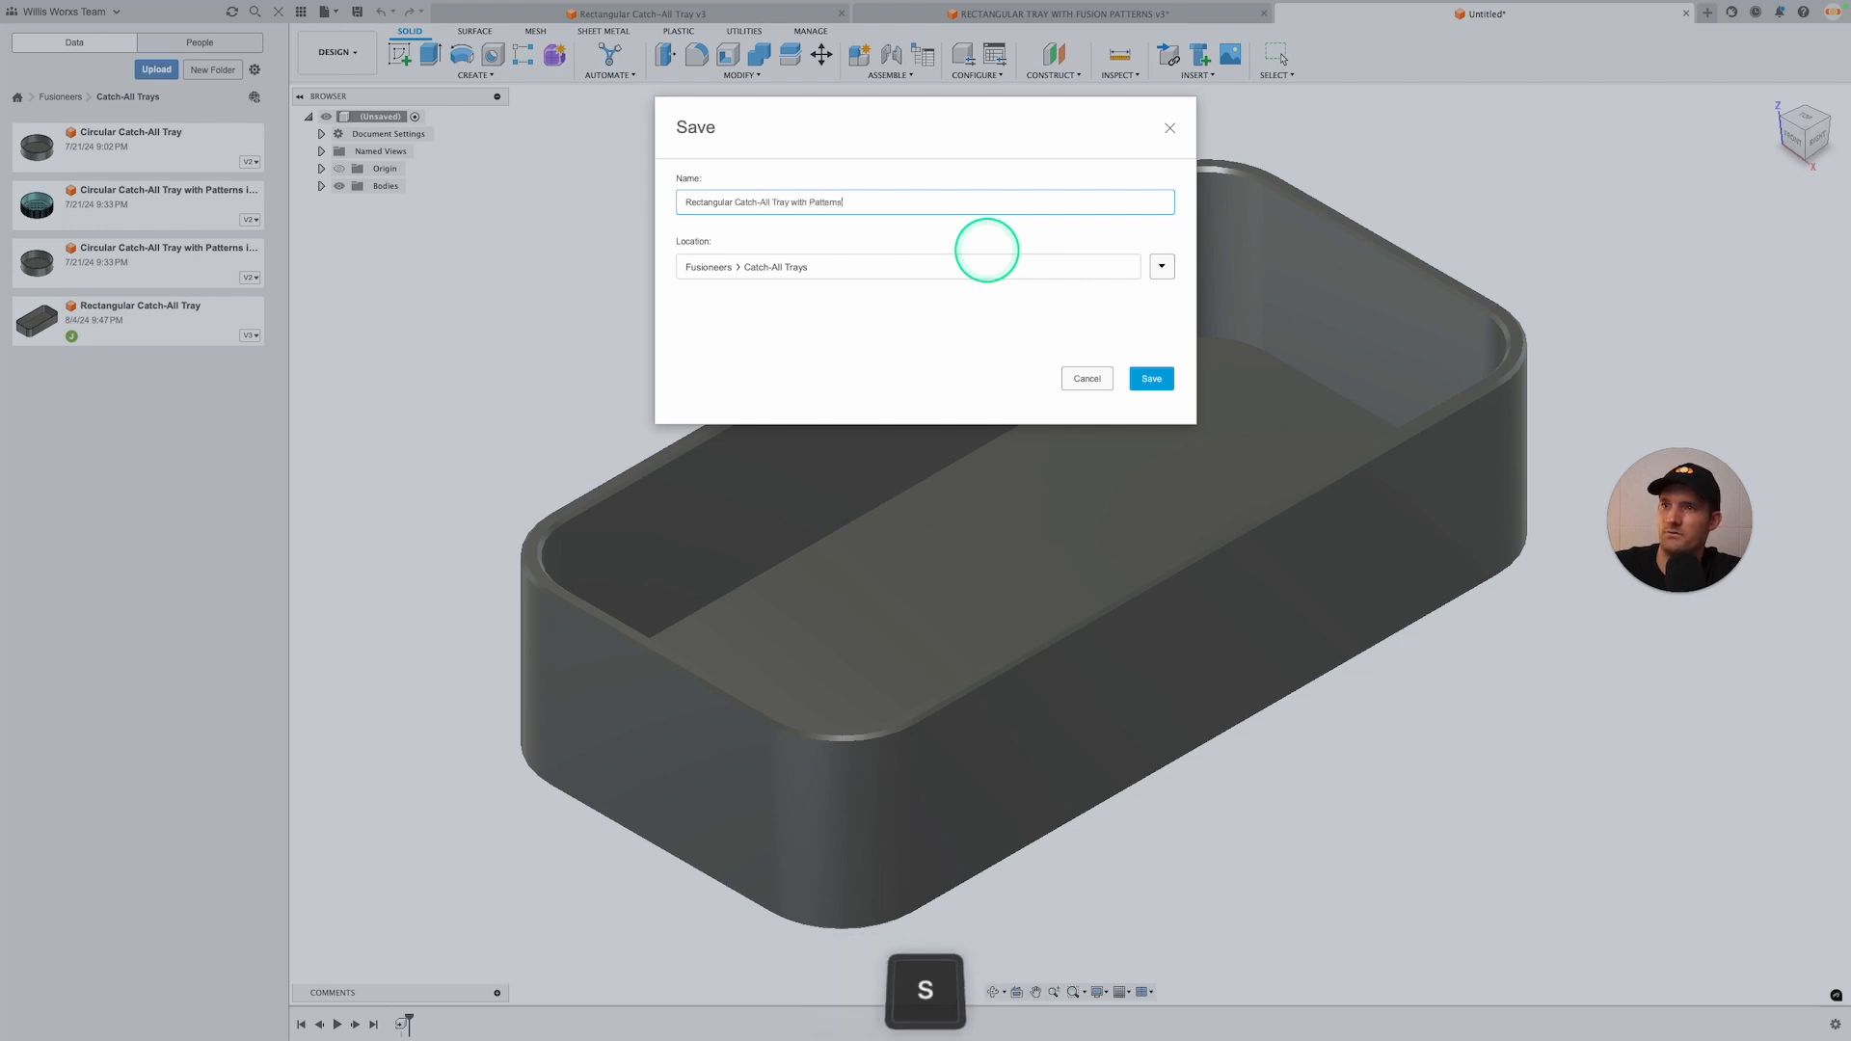
type(" in Fusion")
key("Return")
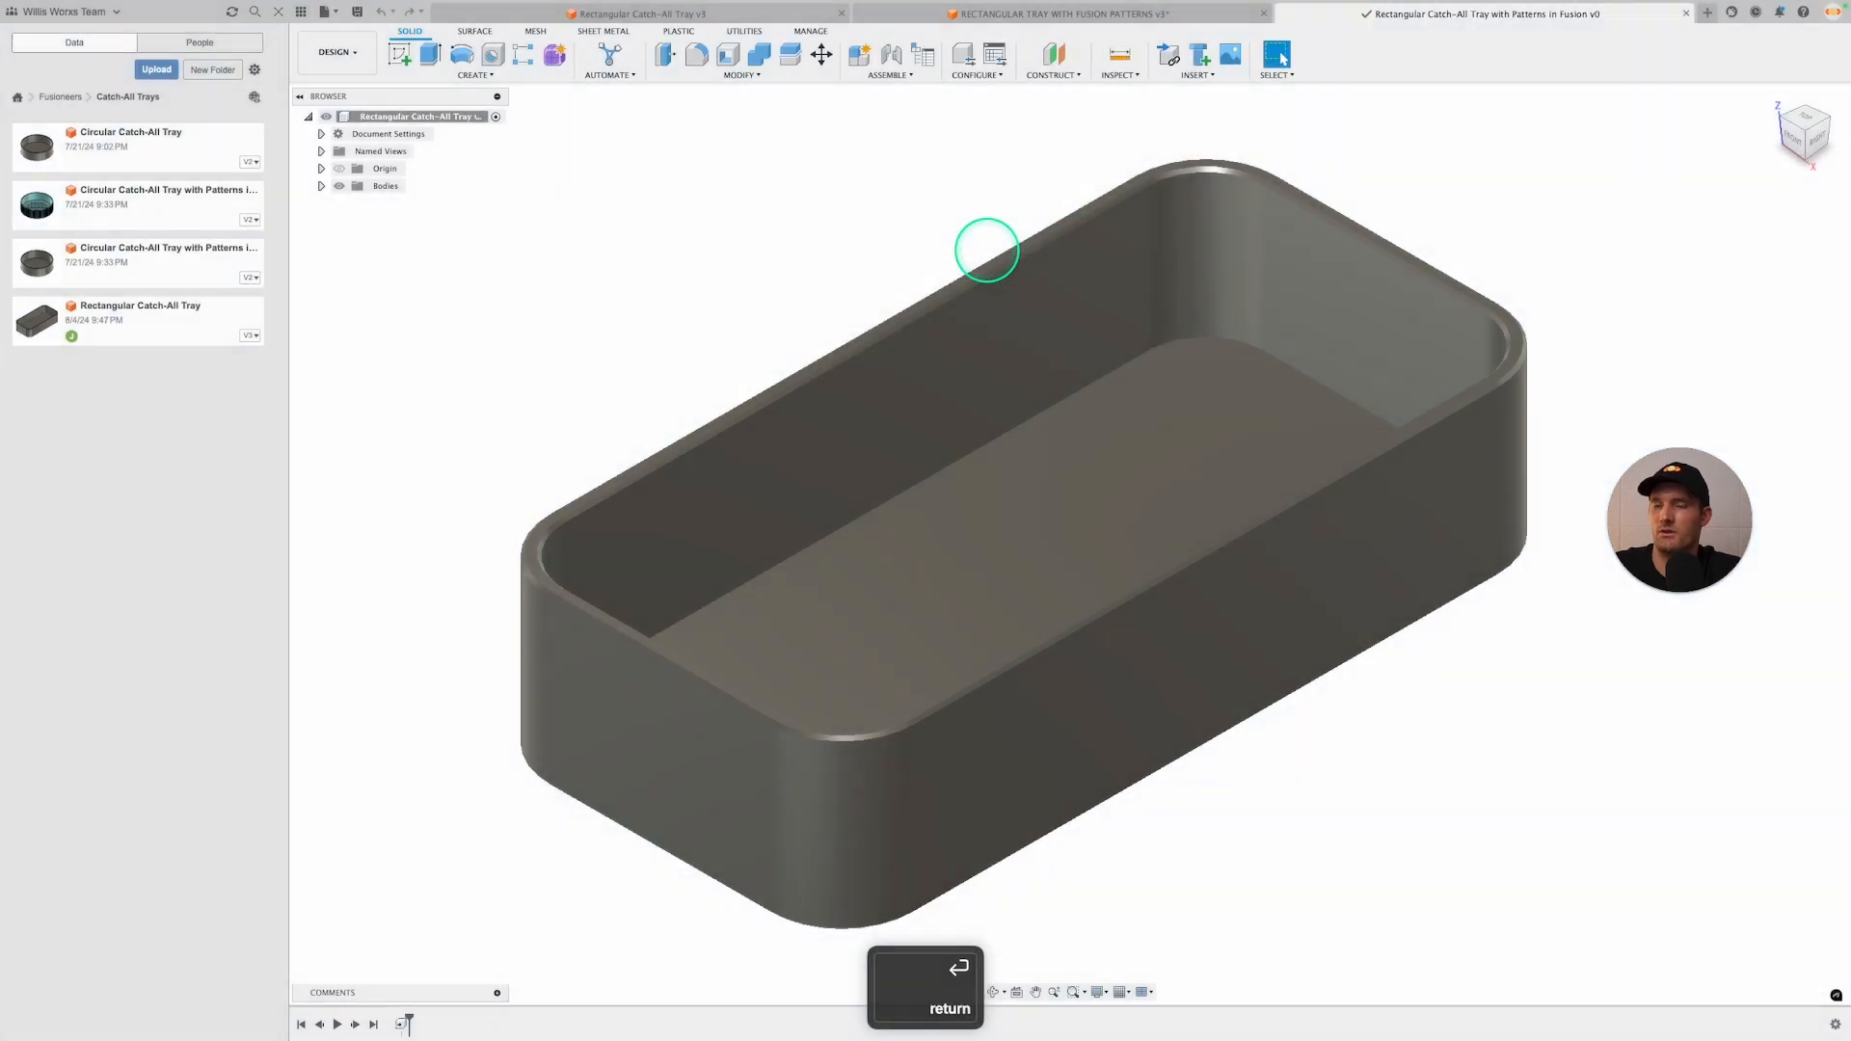
Start a sketch on the tray's inside floor and draw a center point slot across its width, centred on the origin
middle_click_drag(1508, 689, 1388, 716, "shift")
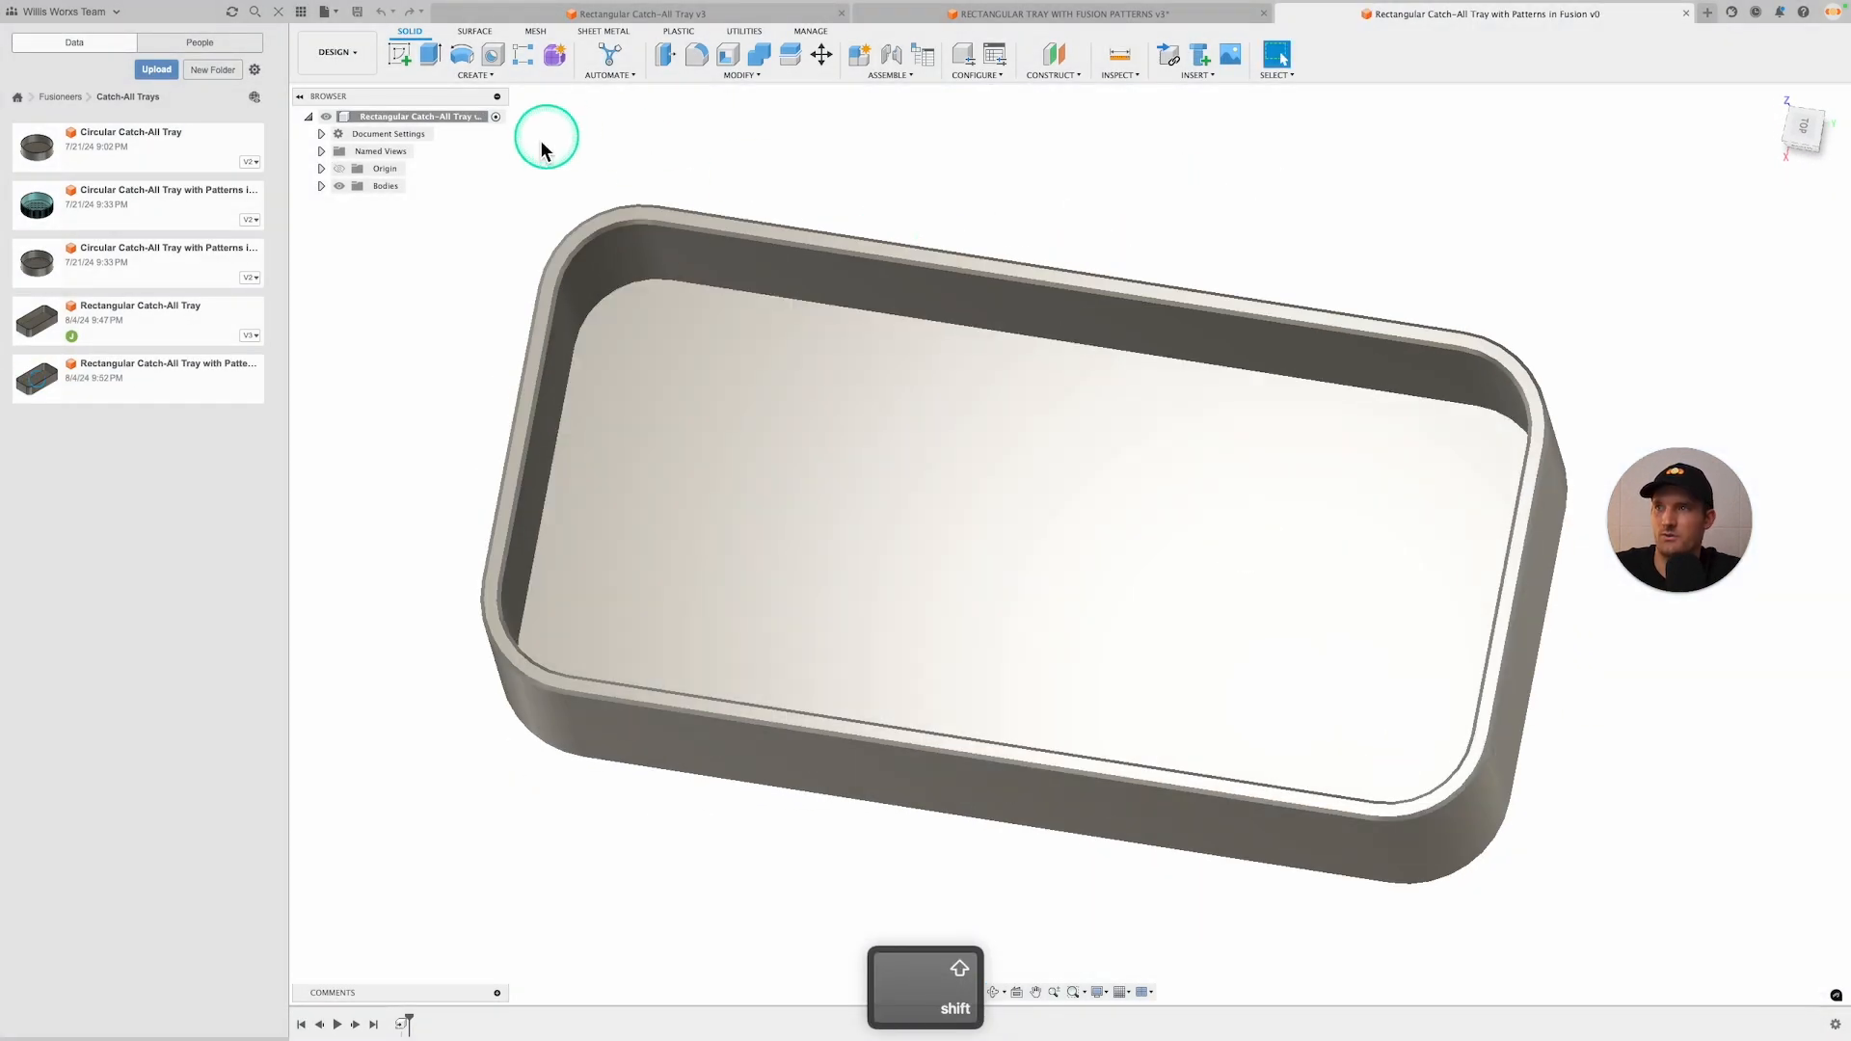
left_click(405, 66)
left_click(1013, 557)
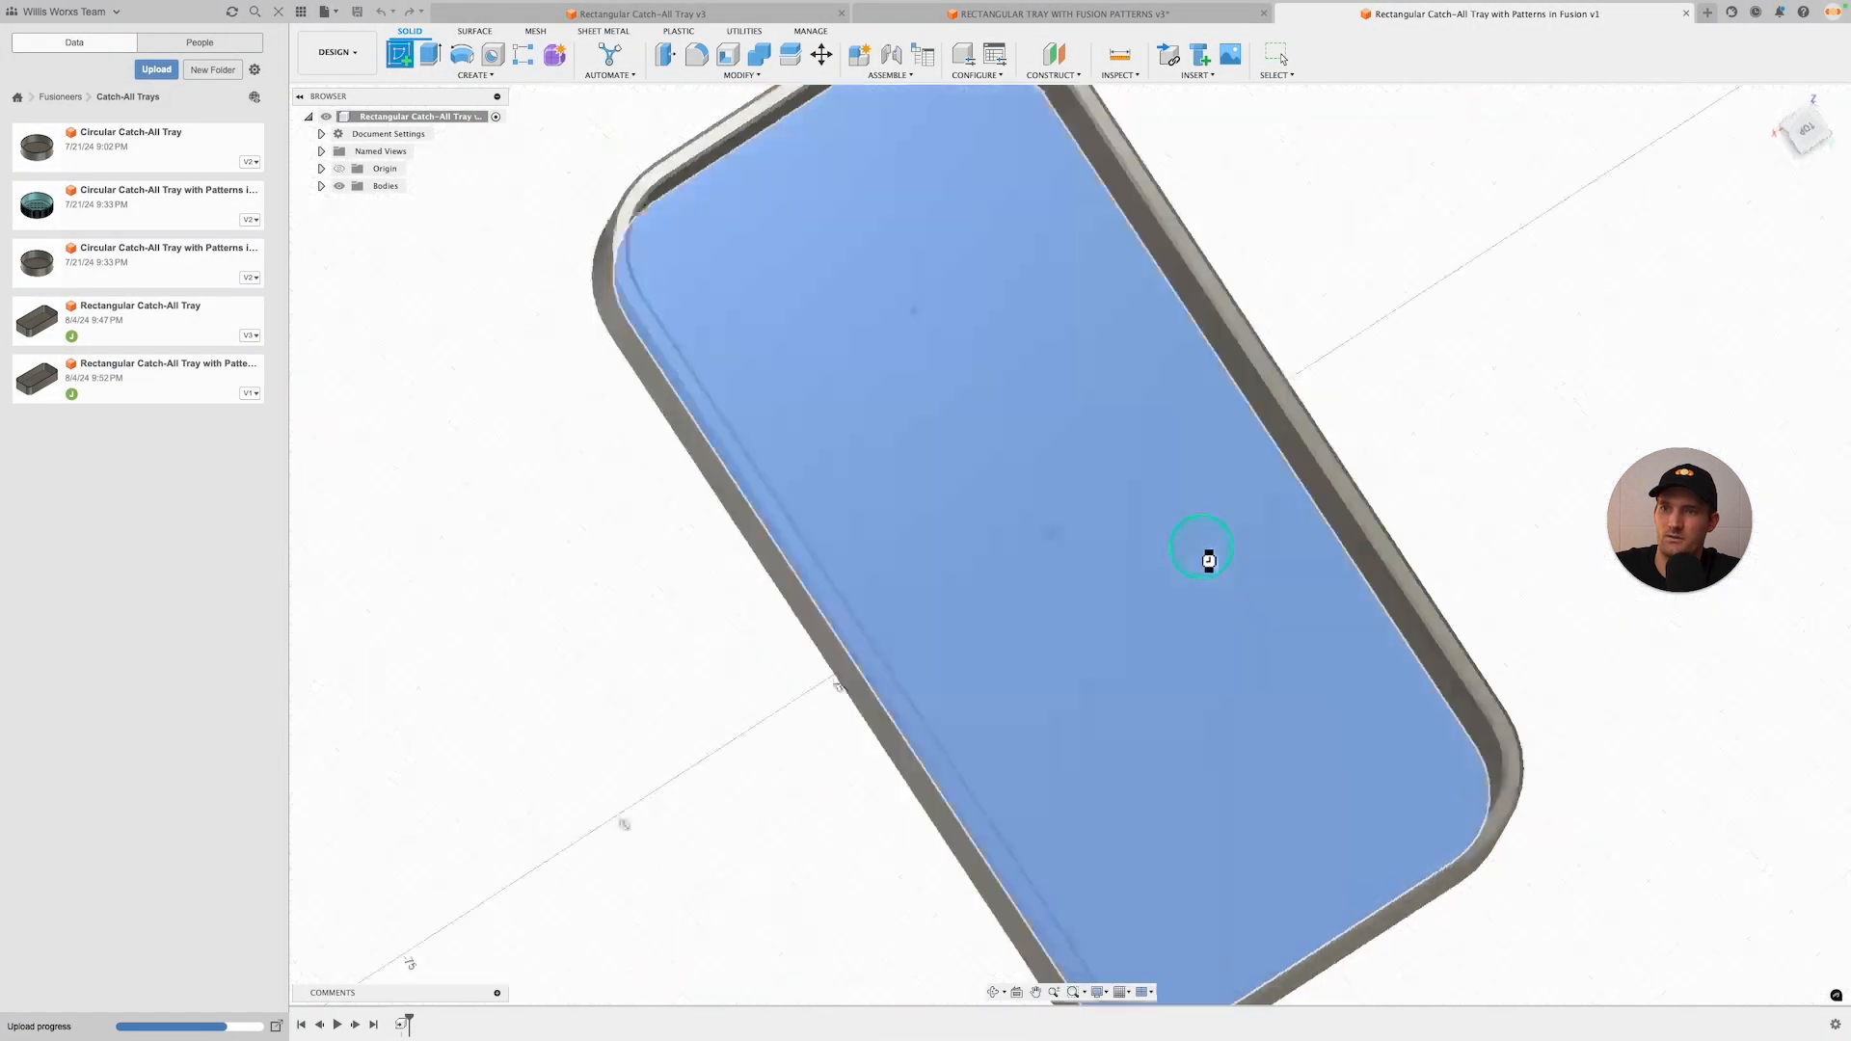
left_click(1207, 554)
left_click(487, 85)
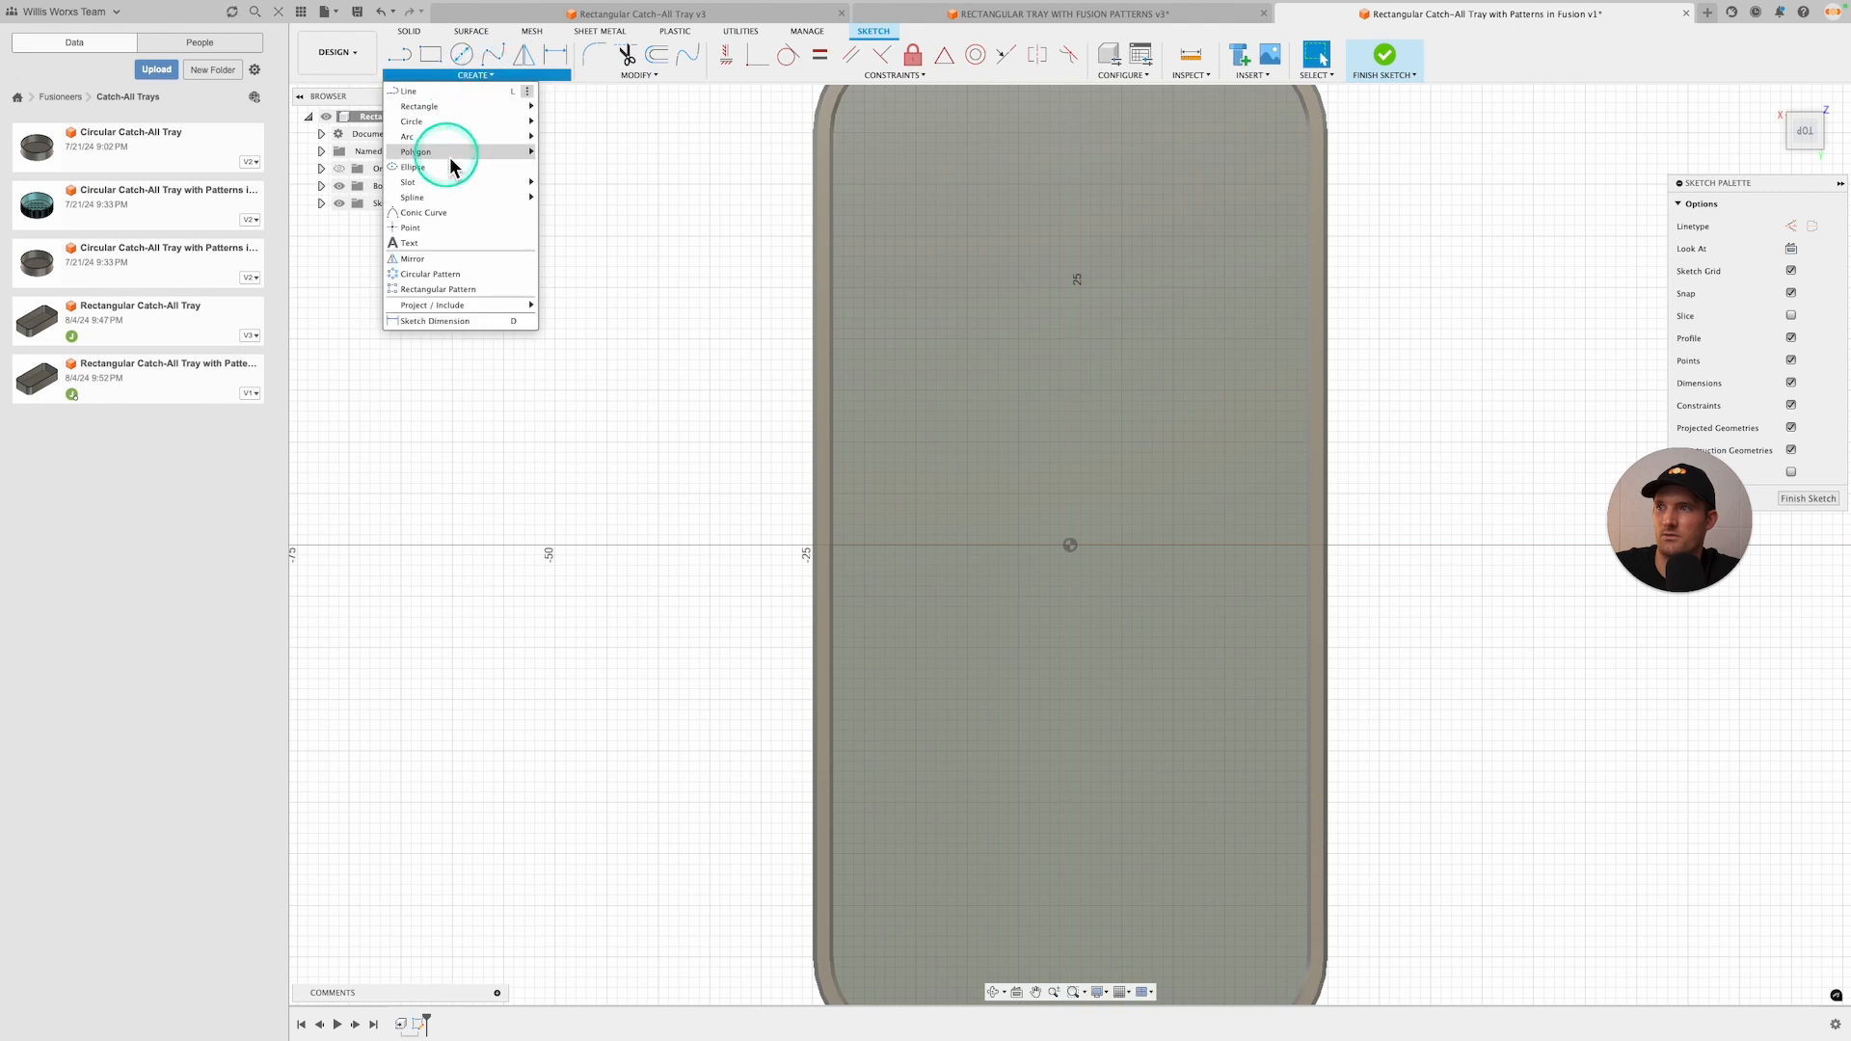
mouse_move(525, 184)
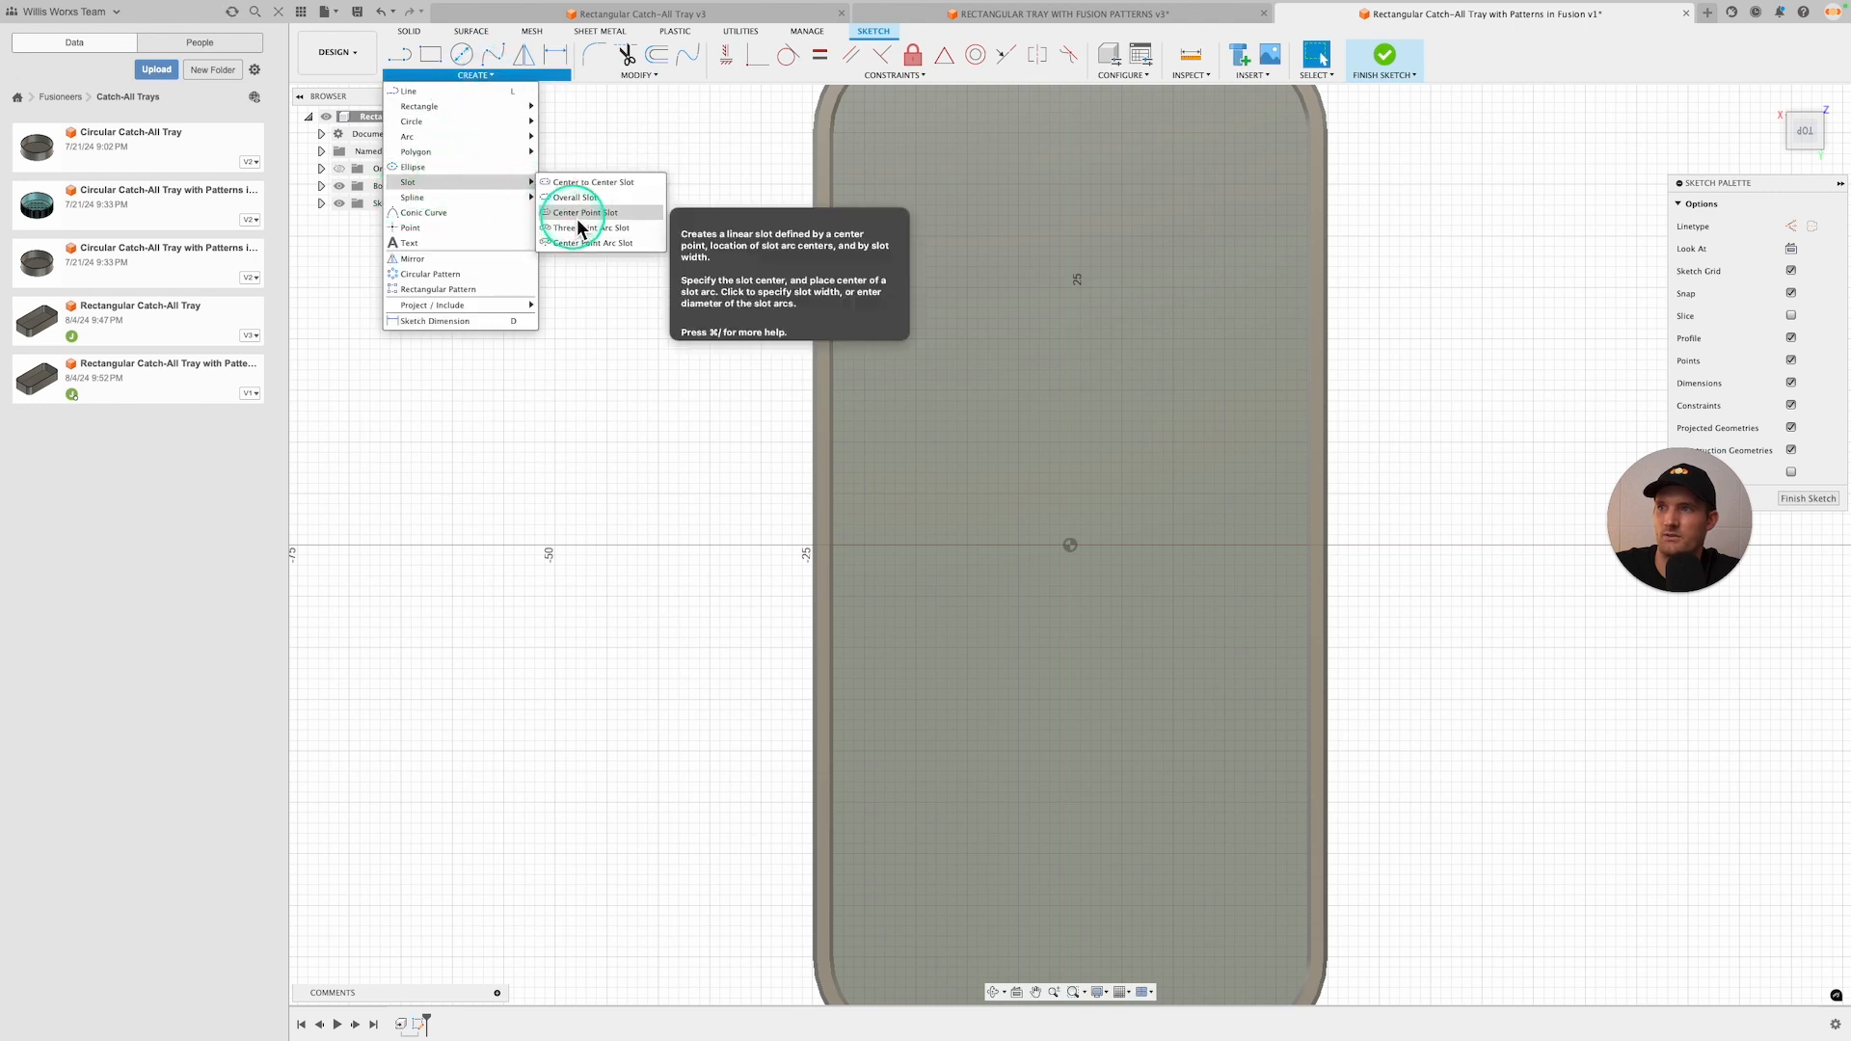
left_click(578, 199)
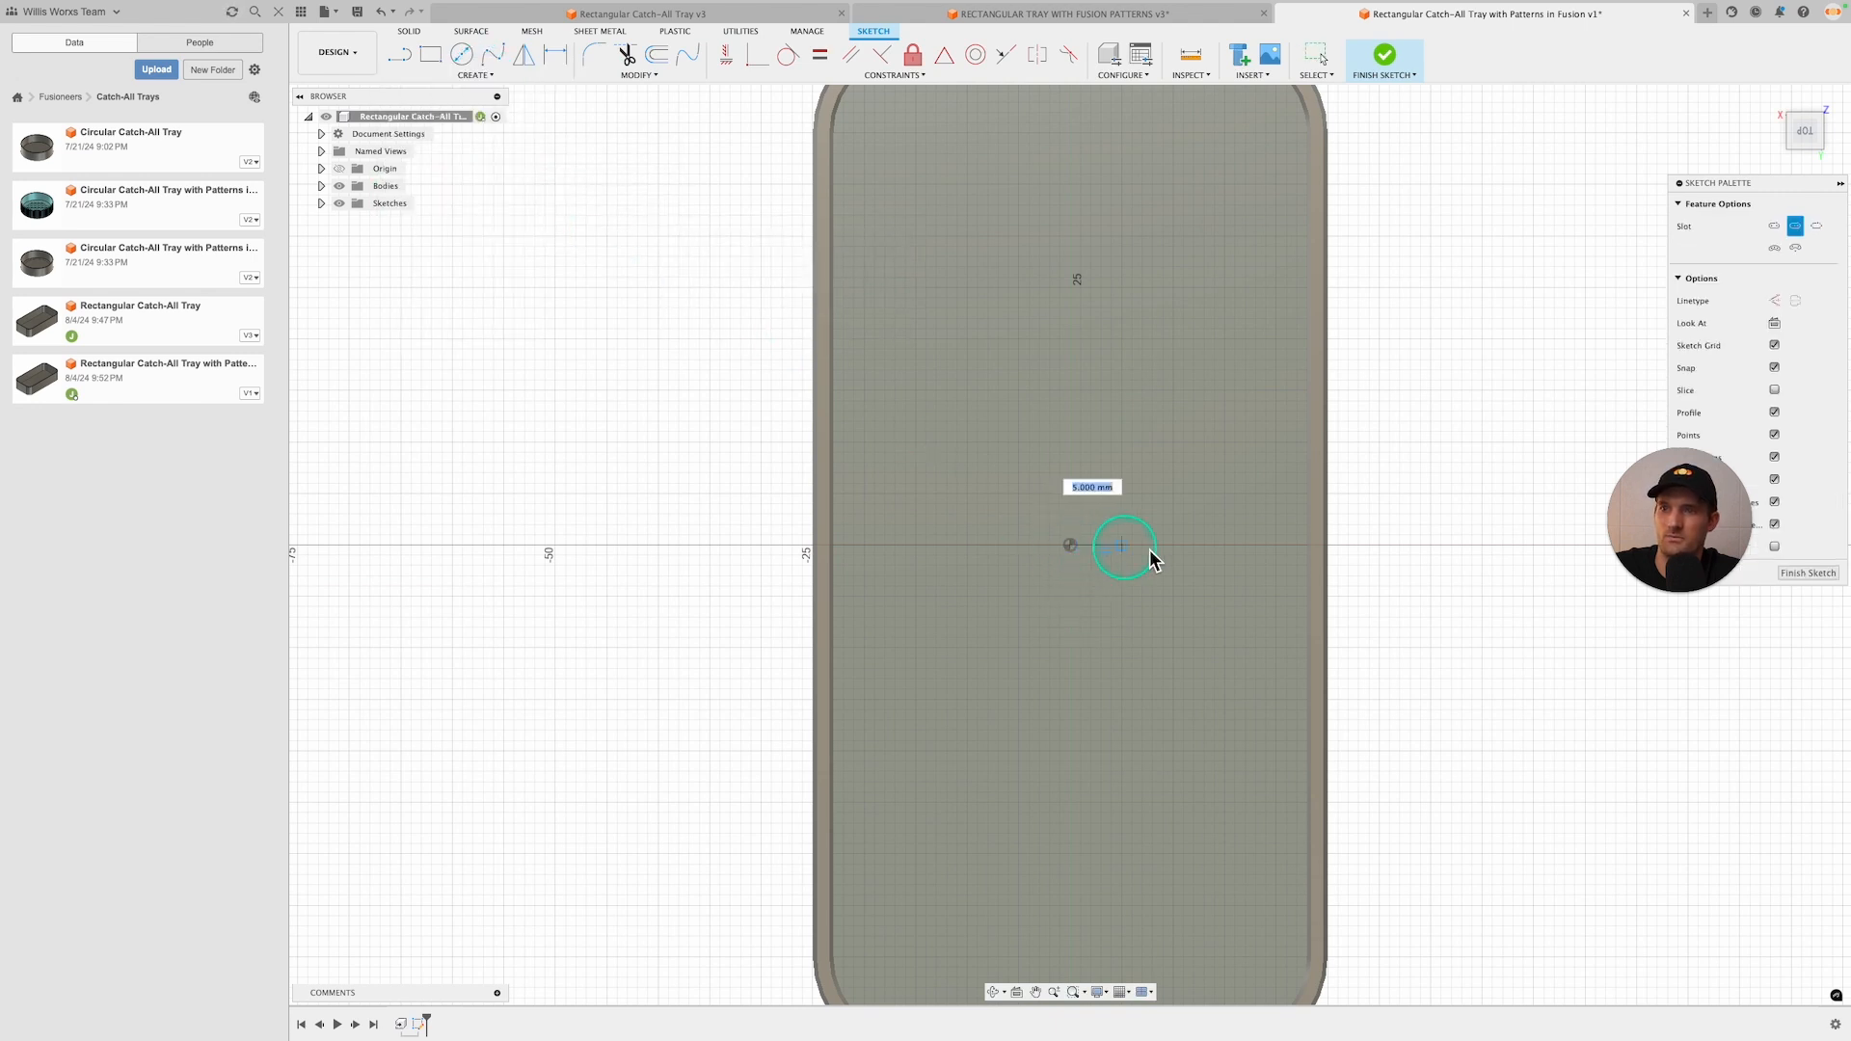
left_click(1204, 547)
left_click(1199, 513)
Dimension the slot to 30 mm between its arc centres and 4 mm wide, and finish the sketch
key("d")
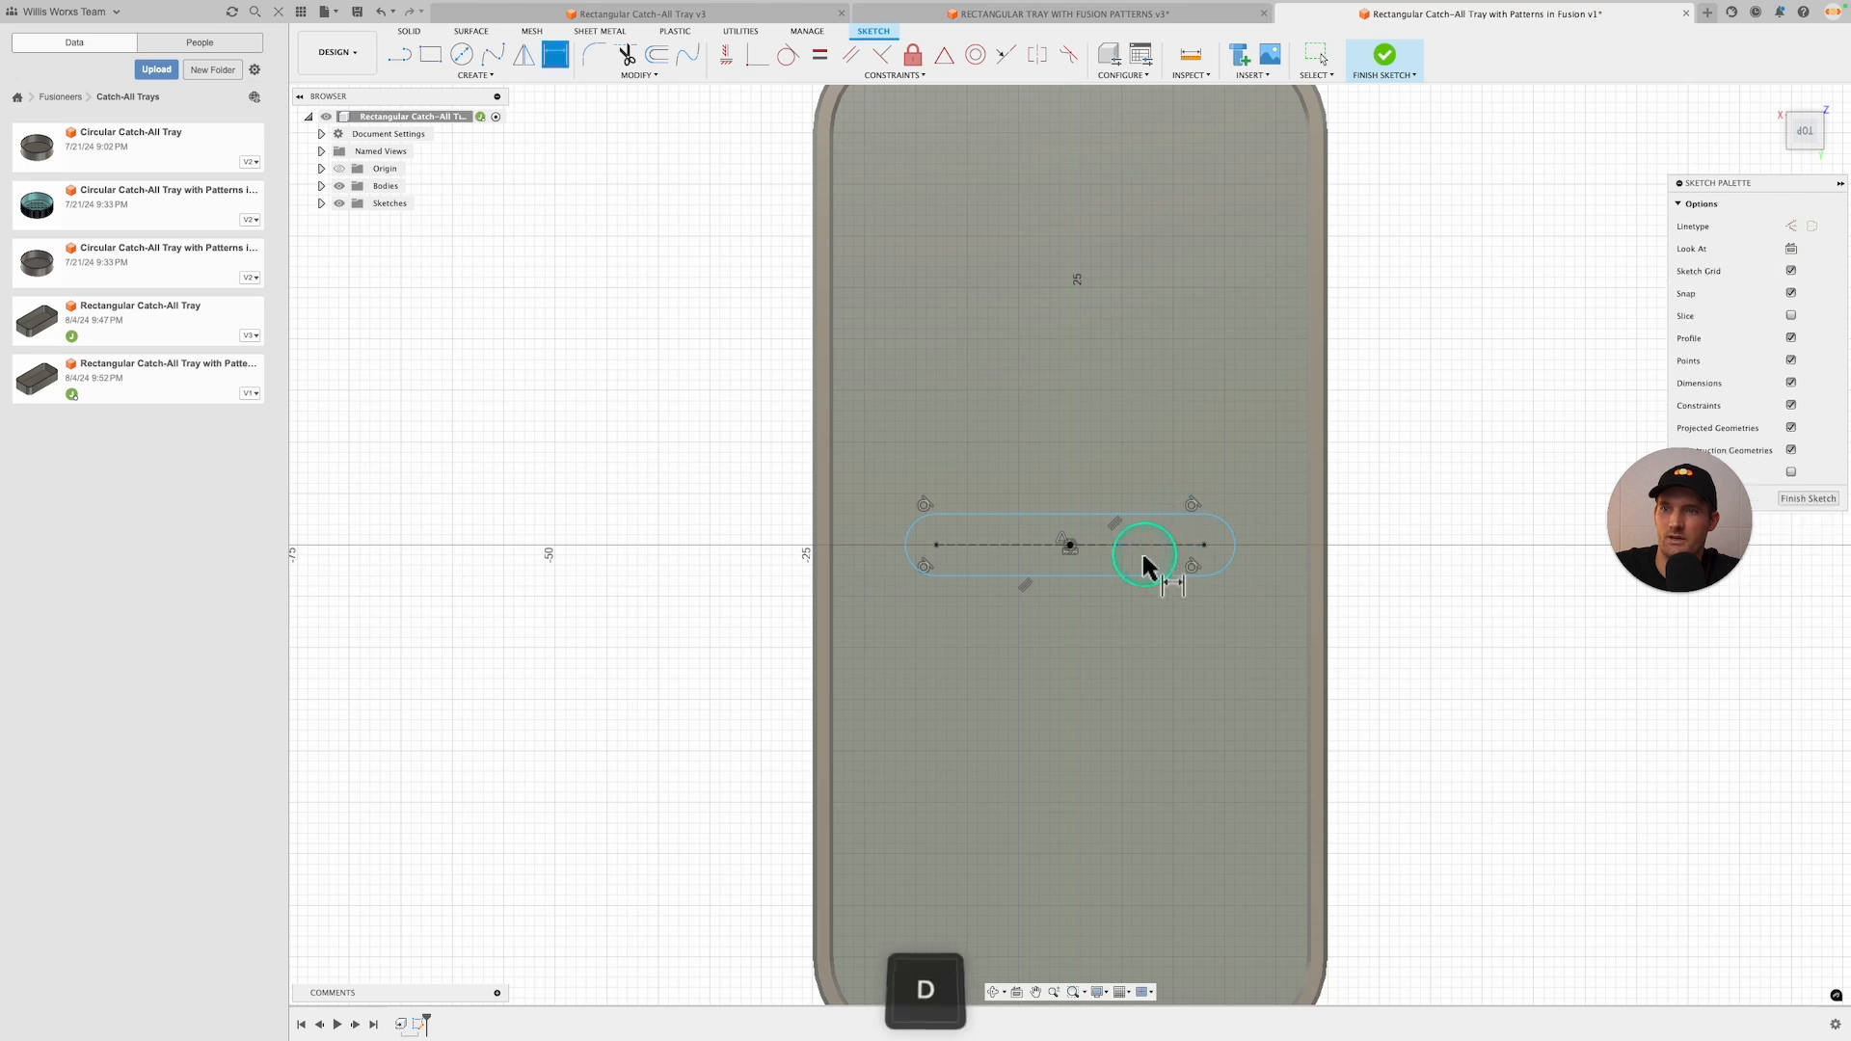
left_click(1143, 546)
left_click(1133, 639)
type("30")
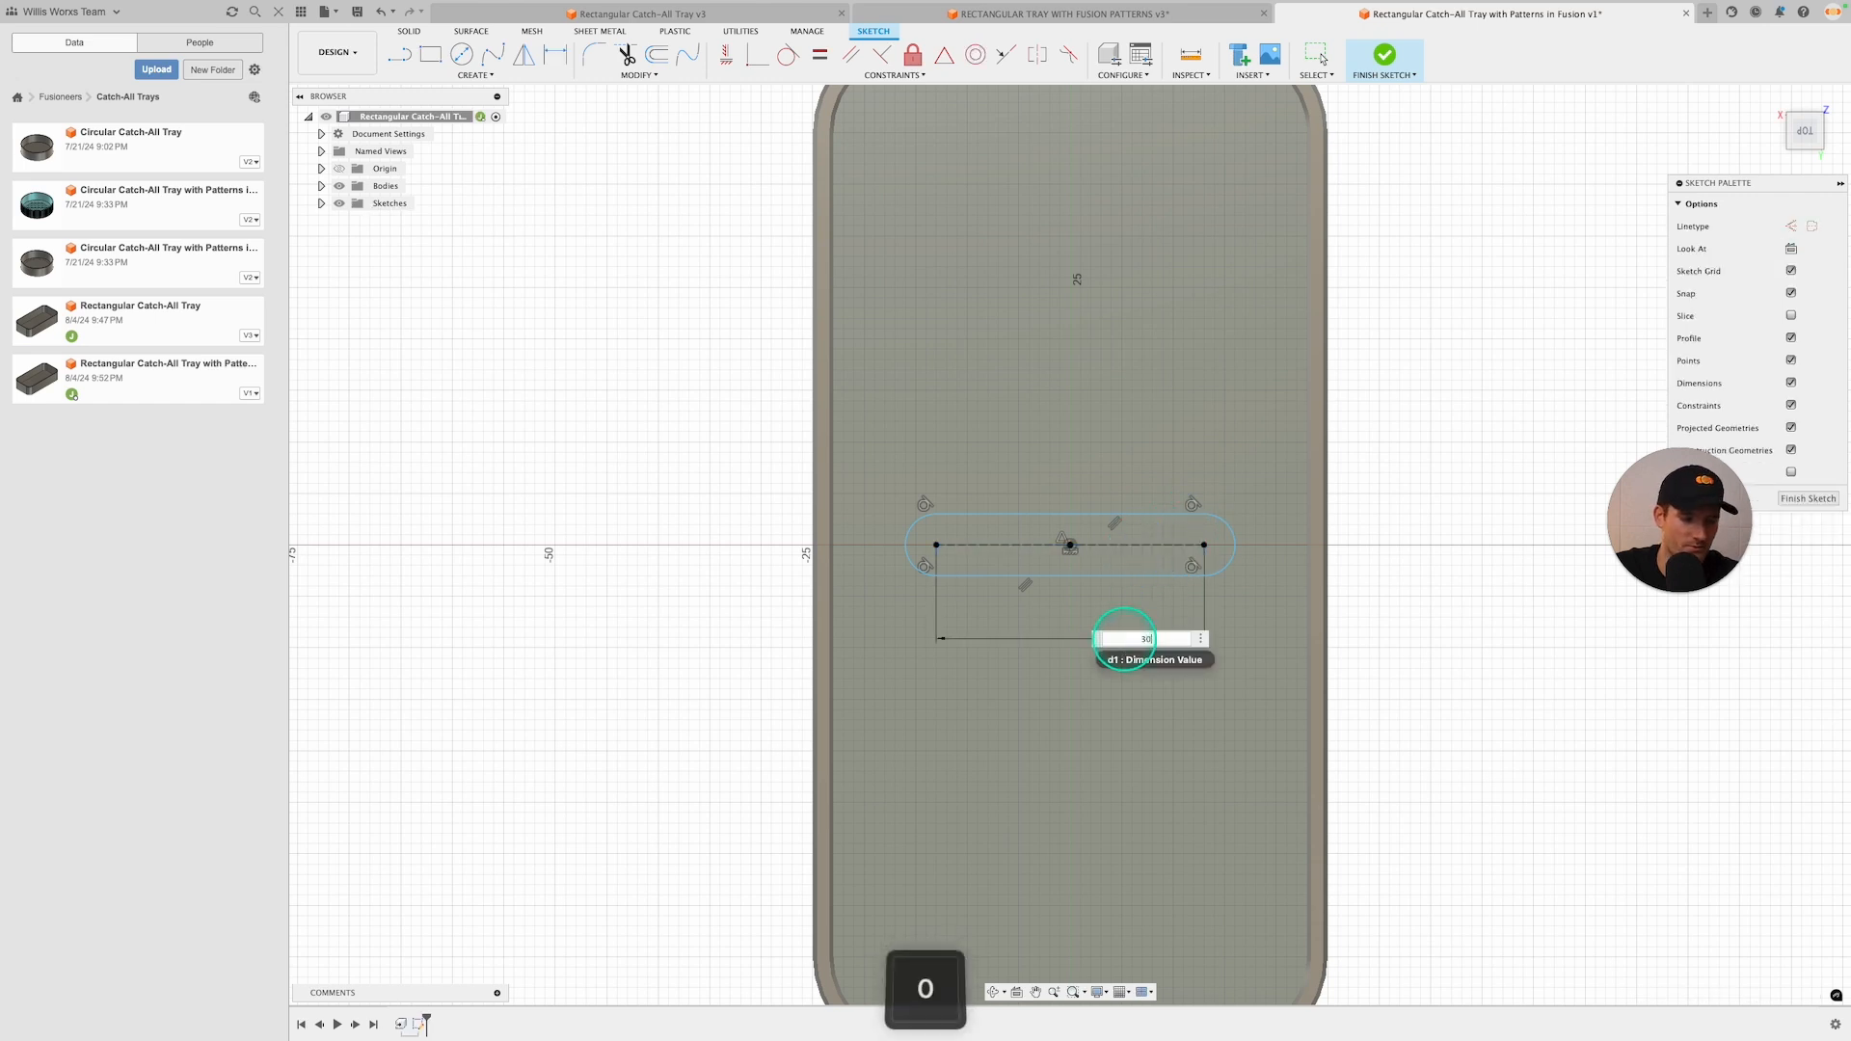
key("Return")
key("d")
left_click(1162, 578)
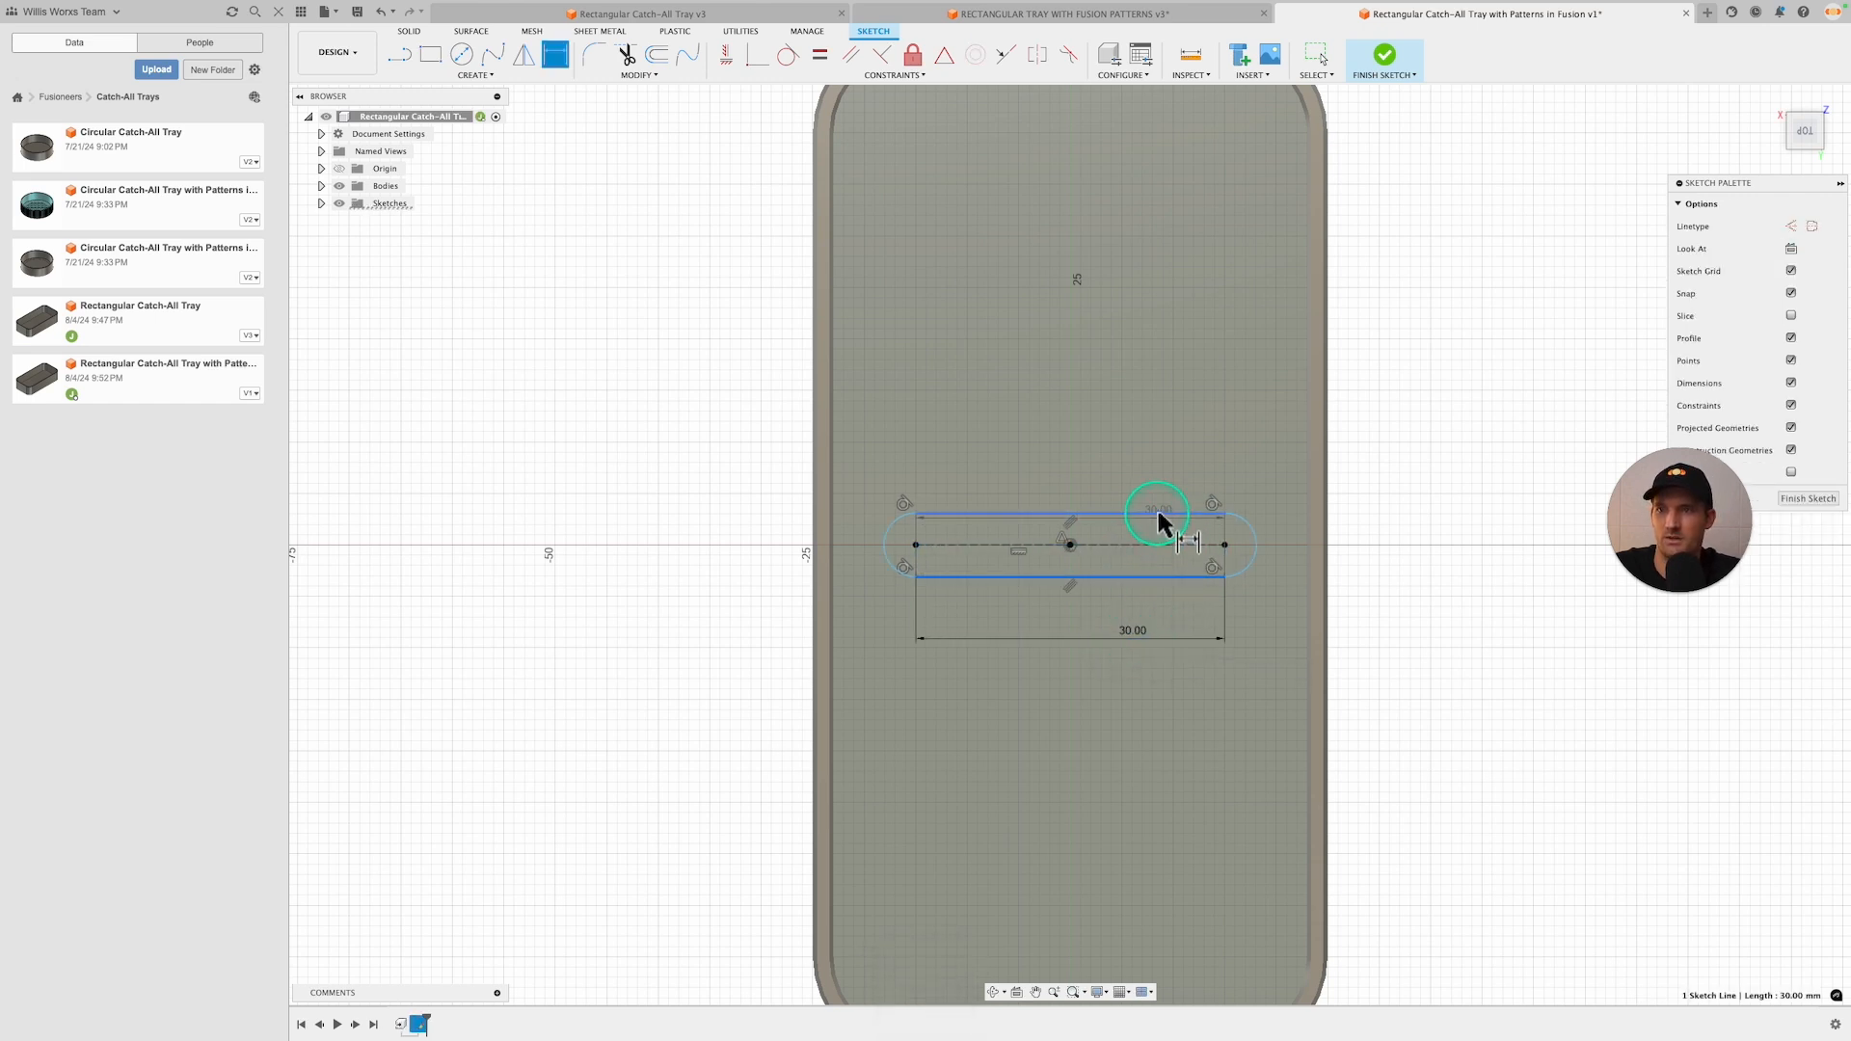
left_click(1165, 514)
left_click(1153, 470)
type("4")
key("Return")
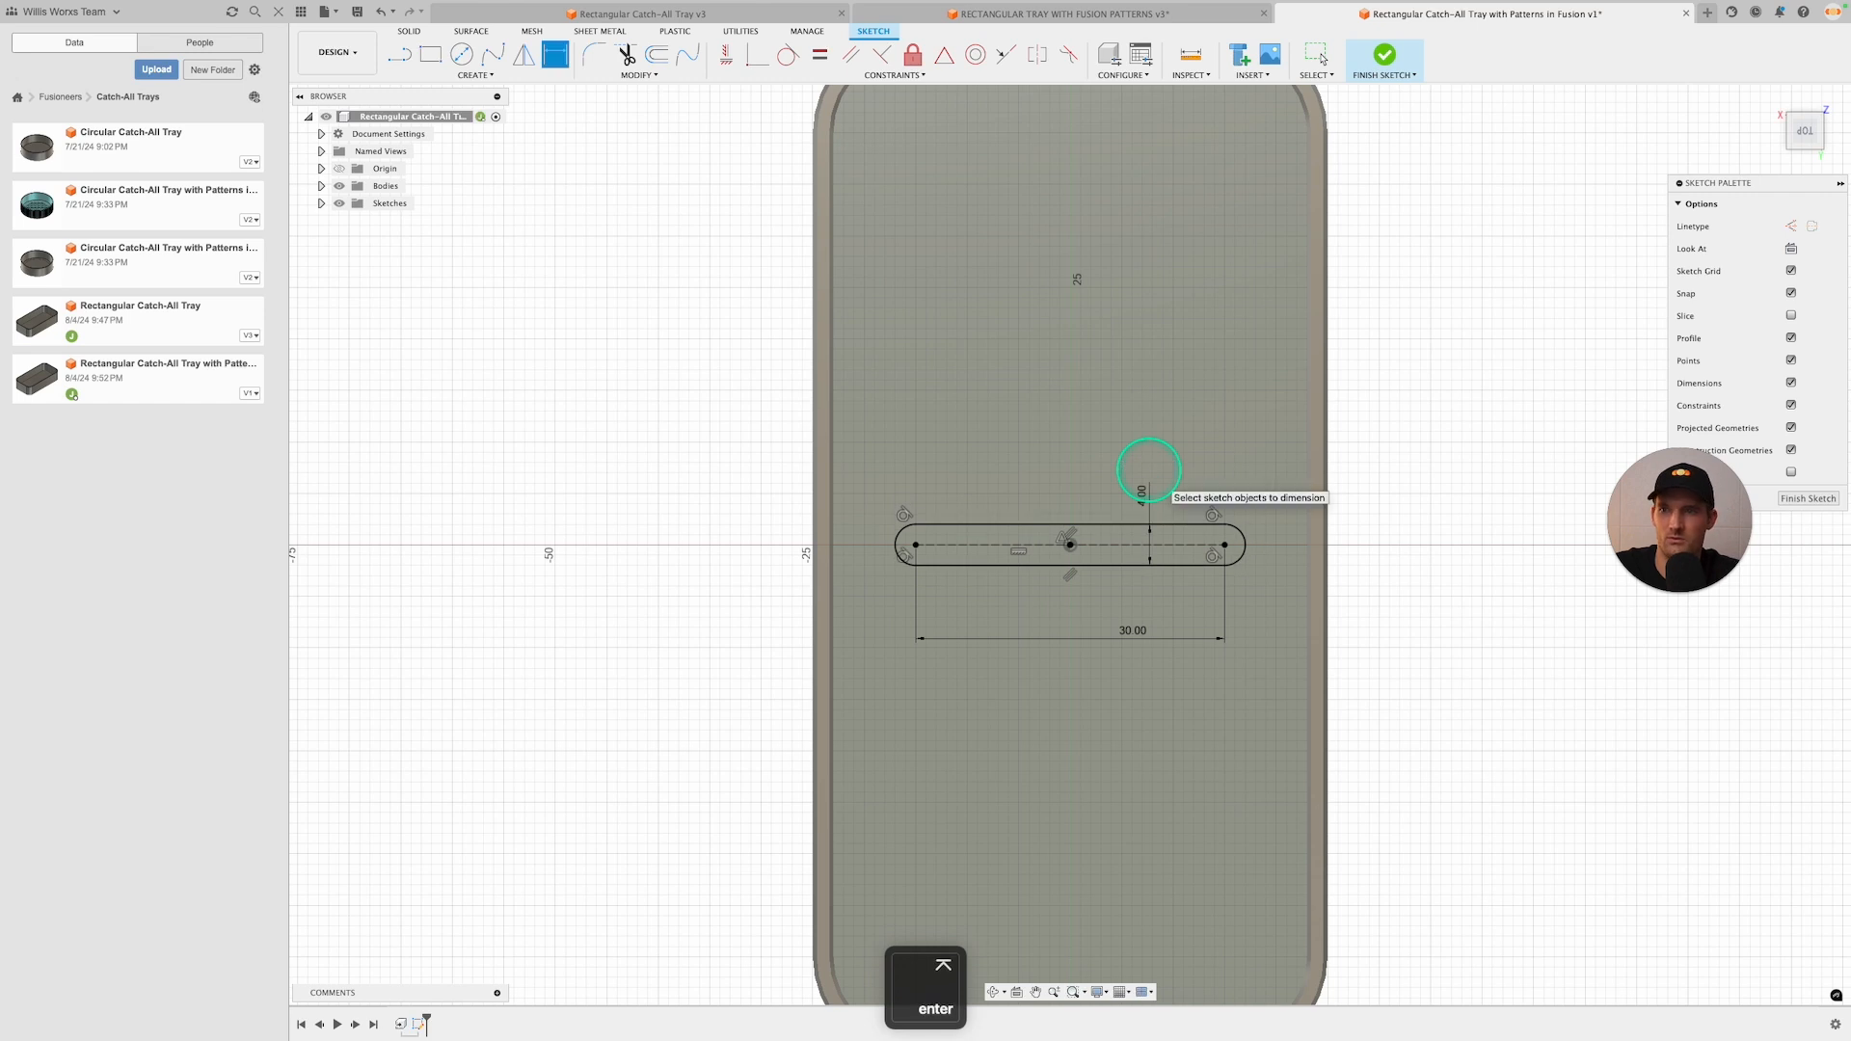
left_click(1830, 511)
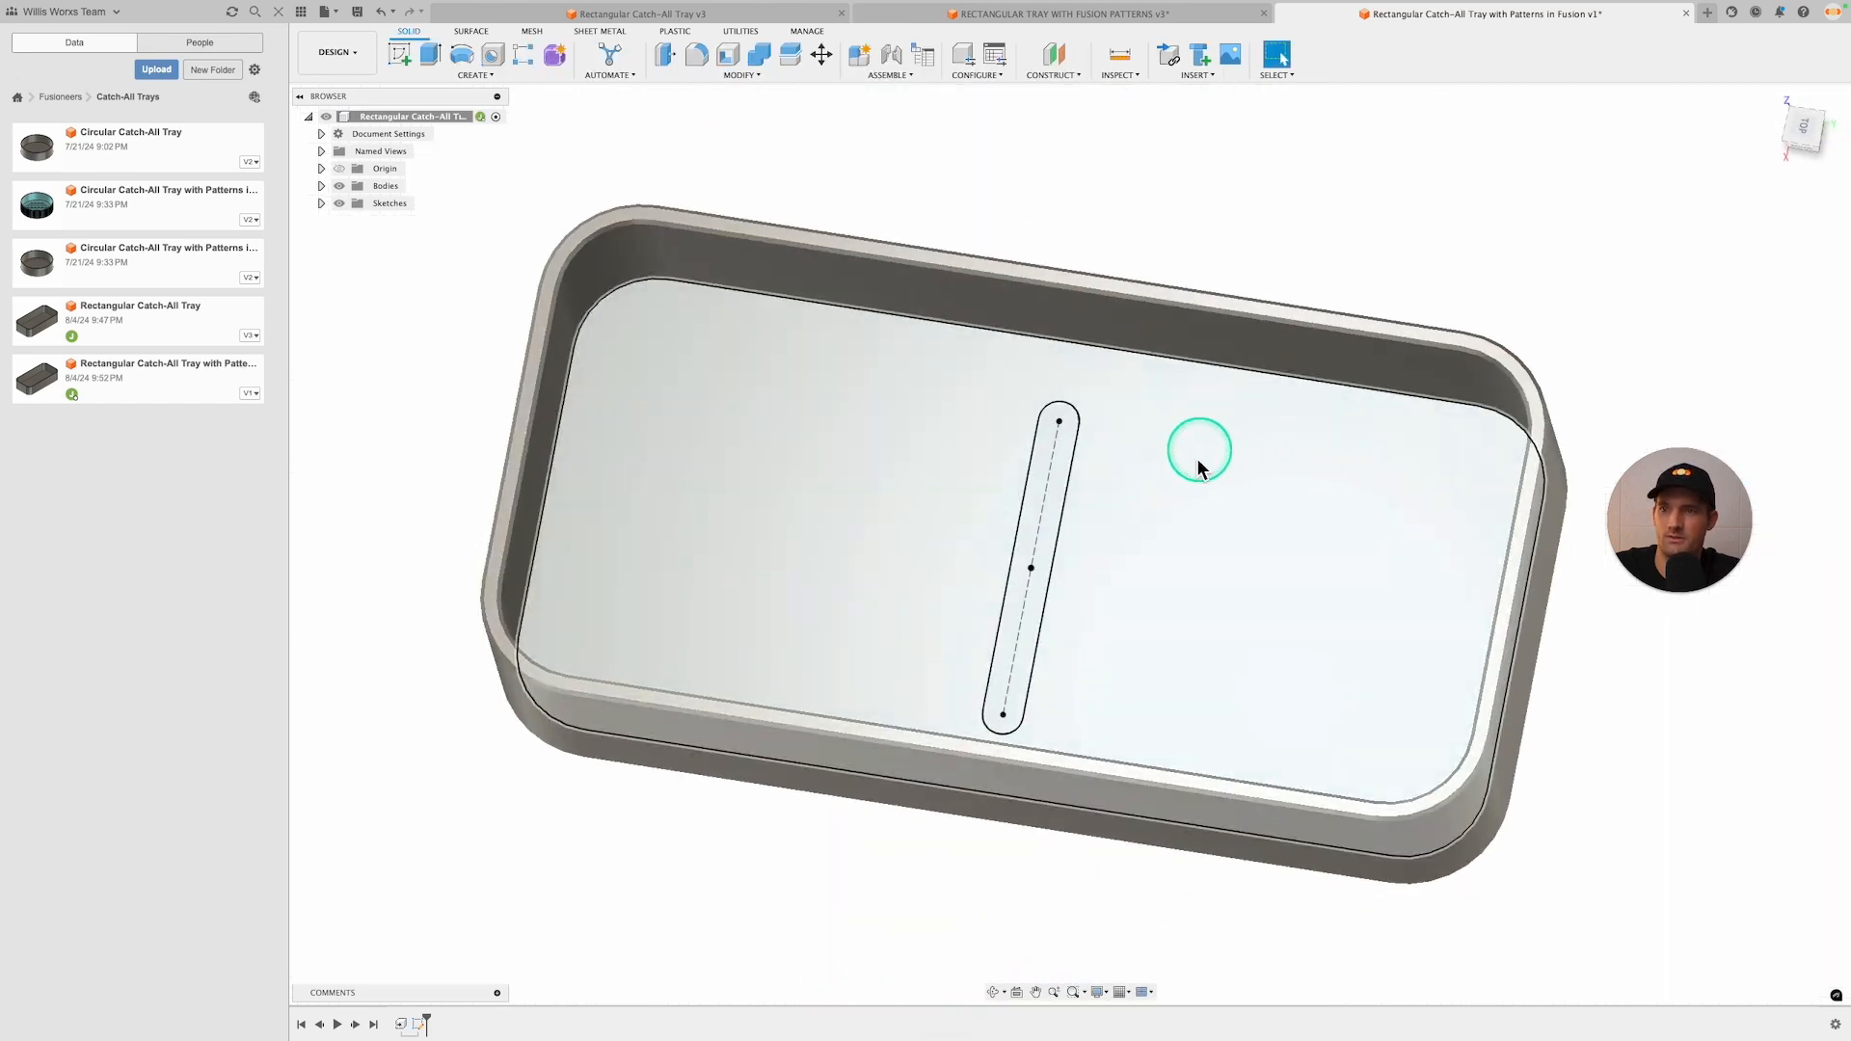
Extrude the slot profile -1 mm to cut a groove into the tray floor
key("e")
left_click(1051, 482)
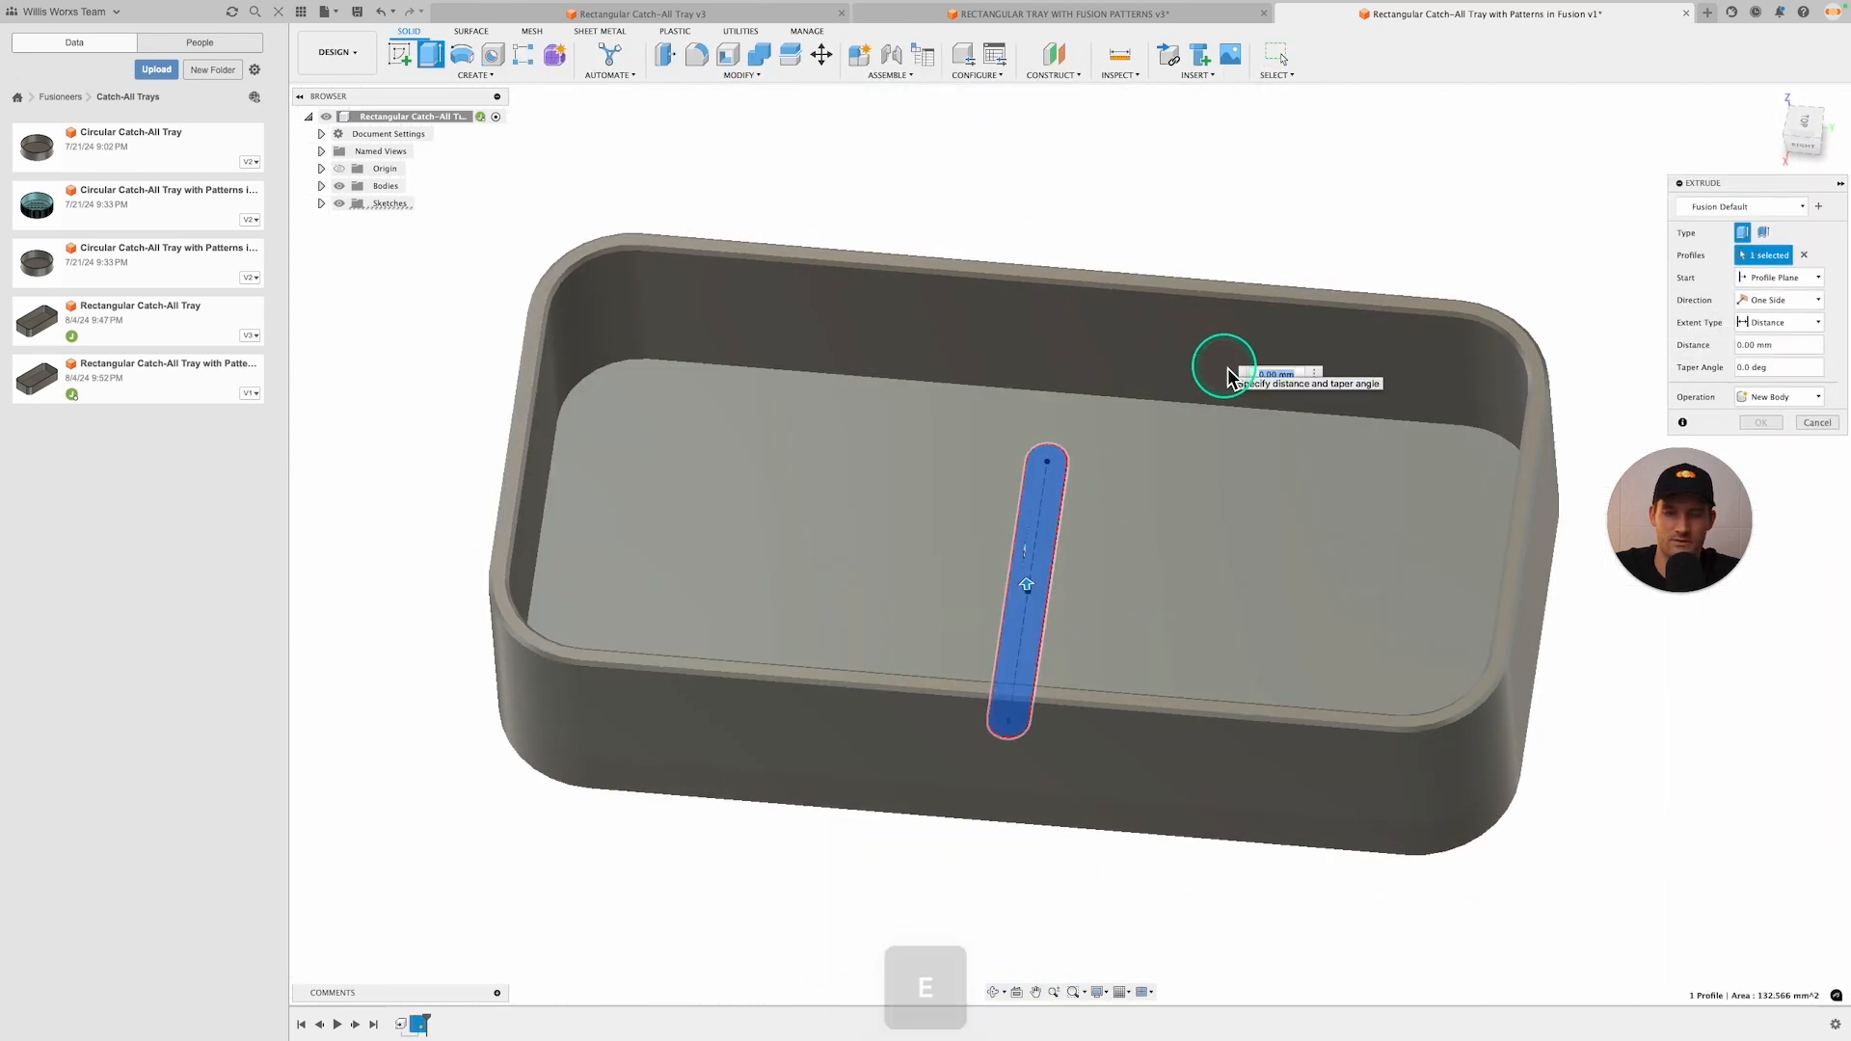
type("-1")
key("Return")
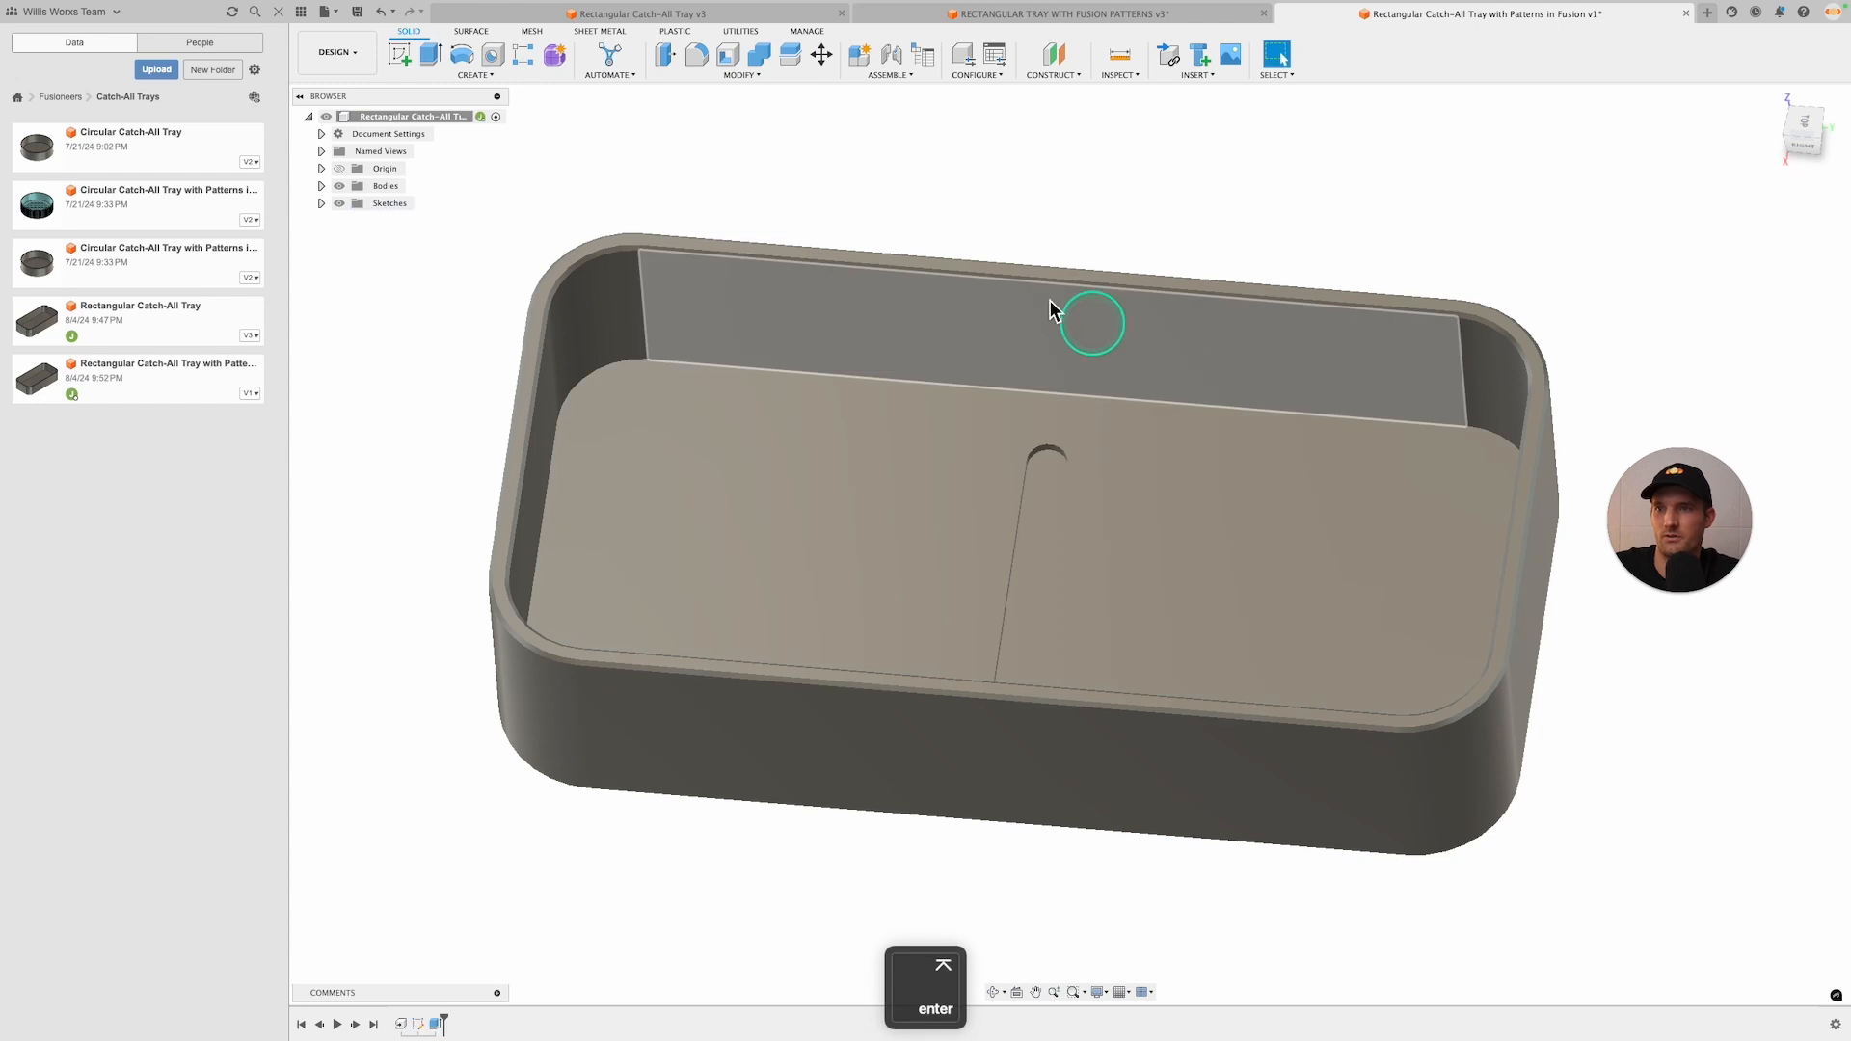
Chamfer the upper edge loop of the slot groove by 1 mm
left_click(742, 75)
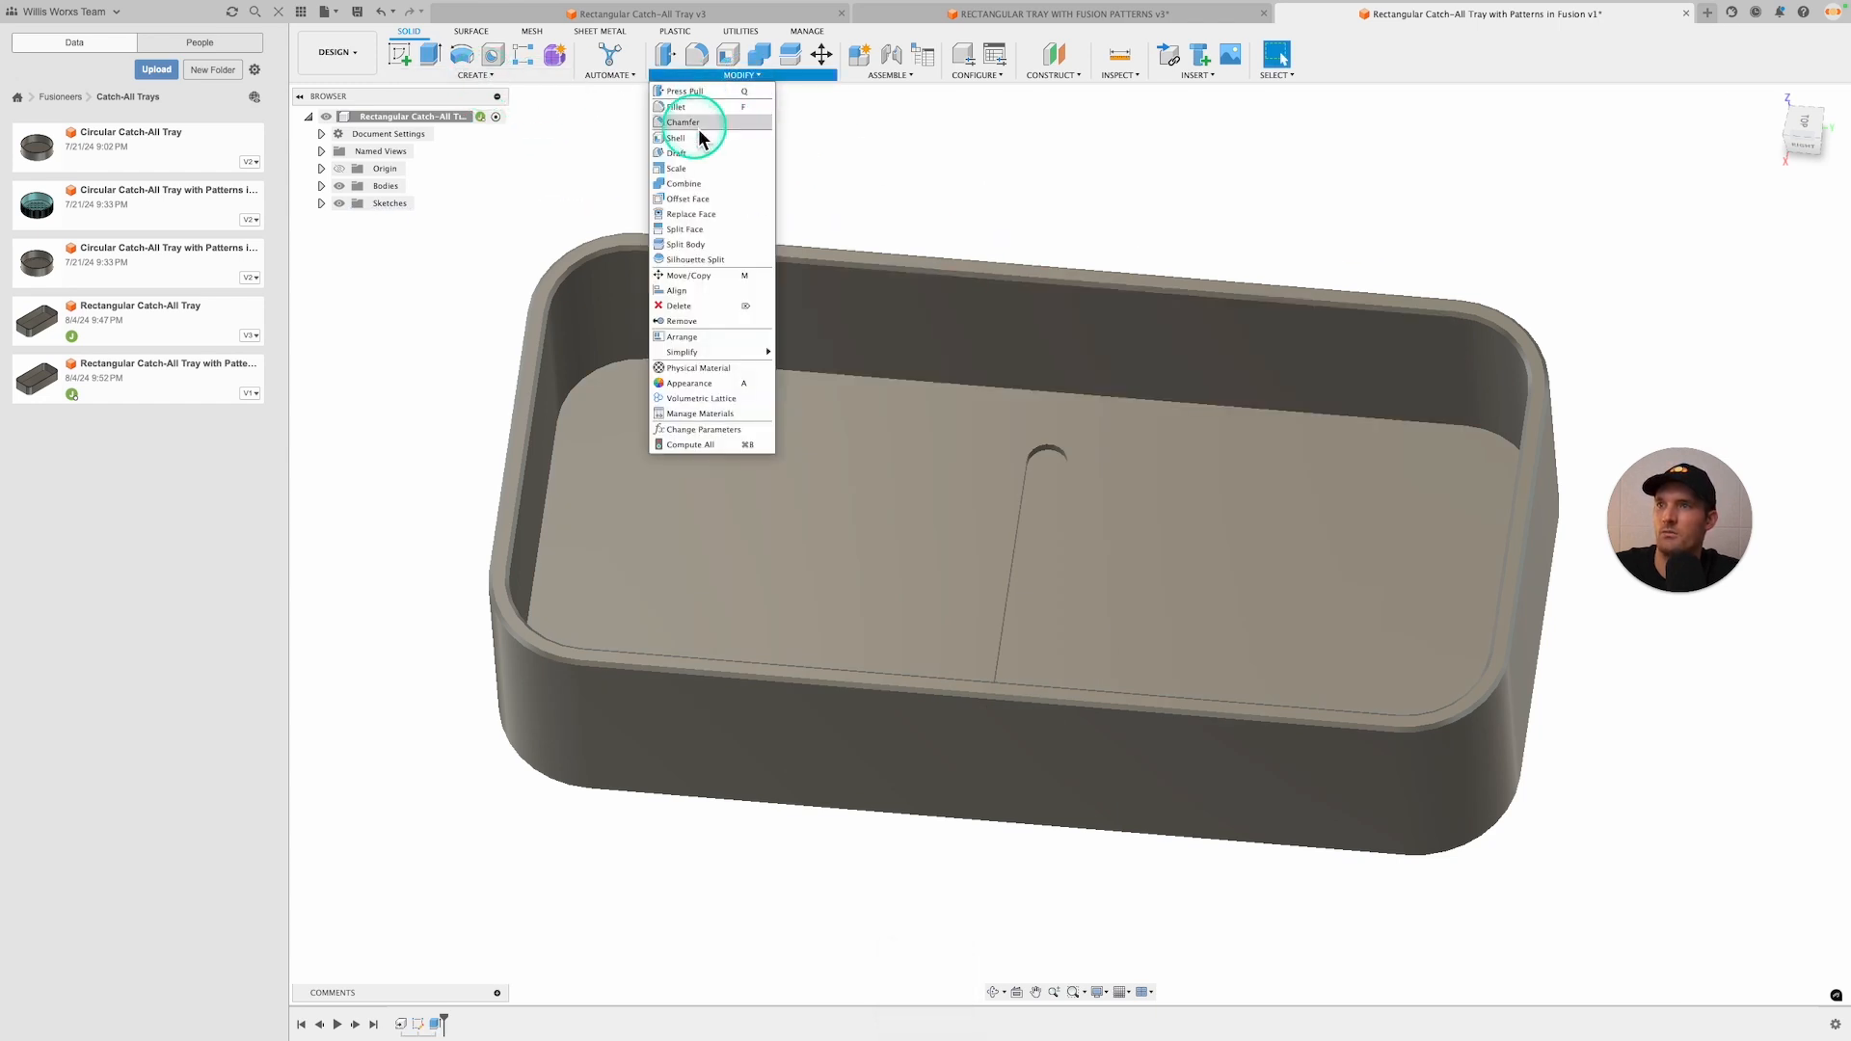
left_click(709, 138)
scroll(1087, 475, "up", 1)
left_click(1045, 447)
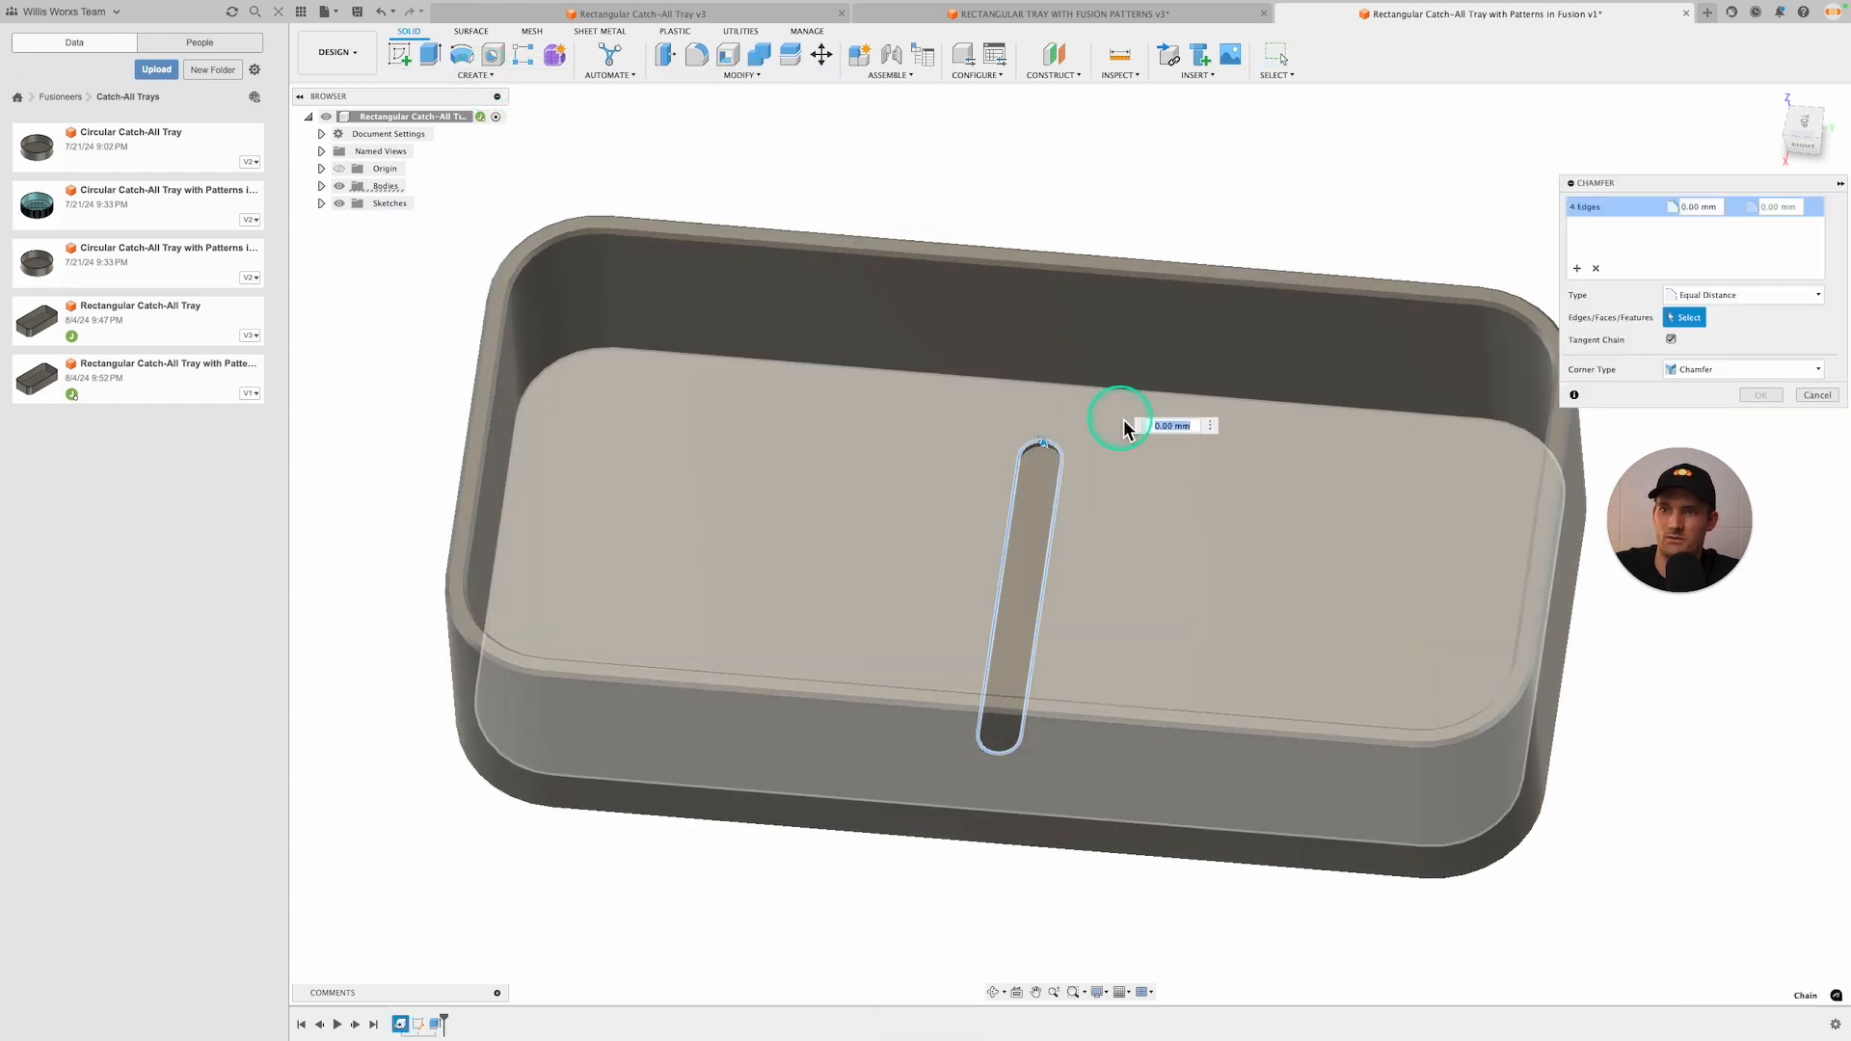
type("1")
key("Return")
Start a rectangular pattern of the slot's extrude and chamfer features, directed along the tray's length
middle_click_drag(1120, 418, 1033, 478, "shift")
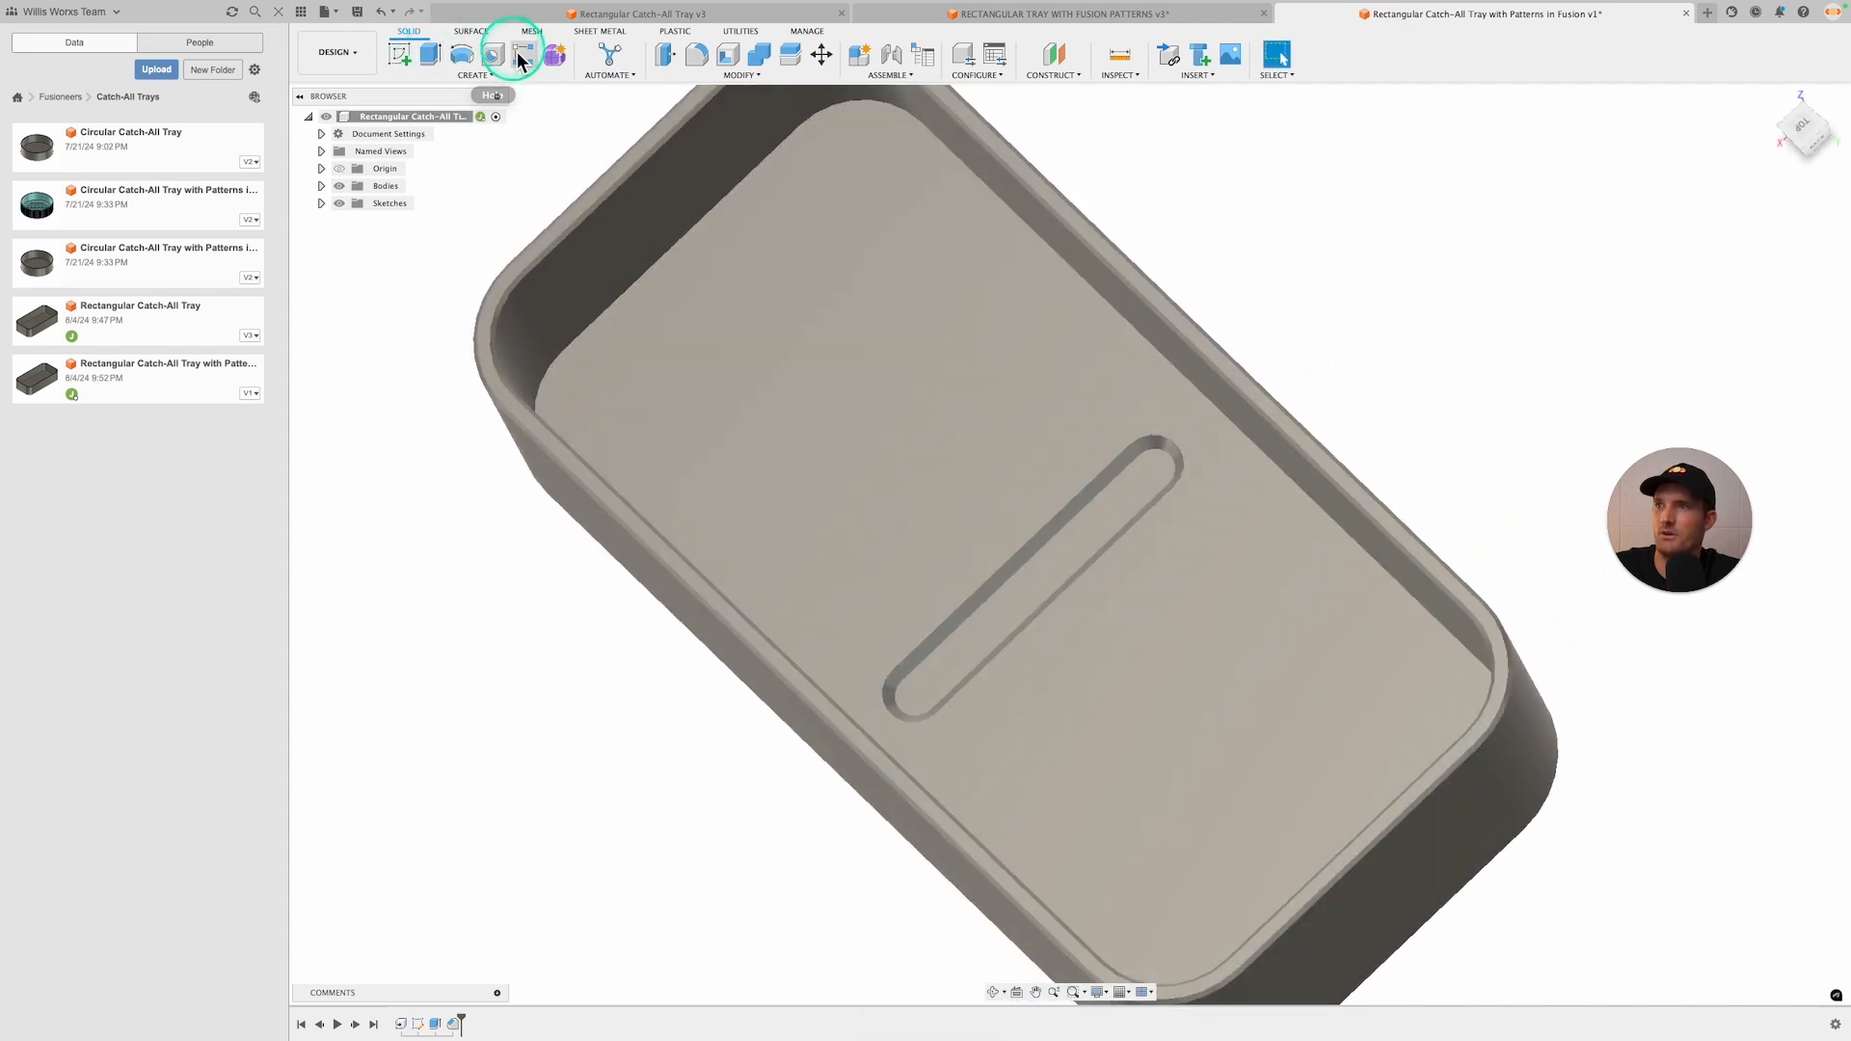
left_click(523, 55)
left_click(1699, 232)
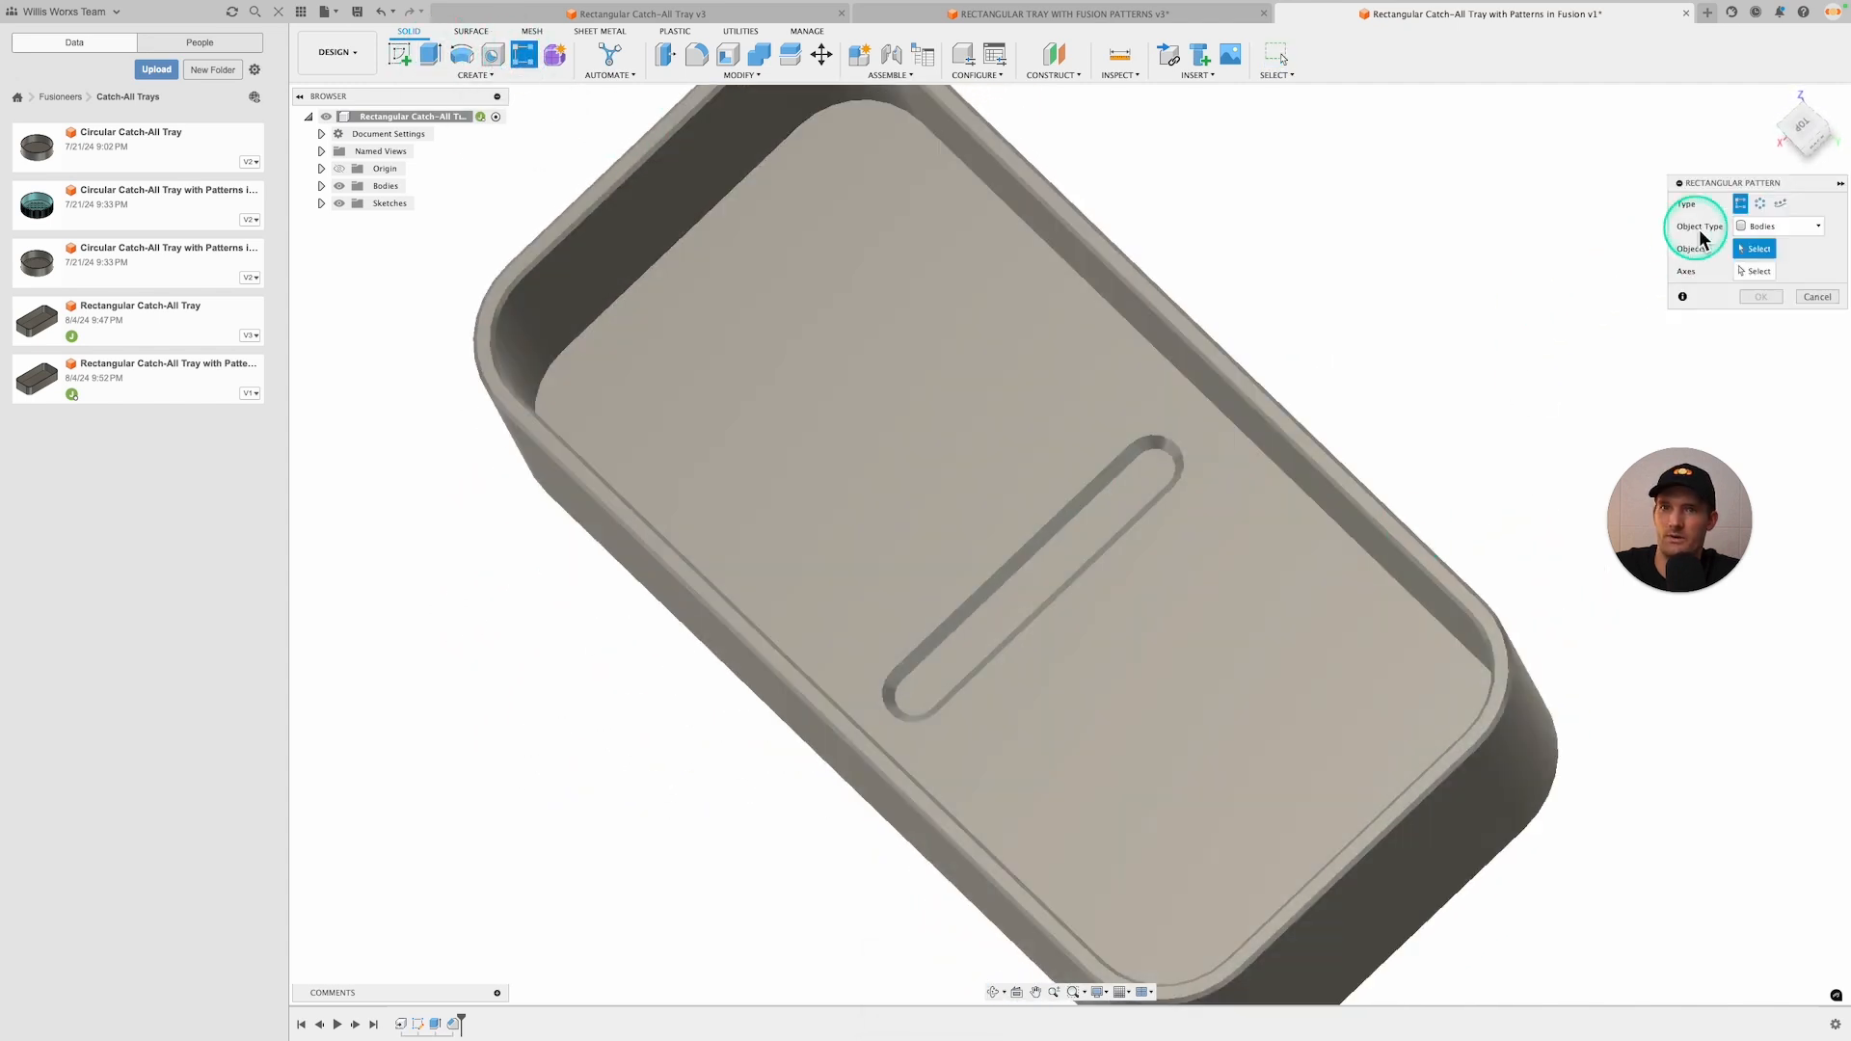
left_click(1818, 226)
left_click(1766, 258)
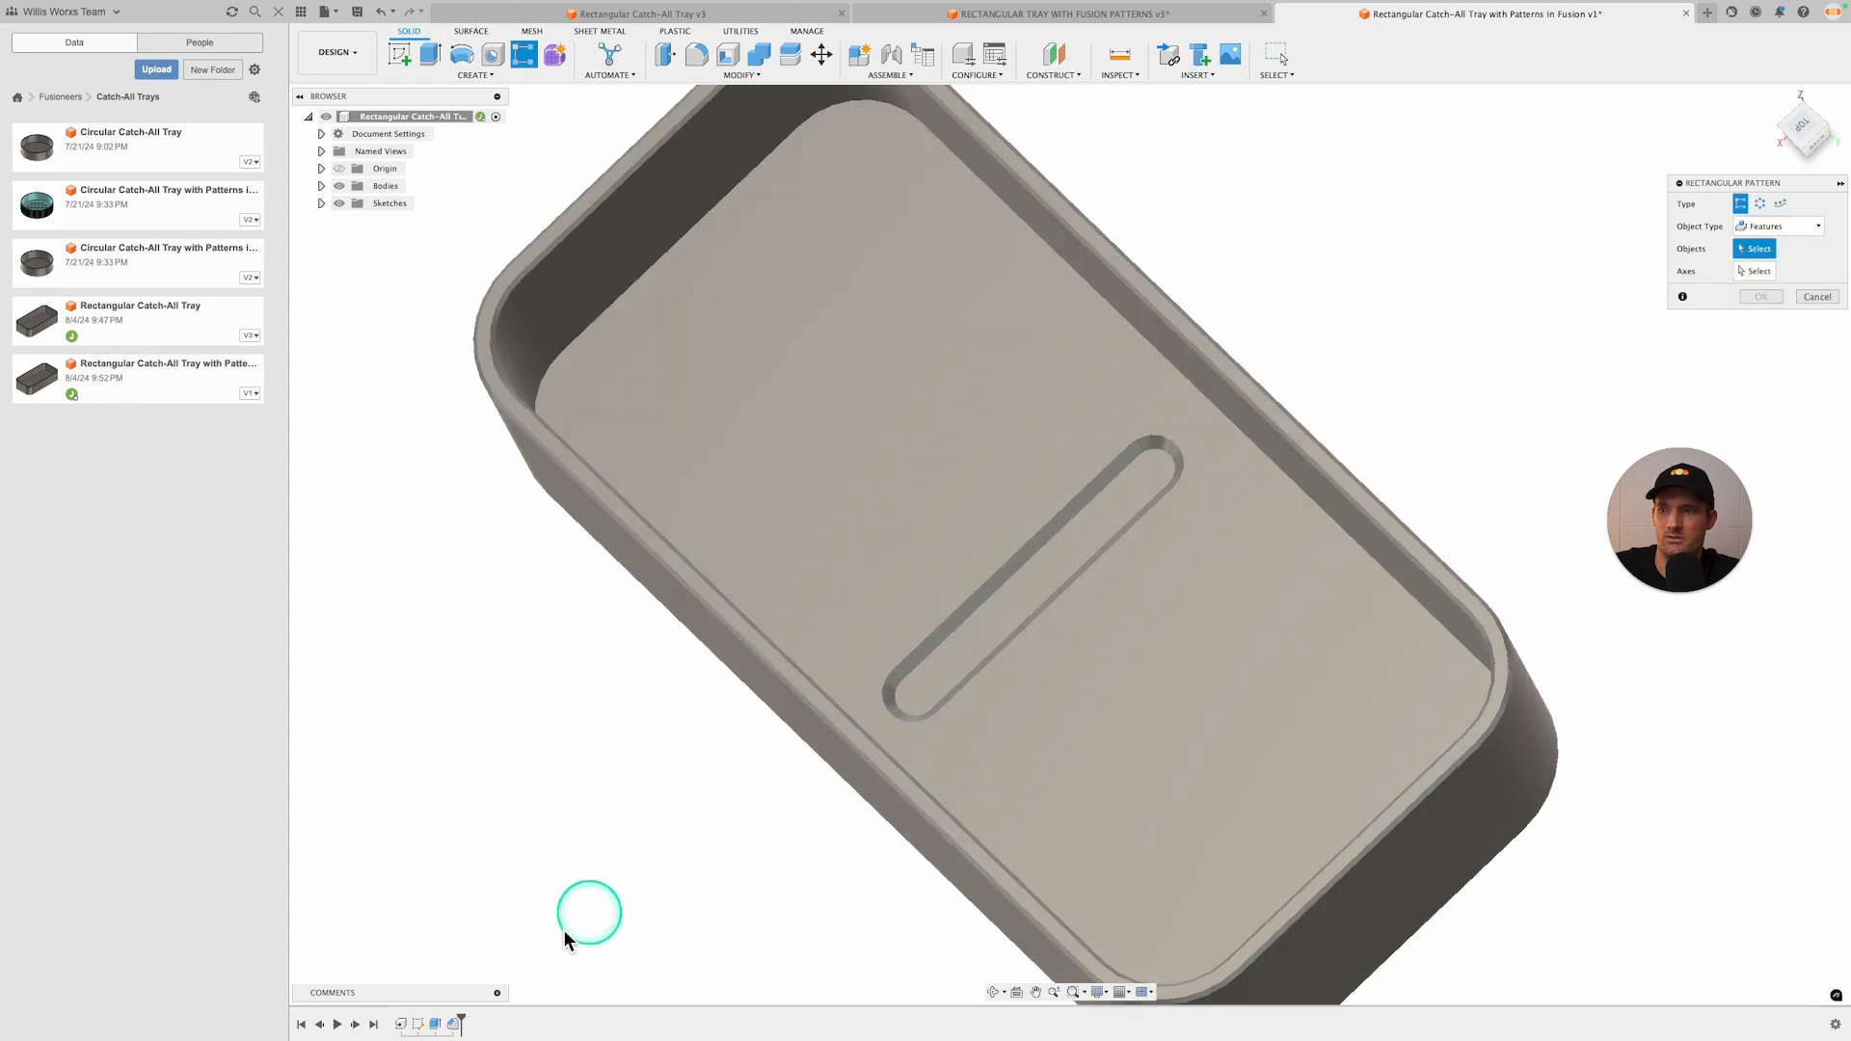
left_click(453, 1024)
left_click(435, 1024, "super")
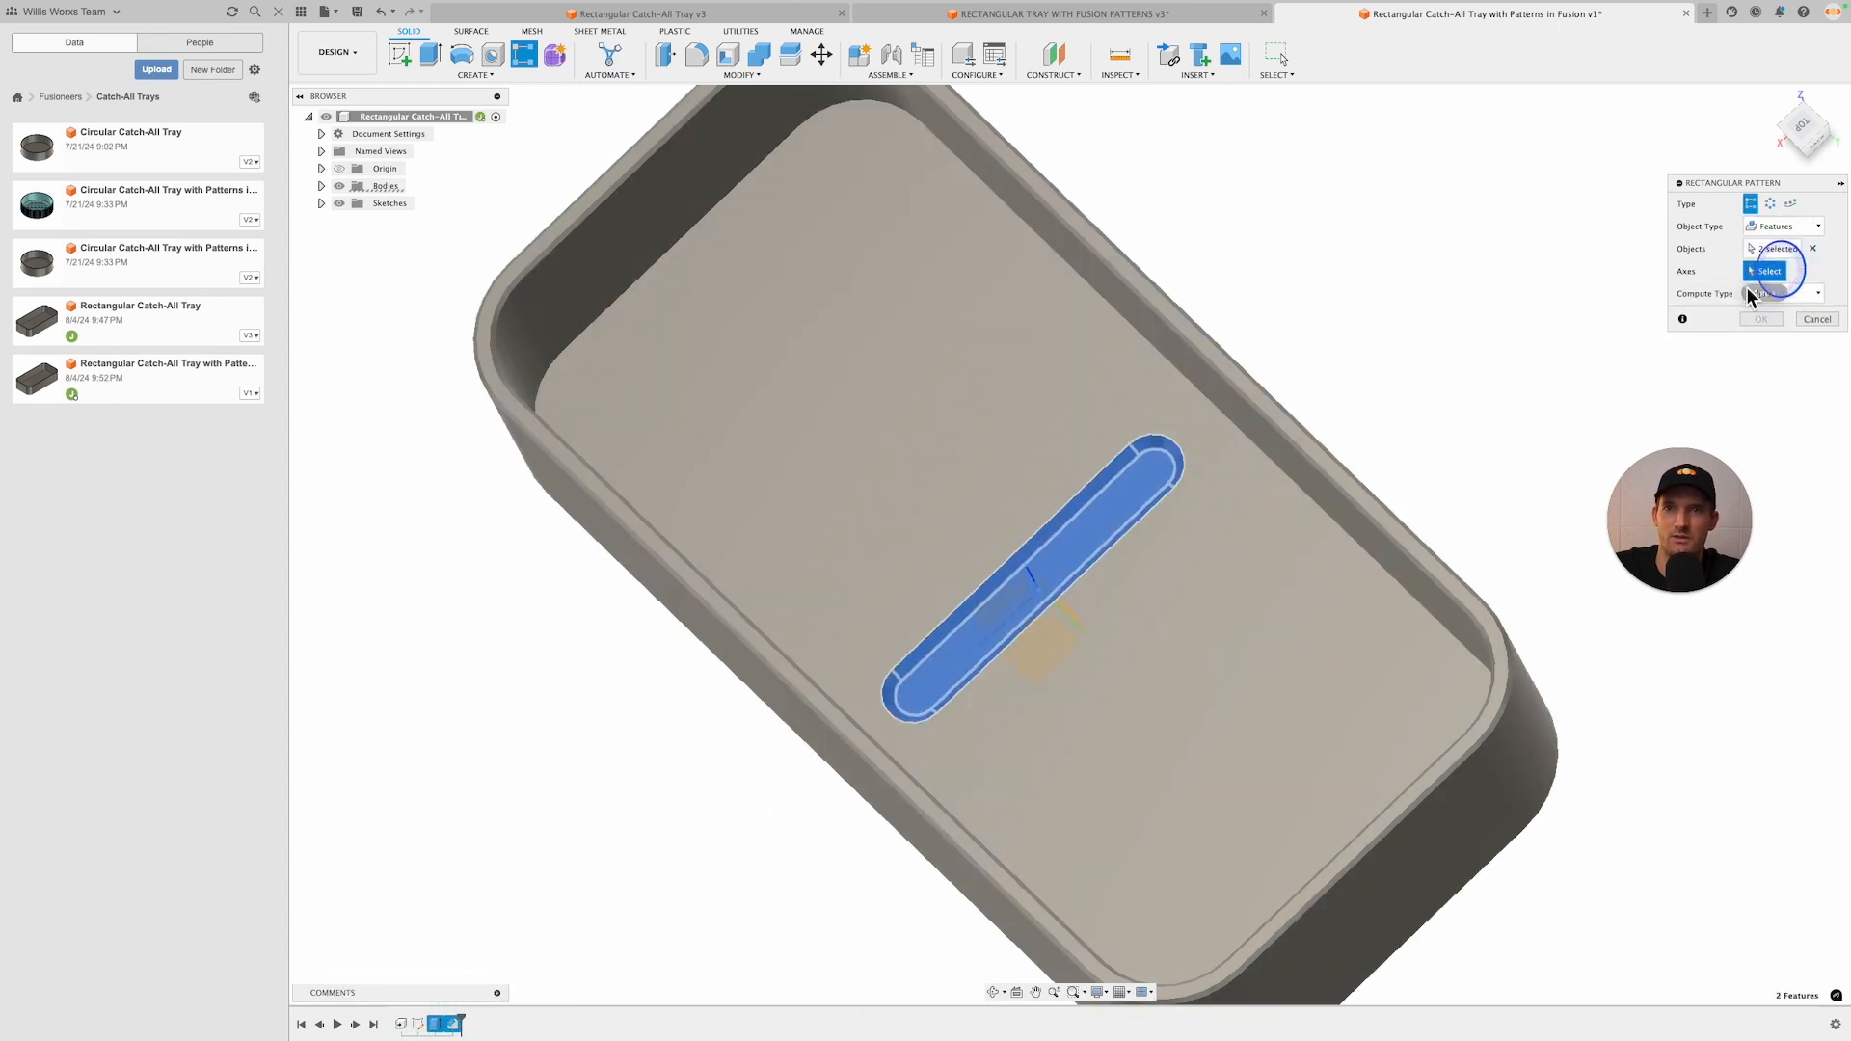
left_click(1088, 633)
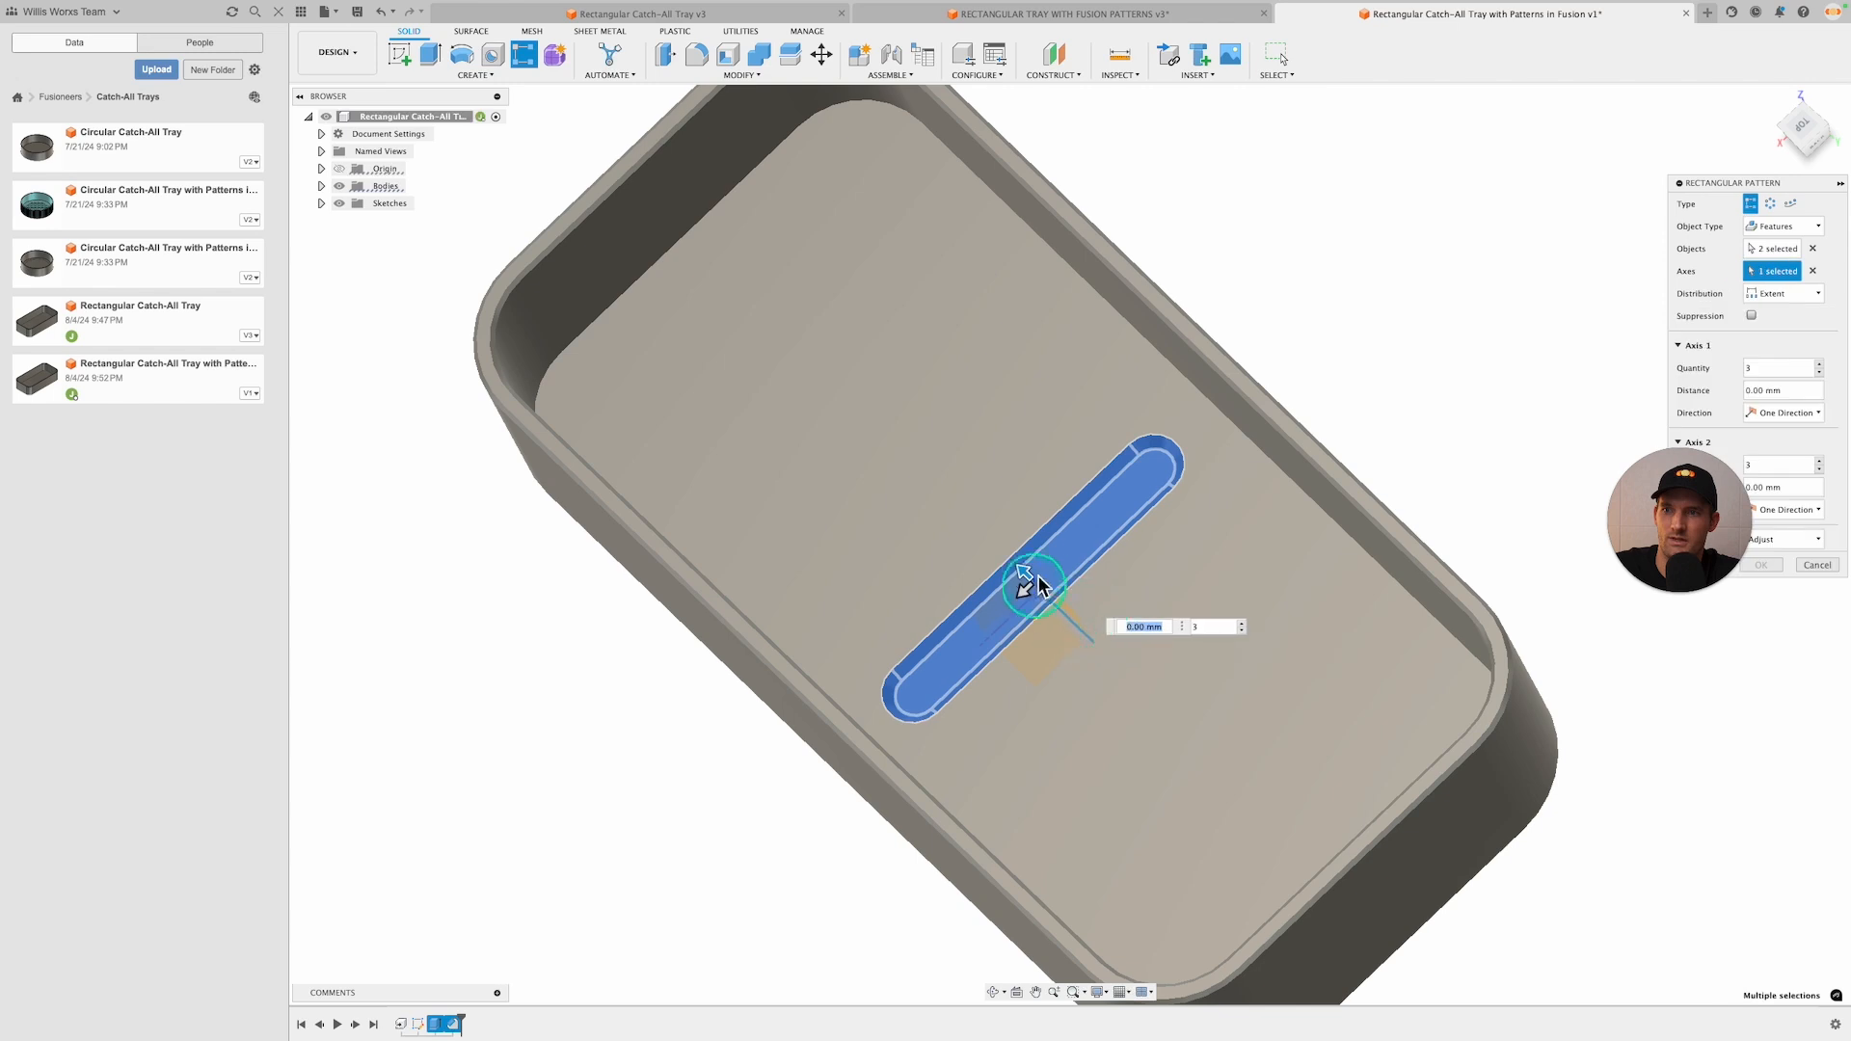
Set the pattern to 7 instances over 27 mm along the tray's length and 1 instance across its width
left_click_drag(1028, 576, 943, 487)
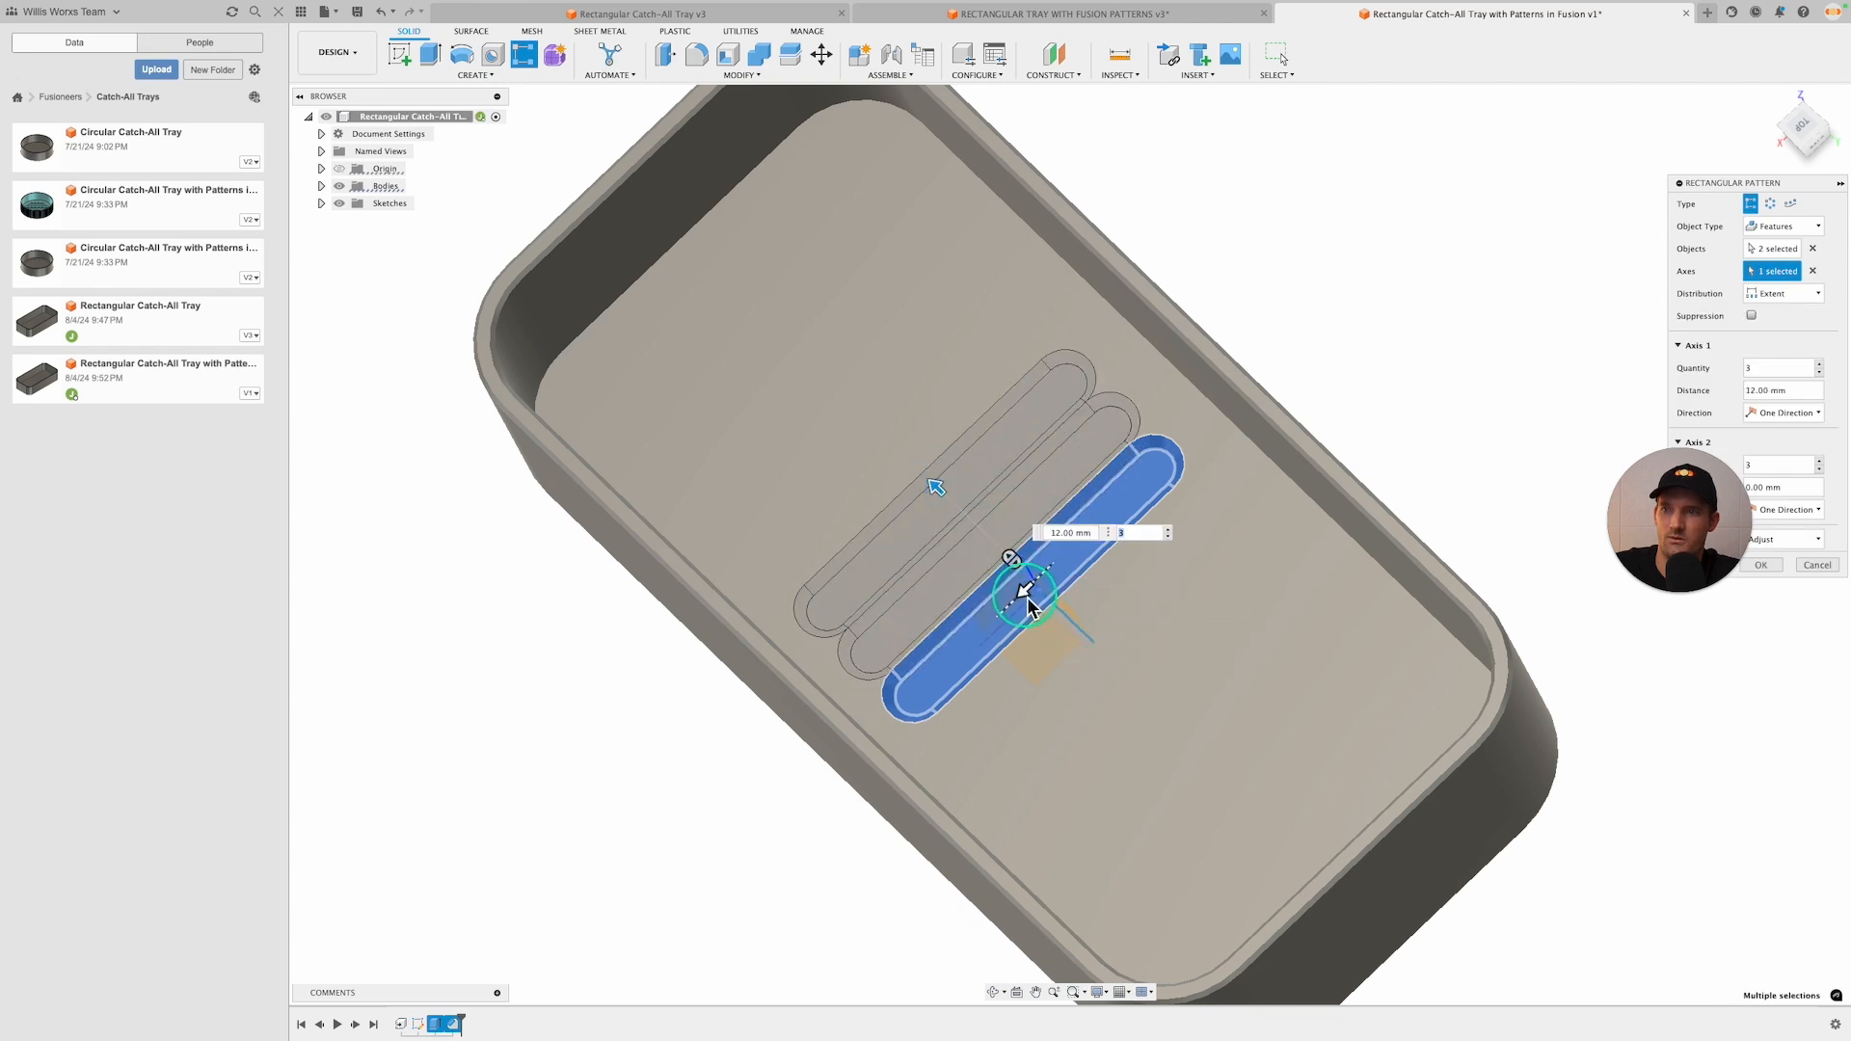
left_click_drag(1021, 582, 689, 723)
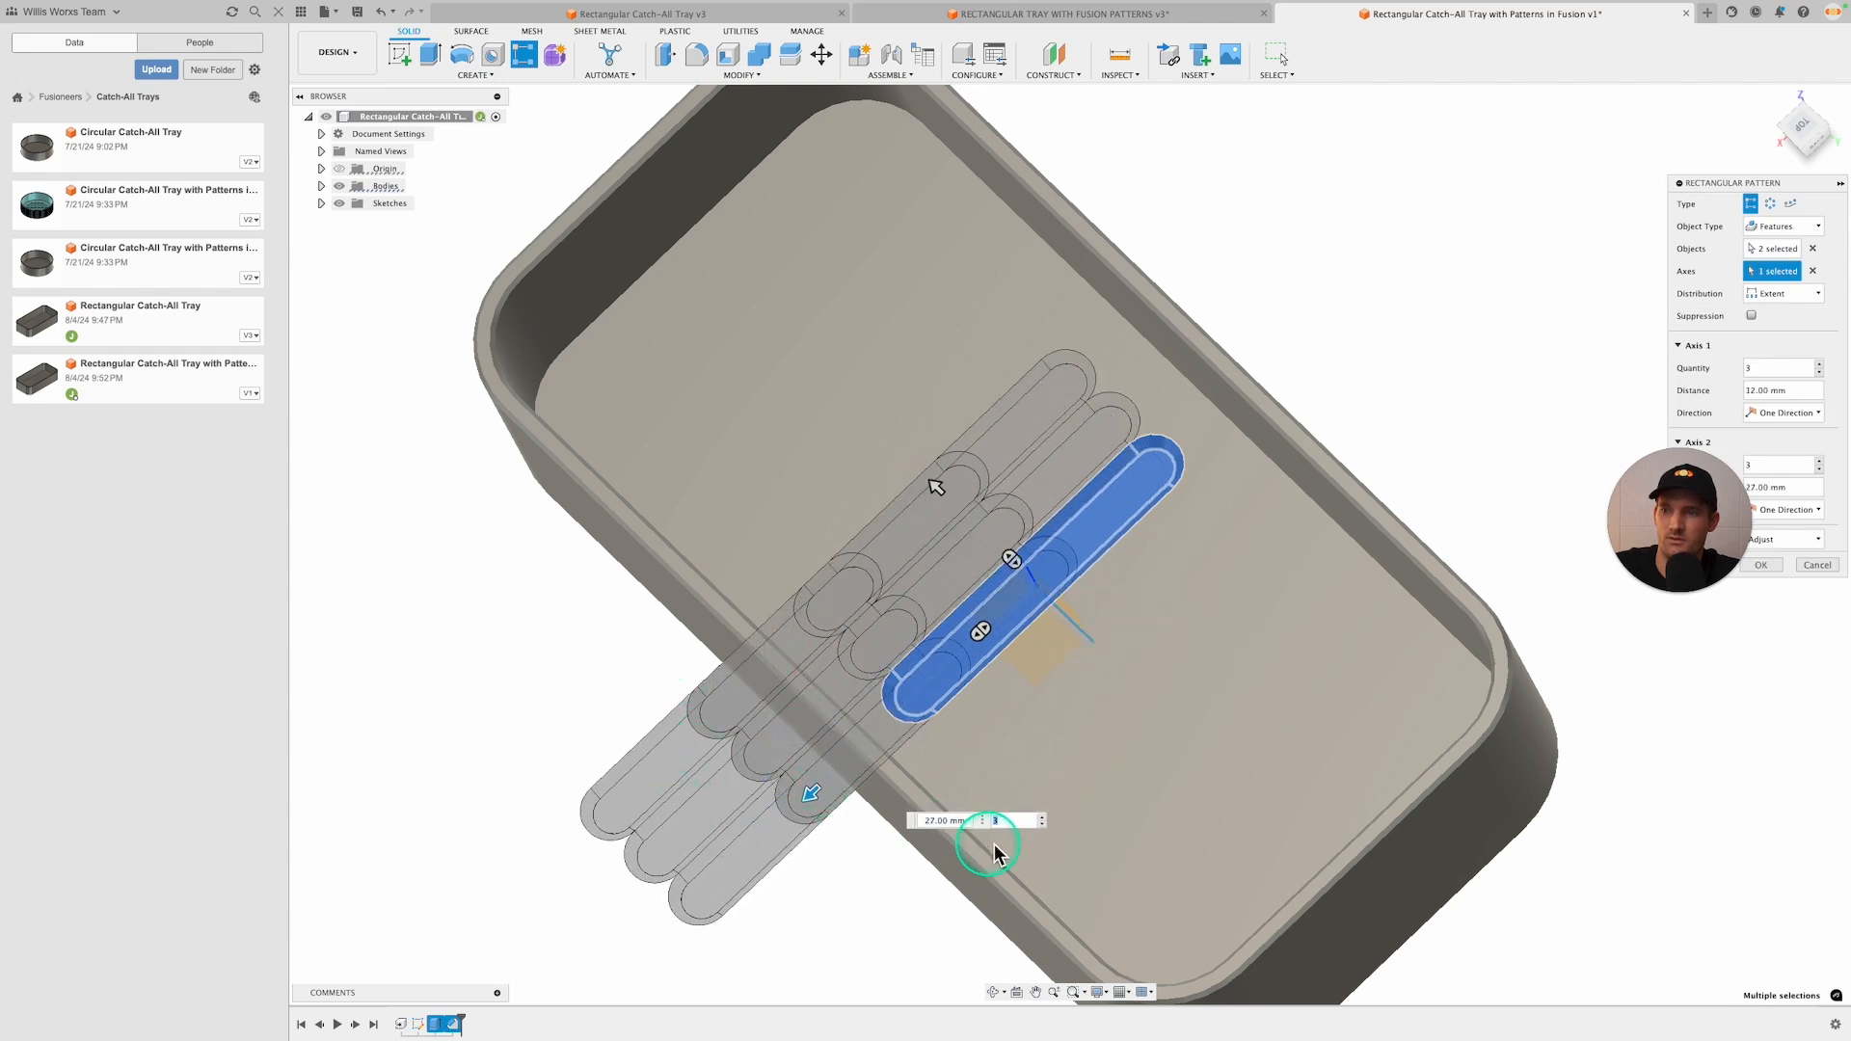
type("1")
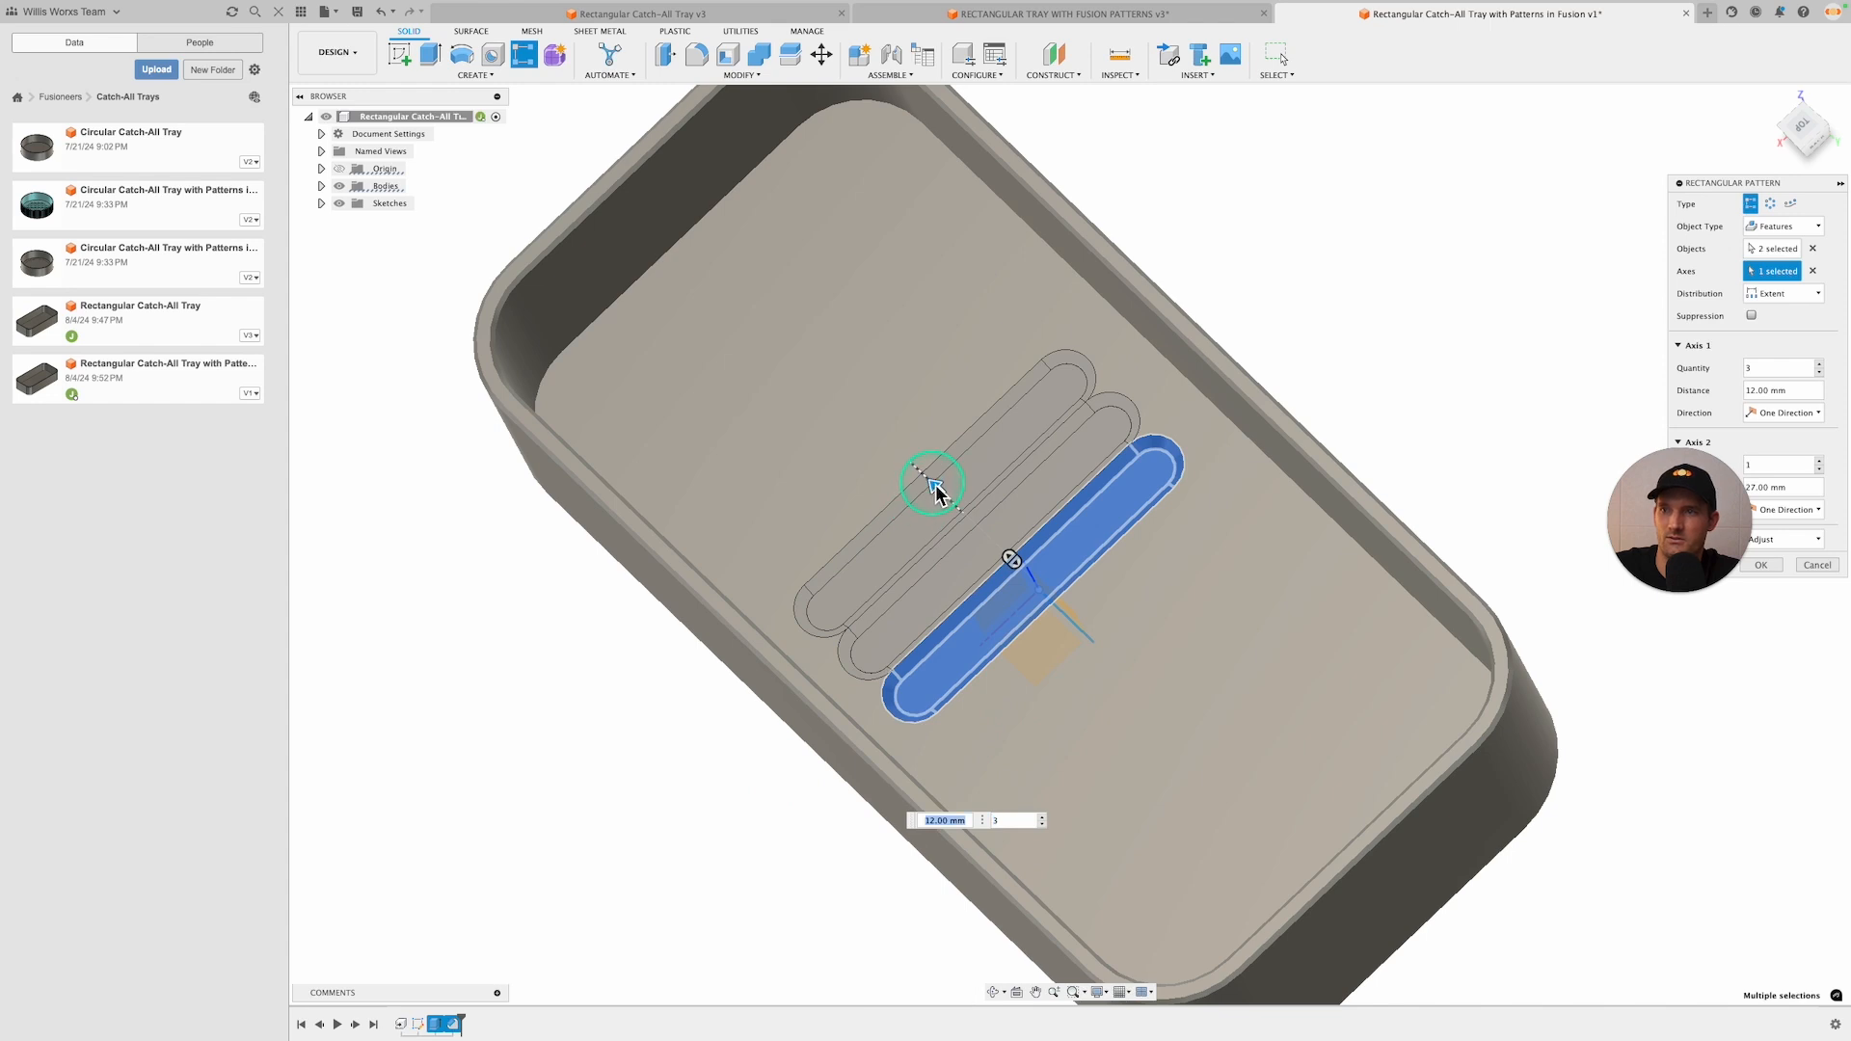
left_click_drag(935, 492, 827, 381)
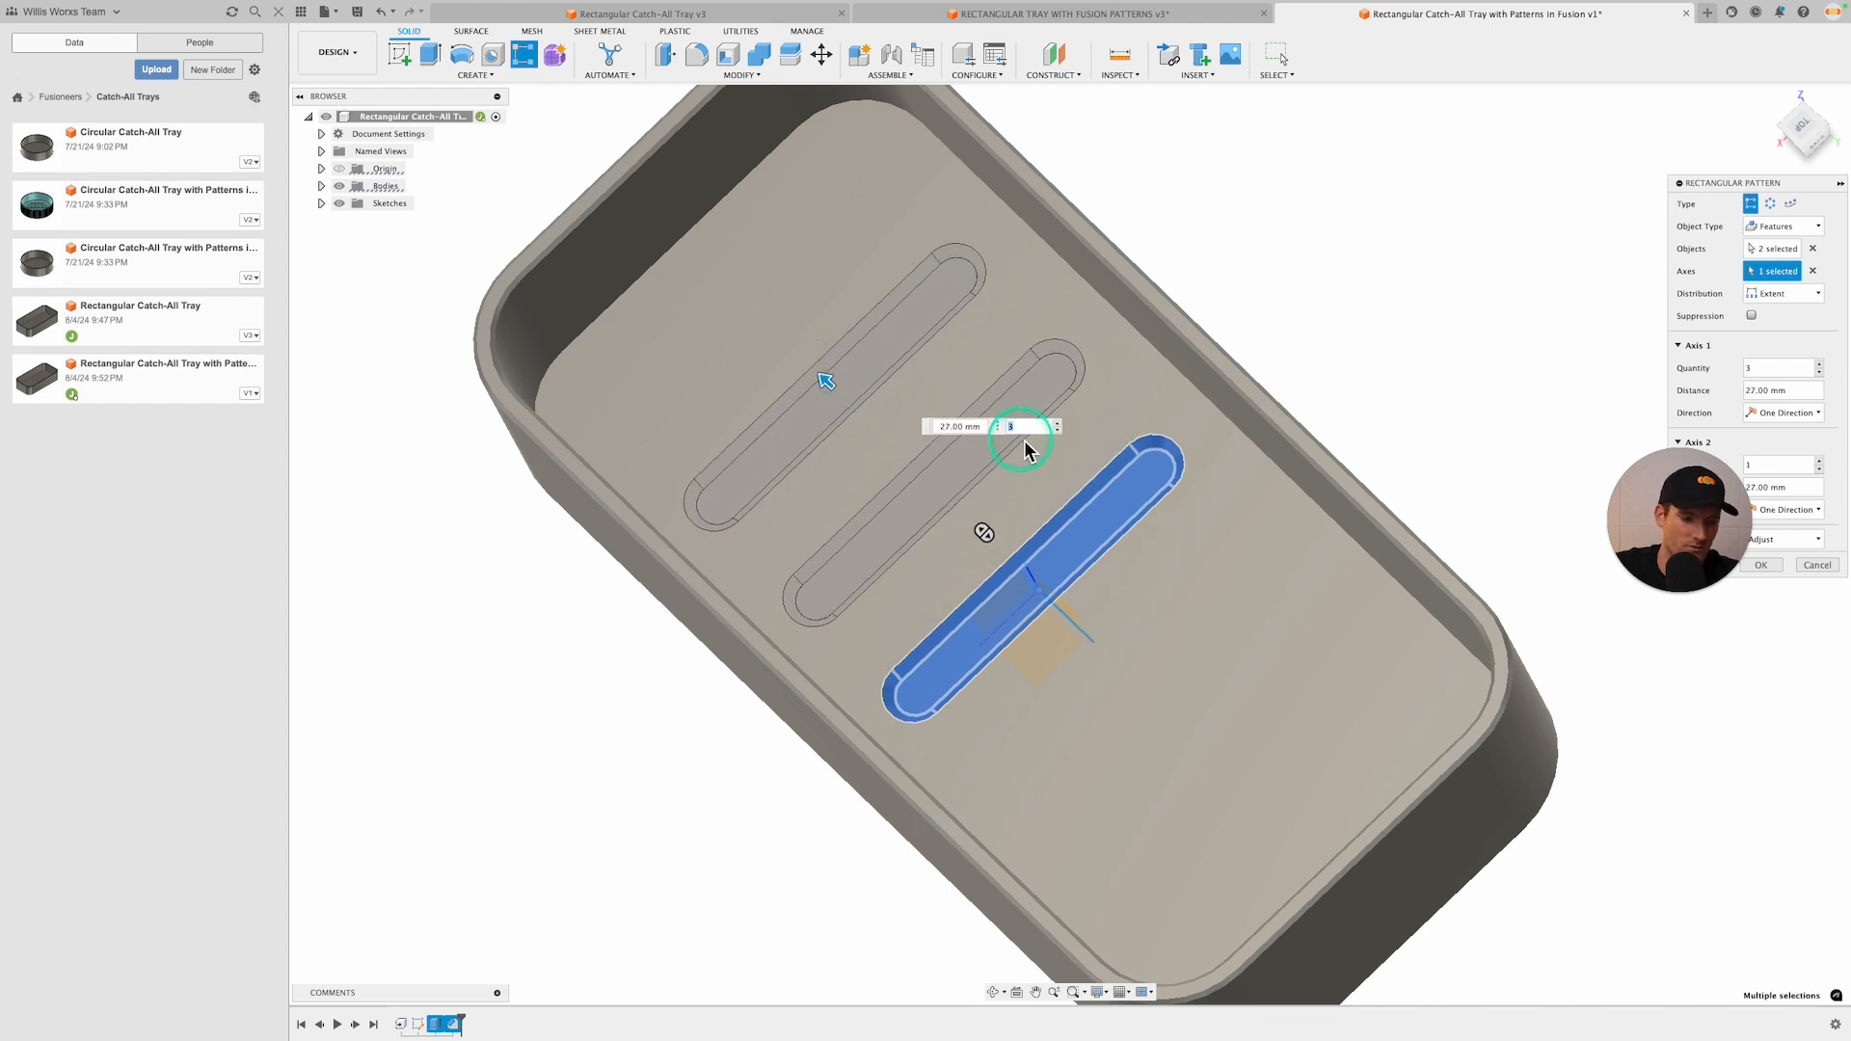
type("7")
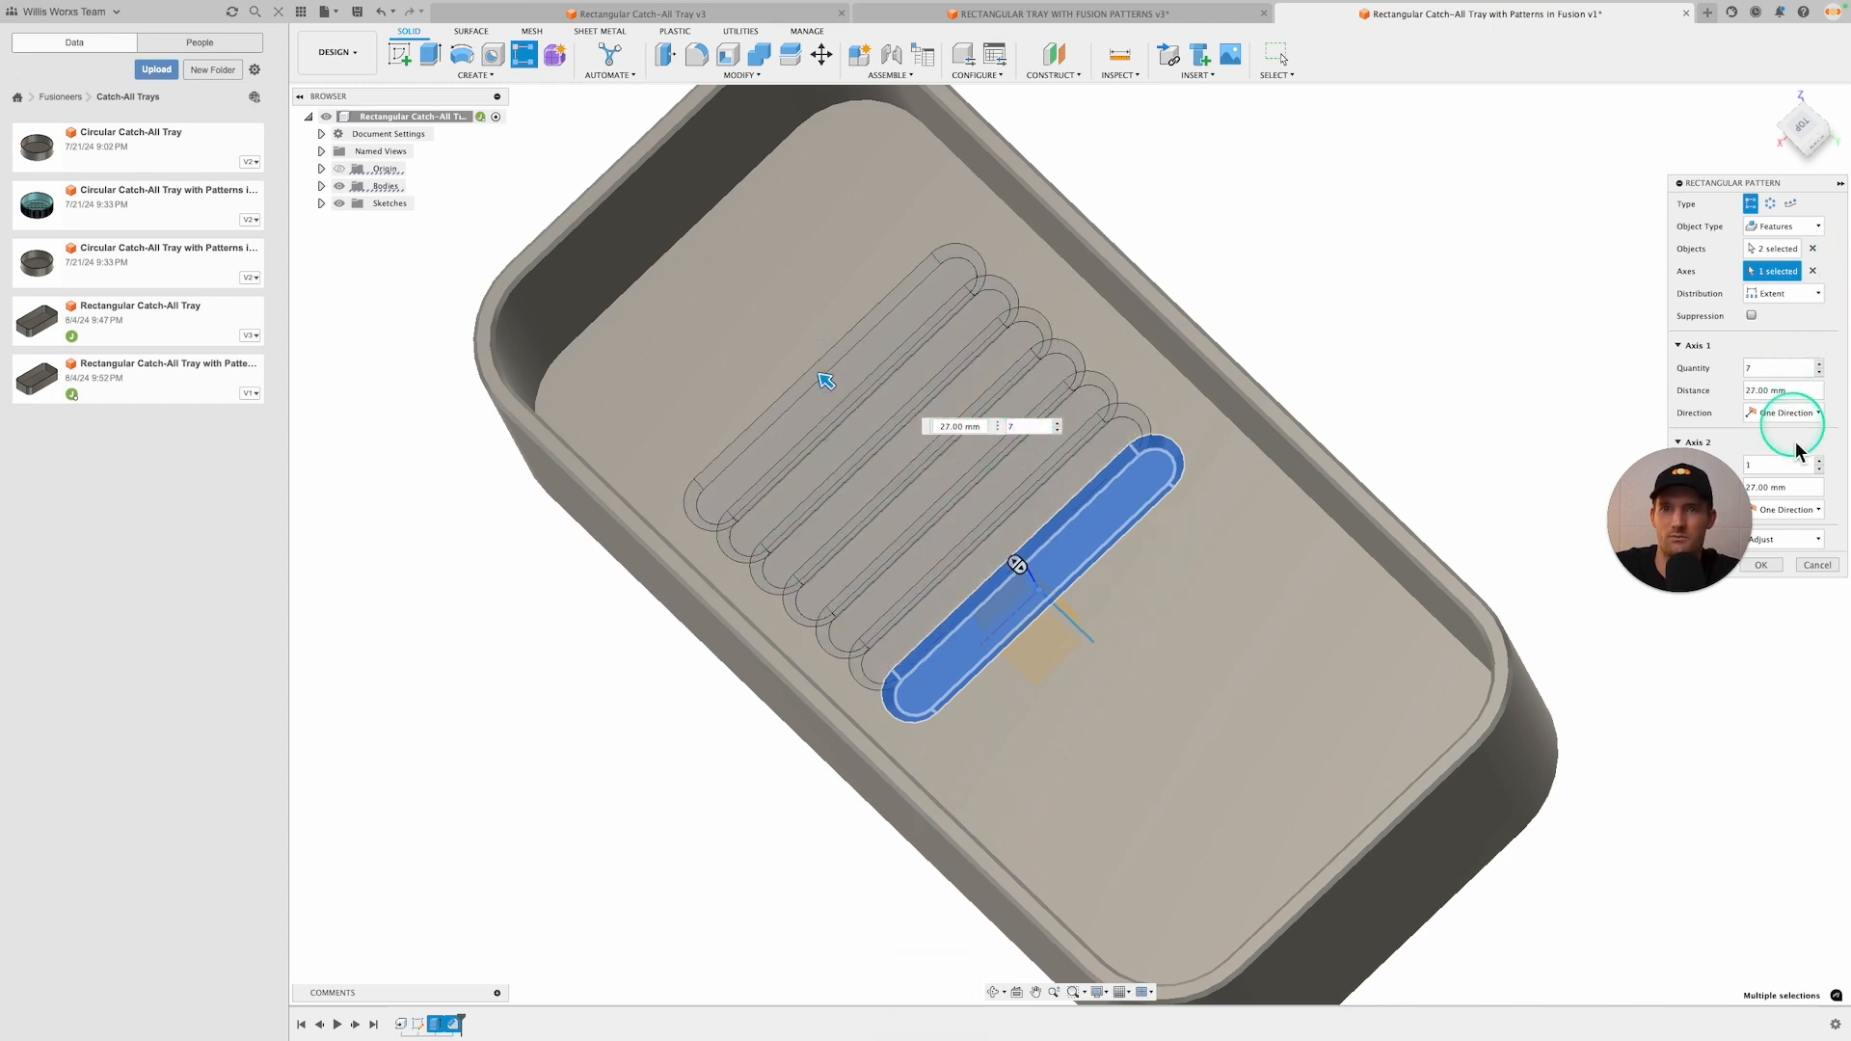
Make the lengthwise pattern direction symmetric and widen its extent to 34 mm
left_click(1806, 415)
left_click(1784, 436)
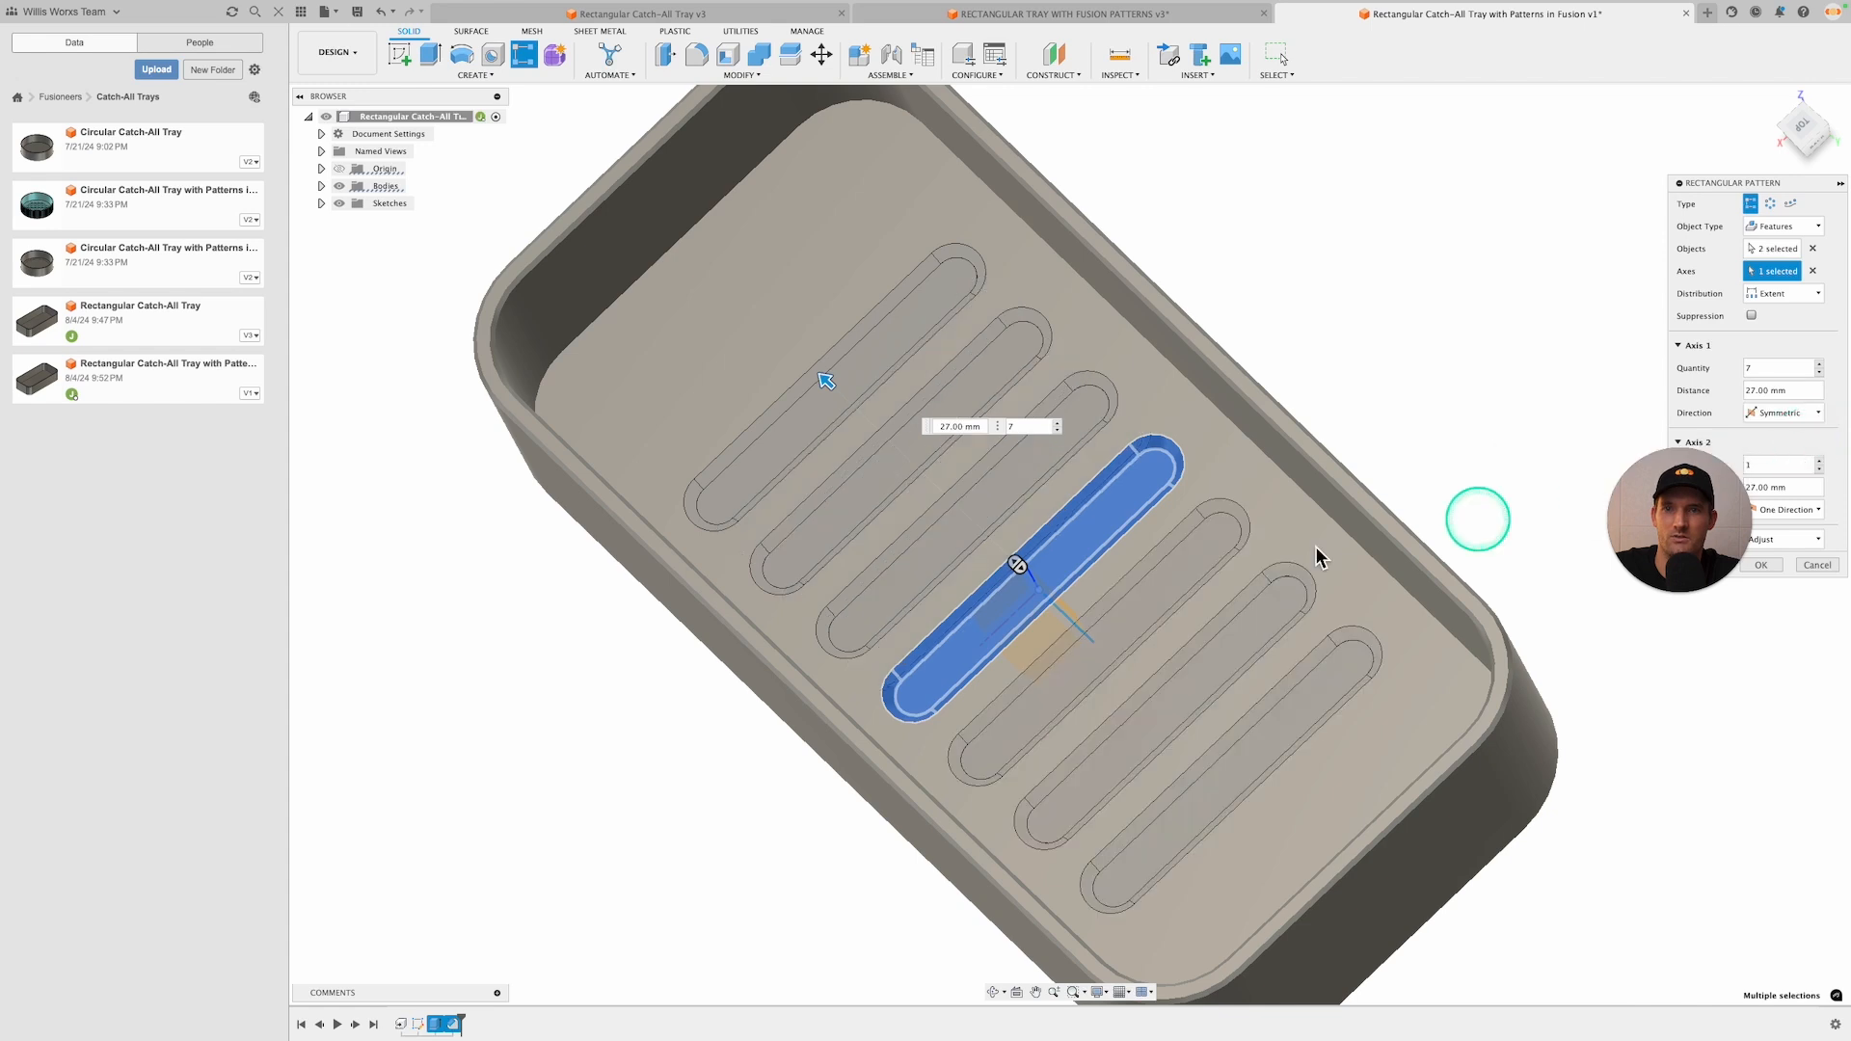
left_click_drag(833, 379, 775, 332)
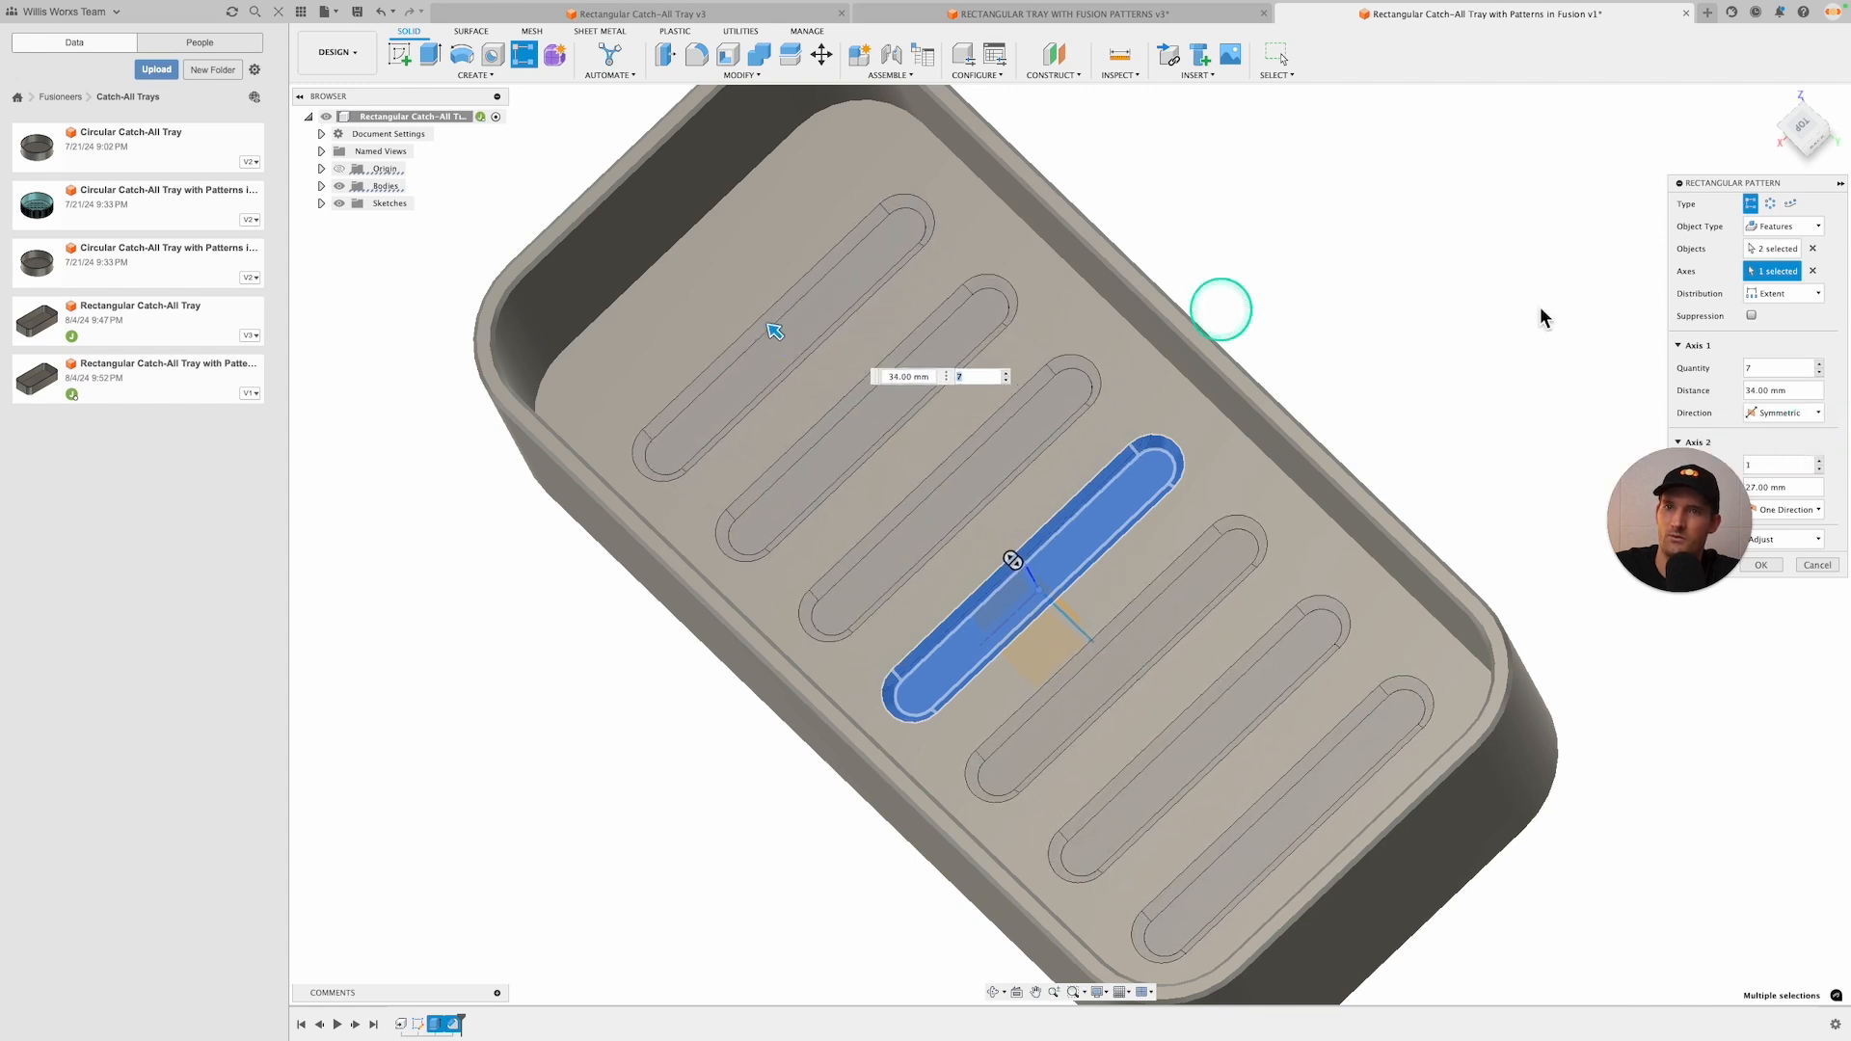
Switch the pattern's distribution to Spacing, set 13 mm between slots, and create the pattern
left_click(1793, 295)
left_click(1787, 325)
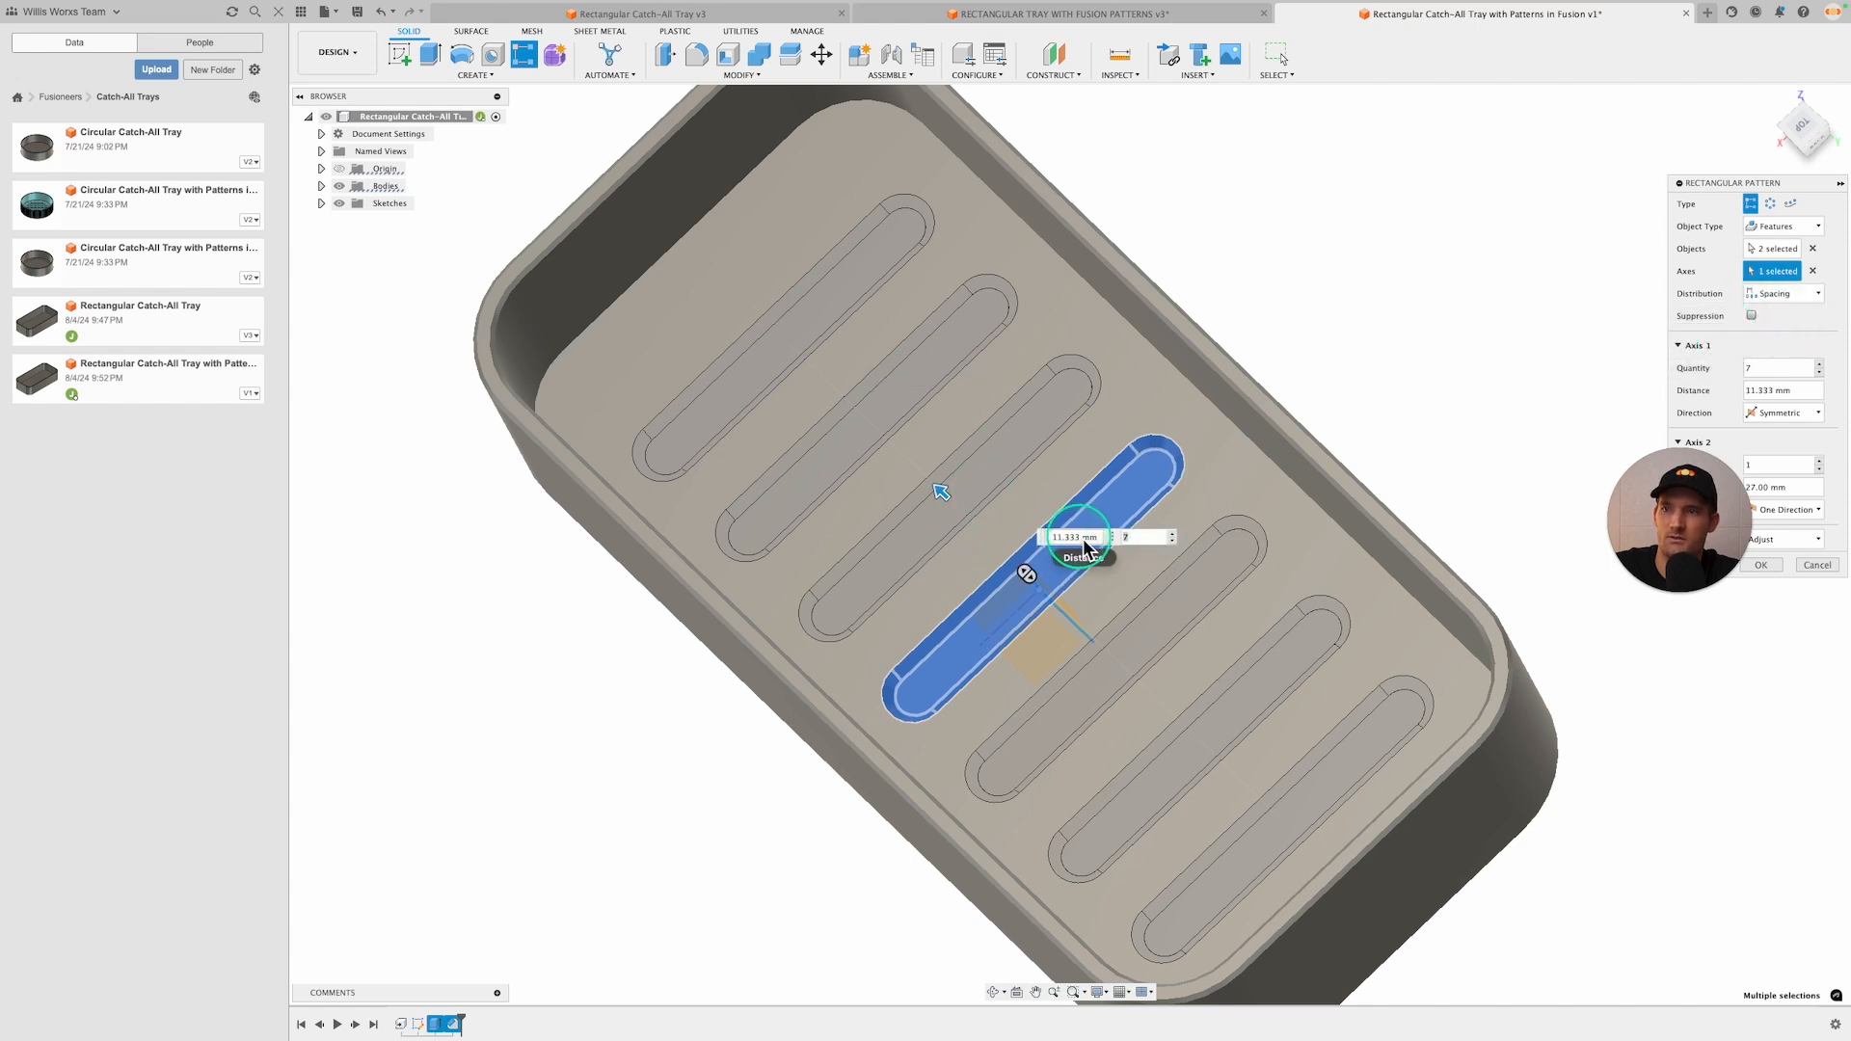
type("13")
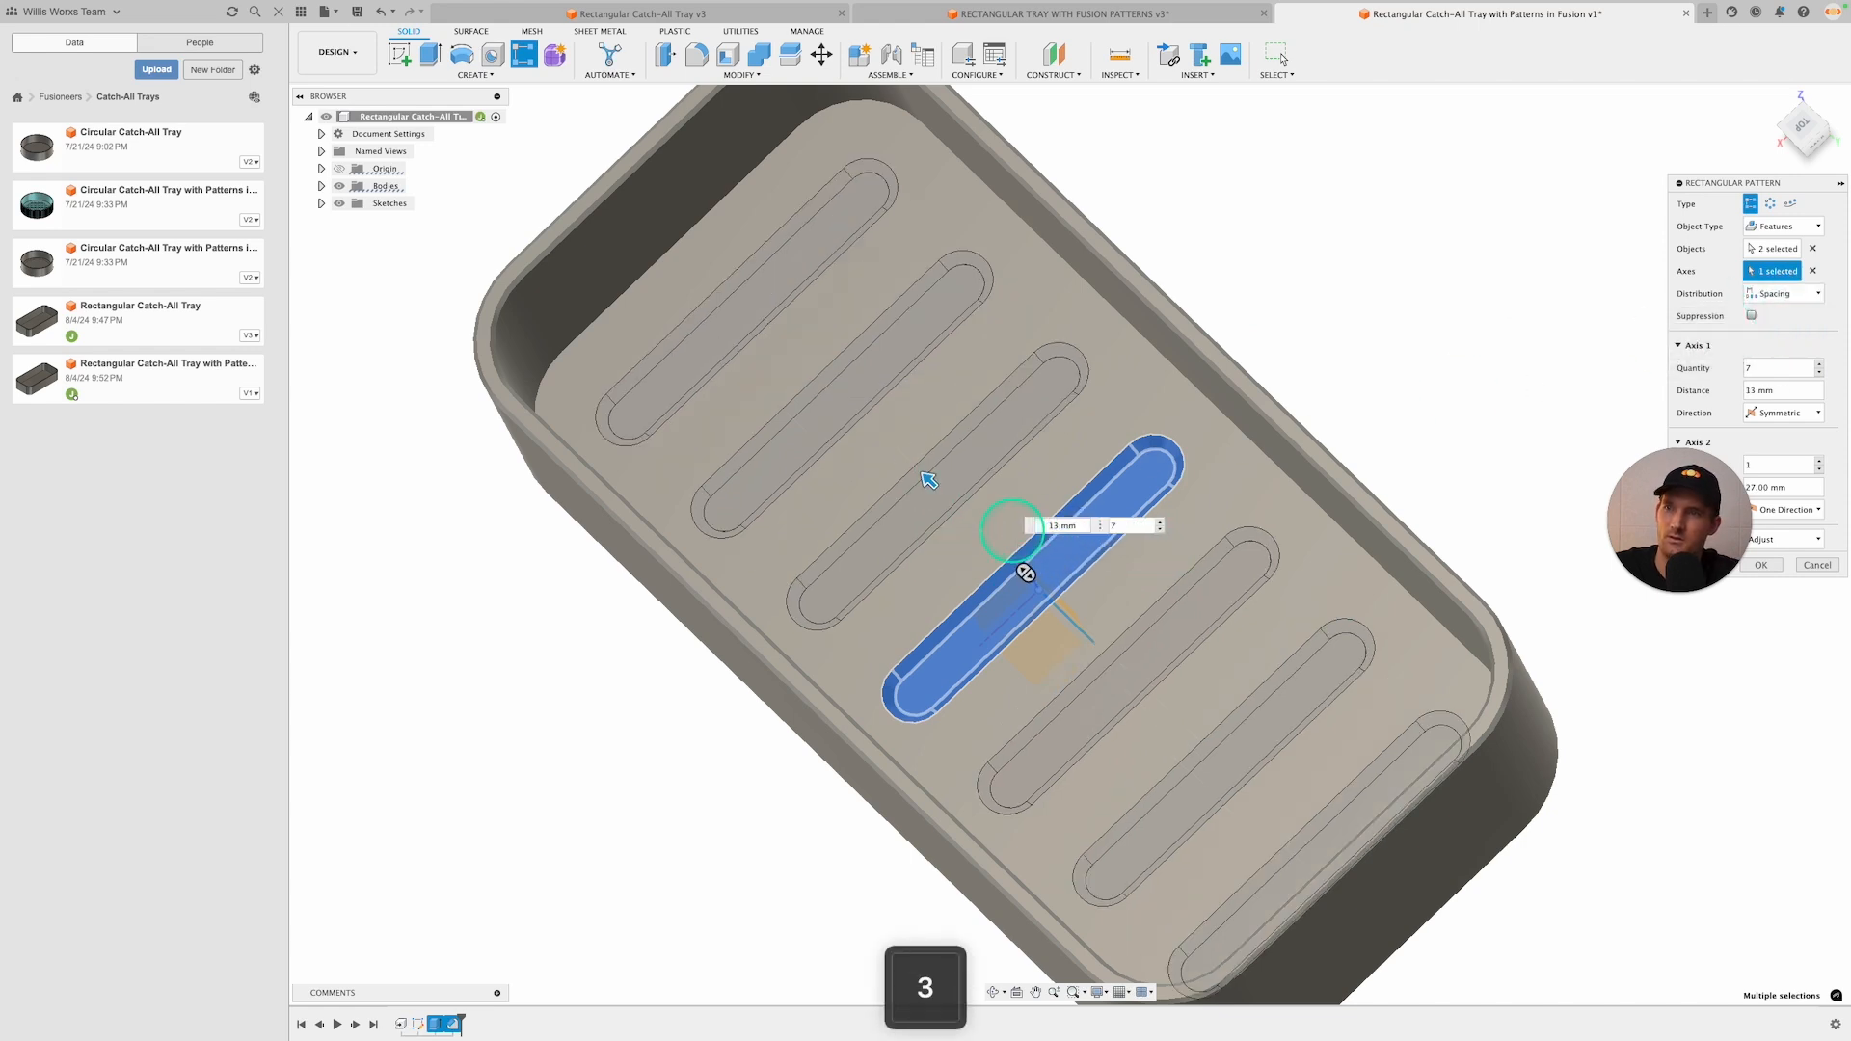
middle_click_drag(1353, 658, 1425, 663, "shift")
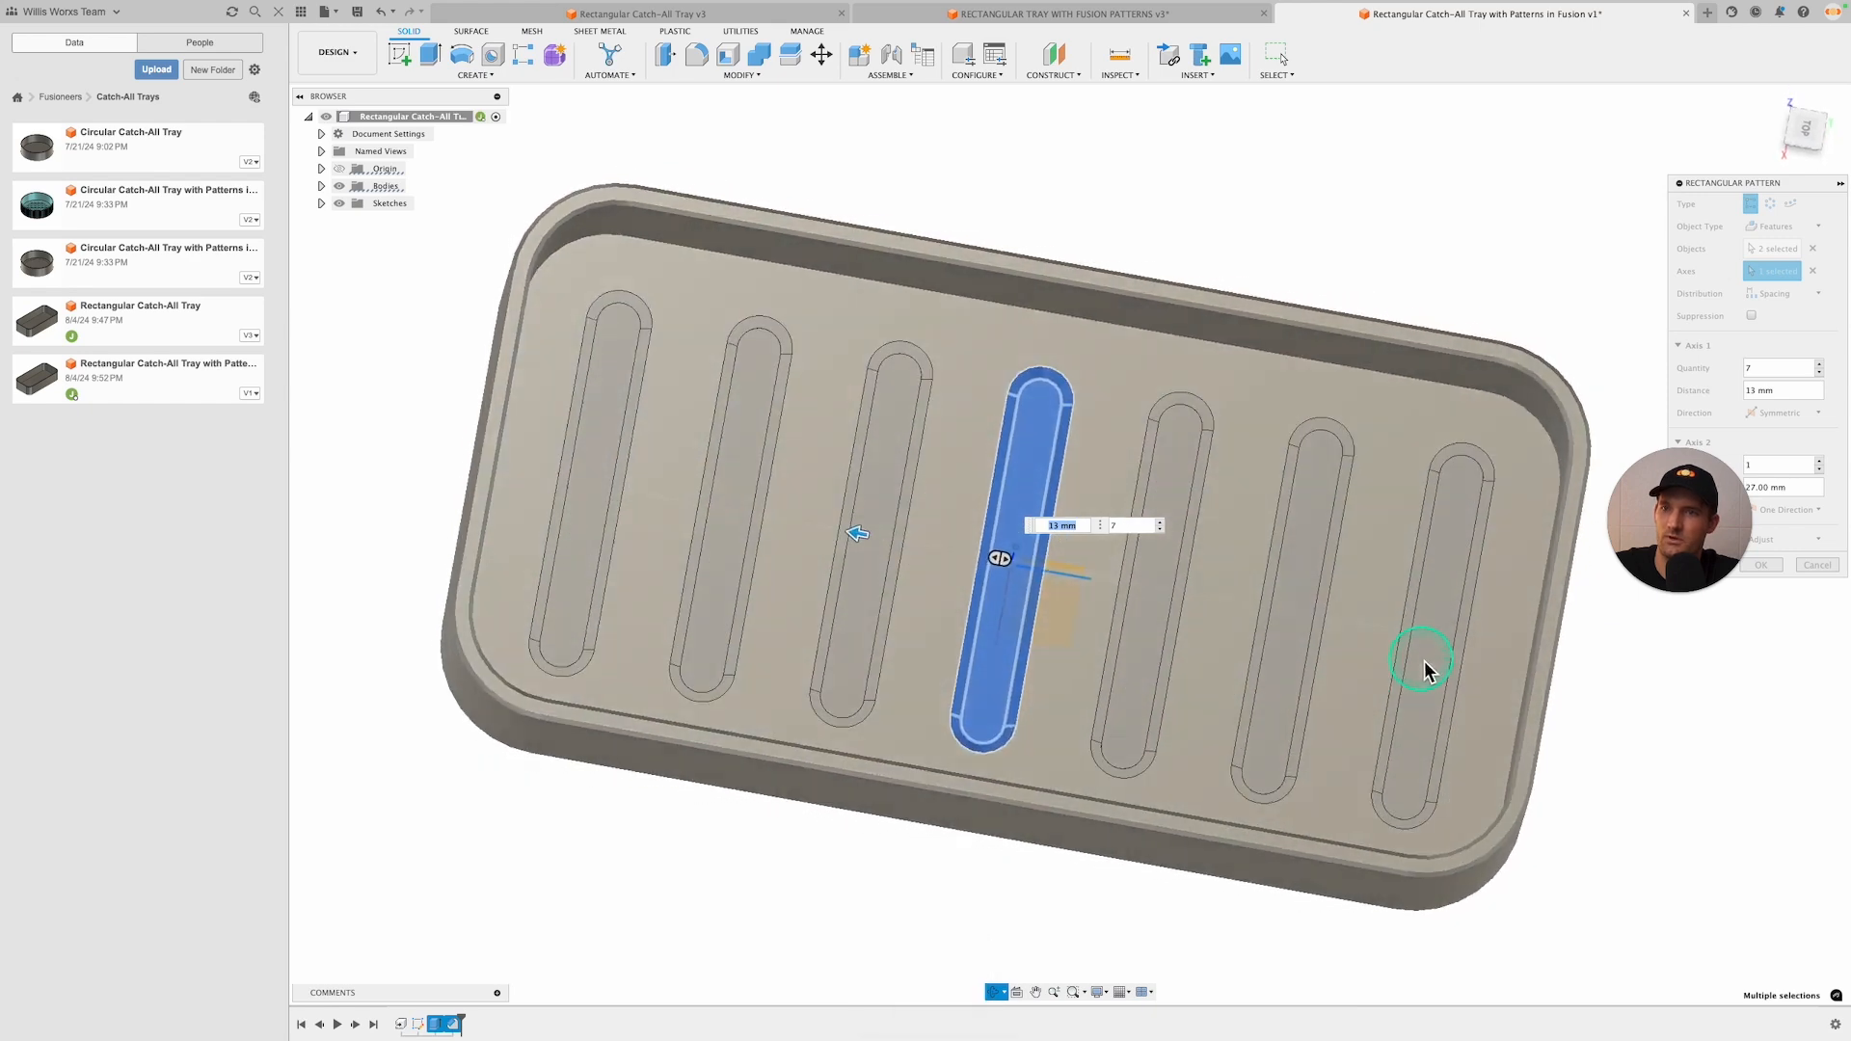
left_click(1763, 566)
Inspect the patterned floor grooves and the outer walls of the finished reference tray in the other open design
middle_click_drag(1153, 442, 942, 604, "shift")
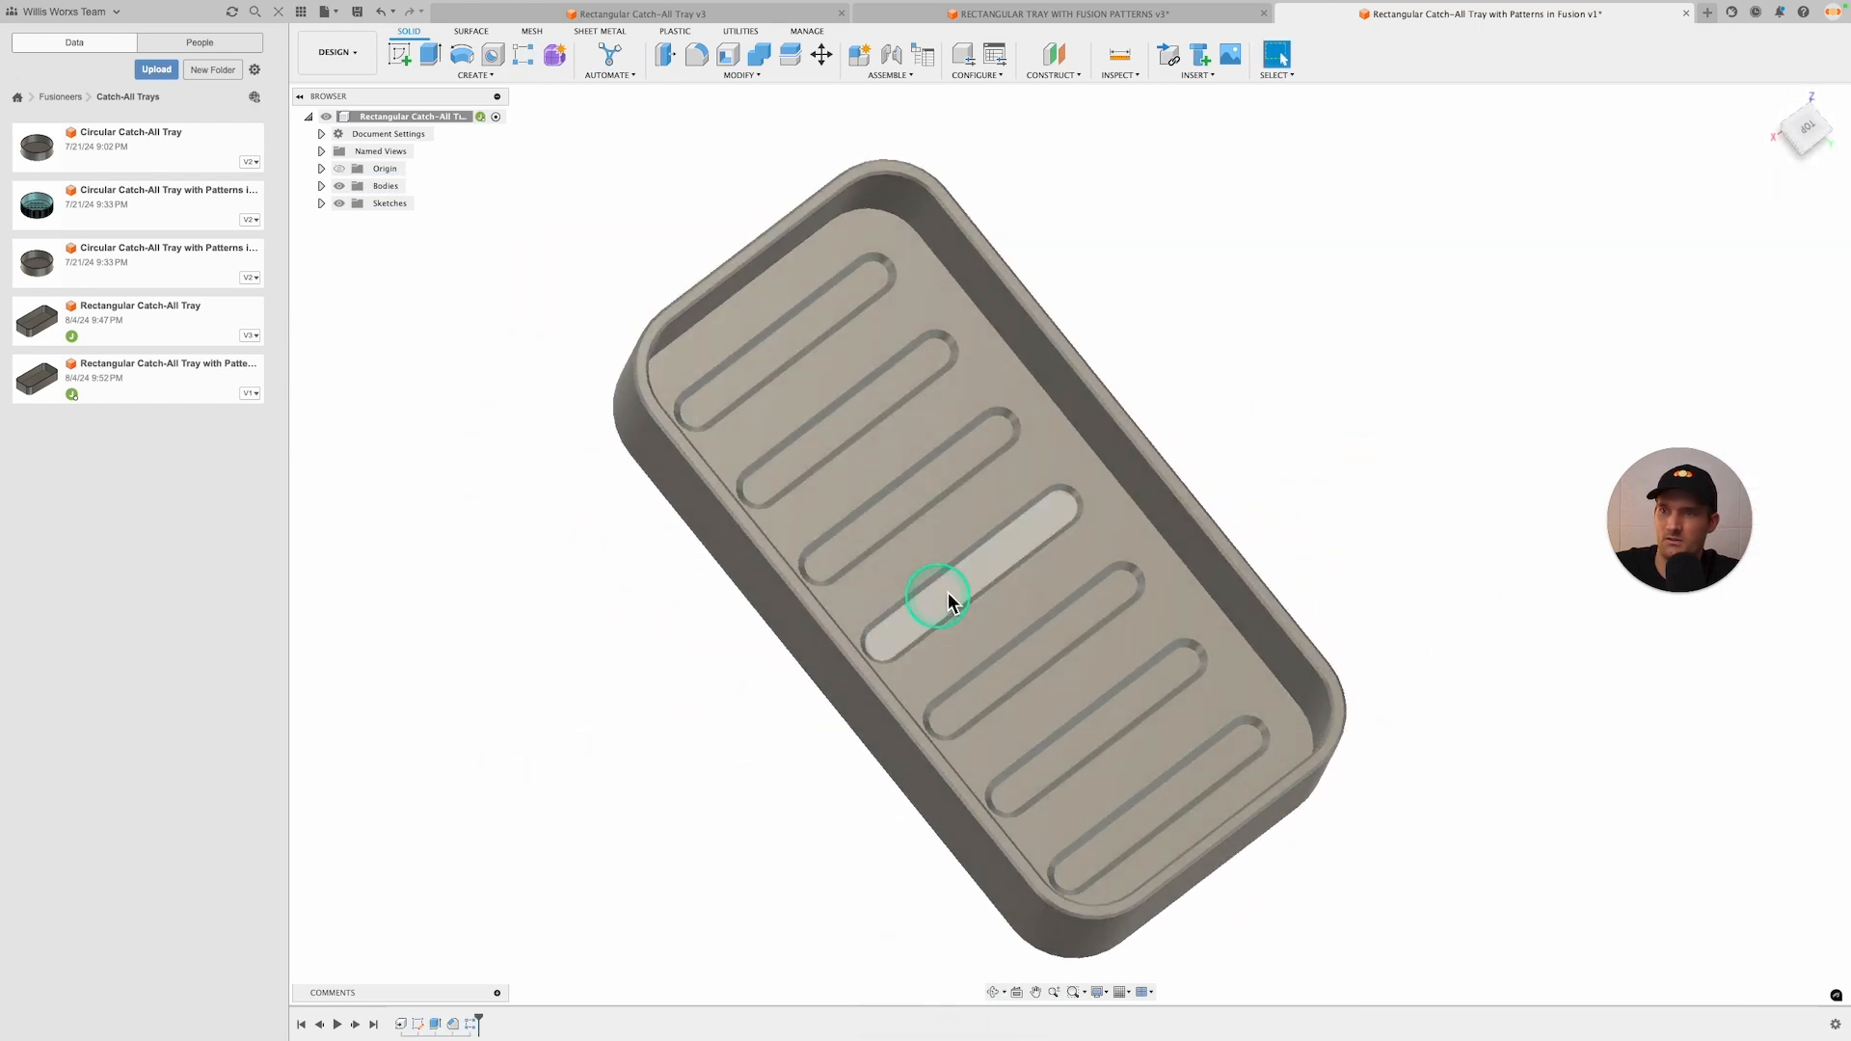
middle_click_drag(1149, 681, 756, 248, "shift")
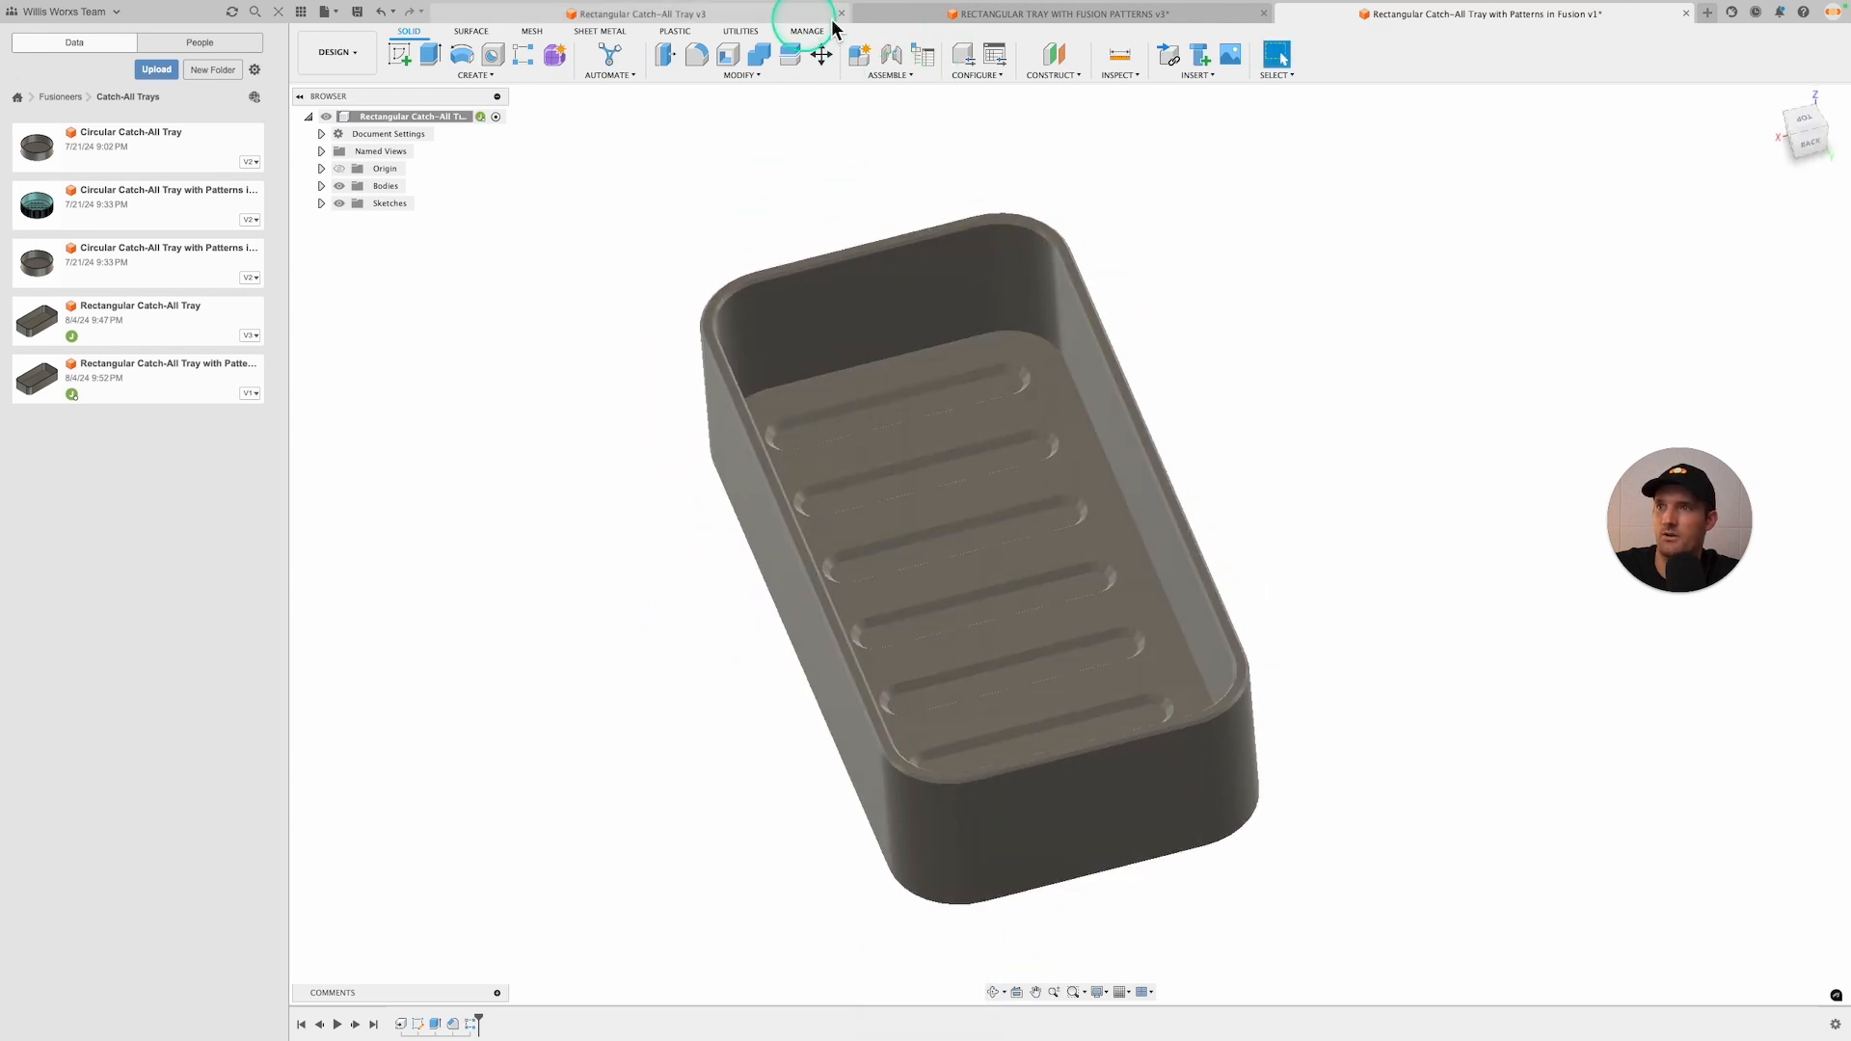
left_click(988, 16)
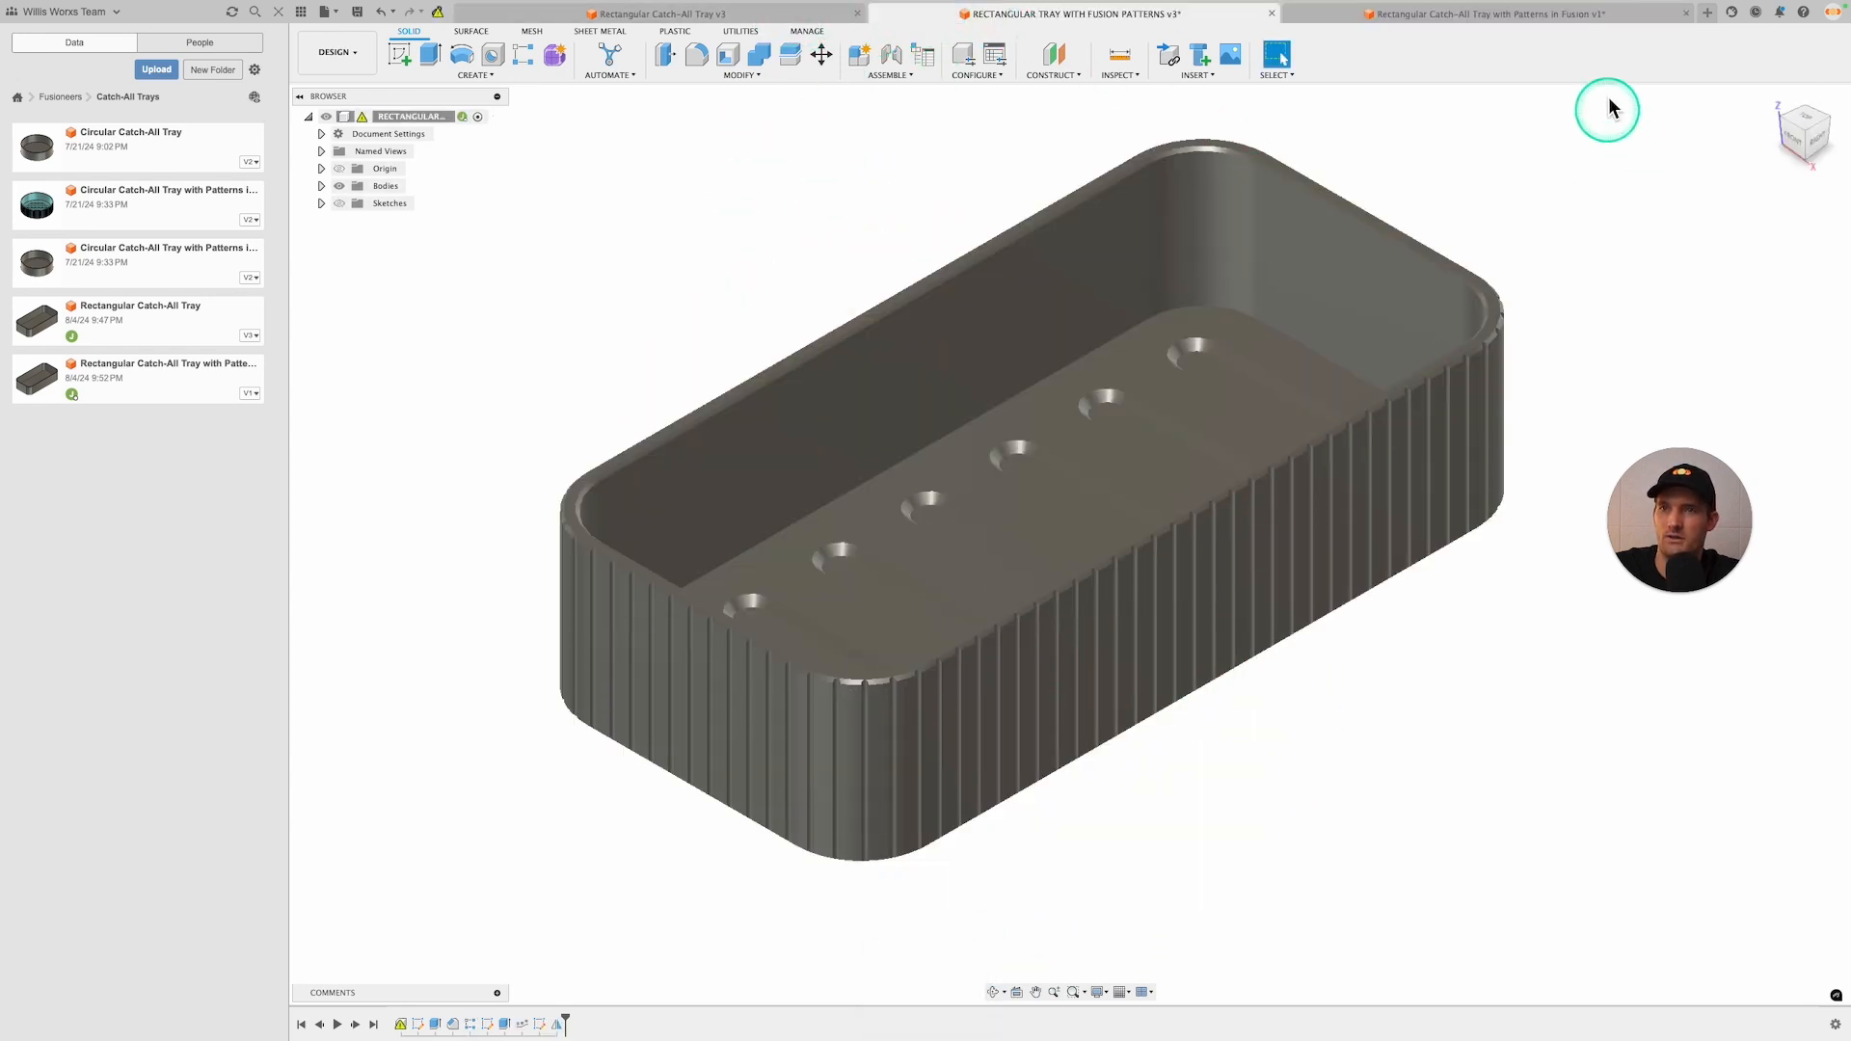
left_click(1575, 20)
middle_click_drag(1205, 829, 1177, 737)
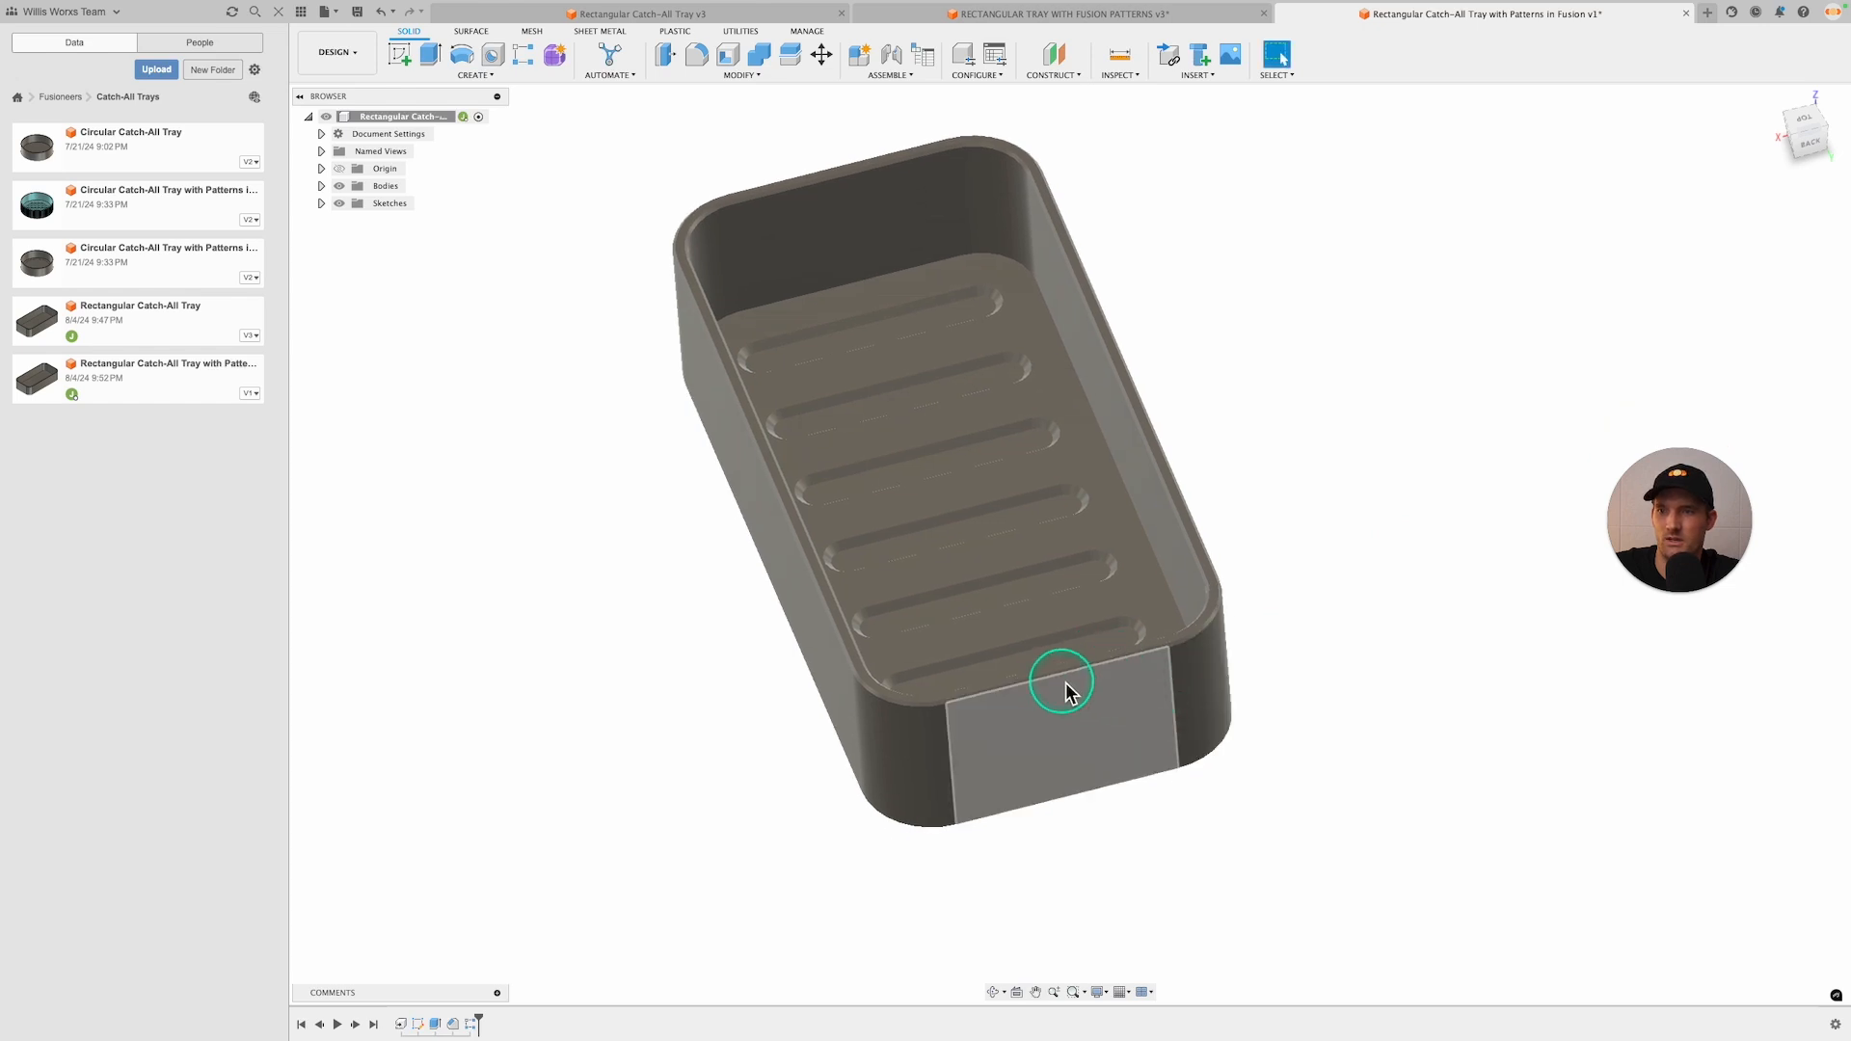
Start a sketch on the tray's top rim face at one short end
scroll(1068, 692, "up", 5)
left_click(401, 60)
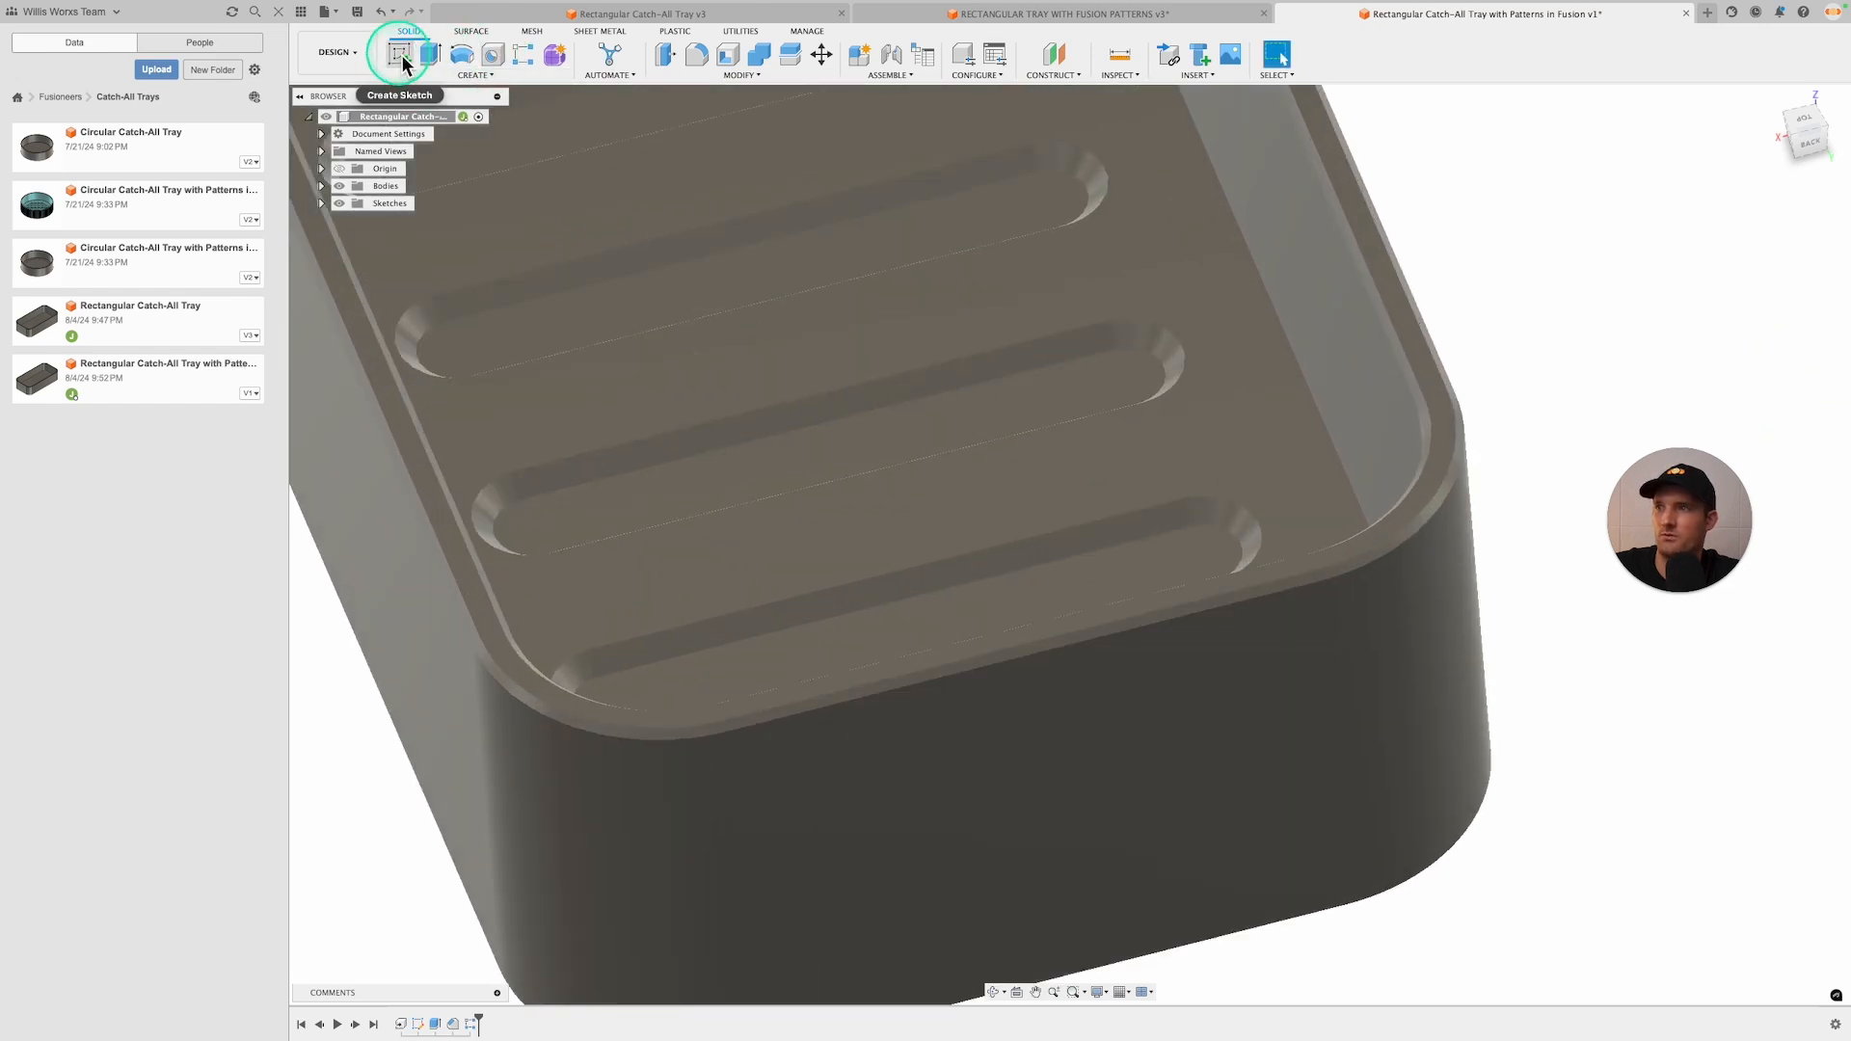
left_click(1107, 669)
left_click(1032, 644)
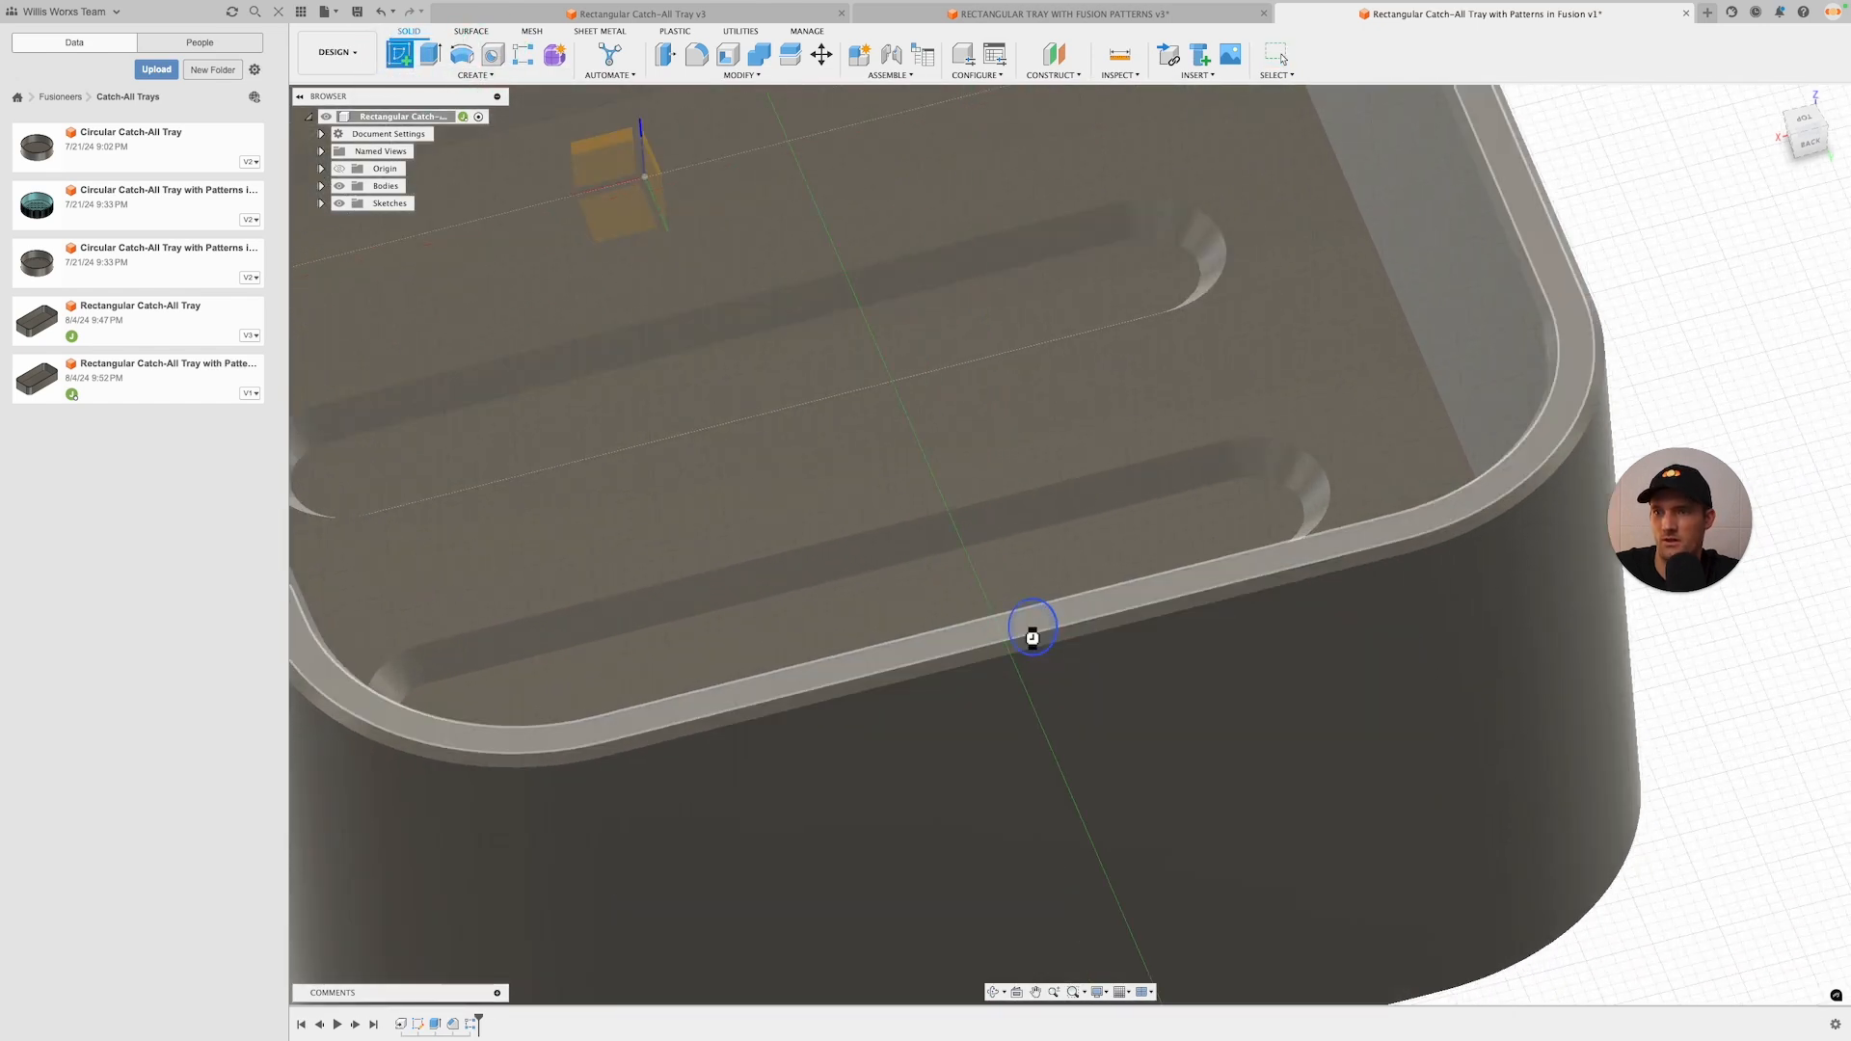
scroll(1031, 521, "down", 2)
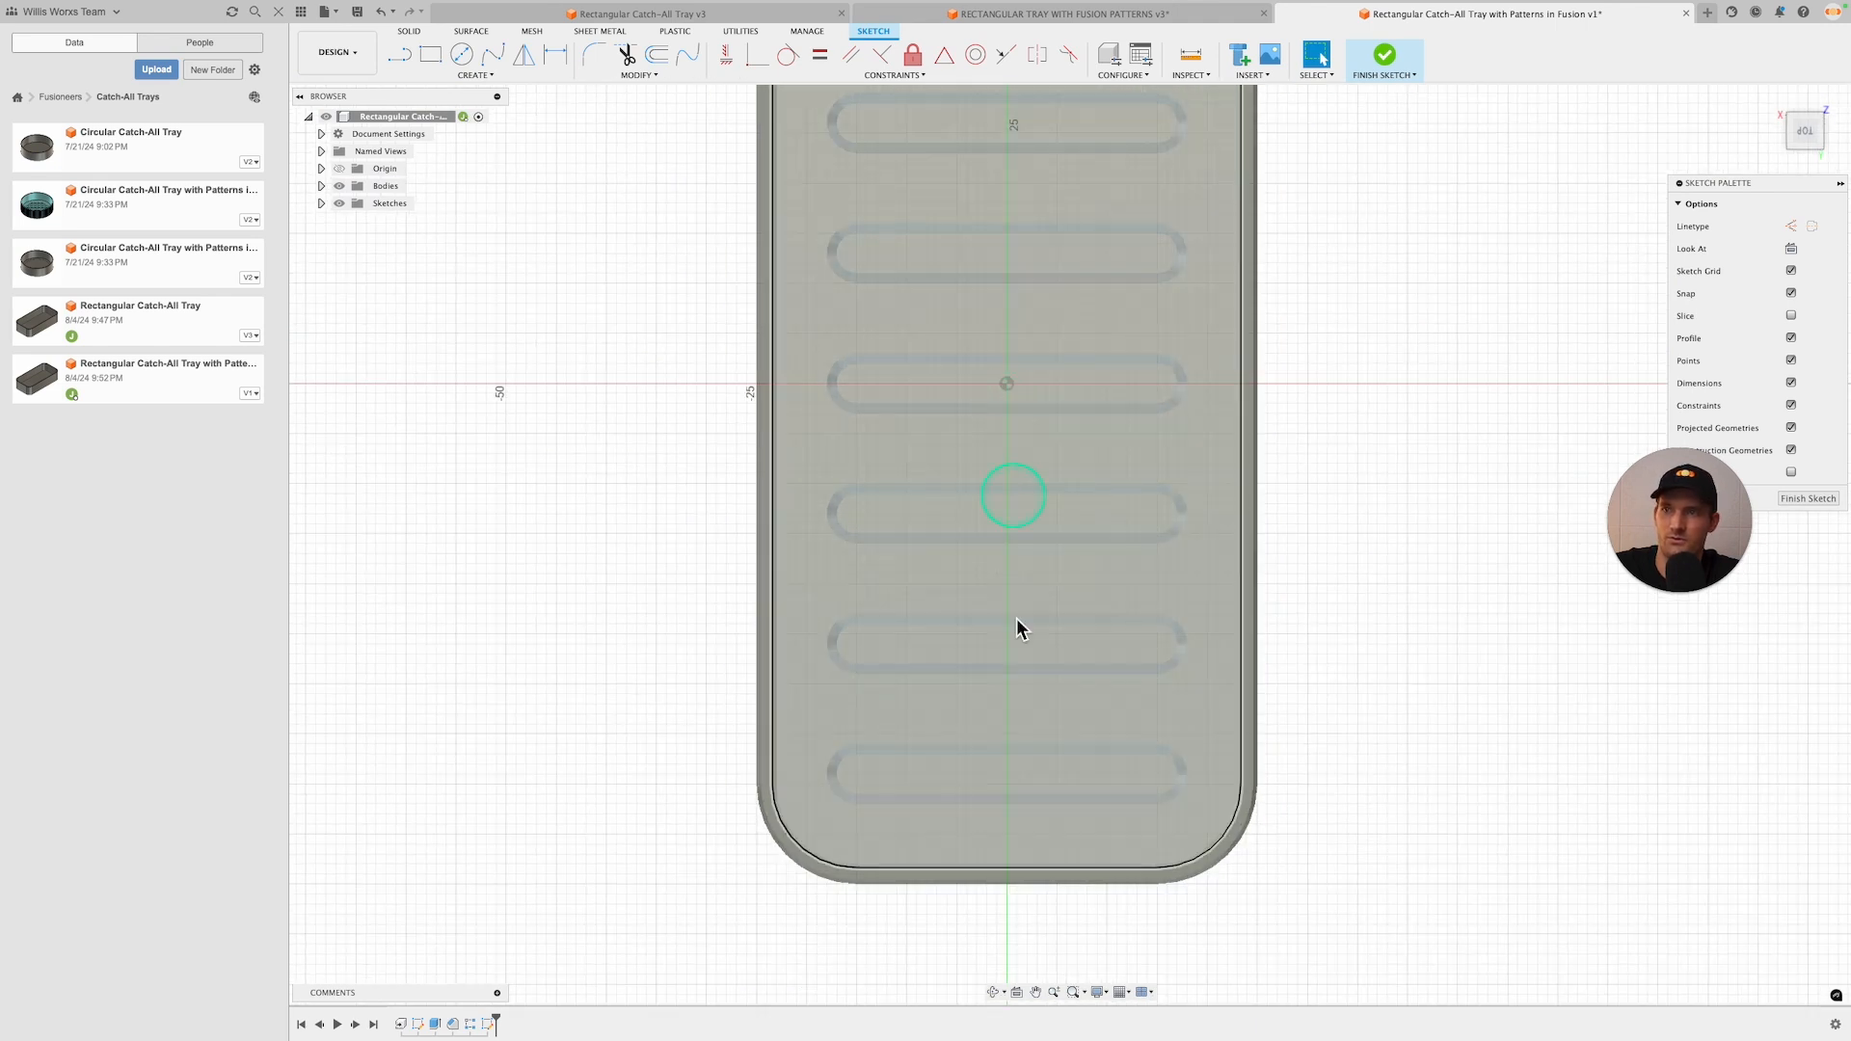
scroll(1024, 901, "up", 3)
scroll(1024, 899, "down", 1)
Draw a circle about 0.8 mm in diameter centred on the rim's outer short edge, near its midpoint
key("c")
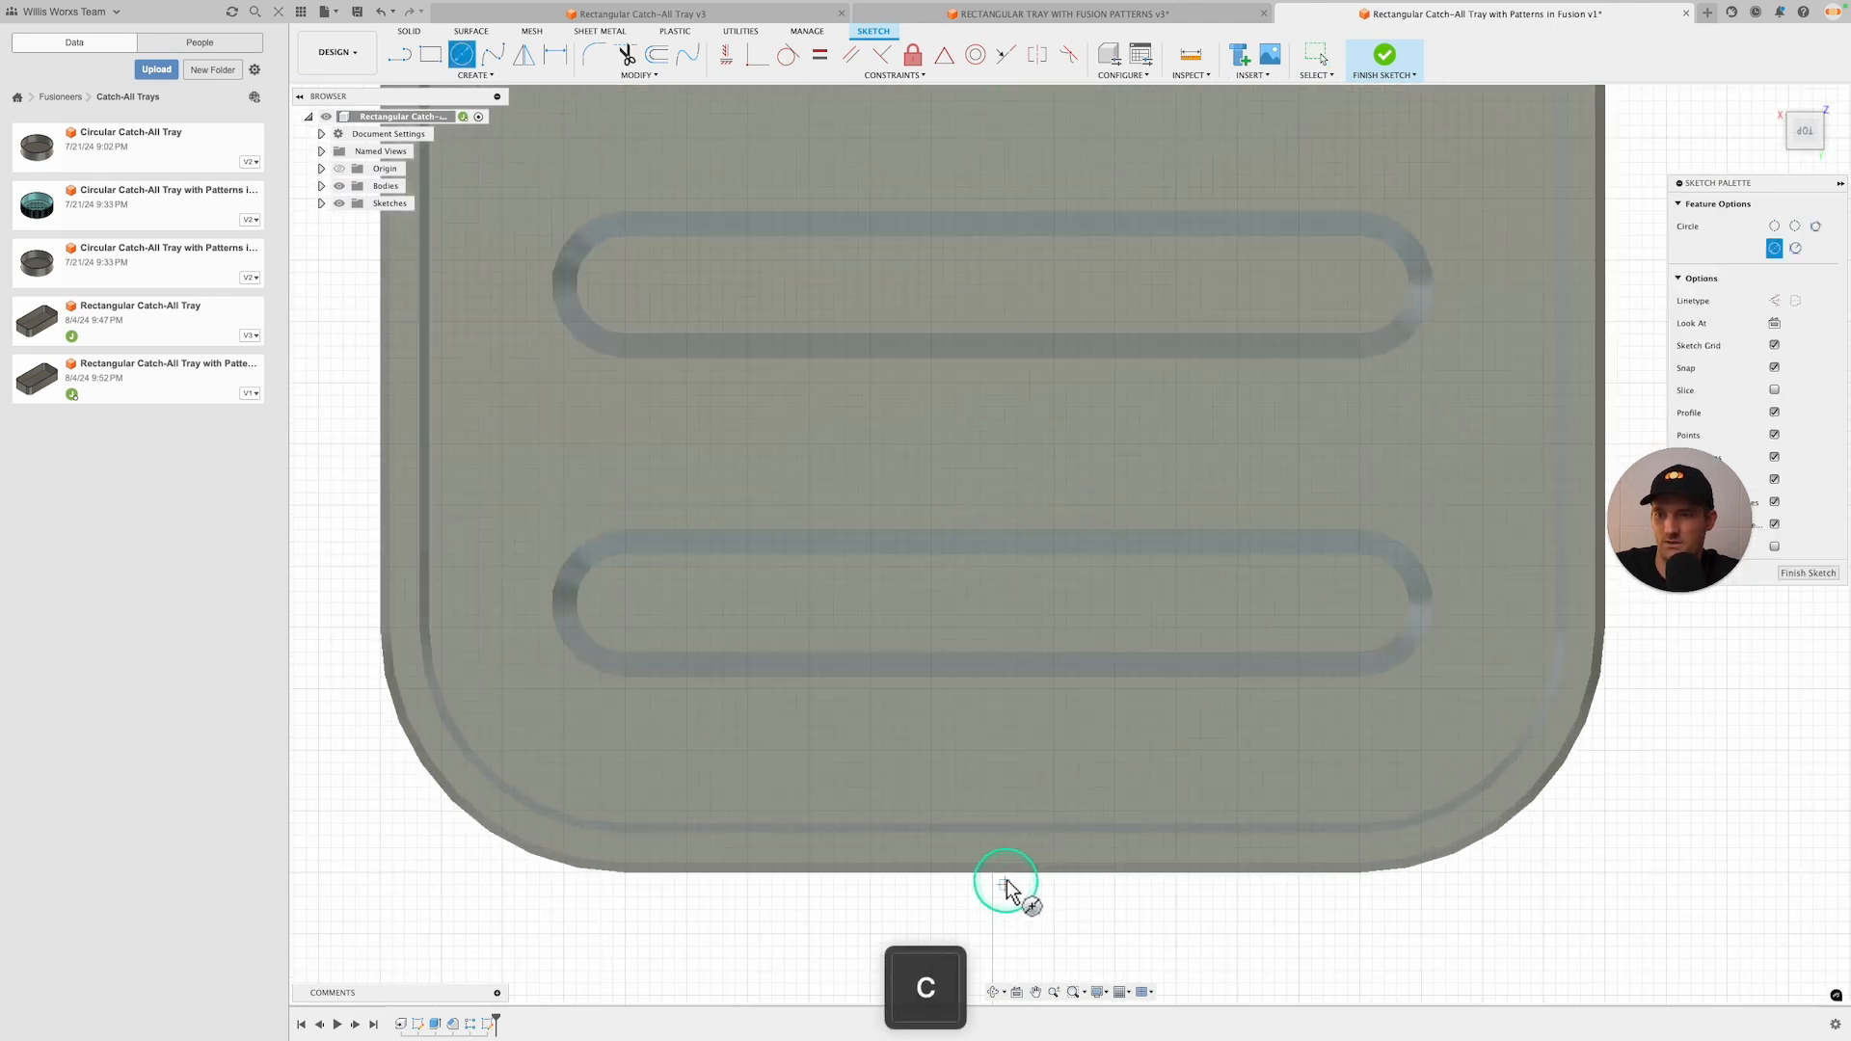
scroll(999, 885, "up", 5)
scroll(999, 885, "up", 1)
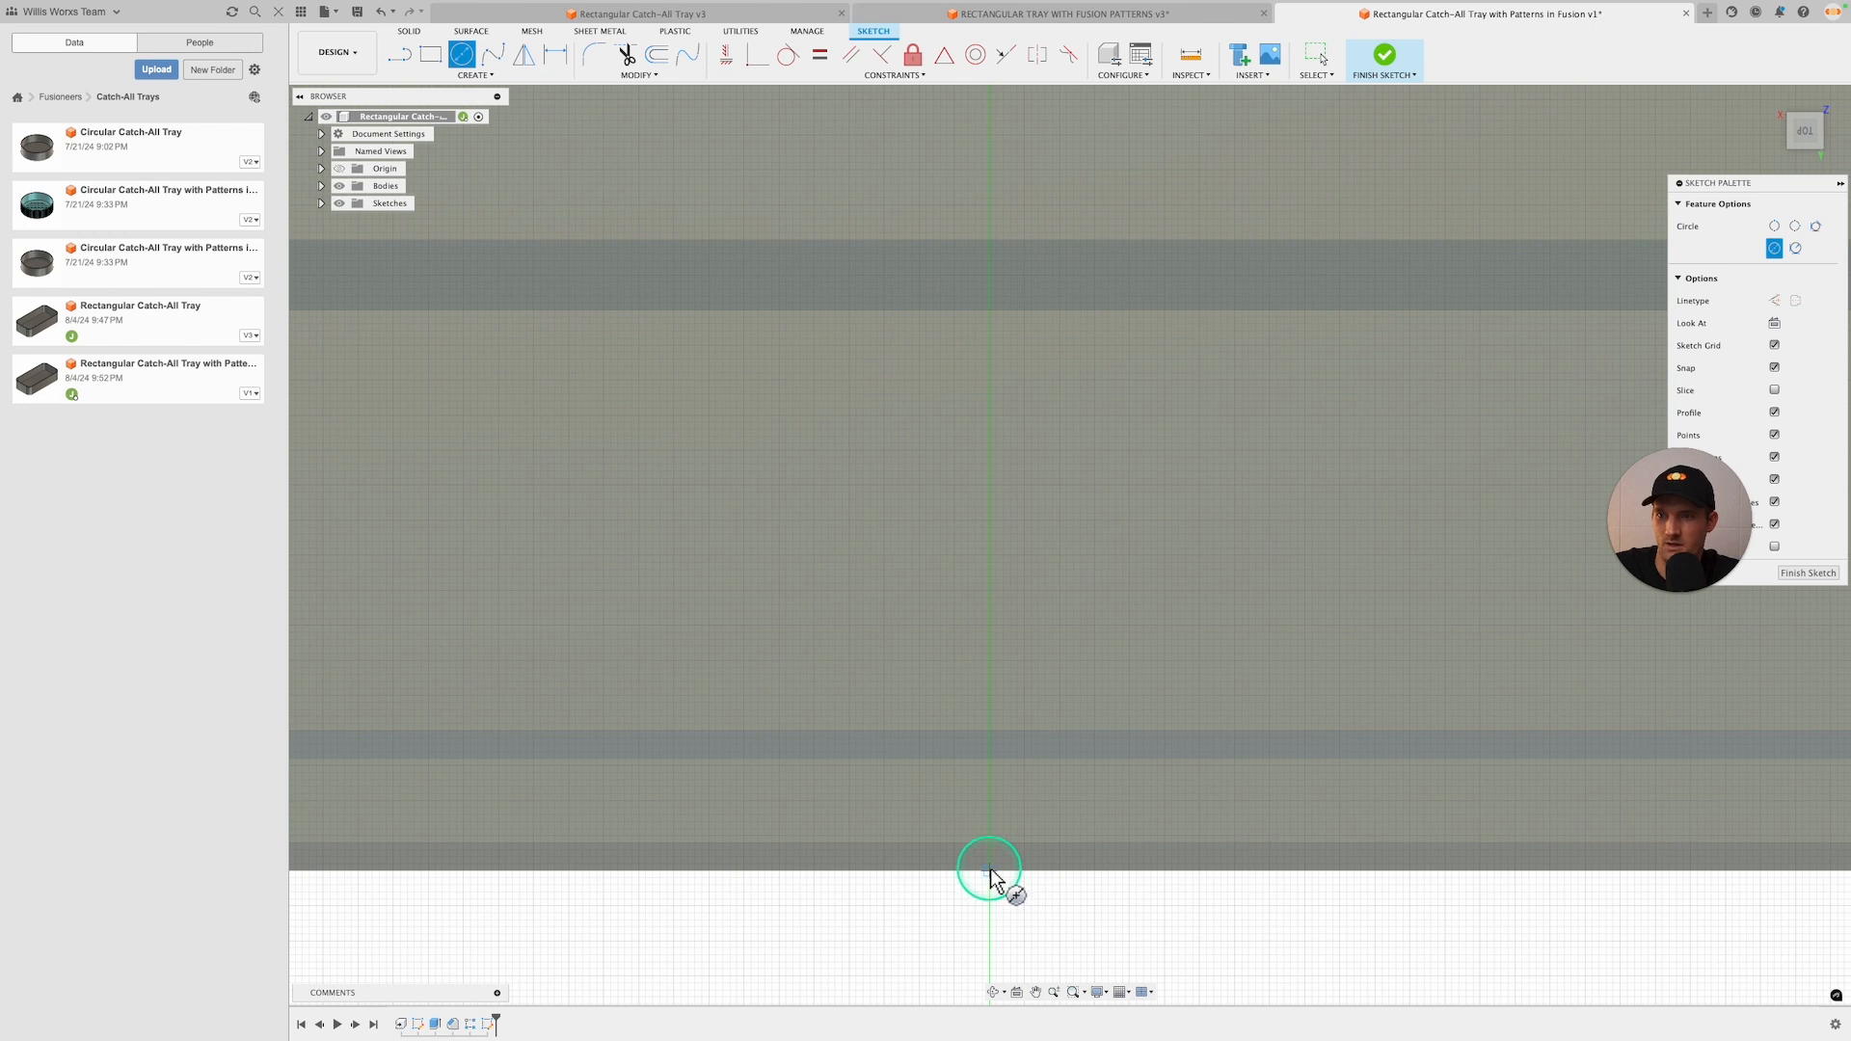
left_click(992, 846)
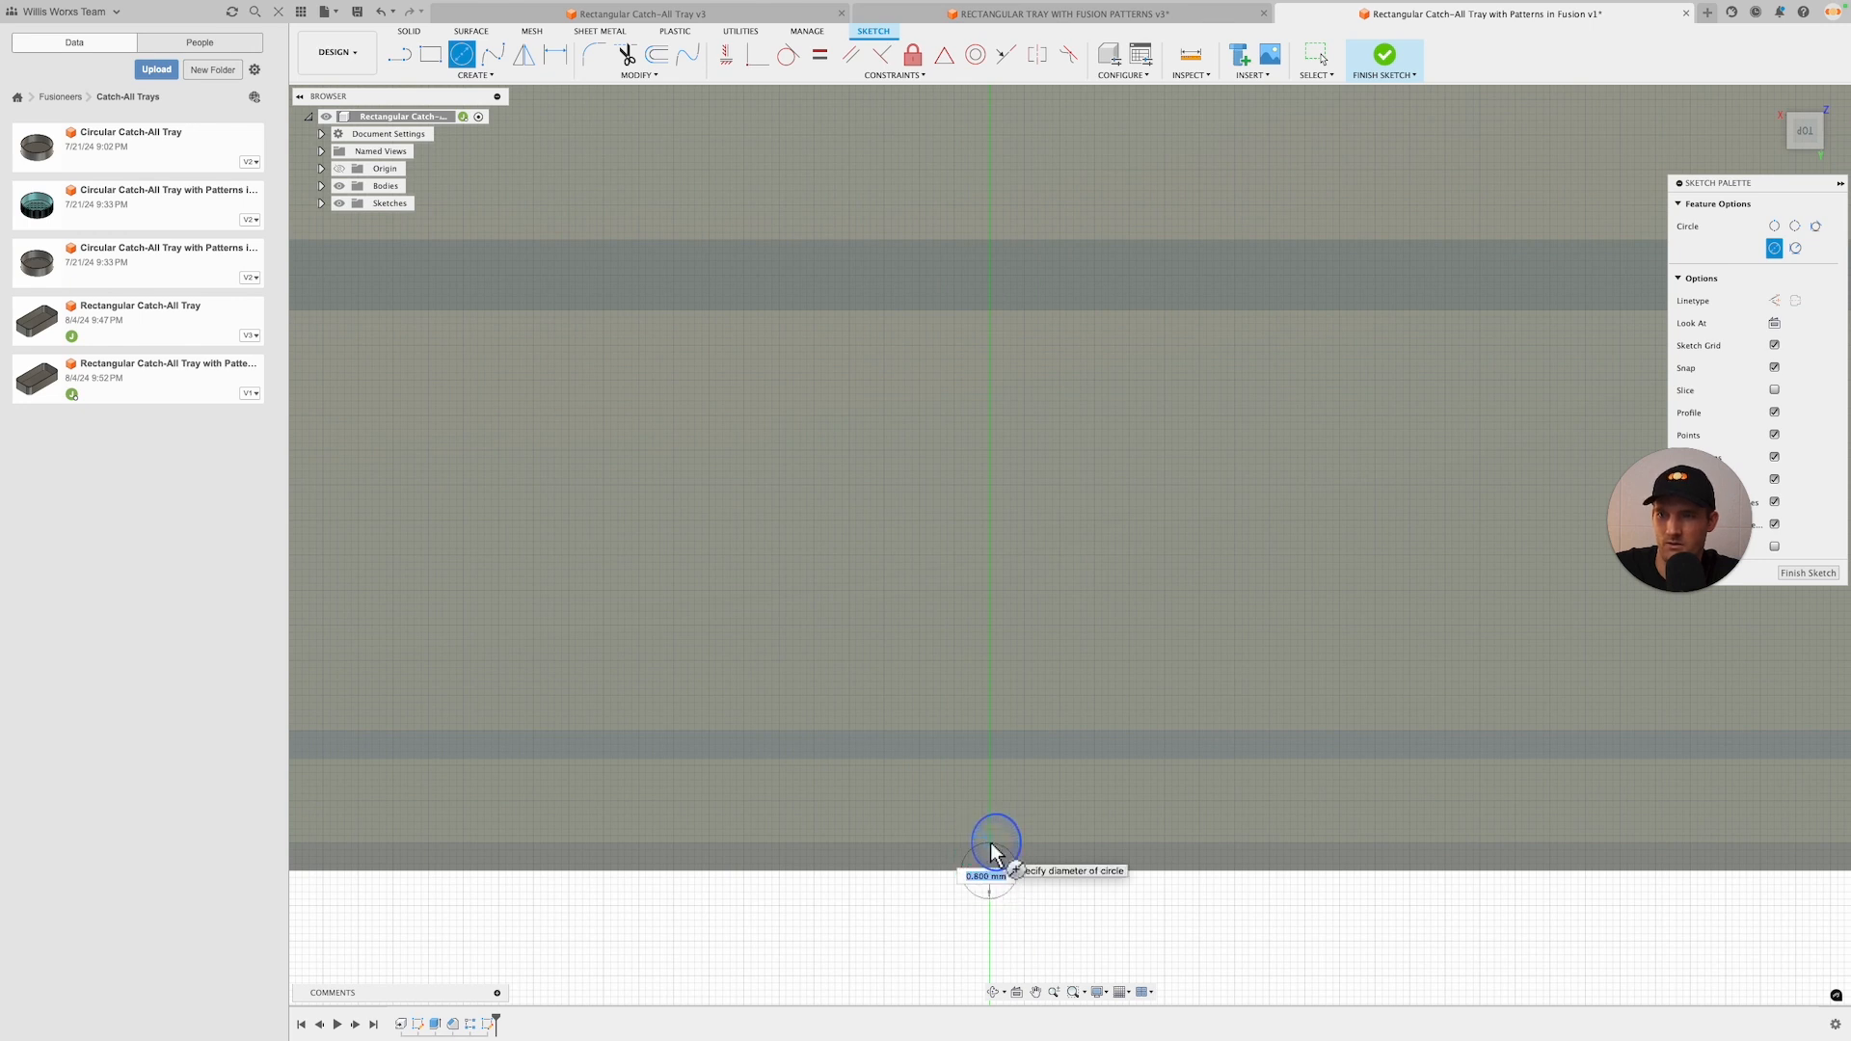
middle_click_drag(995, 870, 998, 821)
scroll(997, 820, "up", 2)
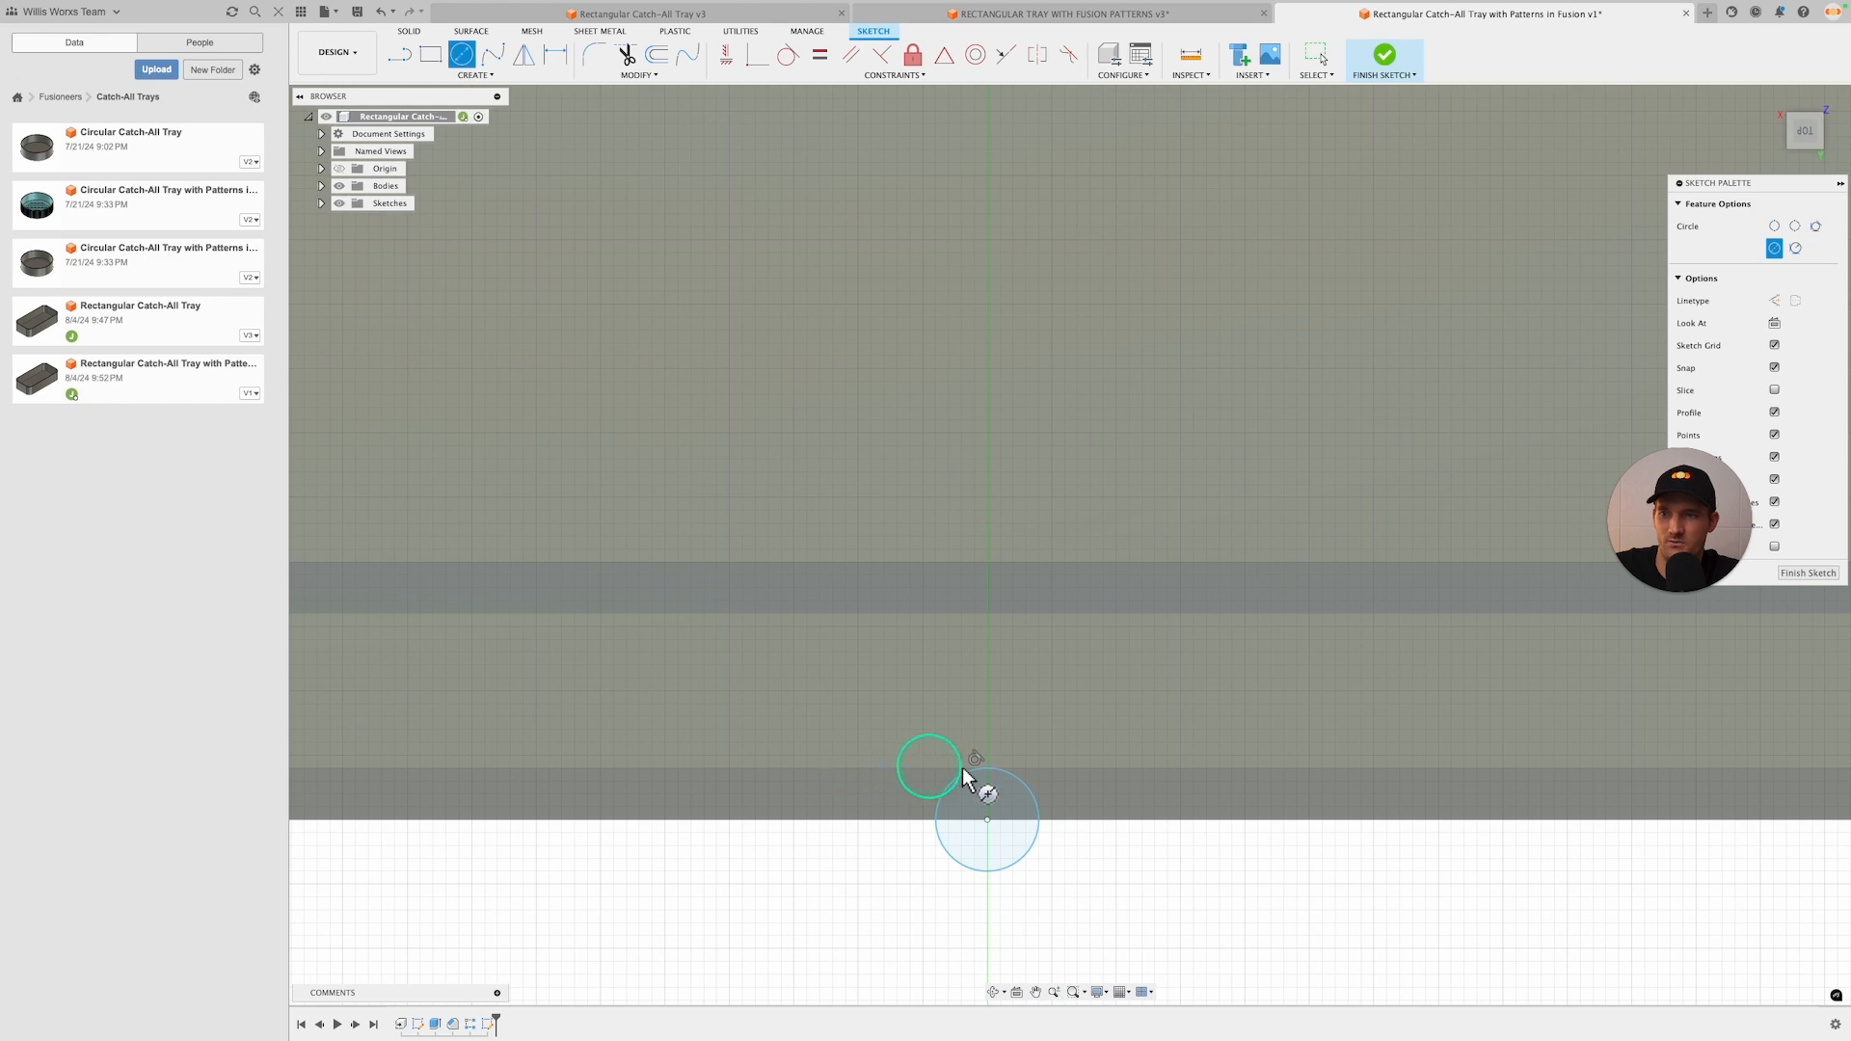
Constrain the circle's centre to be vertically aligned with the sketch origin
mouse_move(1045, 785)
middle_mouse_down("shift")
mouse_move(996, 748)
mouse_move(930, 760)
mouse_move(1004, 752)
mouse_move(1046, 791)
mouse_move(1036, 868)
mouse_move(1005, 837)
middle_mouse_up("shift")
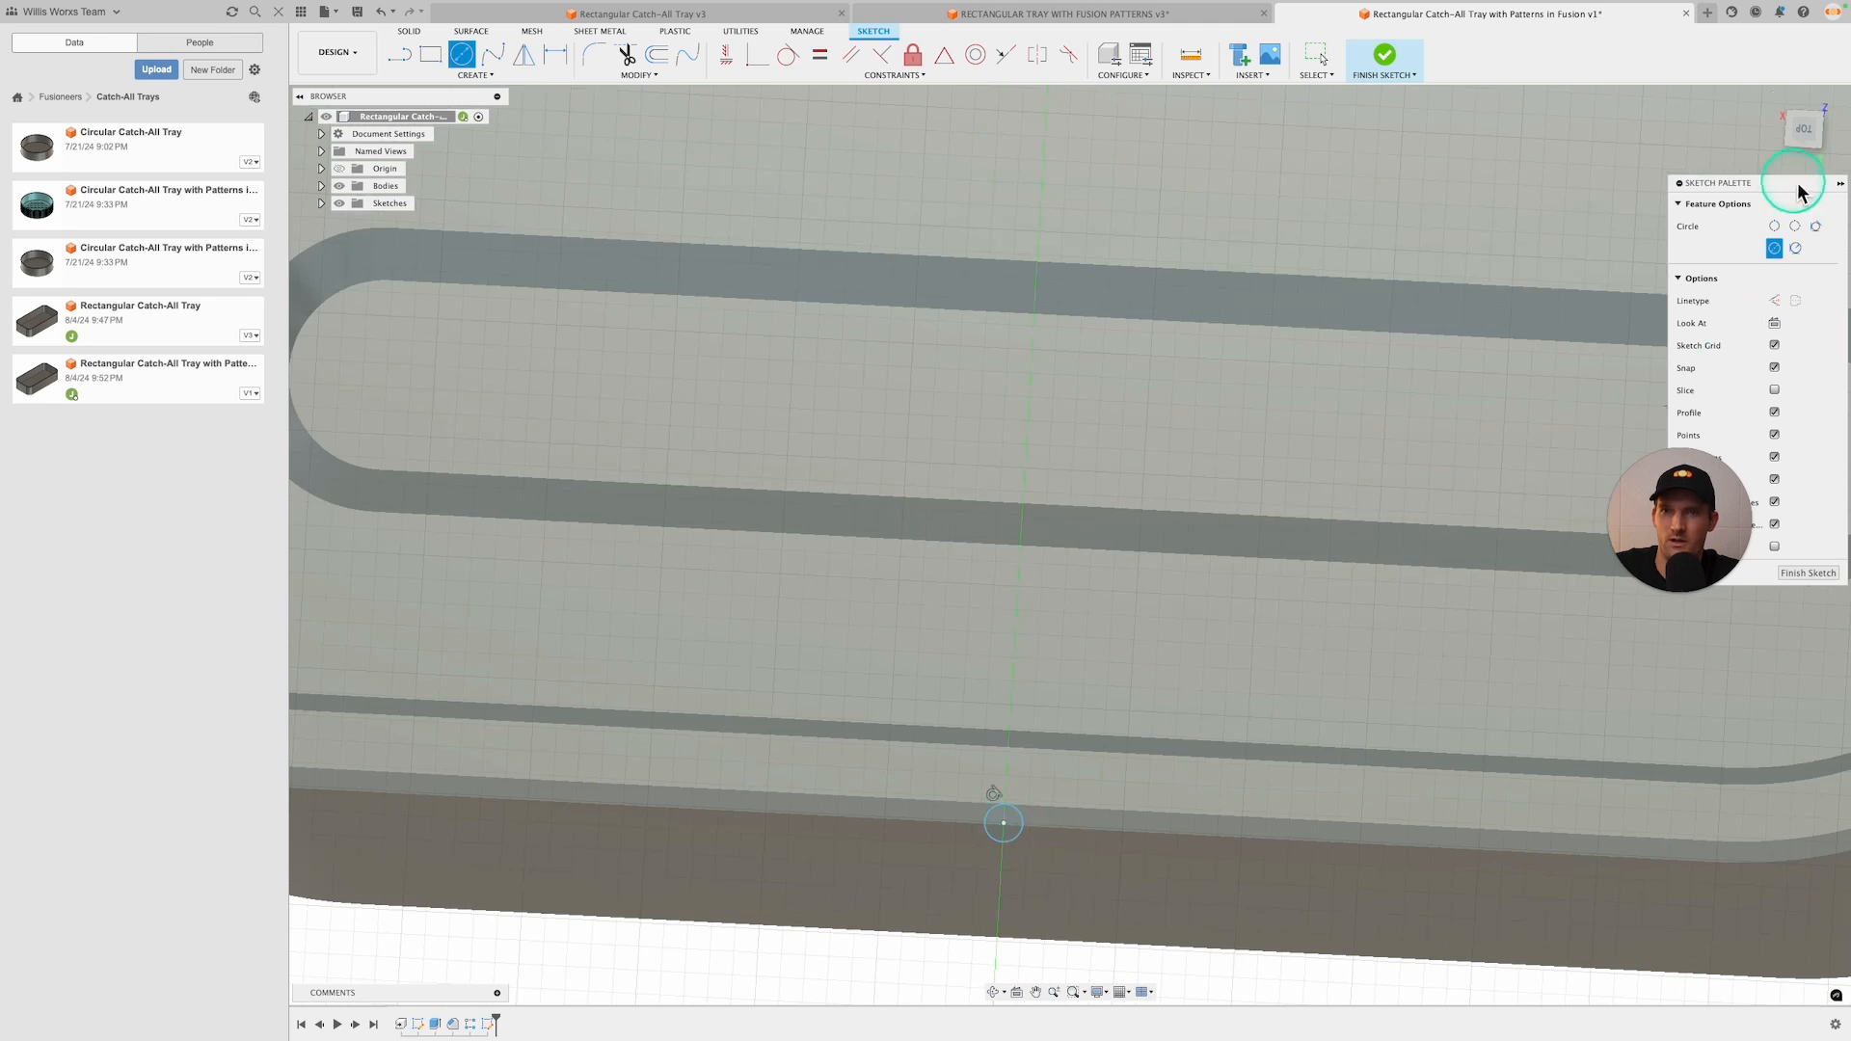
left_click(1813, 140)
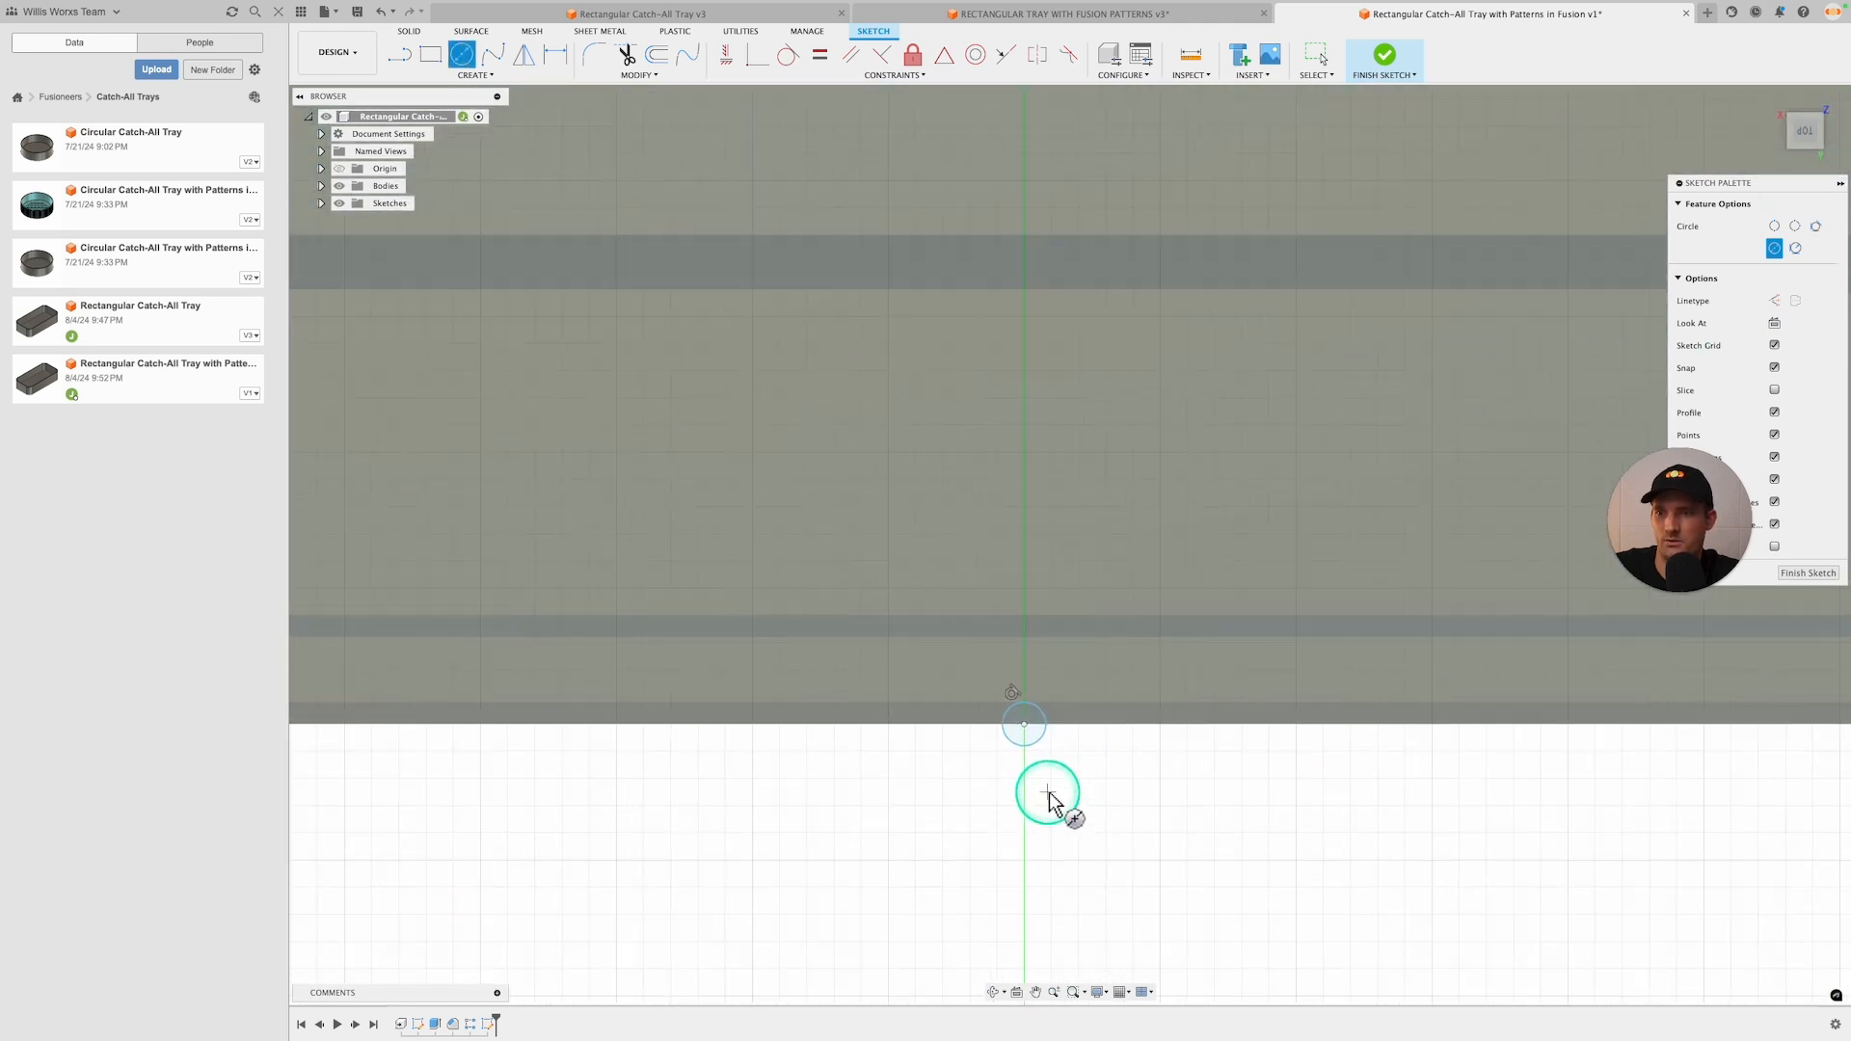
scroll(1048, 800, "down", 2)
left_click(727, 54)
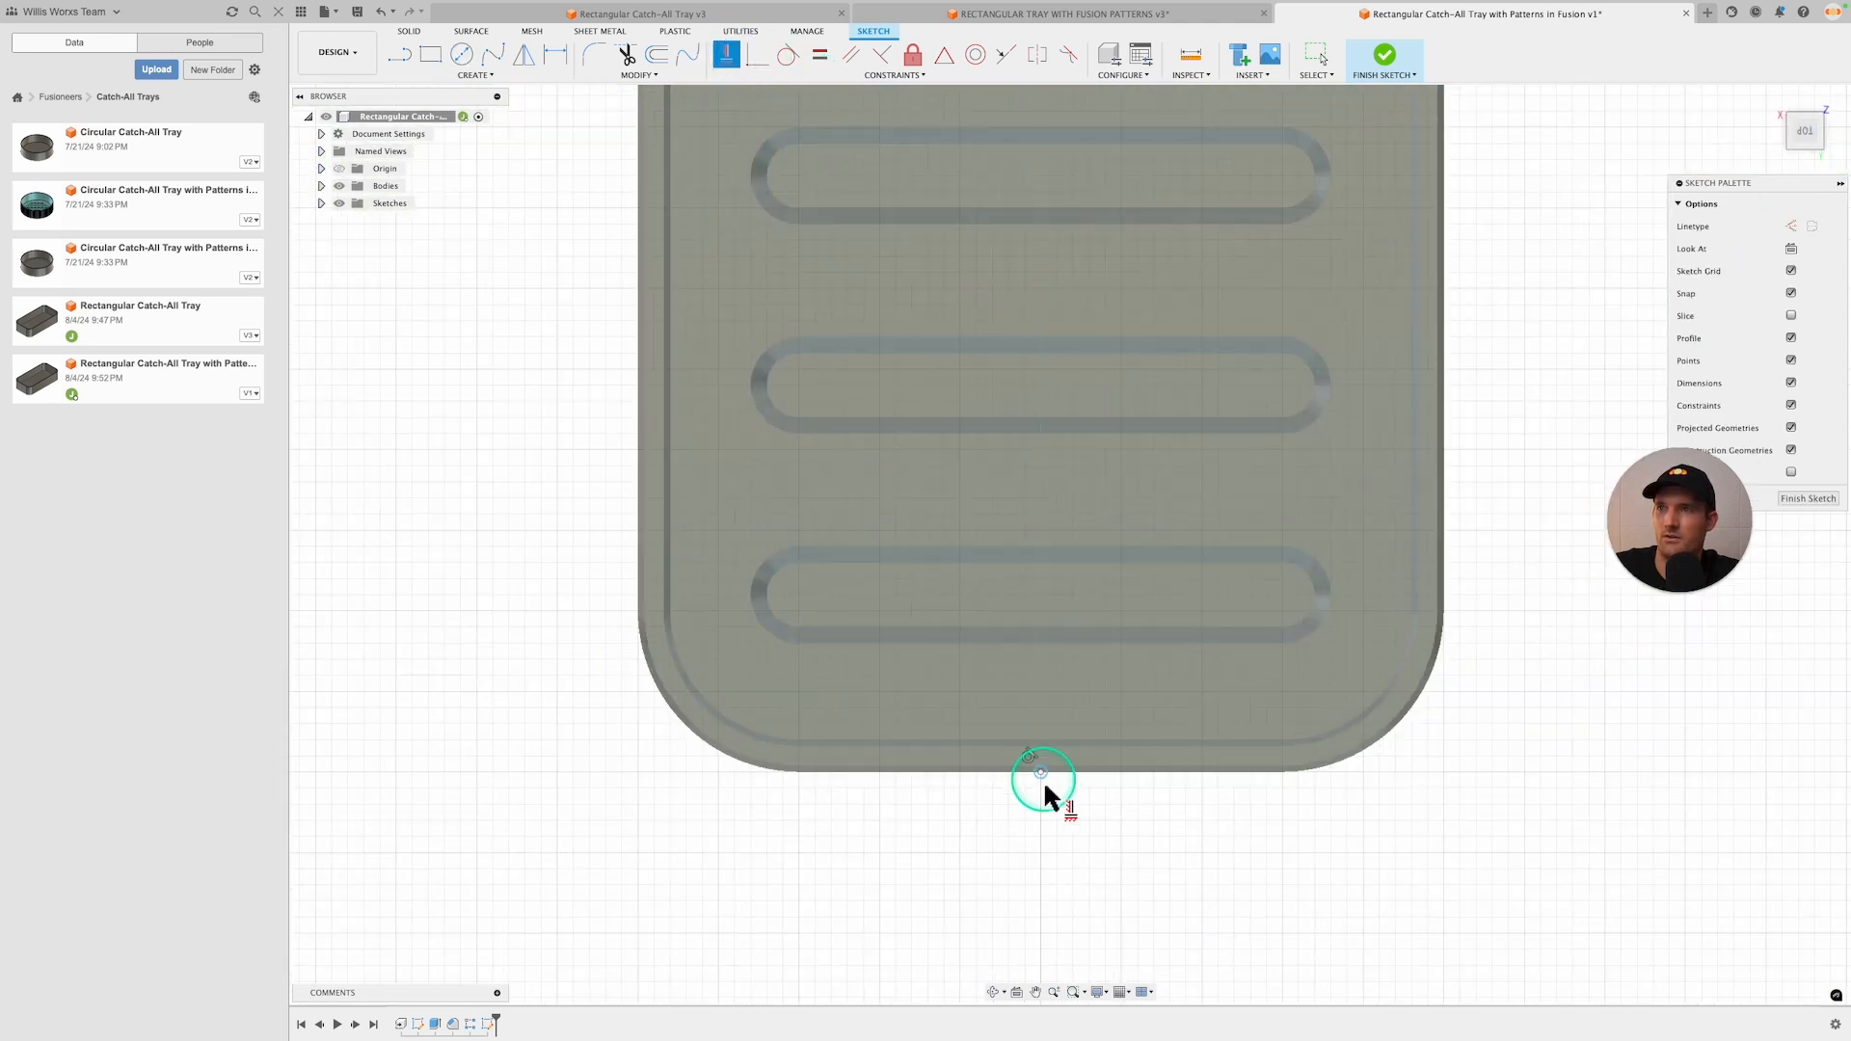
left_click(1041, 772)
middle_click_drag(1090, 649, 1086, 826)
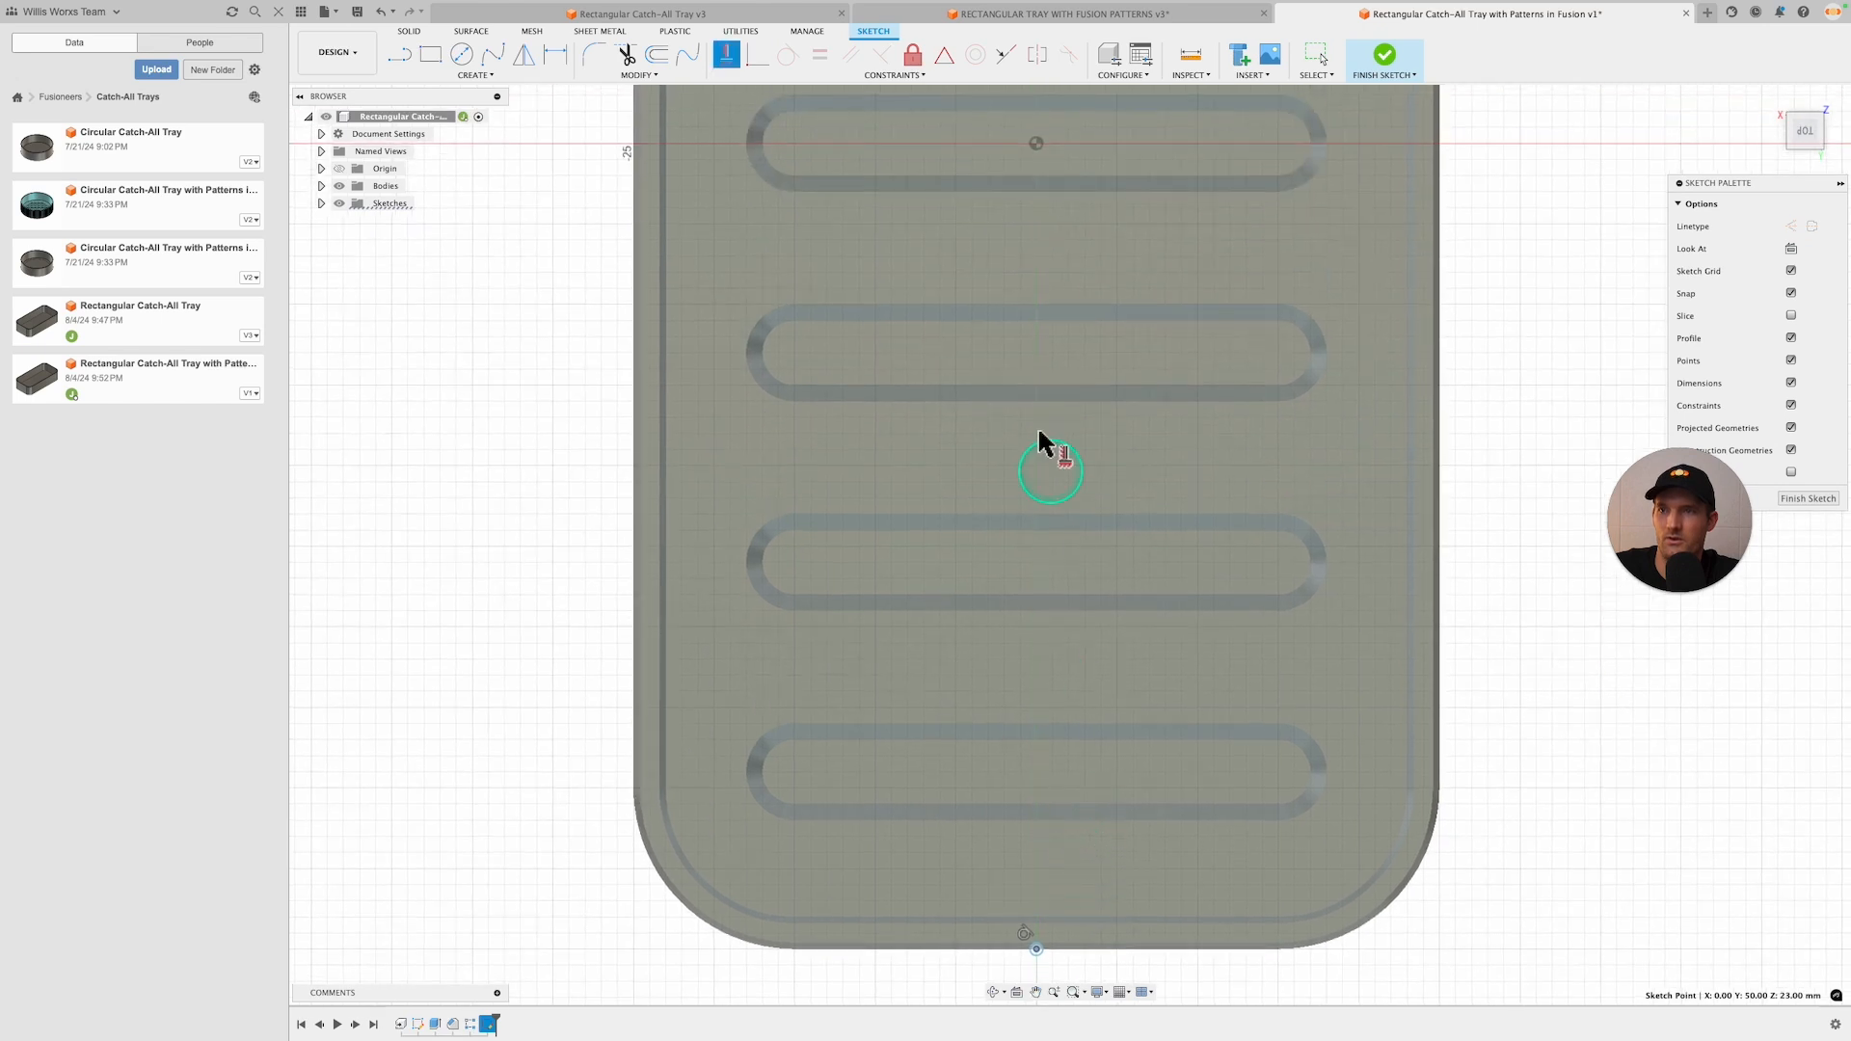
left_click(1037, 143)
middle_click_drag(1077, 972, 1066, 865)
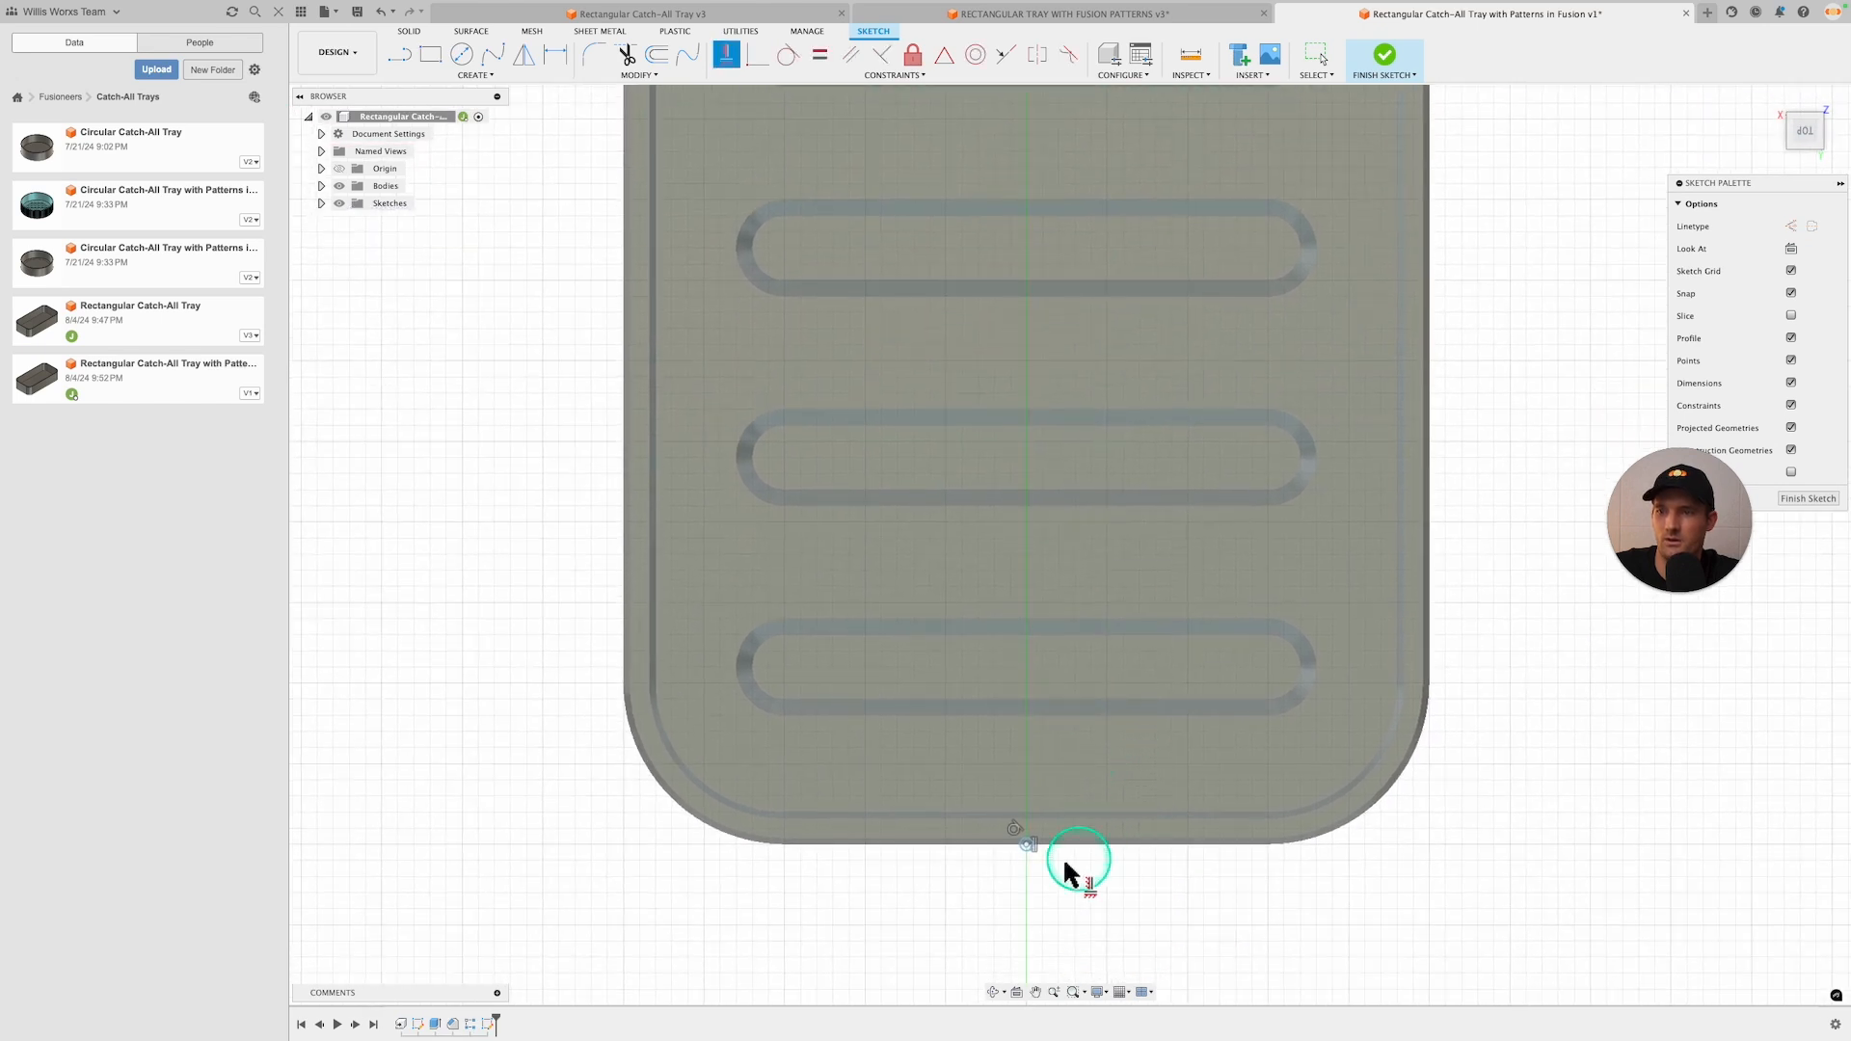
Pull the circle slightly outward off the tray's short edge and enlarge it to about 2.2 mm in diameter
scroll(1047, 849, "up", 5)
key("Escape")
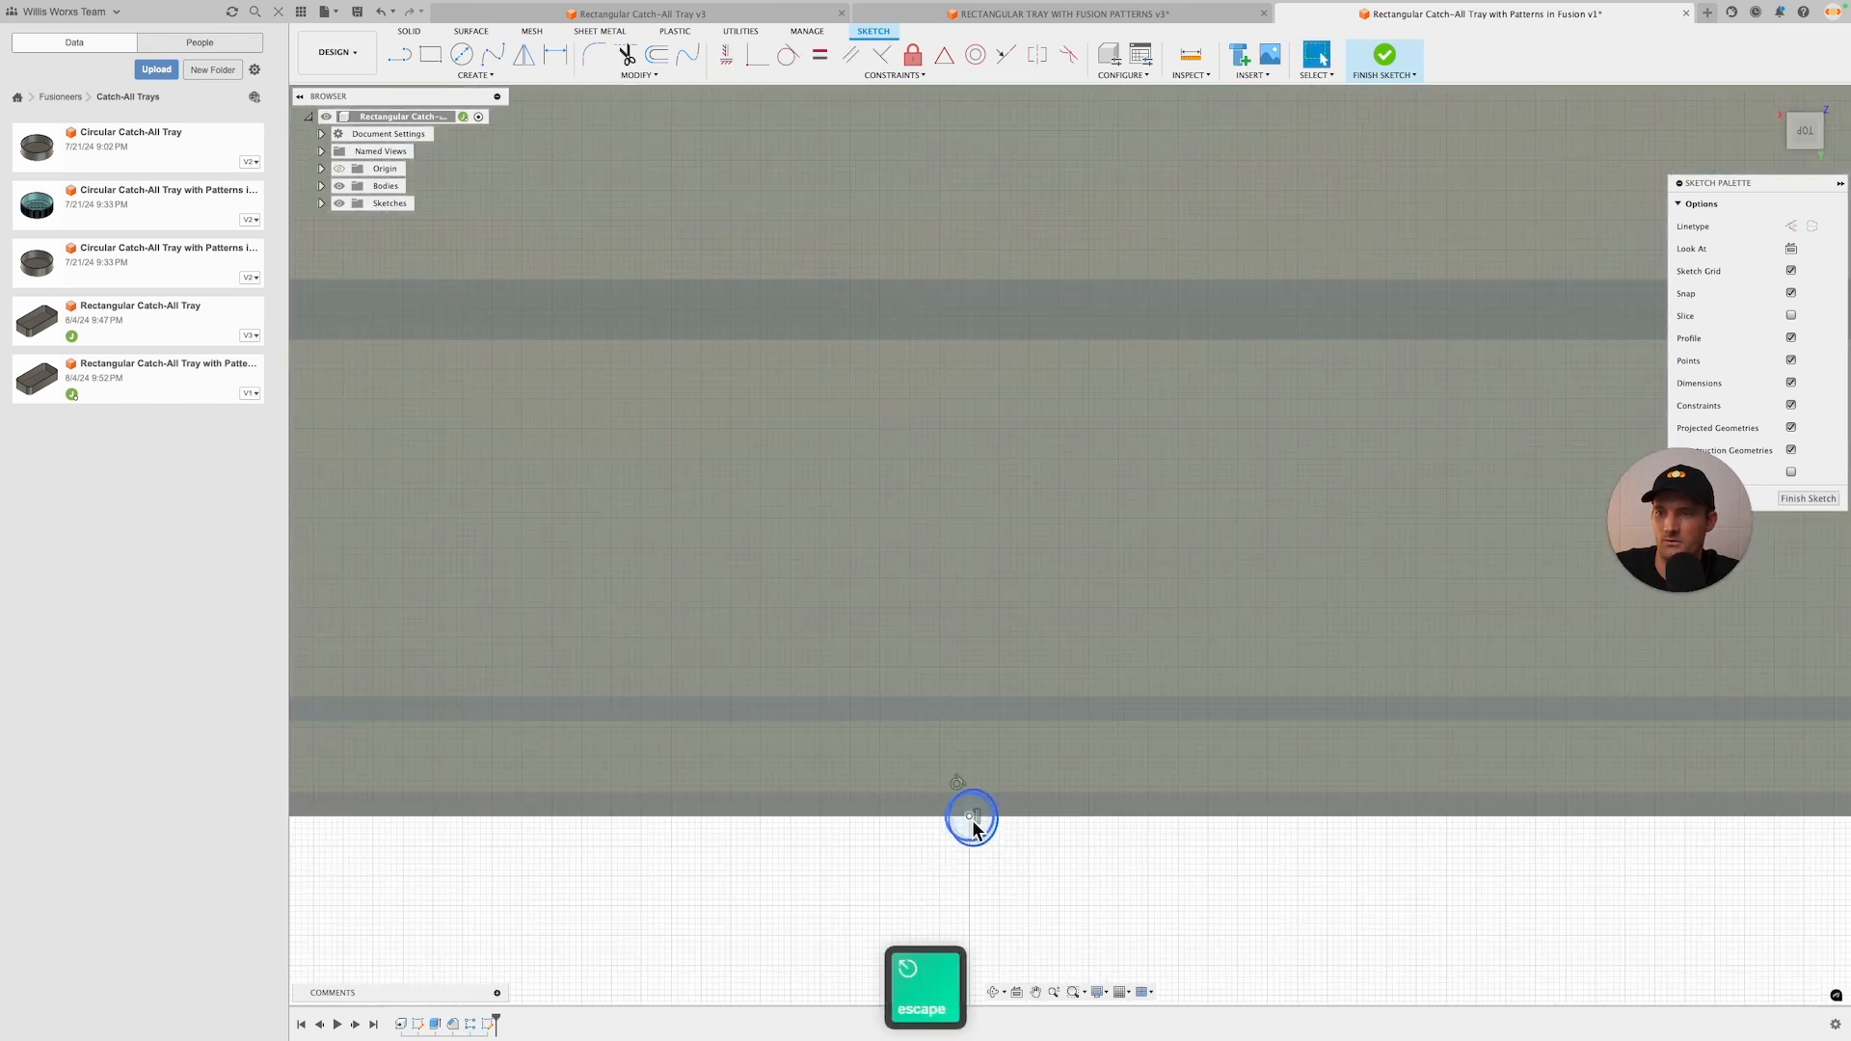
left_click(972, 822)
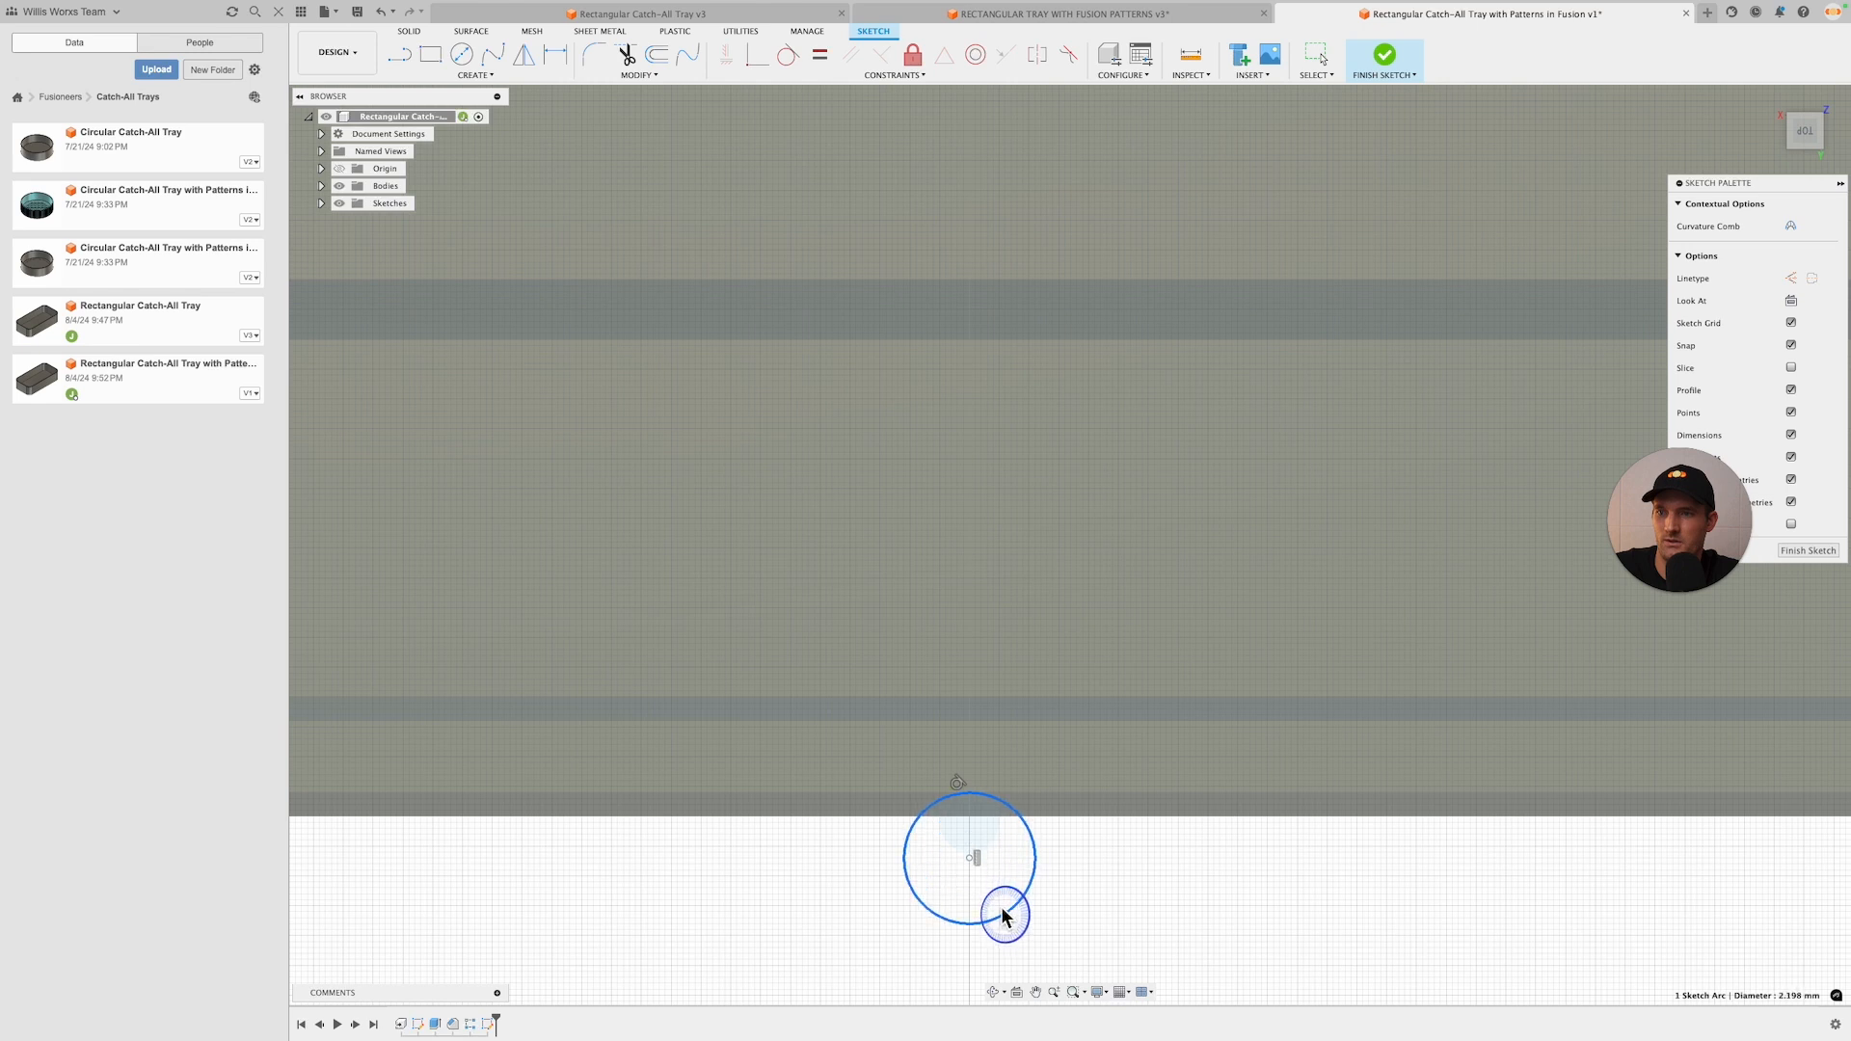
key("Escape")
Make the circle's centre coincident with the tray's outer short rim edge and finish the sketch
left_click(758, 54)
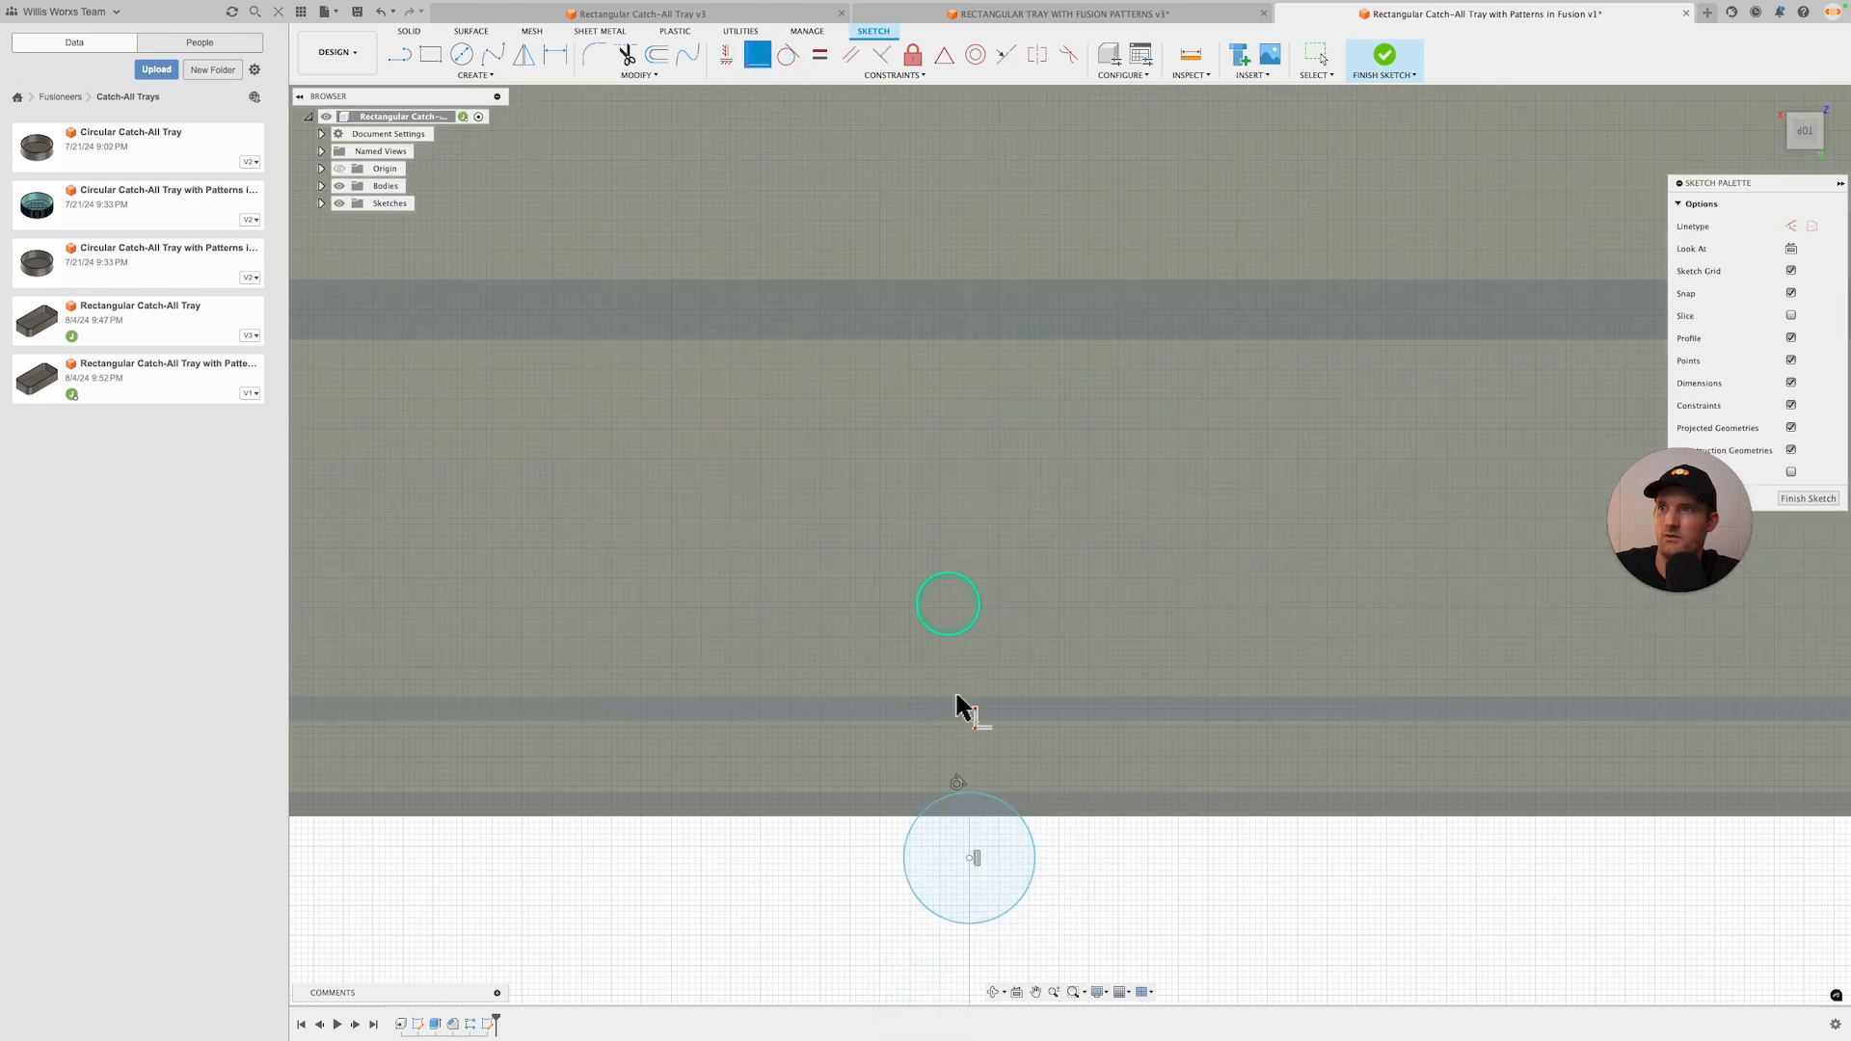
left_click(970, 858)
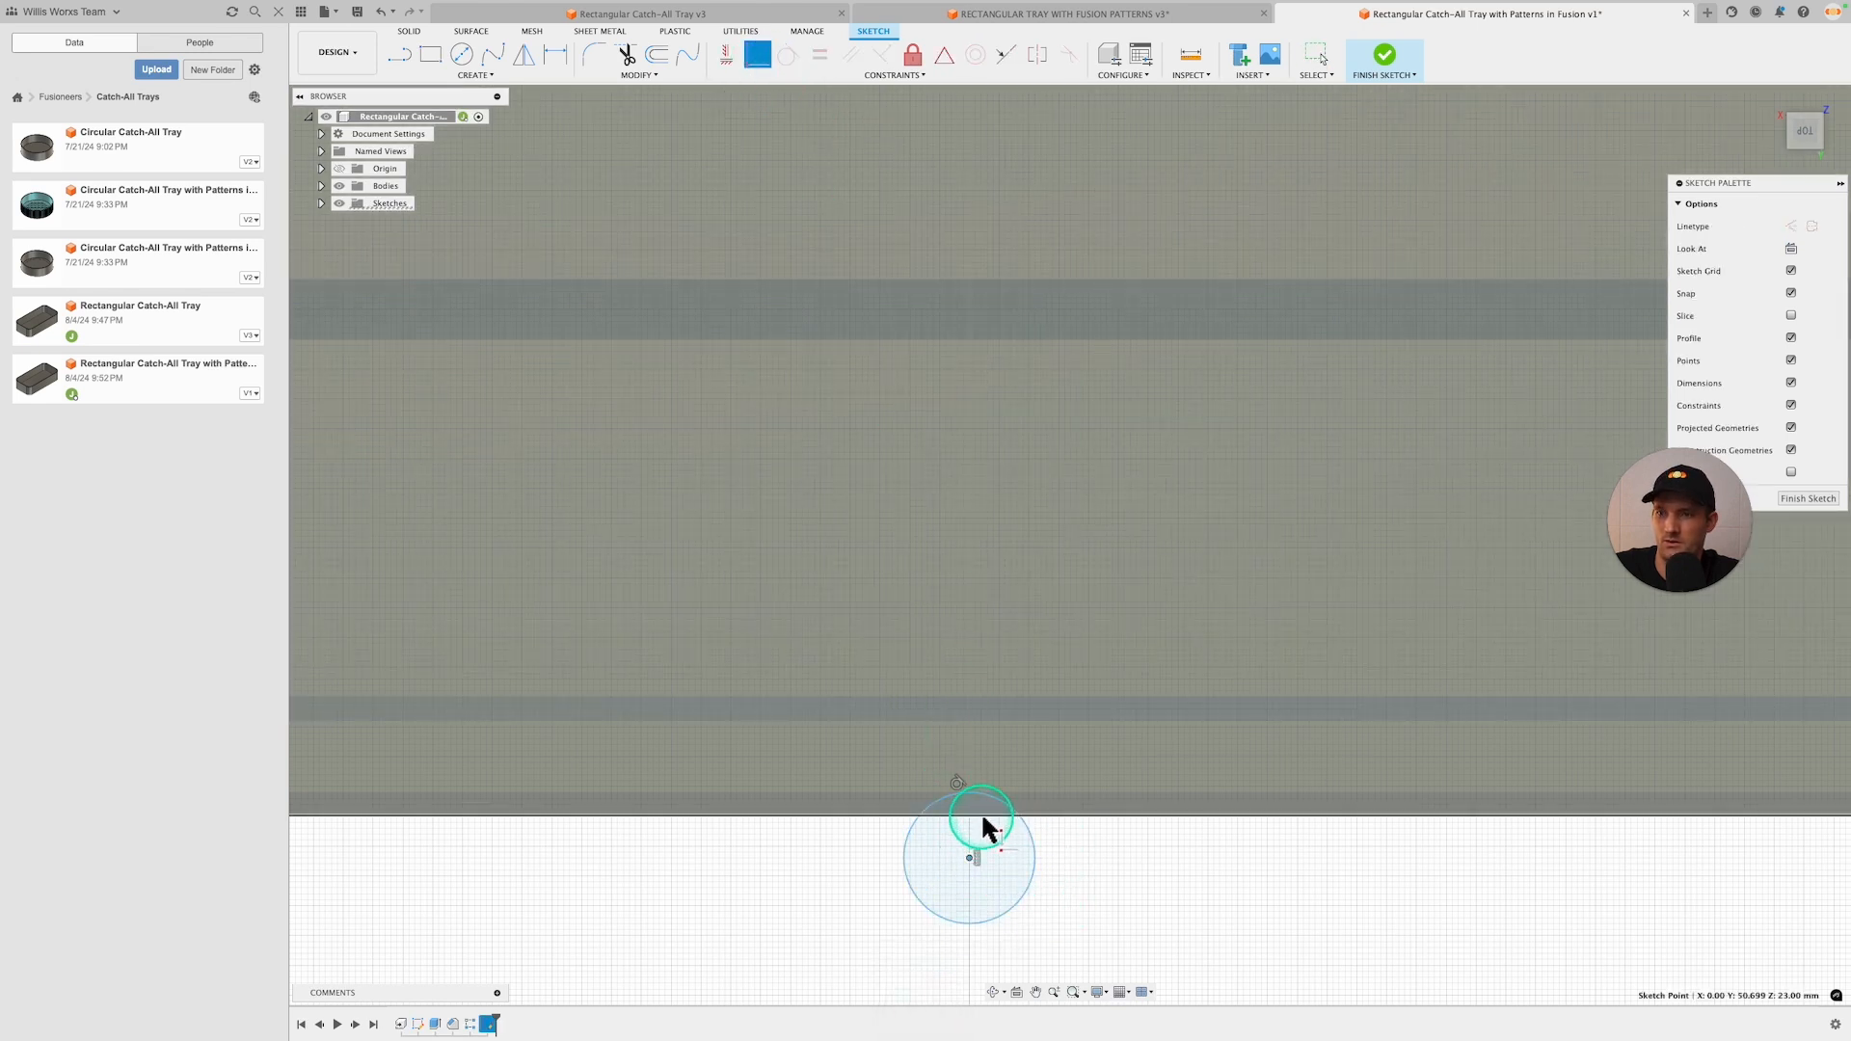
left_click(981, 817)
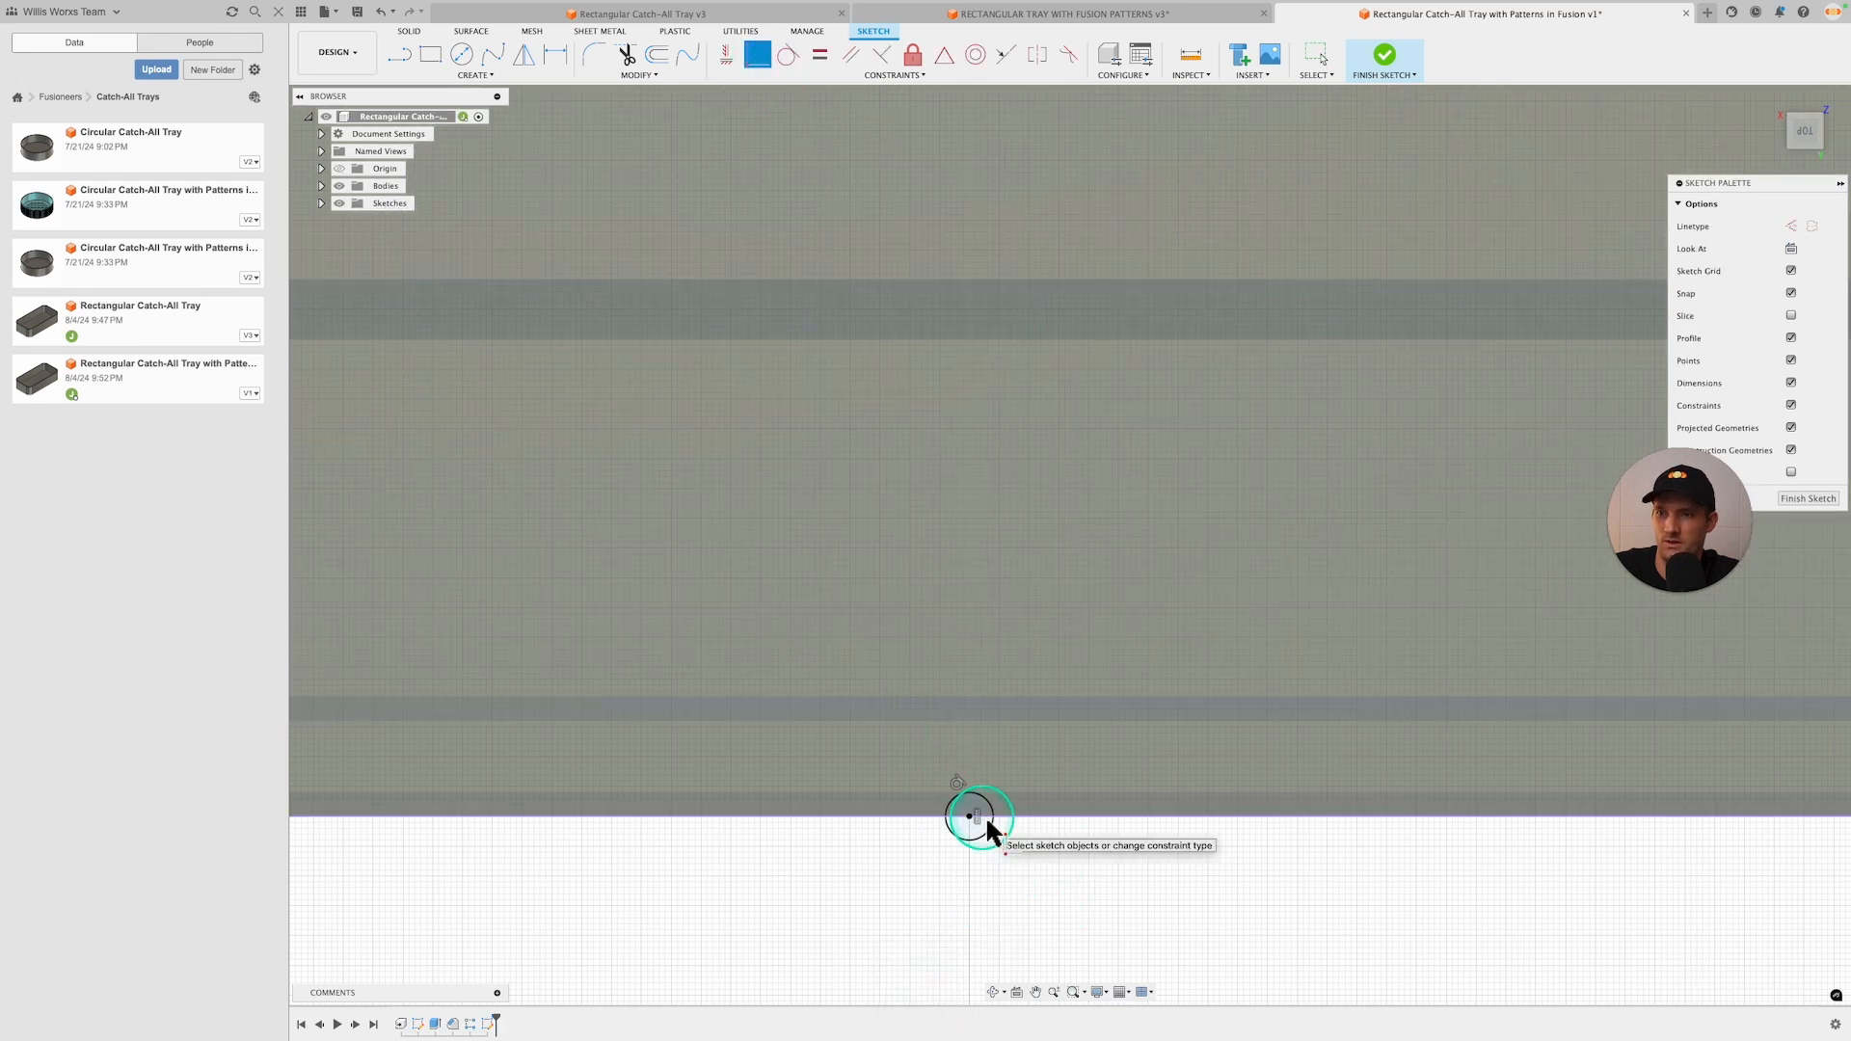
left_click(1821, 516)
Extrude-cut the half-circle profile on the rim down through the whole outer end wall, using extent type All
mouse_move(1142, 800)
middle_mouse_down("shift")
mouse_move(1123, 872)
mouse_move(1137, 800)
mouse_move(1237, 885)
middle_mouse_up("shift")
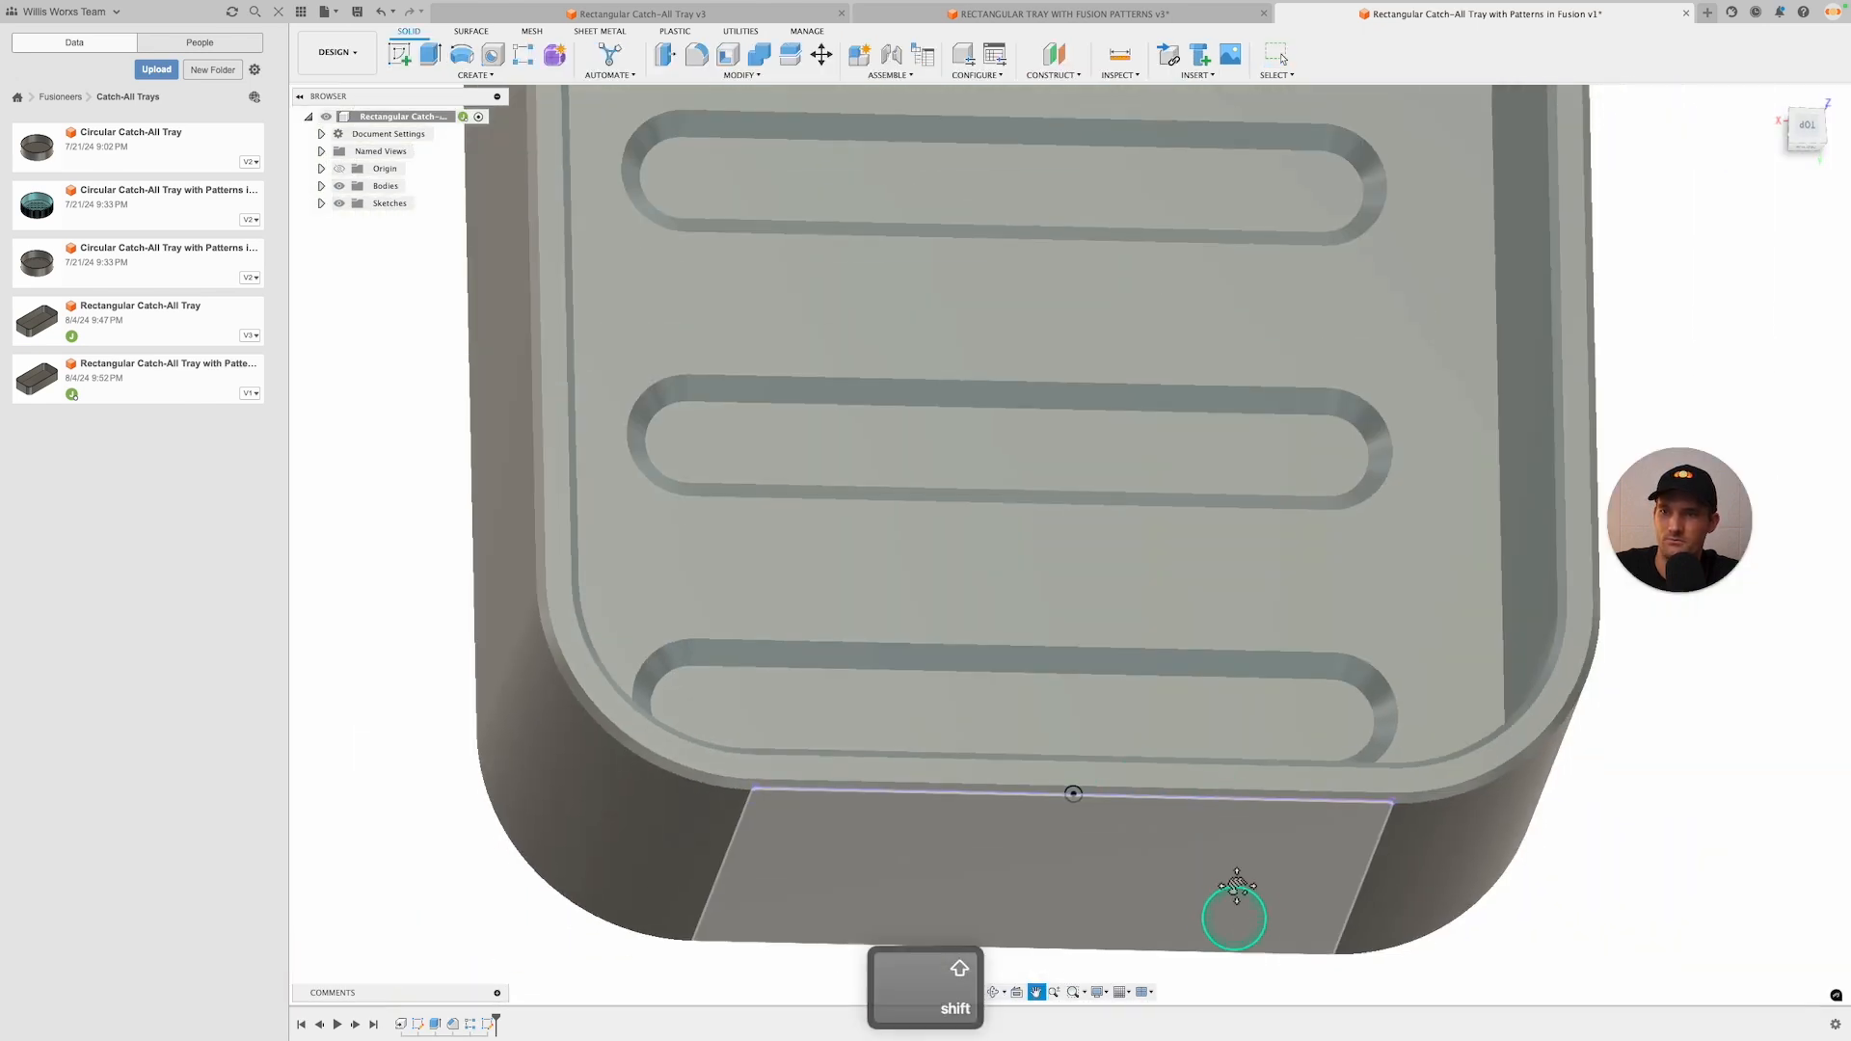
key("e")
scroll(1067, 743, "up", 5)
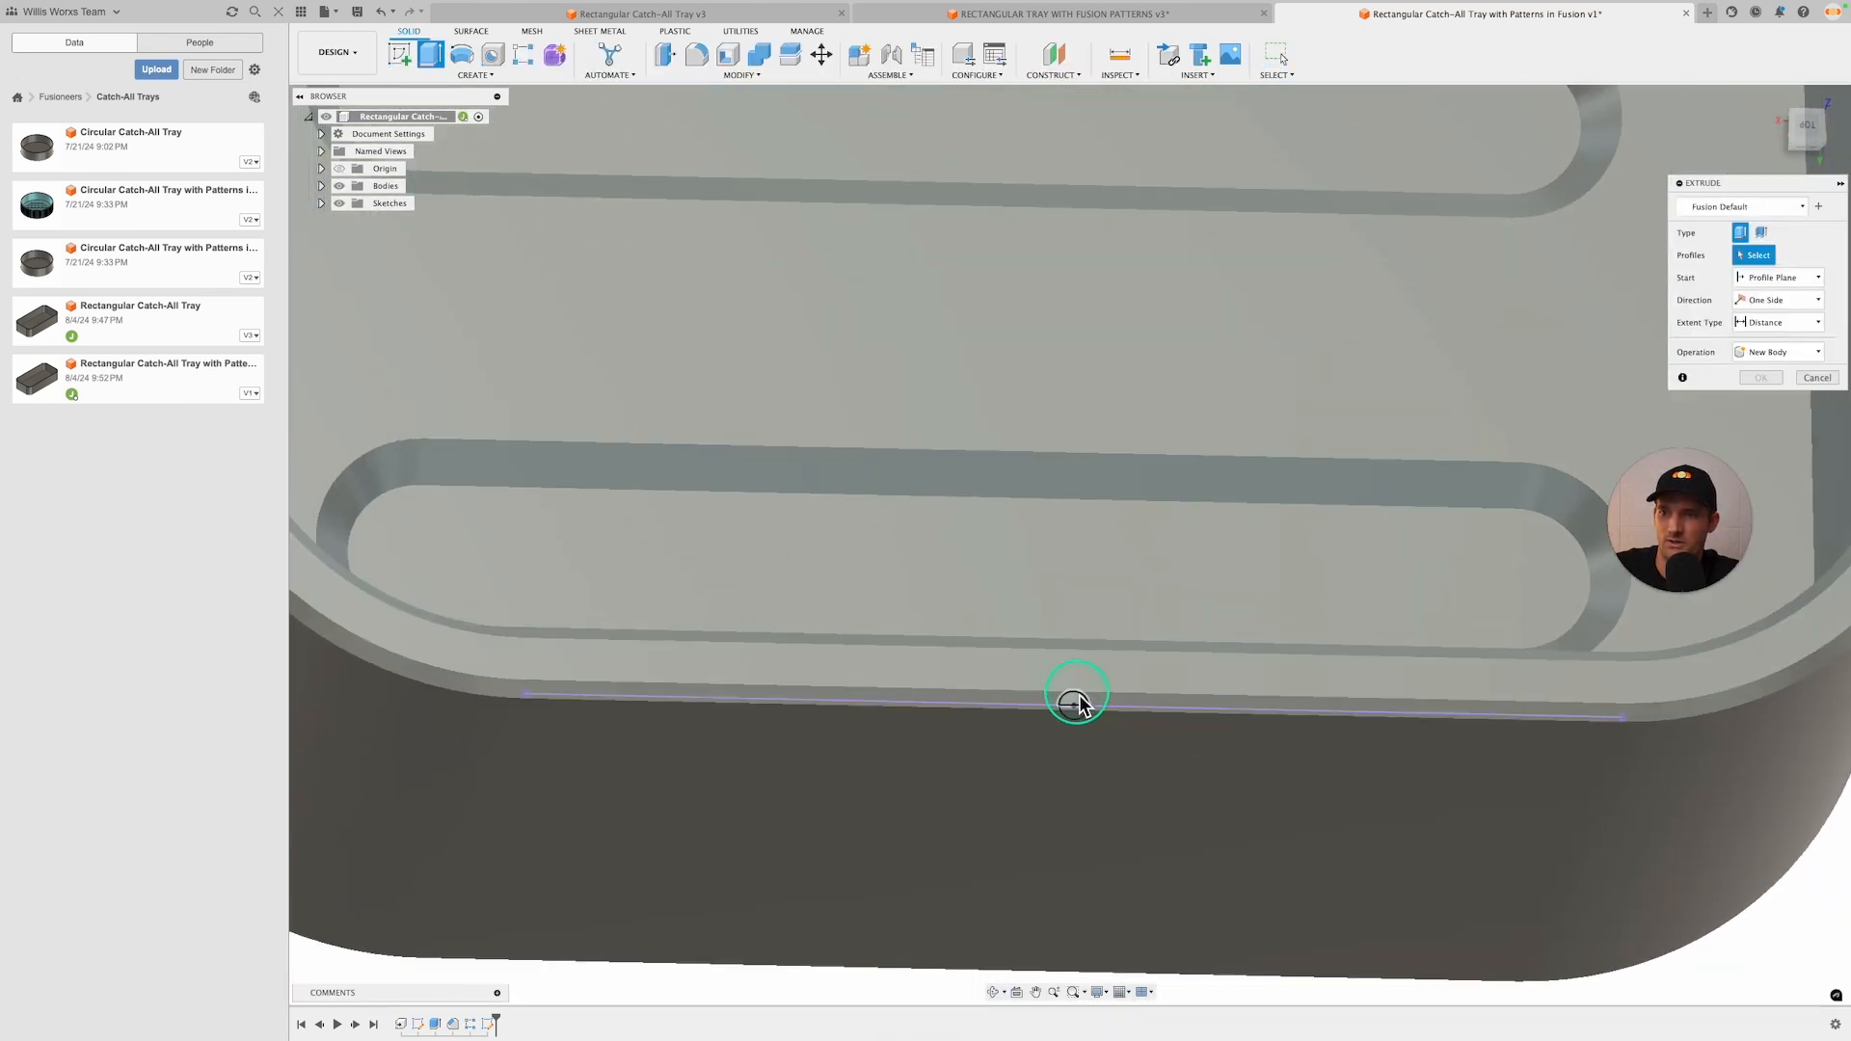
left_click(1077, 702)
scroll(1077, 702, "down", 5)
middle_click_drag(1086, 793, 1240, 475, "shift")
left_click_drag(1242, 477, 1225, 540)
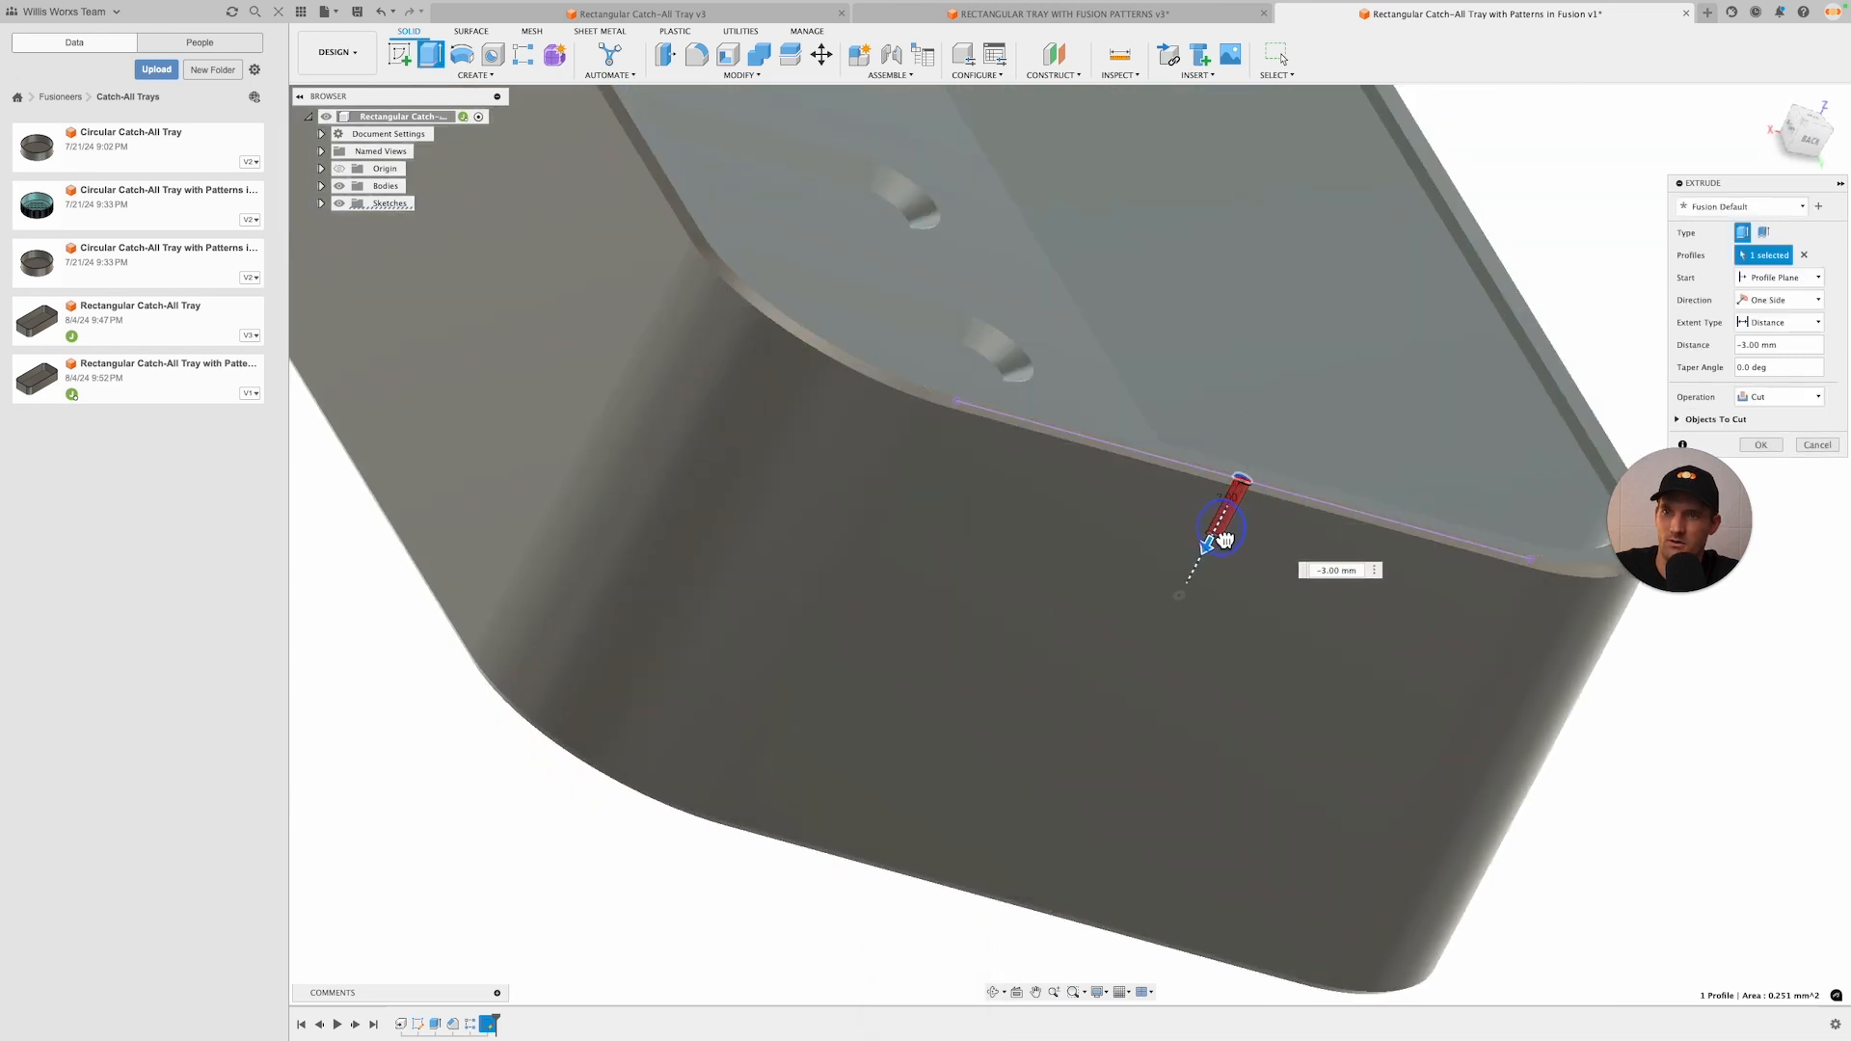
left_click(1774, 398)
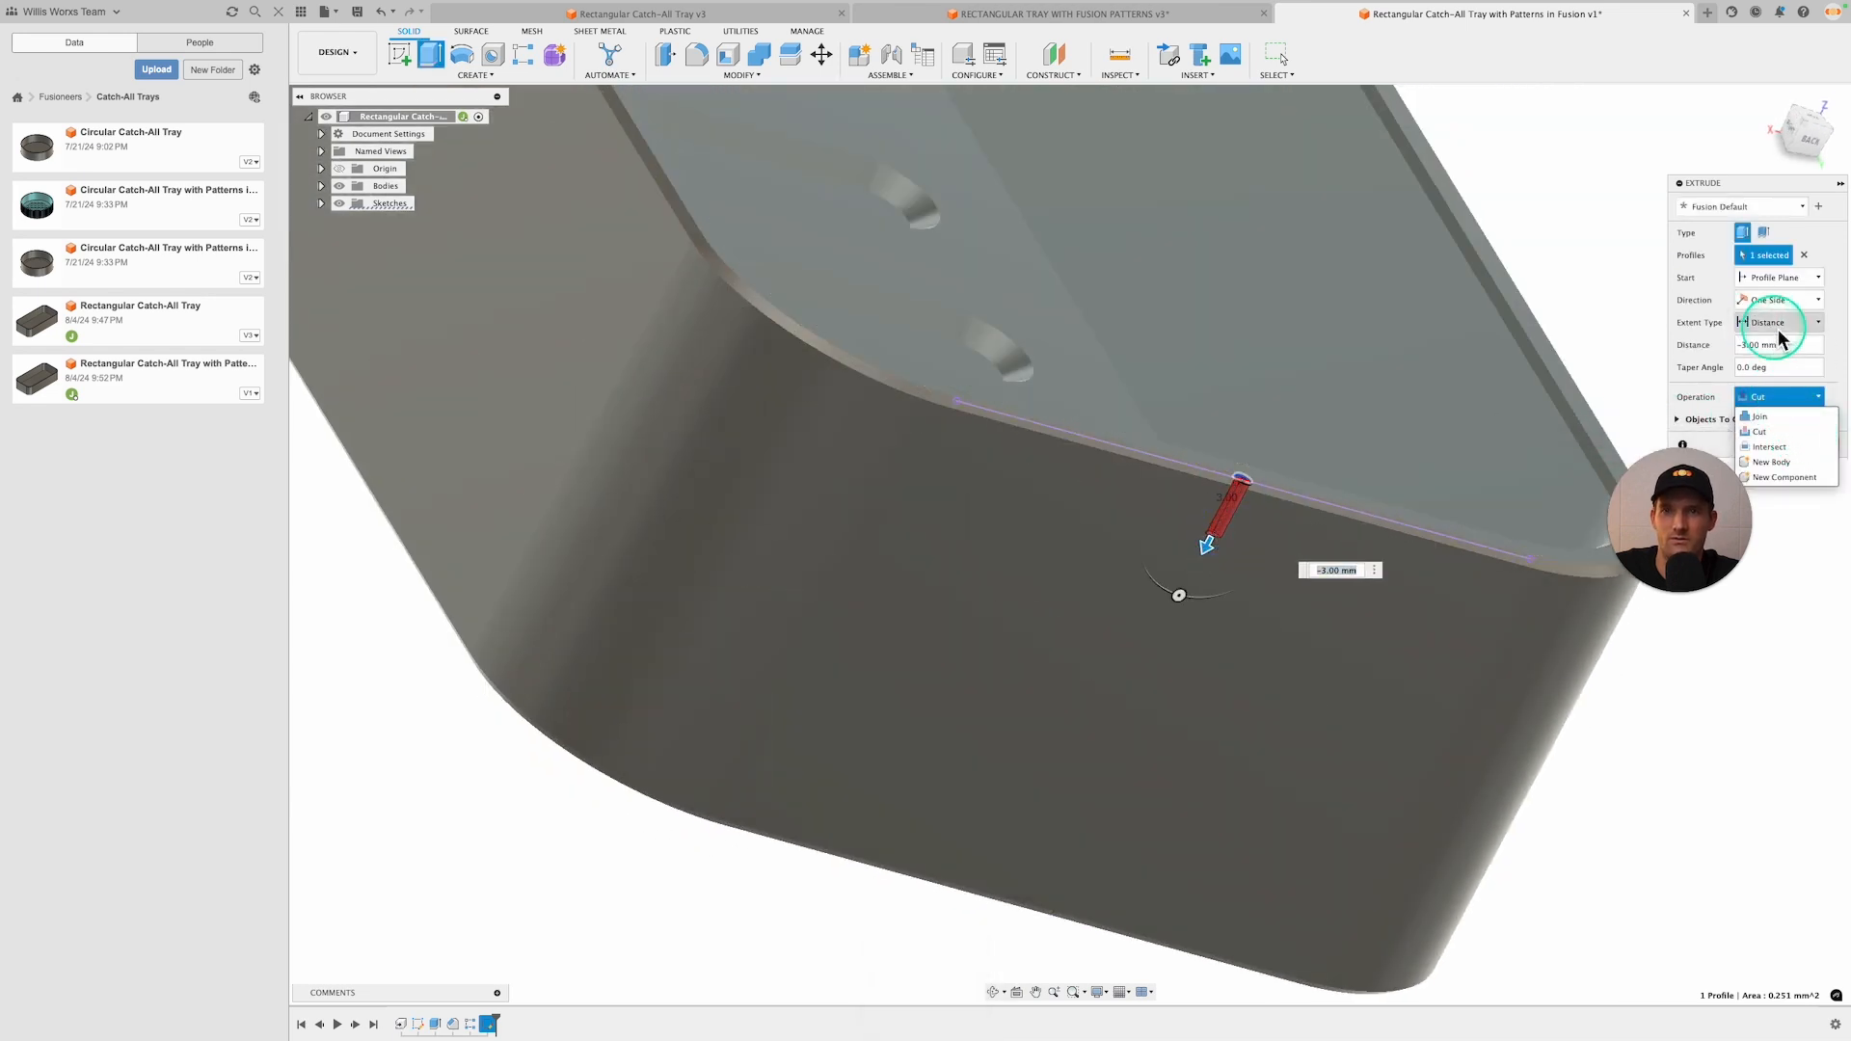
left_click(1779, 323)
left_click(1764, 364)
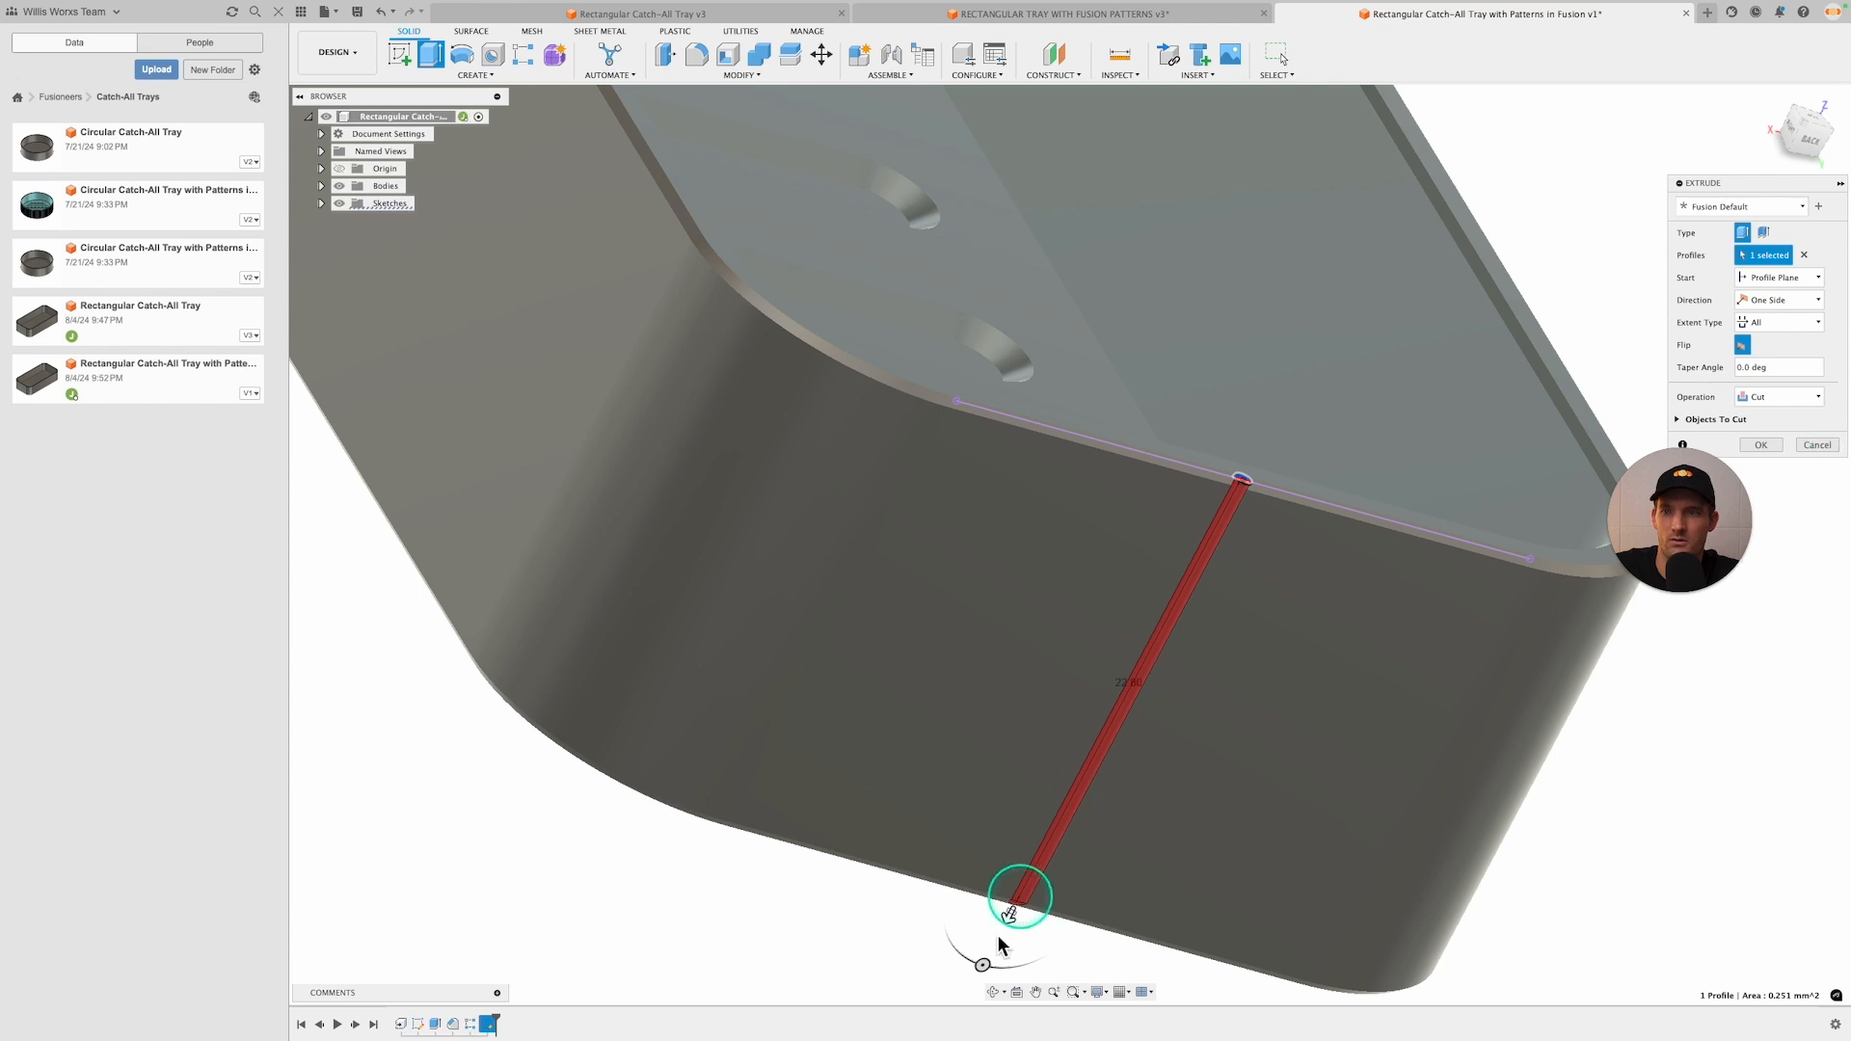
left_click(1760, 444)
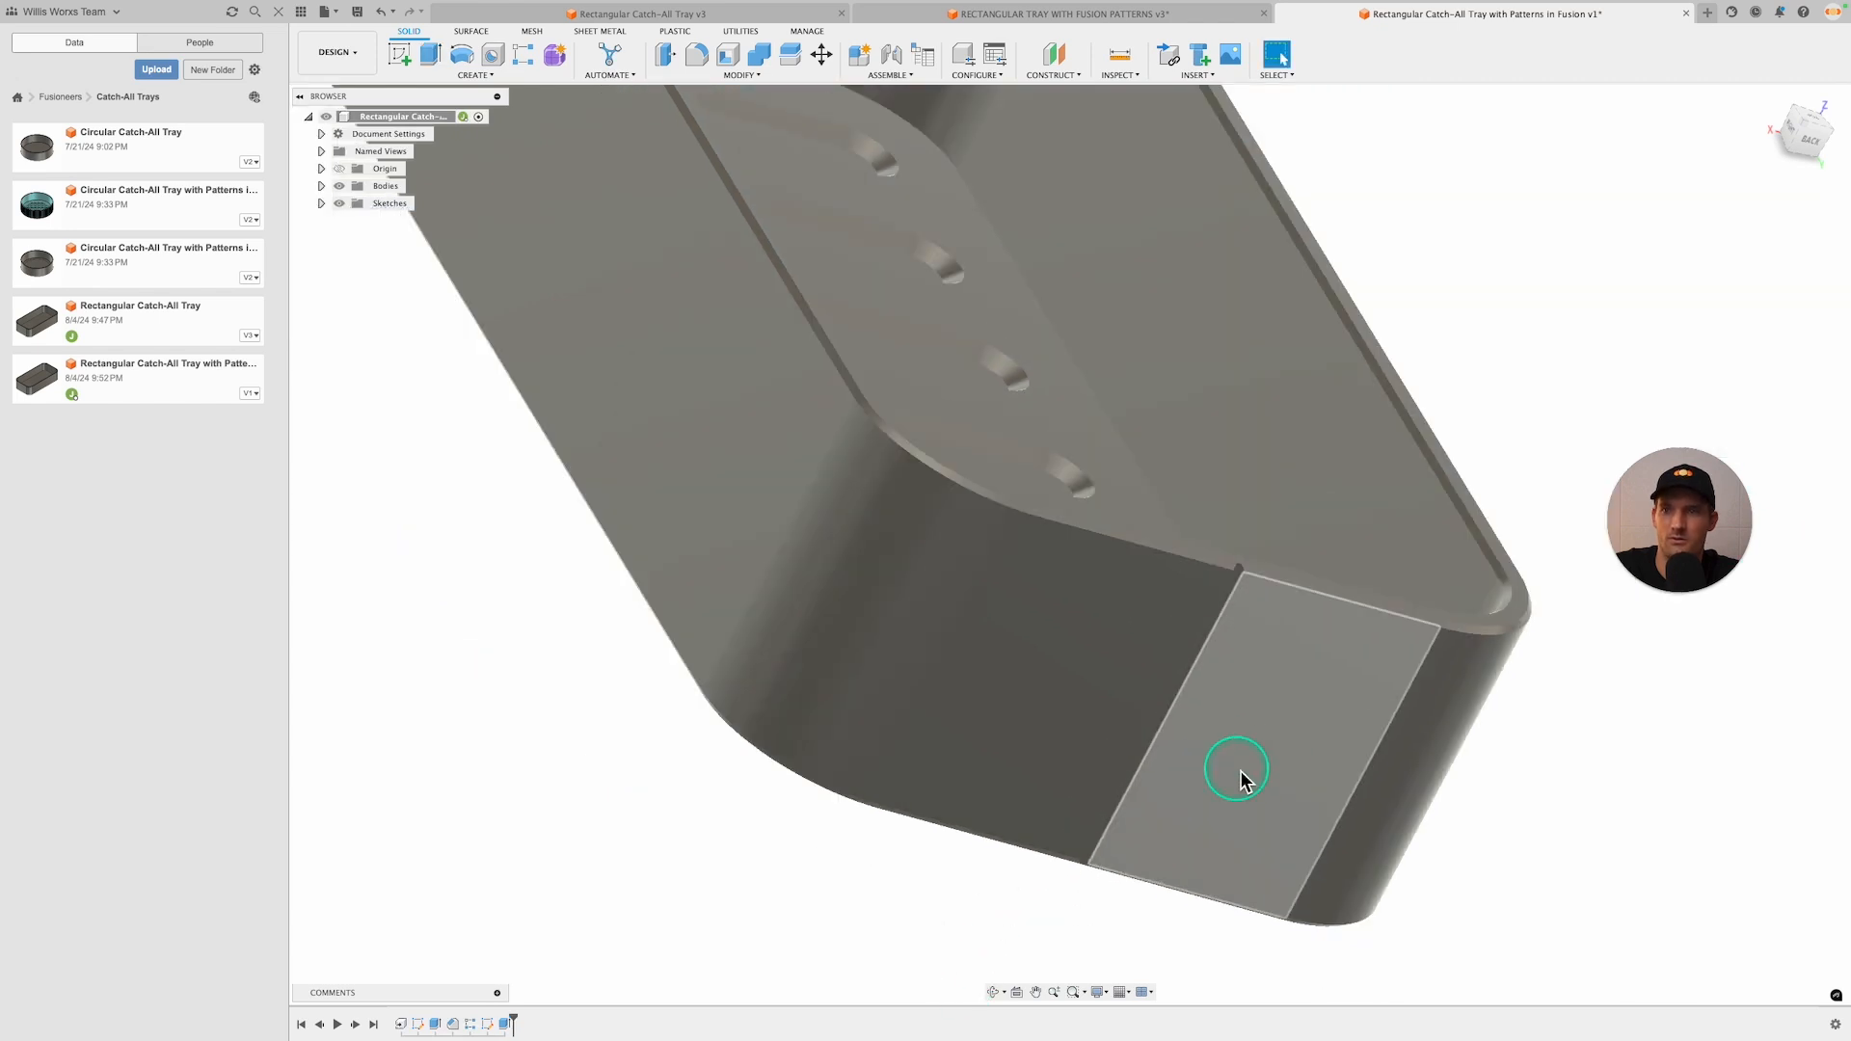
Start a Pattern on Path with object type Features, choosing the vertical groove cut as the object
middle_click_drag(1240, 768, 1373, 849, "shift")
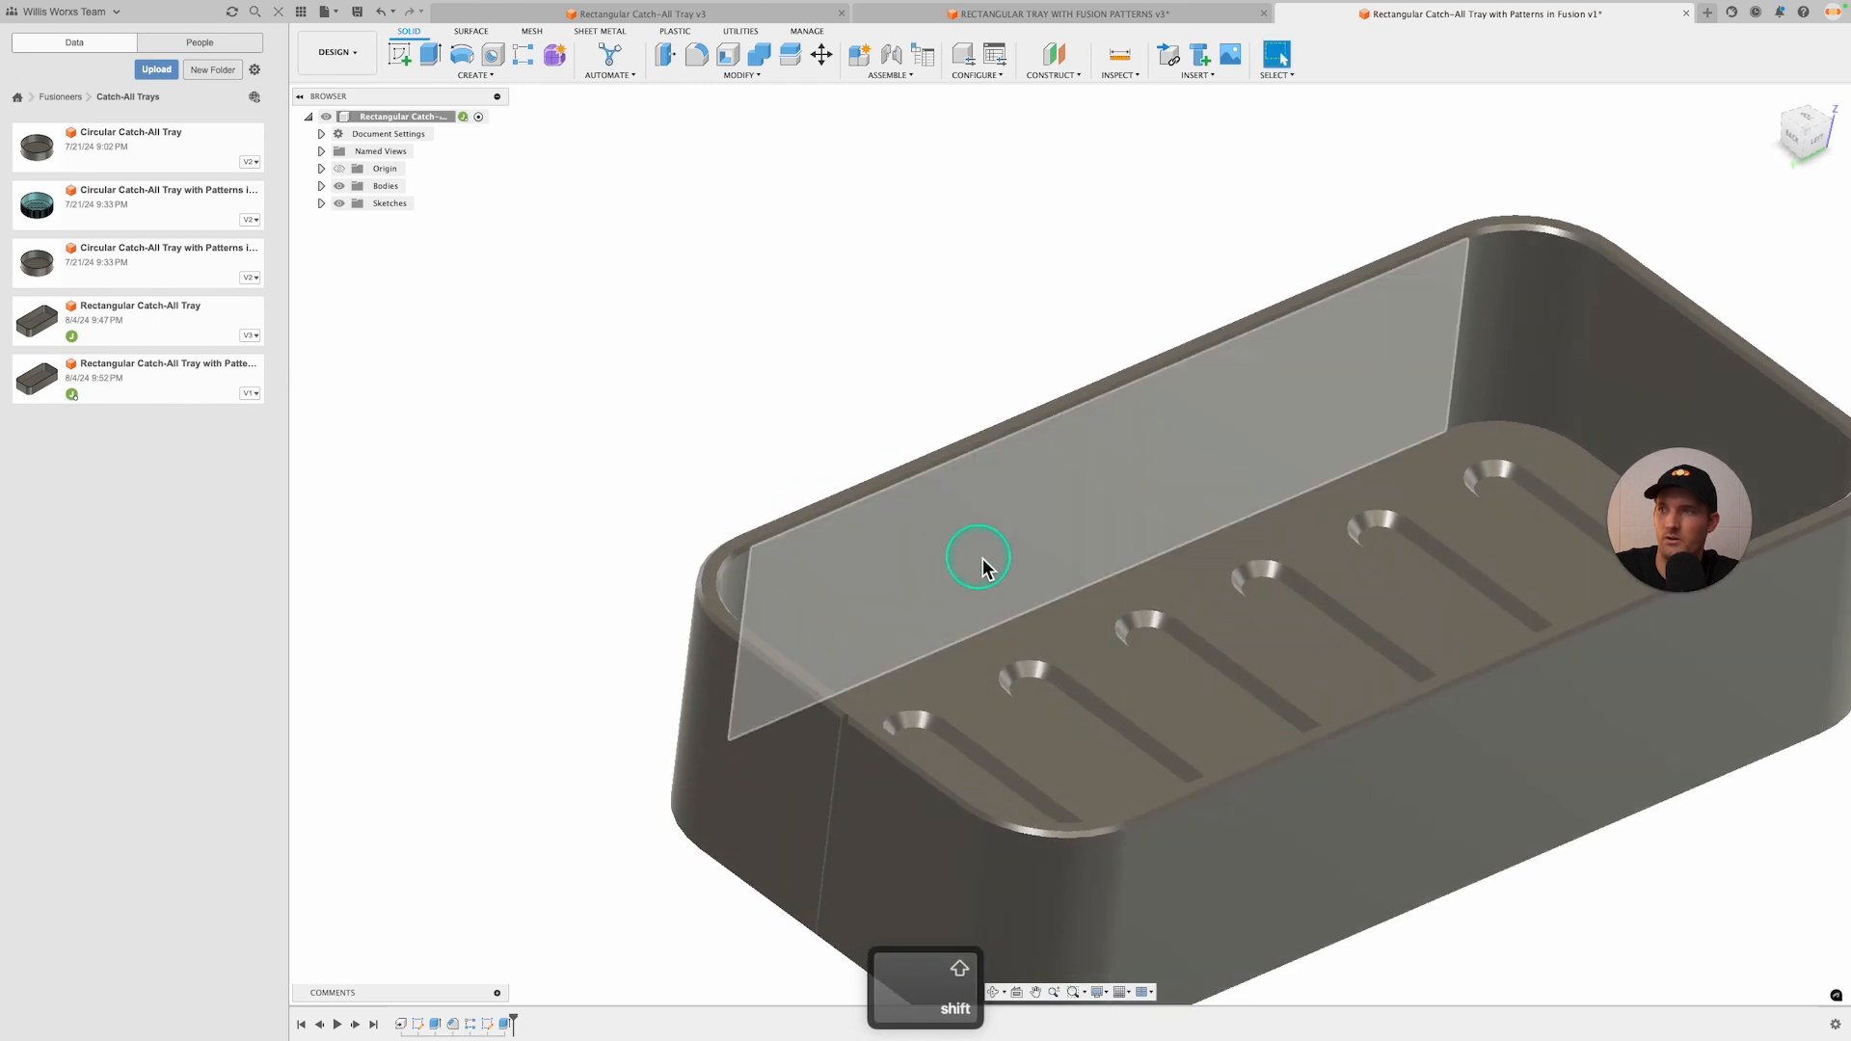
middle_click_drag(872, 365, 794, 301)
scroll(712, 236, "down", 3)
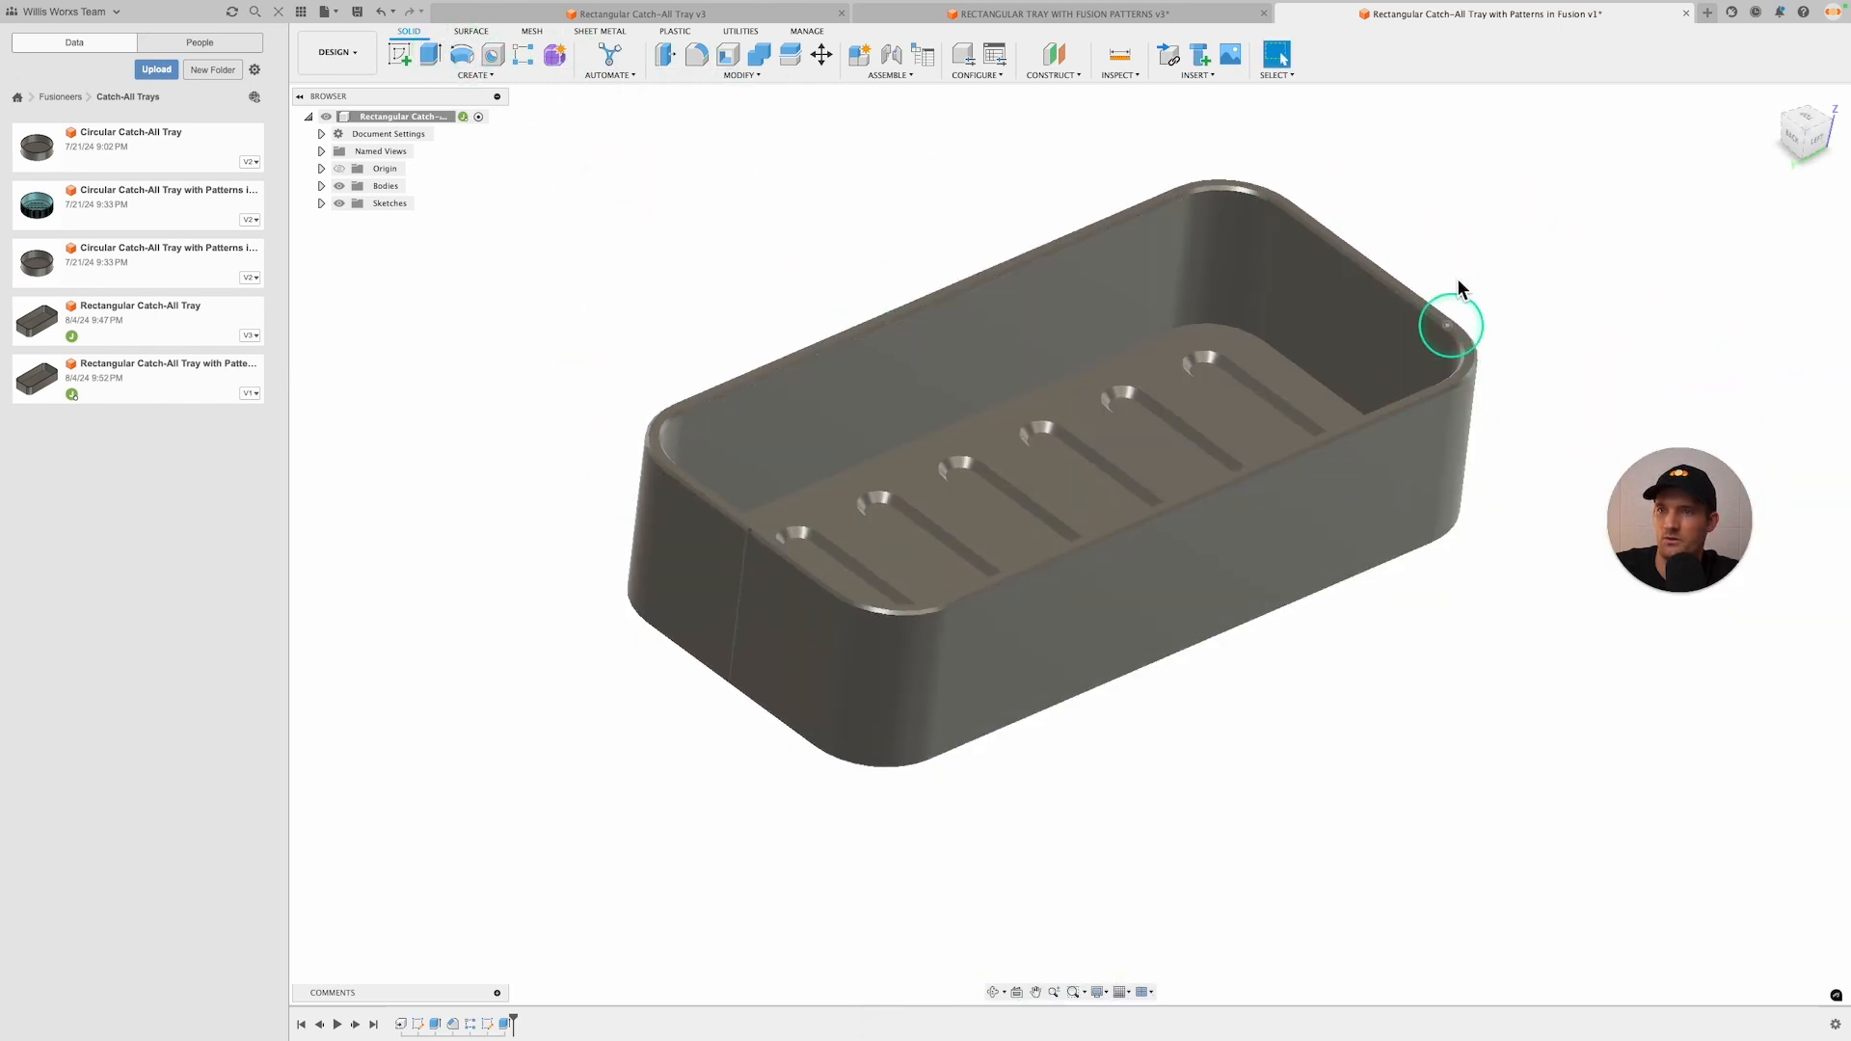
left_click(475, 75)
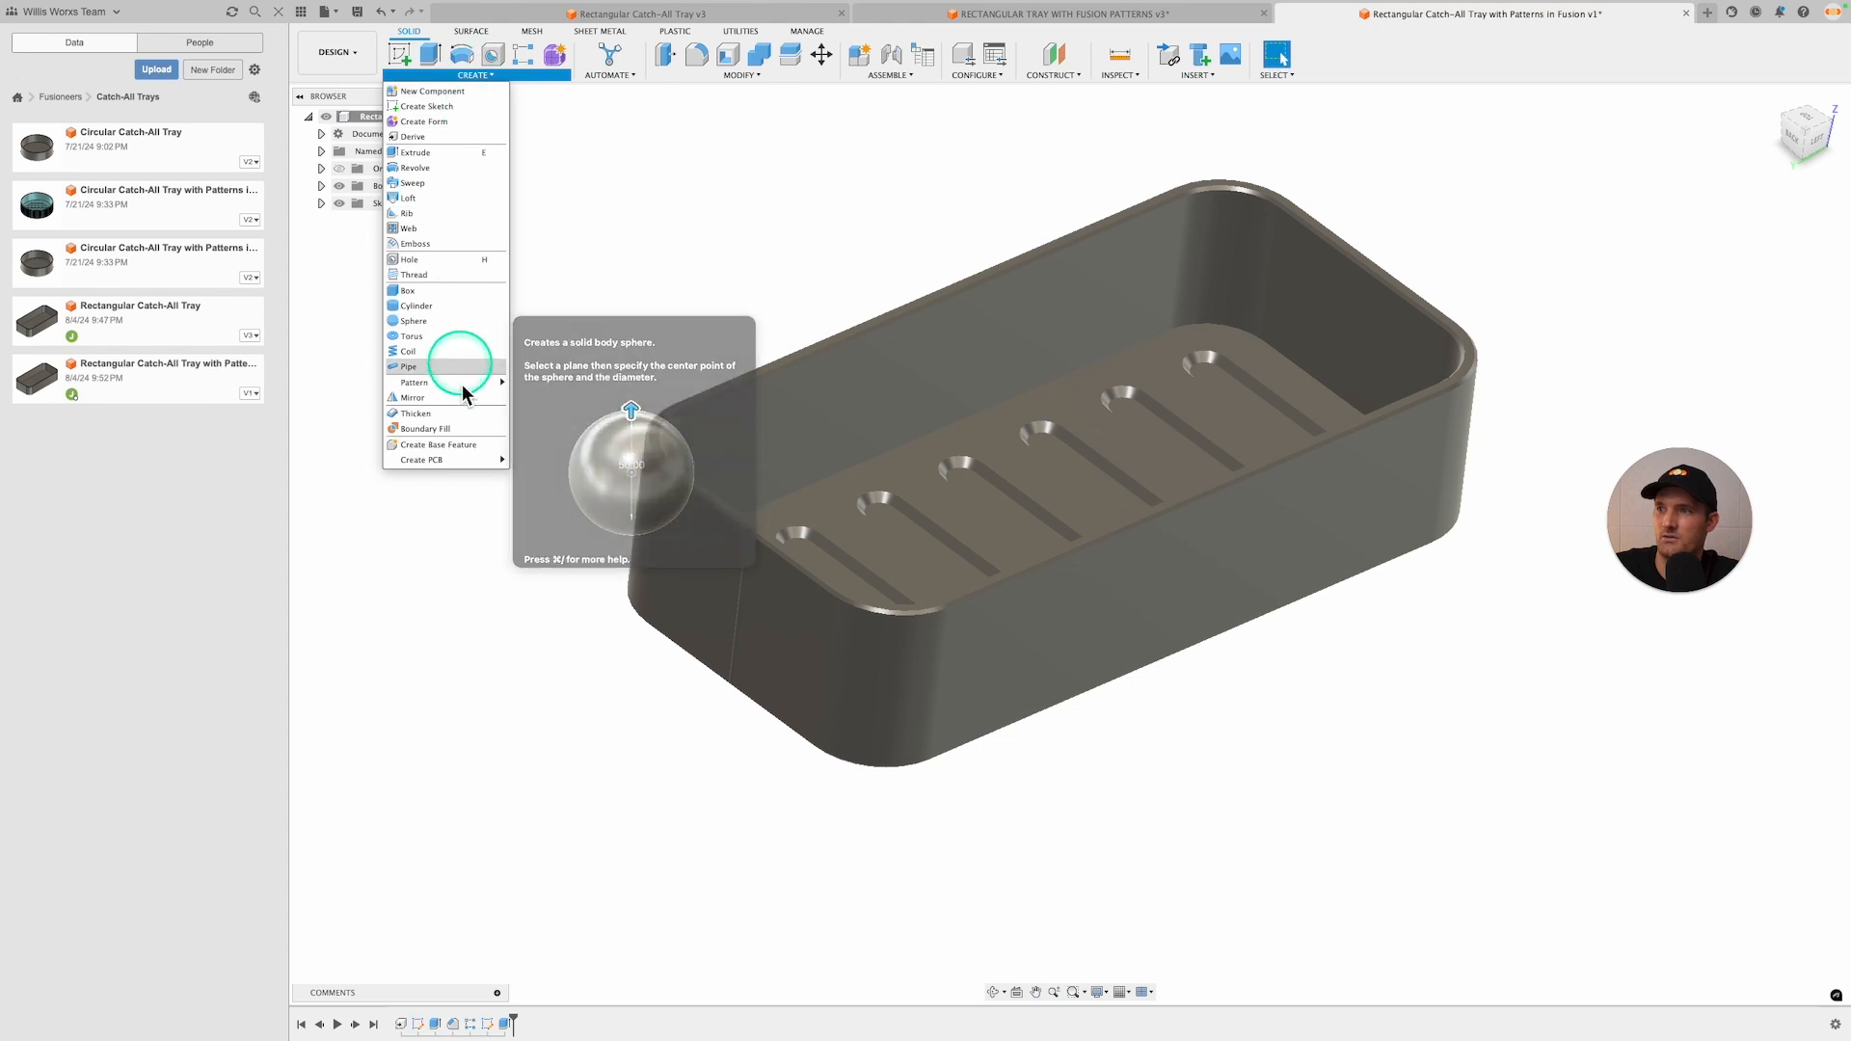
mouse_move(483, 391)
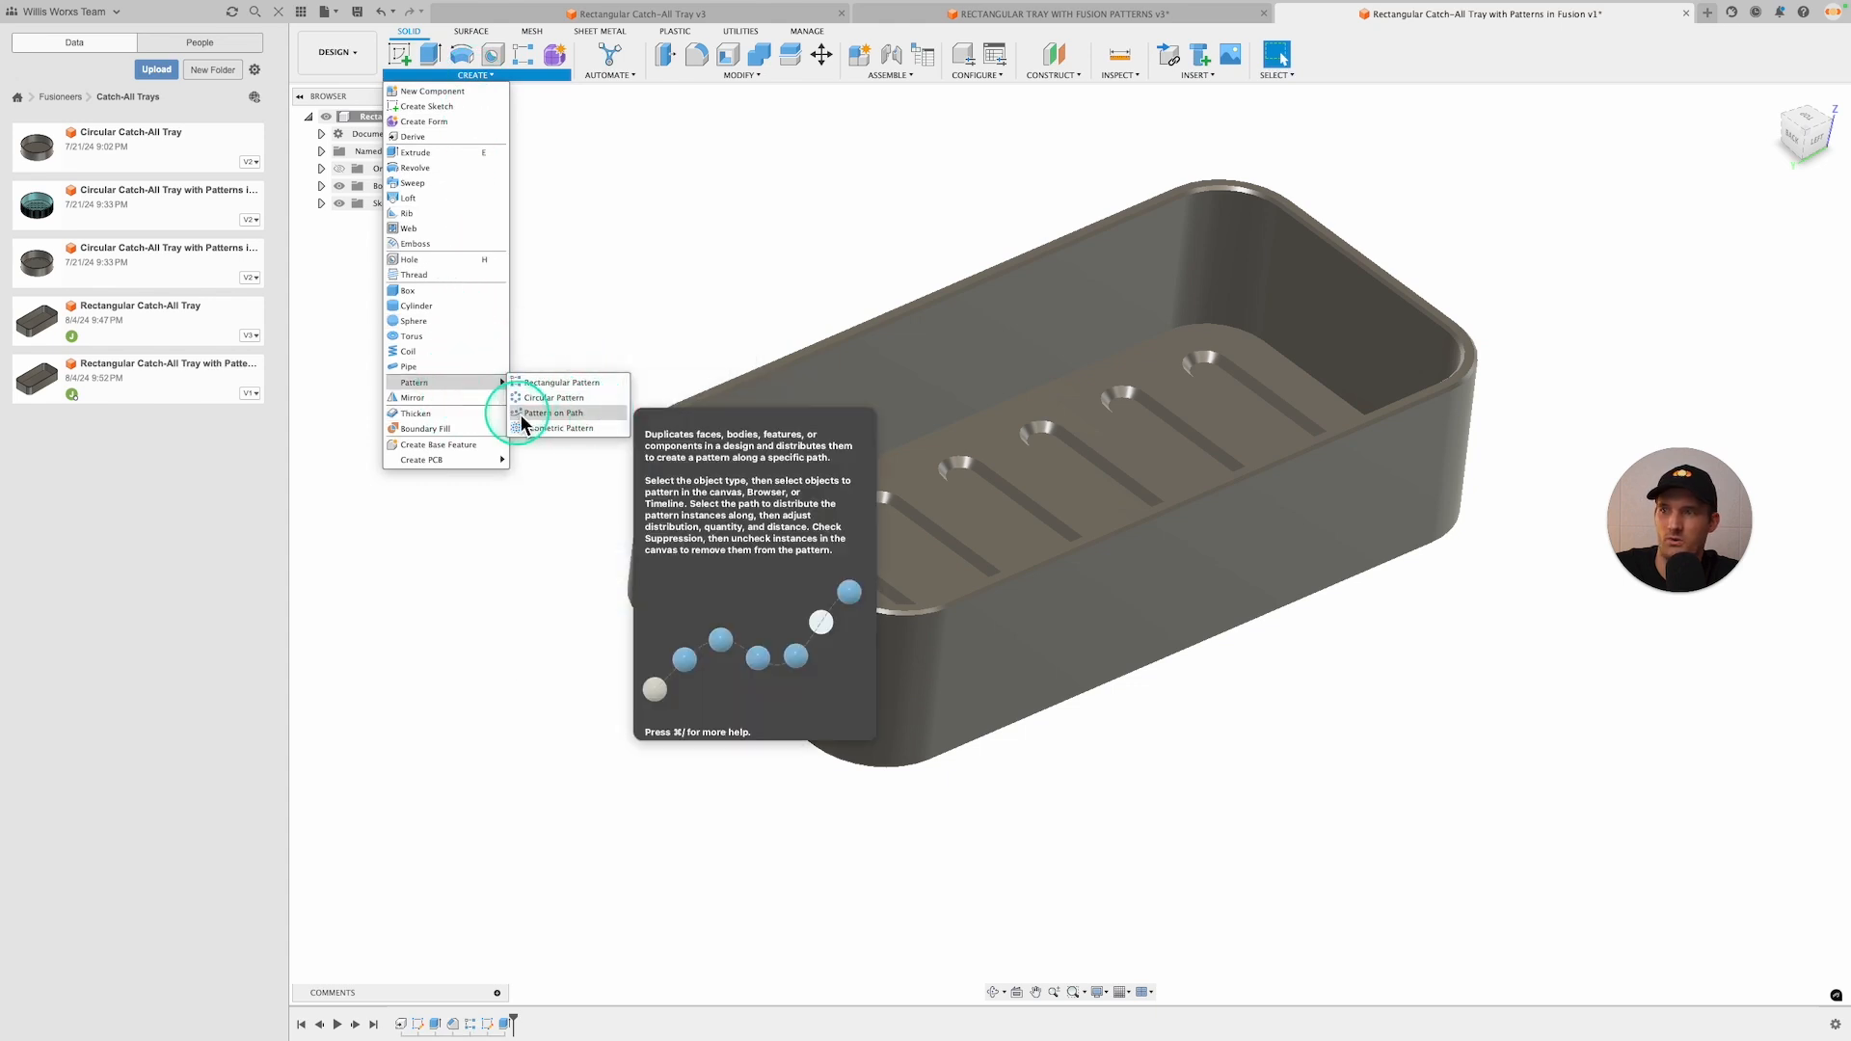
left_click(576, 420)
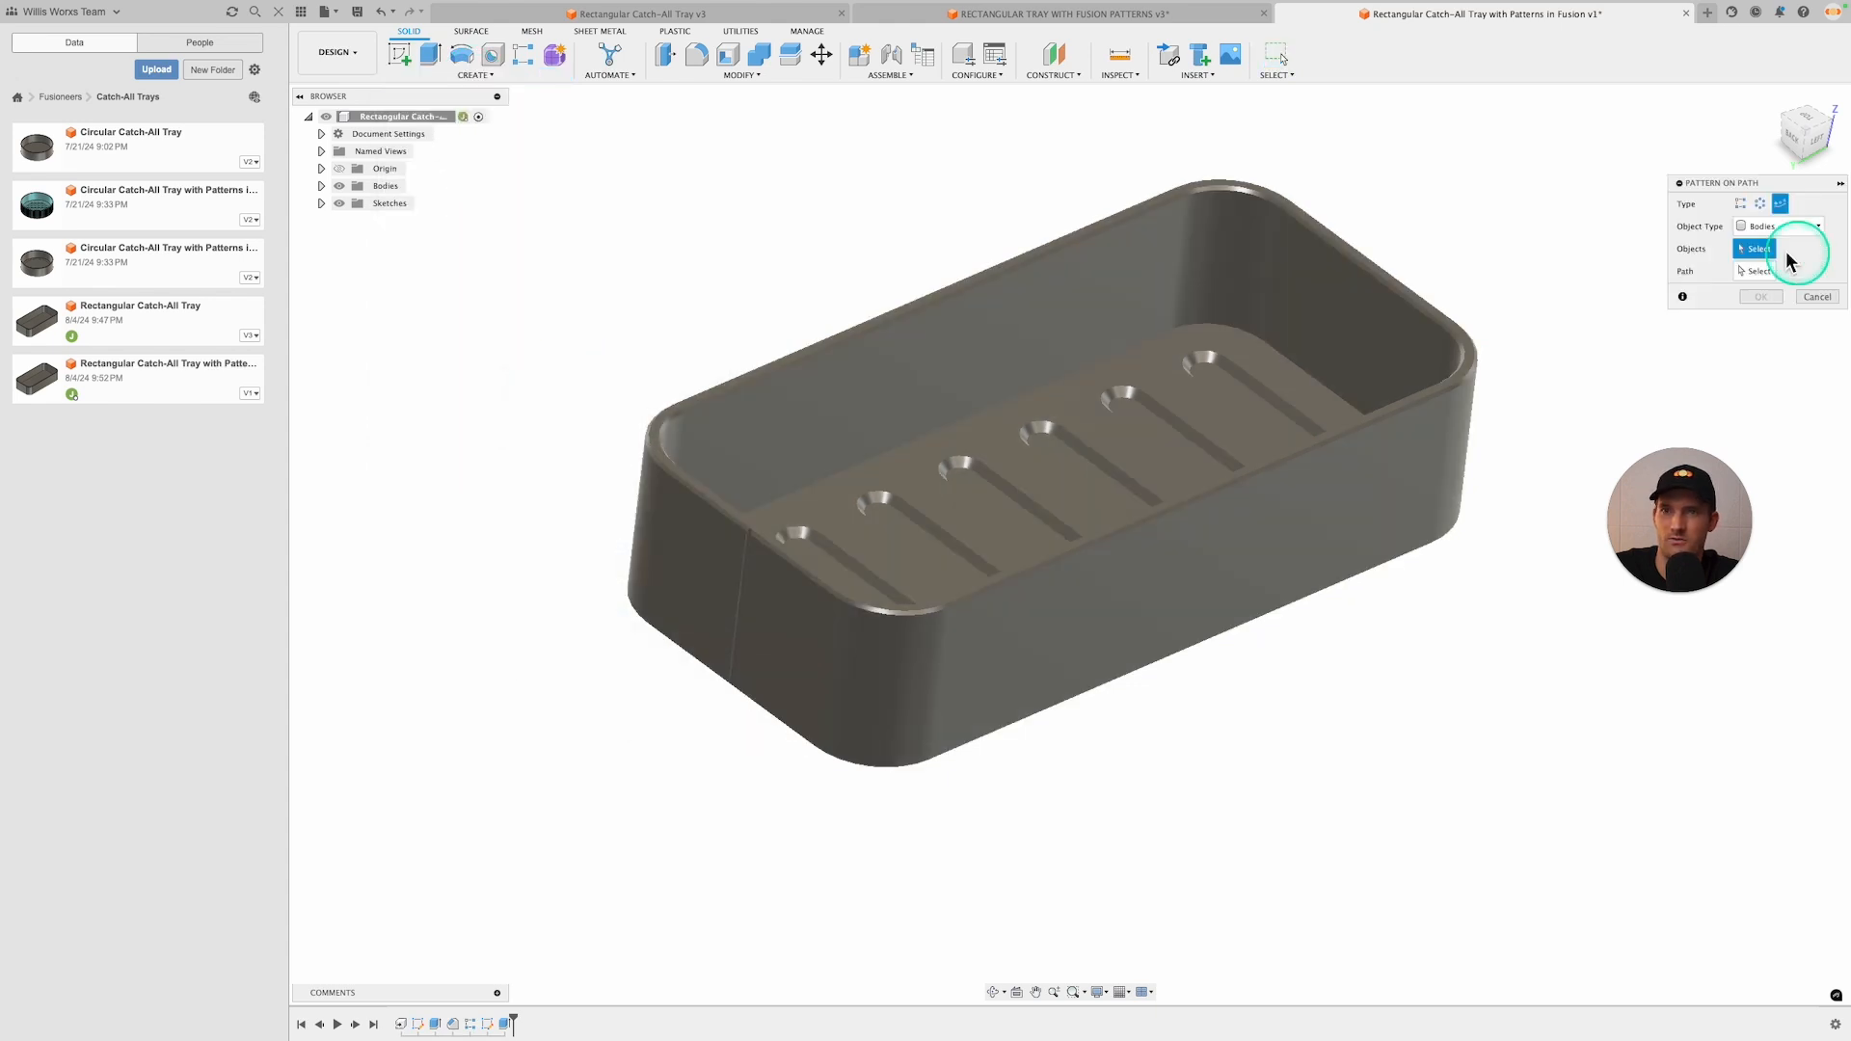
left_click(1819, 228)
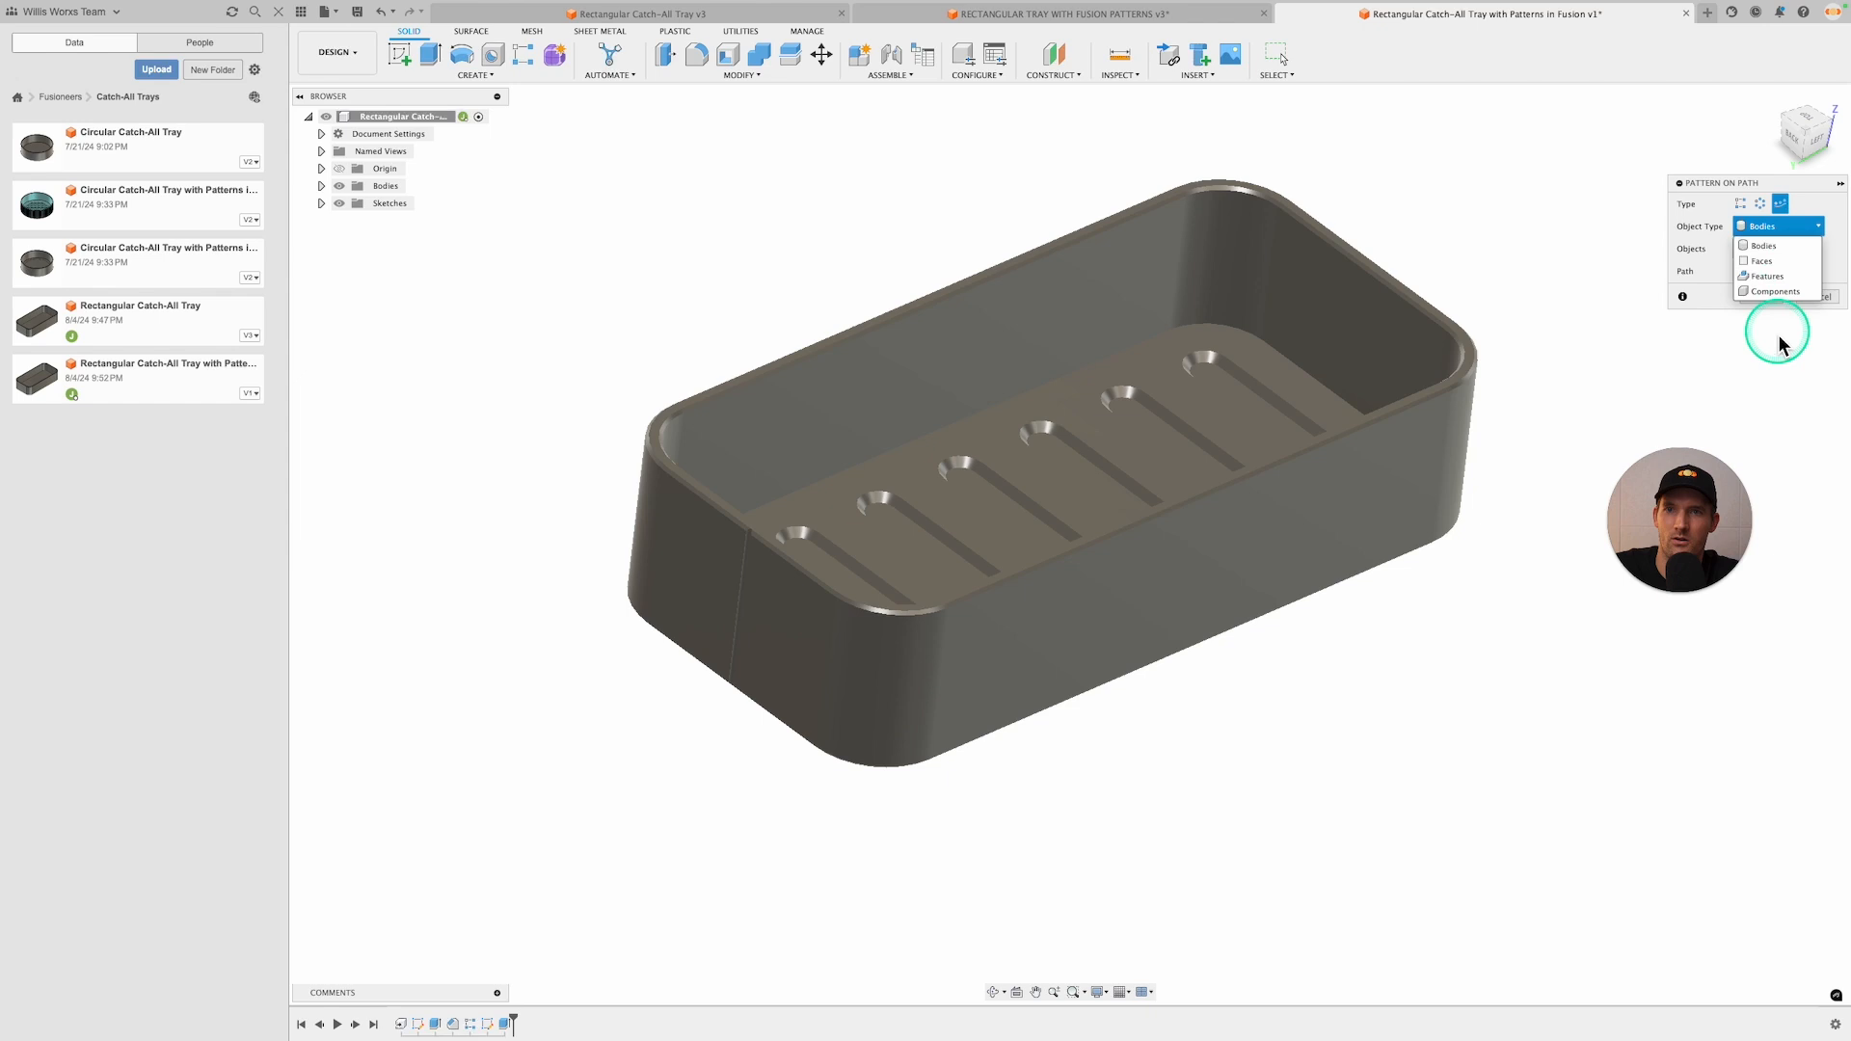
left_click(1764, 266)
left_click(509, 1014)
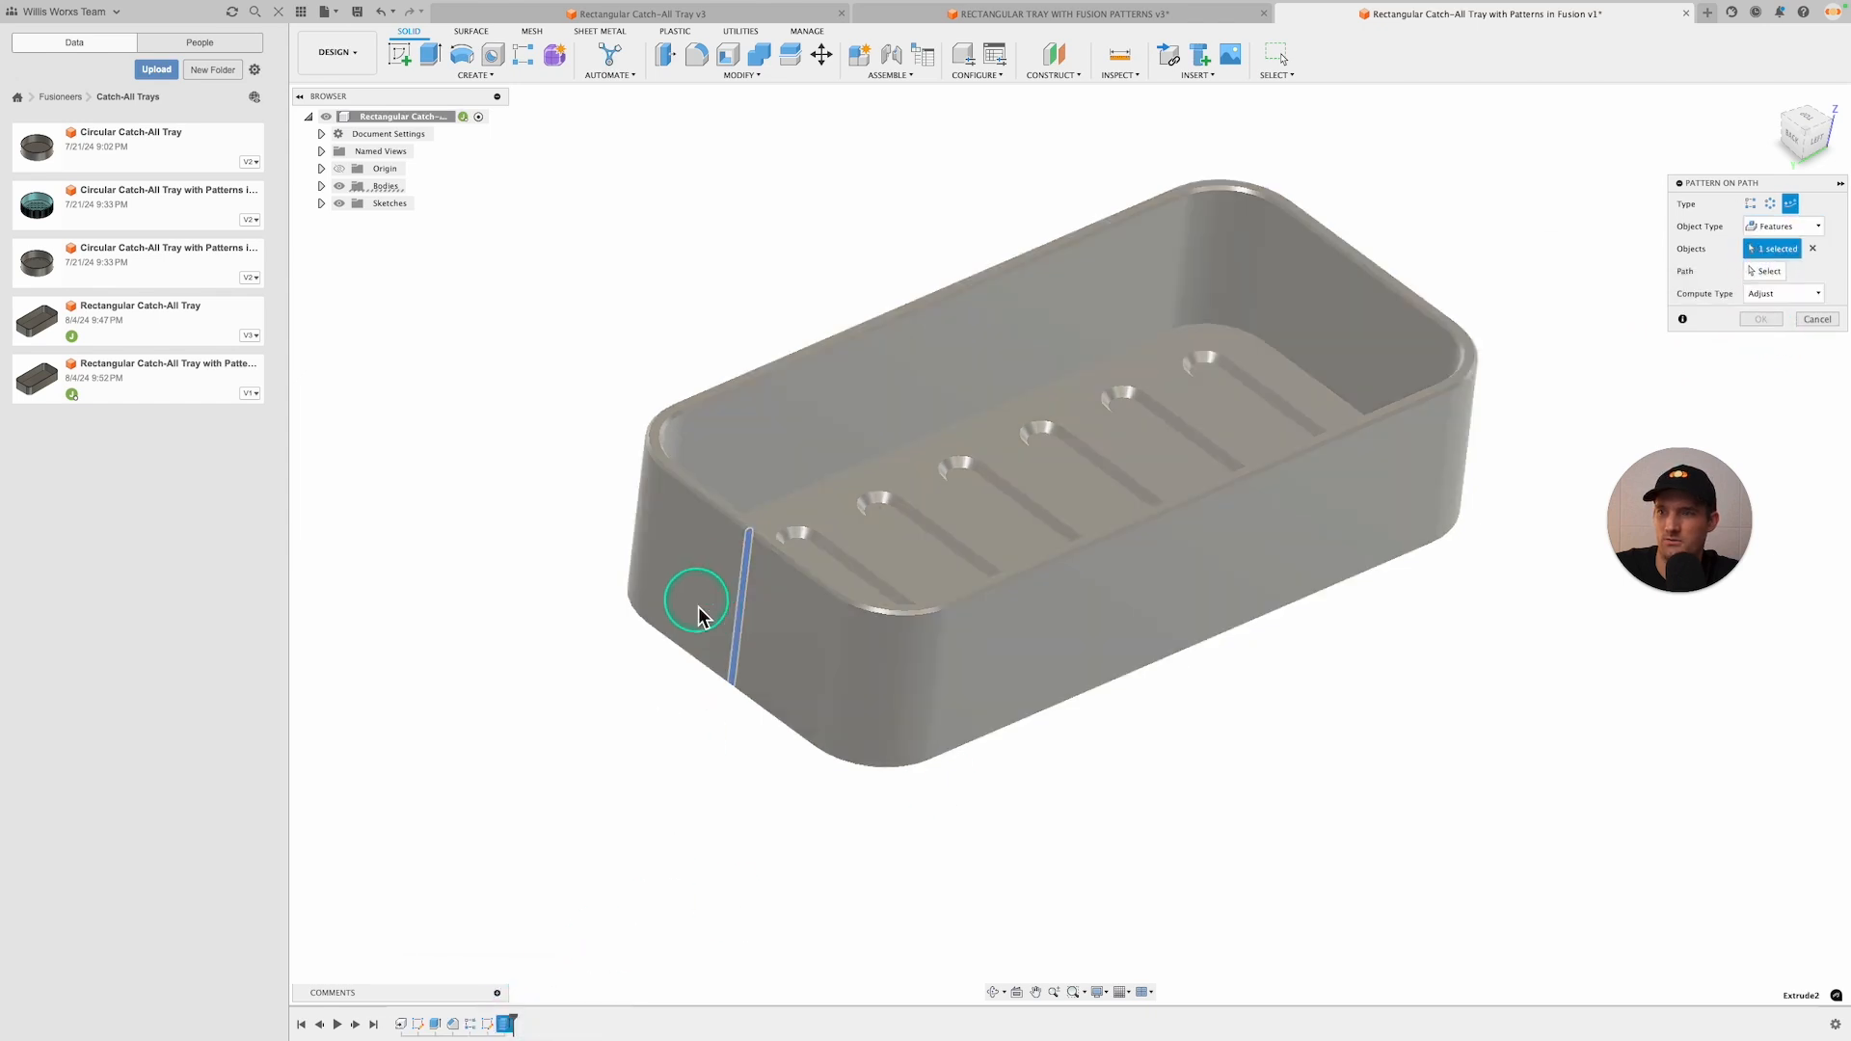
Use the closed outer edge of the tray's top rim as the pattern path
left_click(1774, 271)
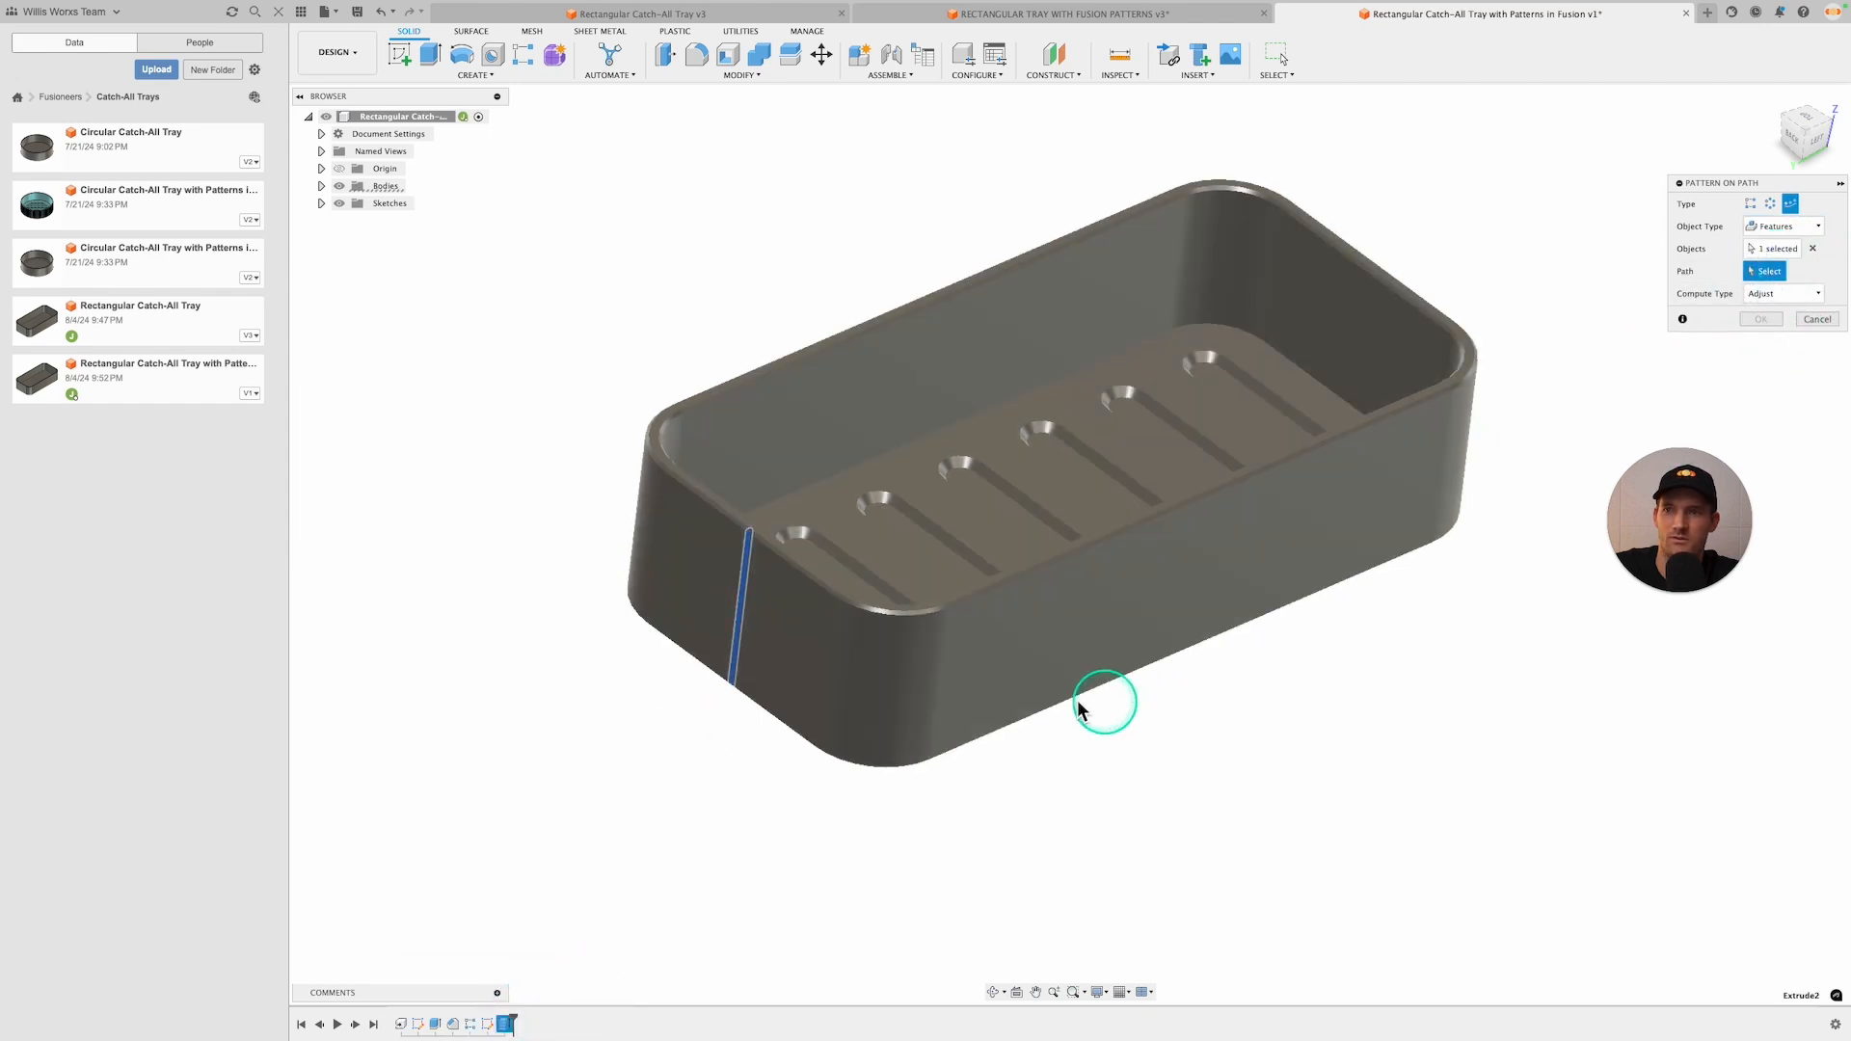
scroll(900, 632, "up", 5)
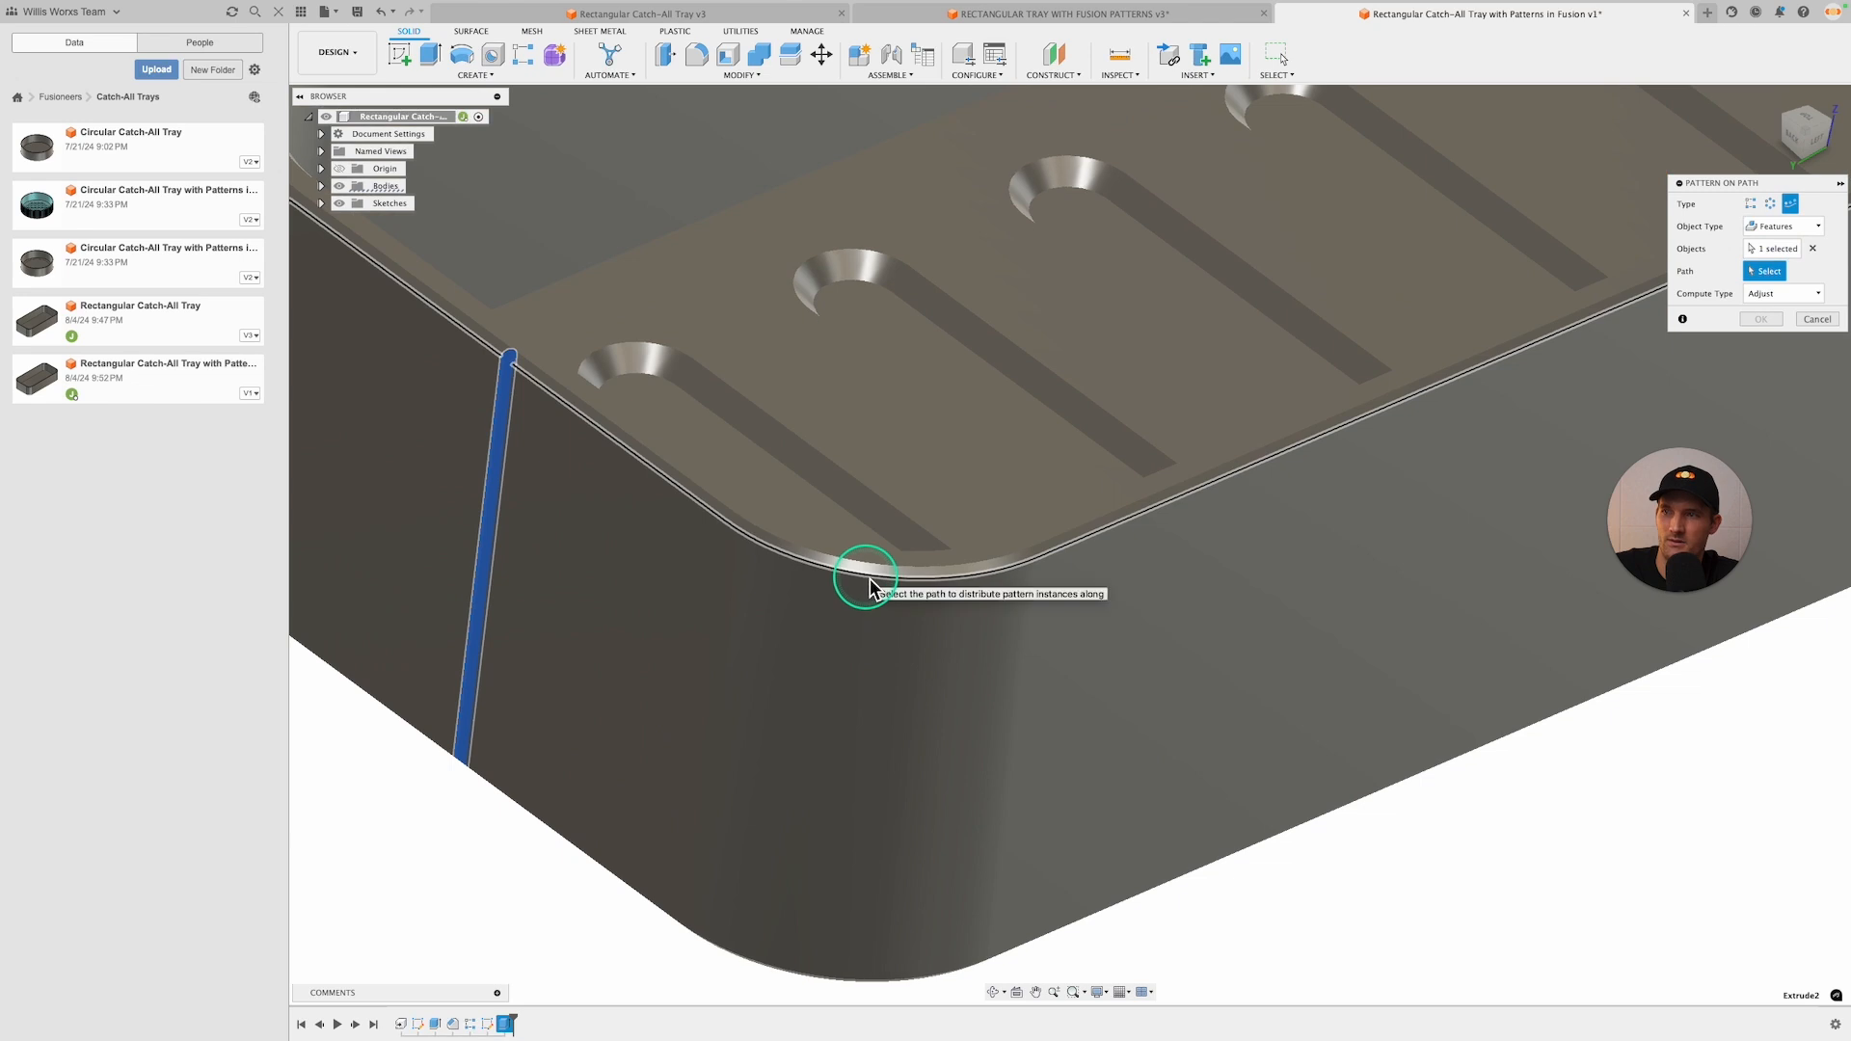
left_click(867, 578)
scroll(859, 575, "down", 5)
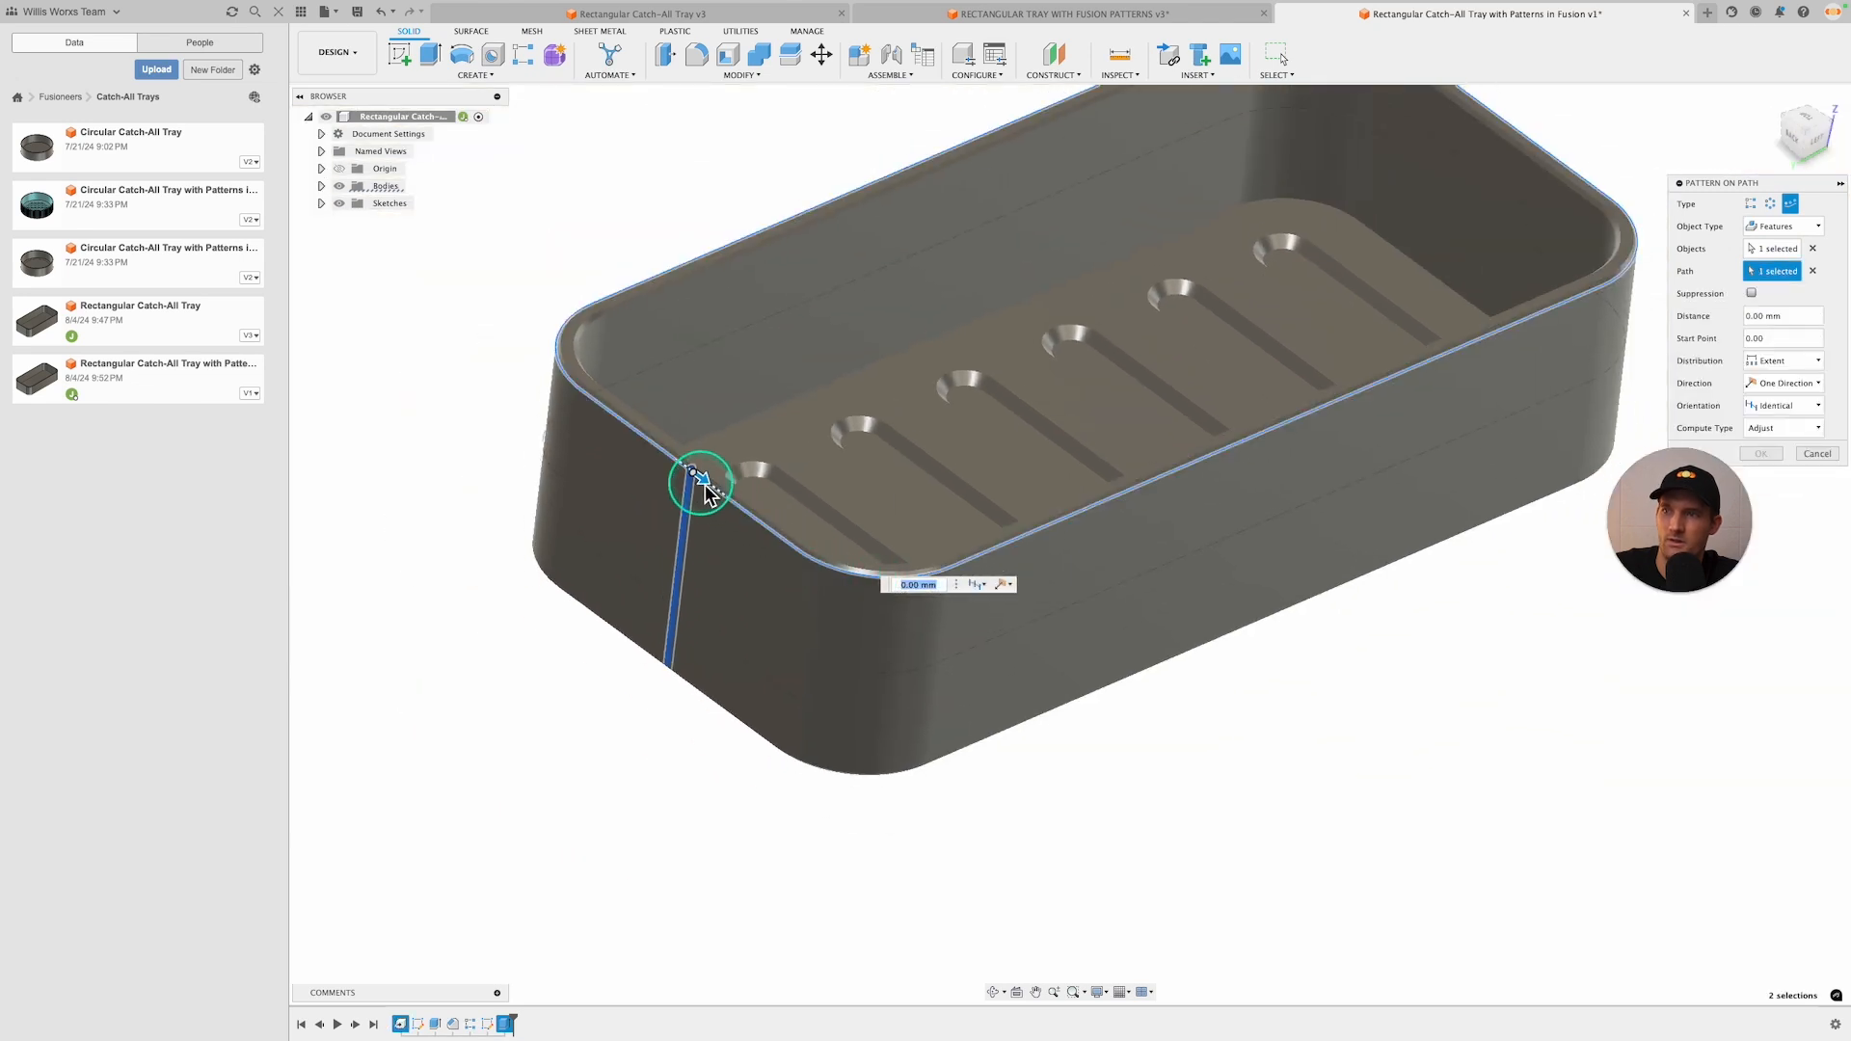
Stretch the pattern's extent along the rim to the opposite short end, a distance of about 140.5 mm
left_click_drag(704, 491, 1242, 502)
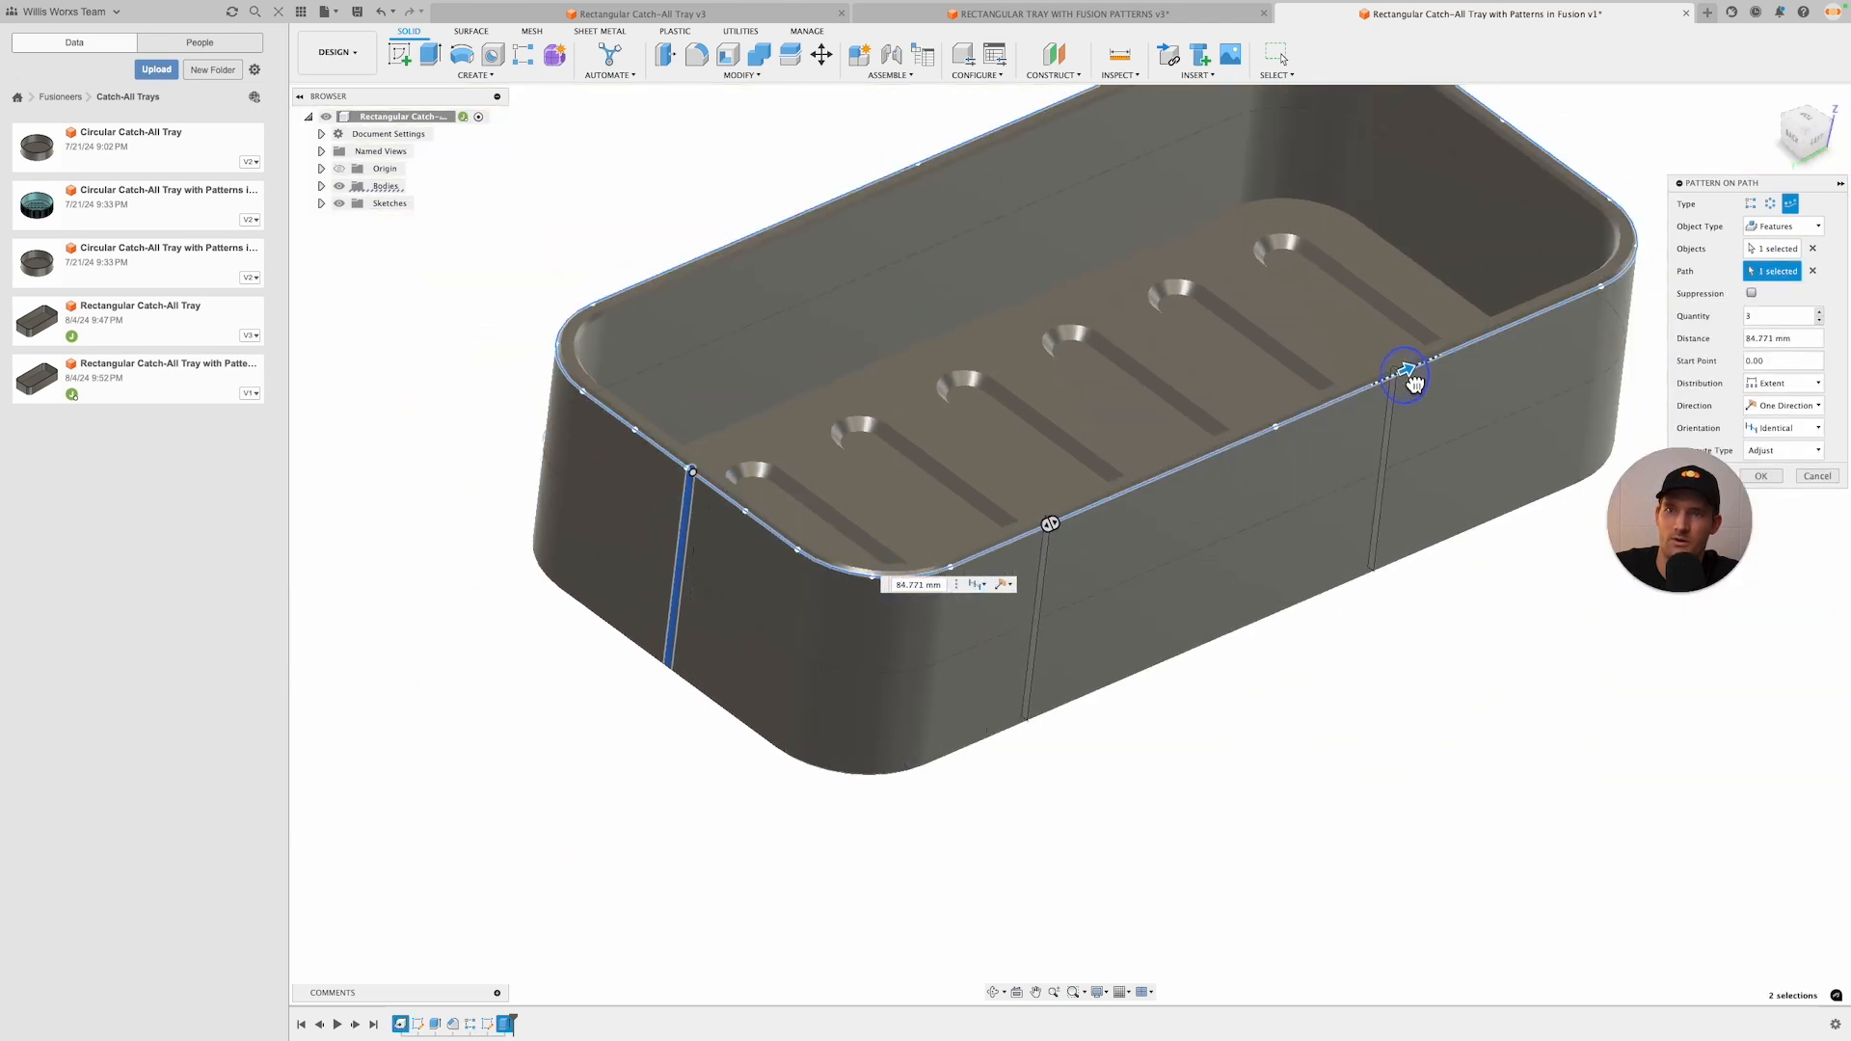
middle_click_drag(1490, 352, 1043, 757)
scroll(1042, 755, "up", 3)
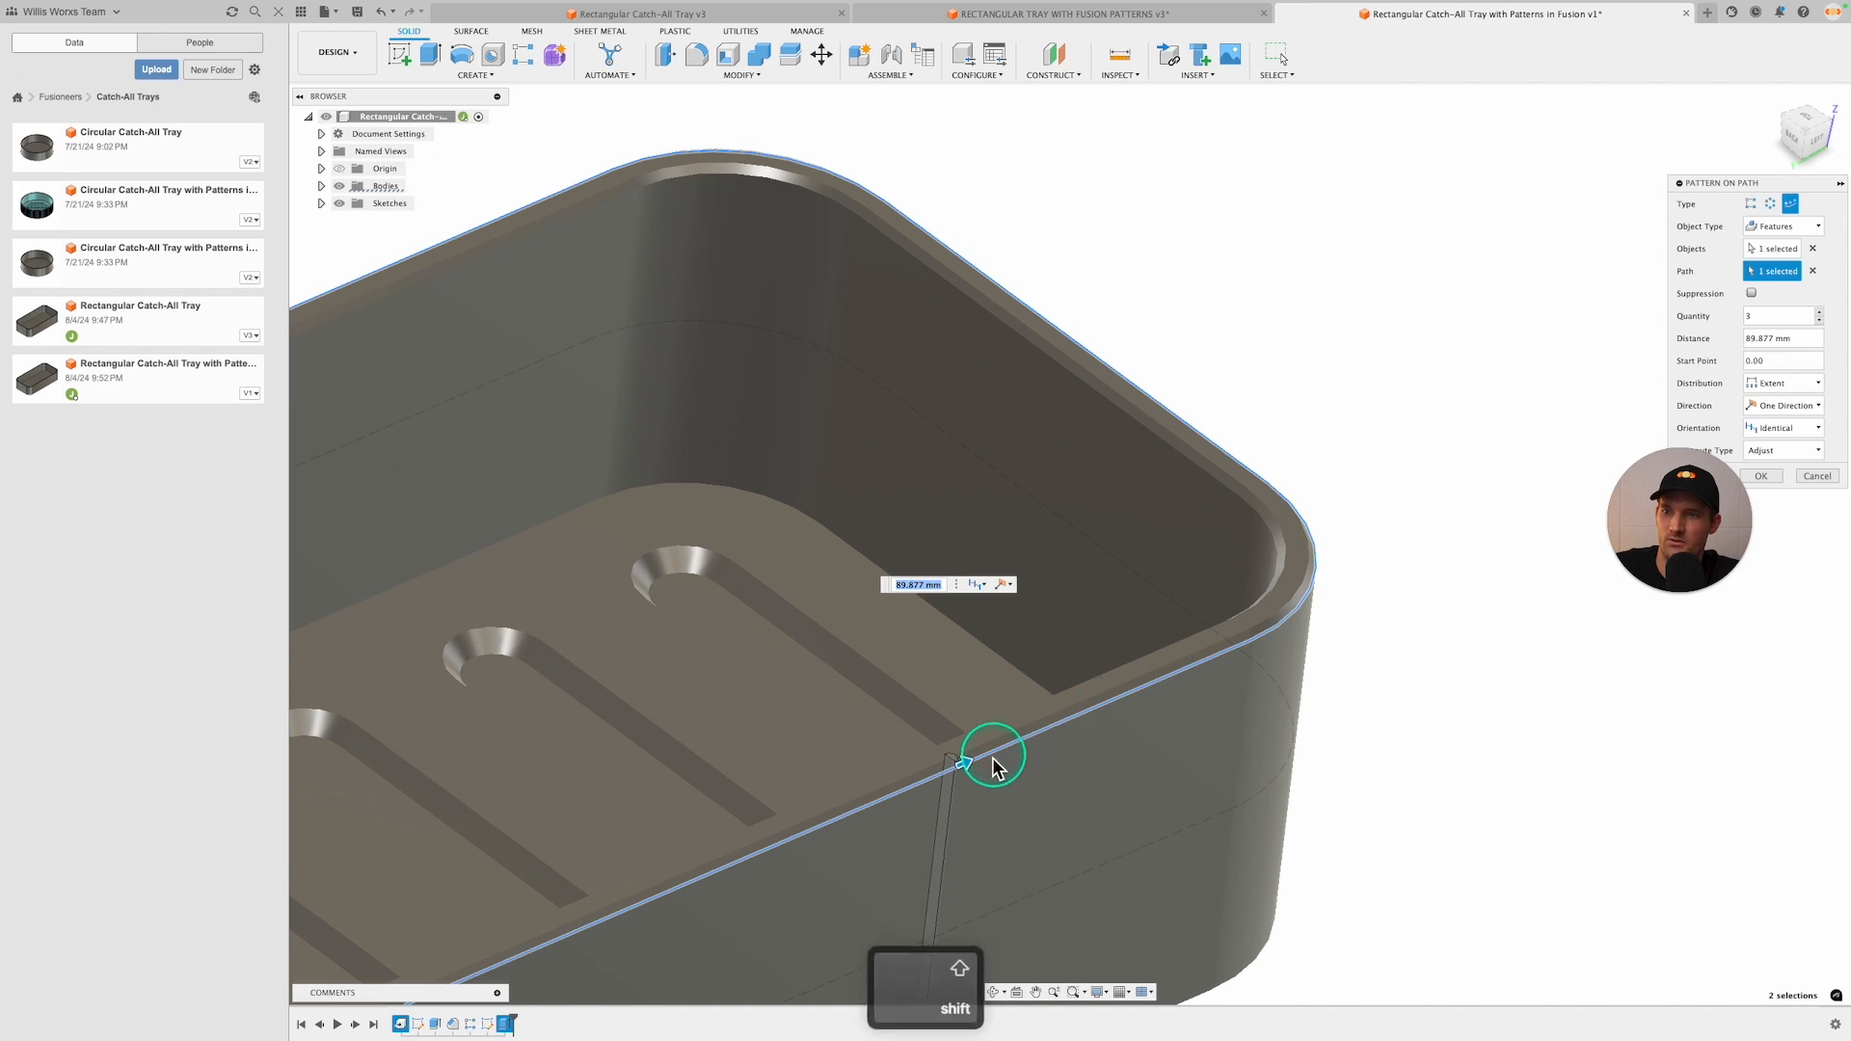
left_click_drag(969, 768, 1090, 357)
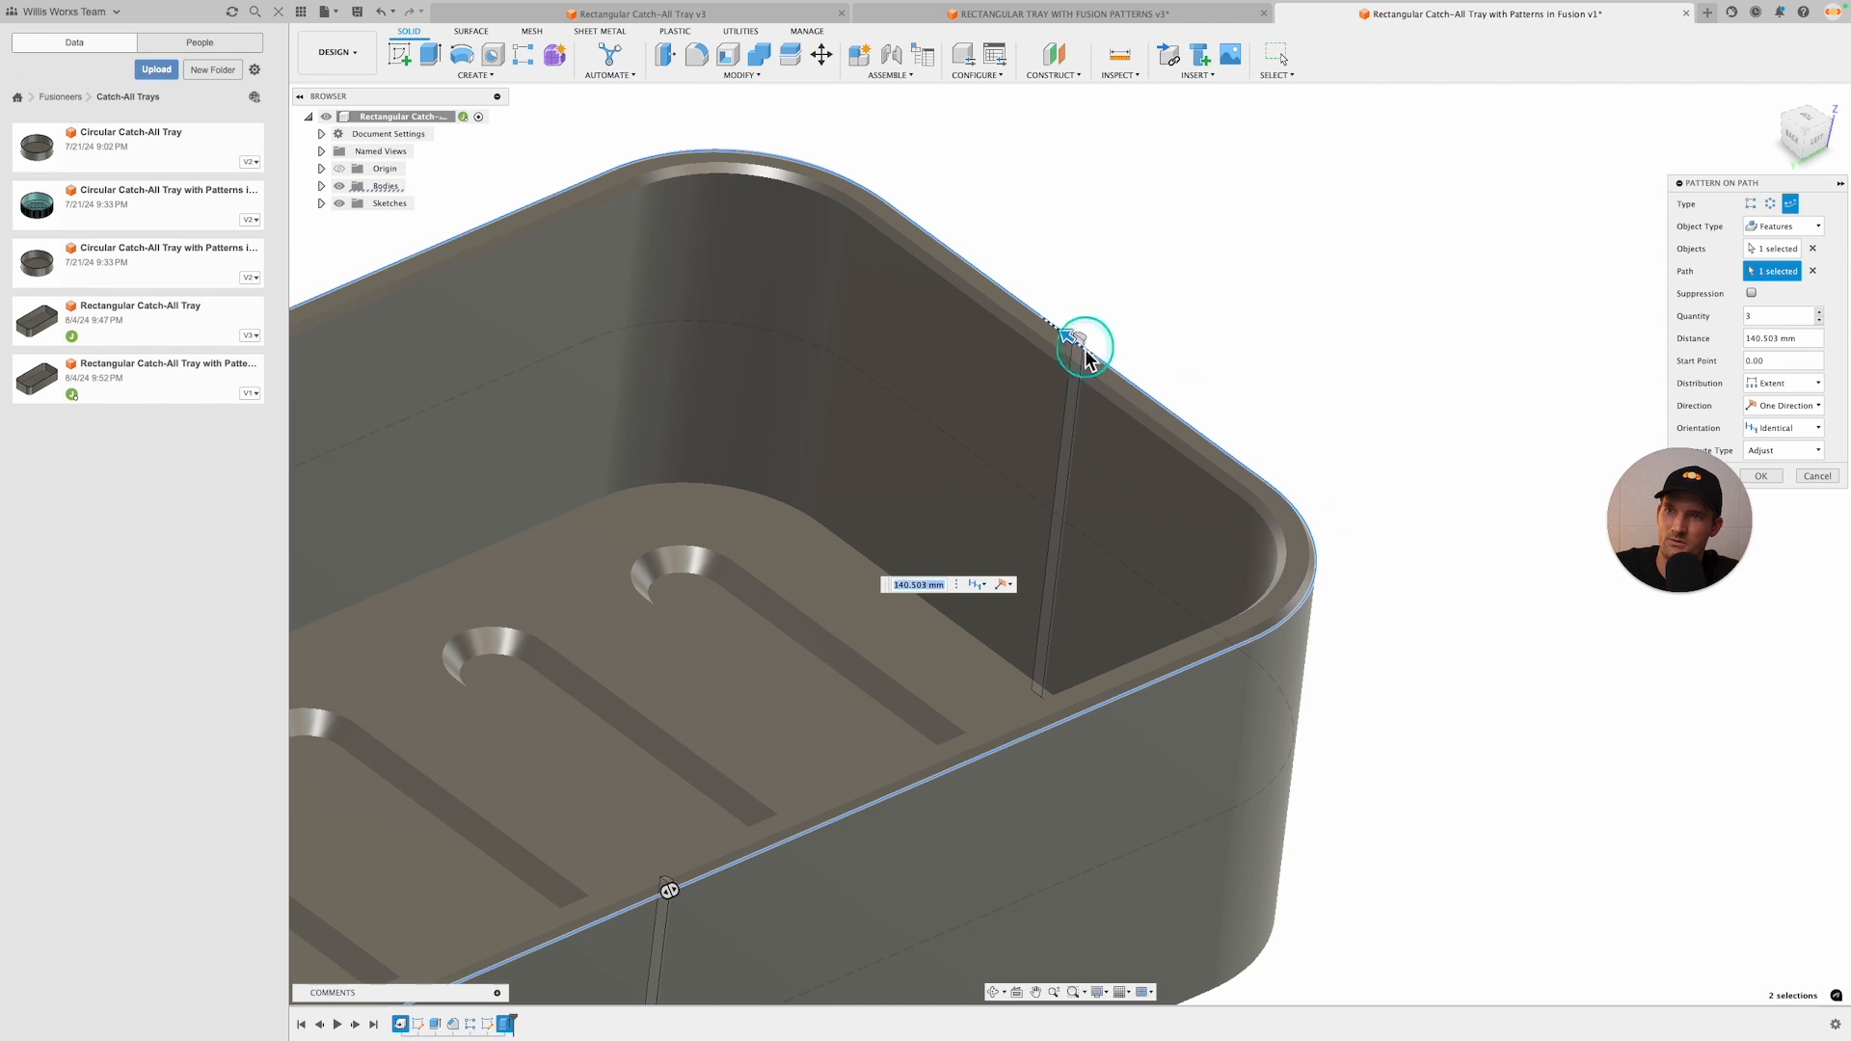
Fine-tune the pattern distance in the top view to about 141.05 mm at the far short edge
scroll(1115, 314, "up", 6)
middle_click_drag(1108, 374, 1054, 400, "shift")
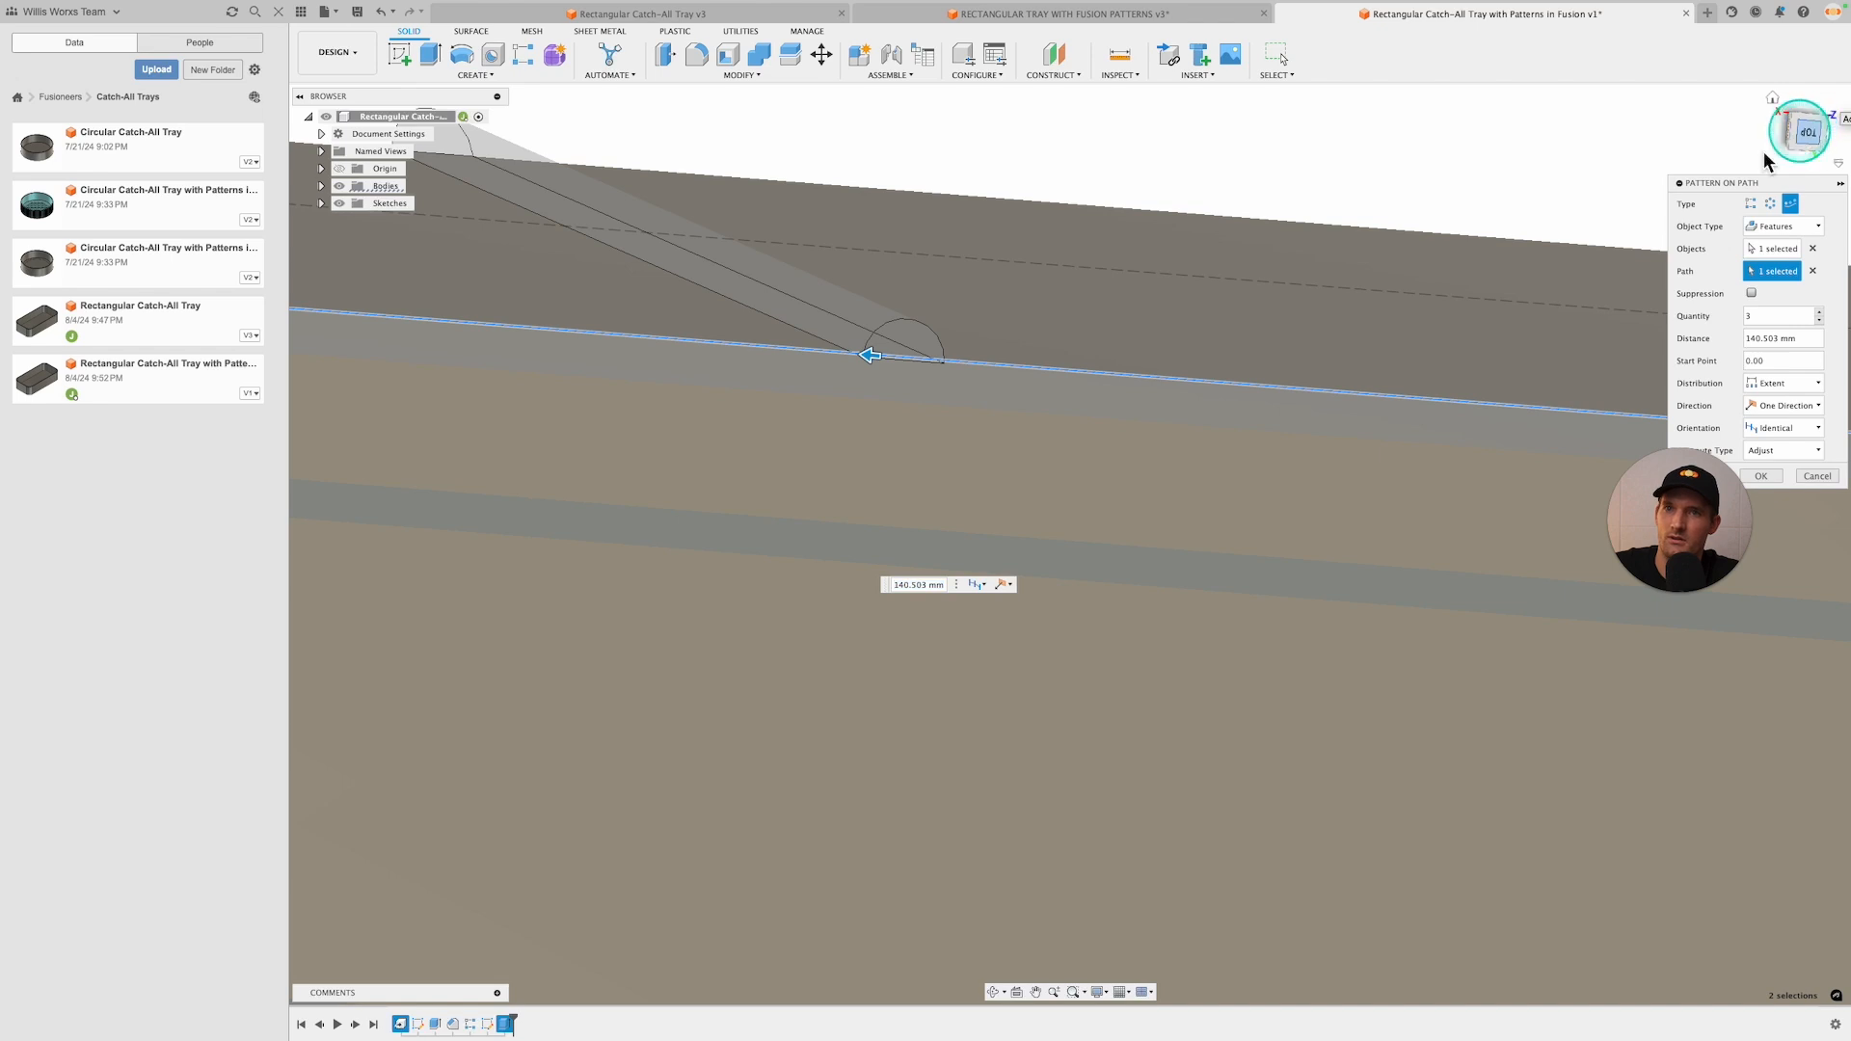
left_click(1804, 131)
scroll(1275, 338, "down", 6)
middle_click_drag(1355, 337, 735, 465)
scroll(883, 528, "up", 4)
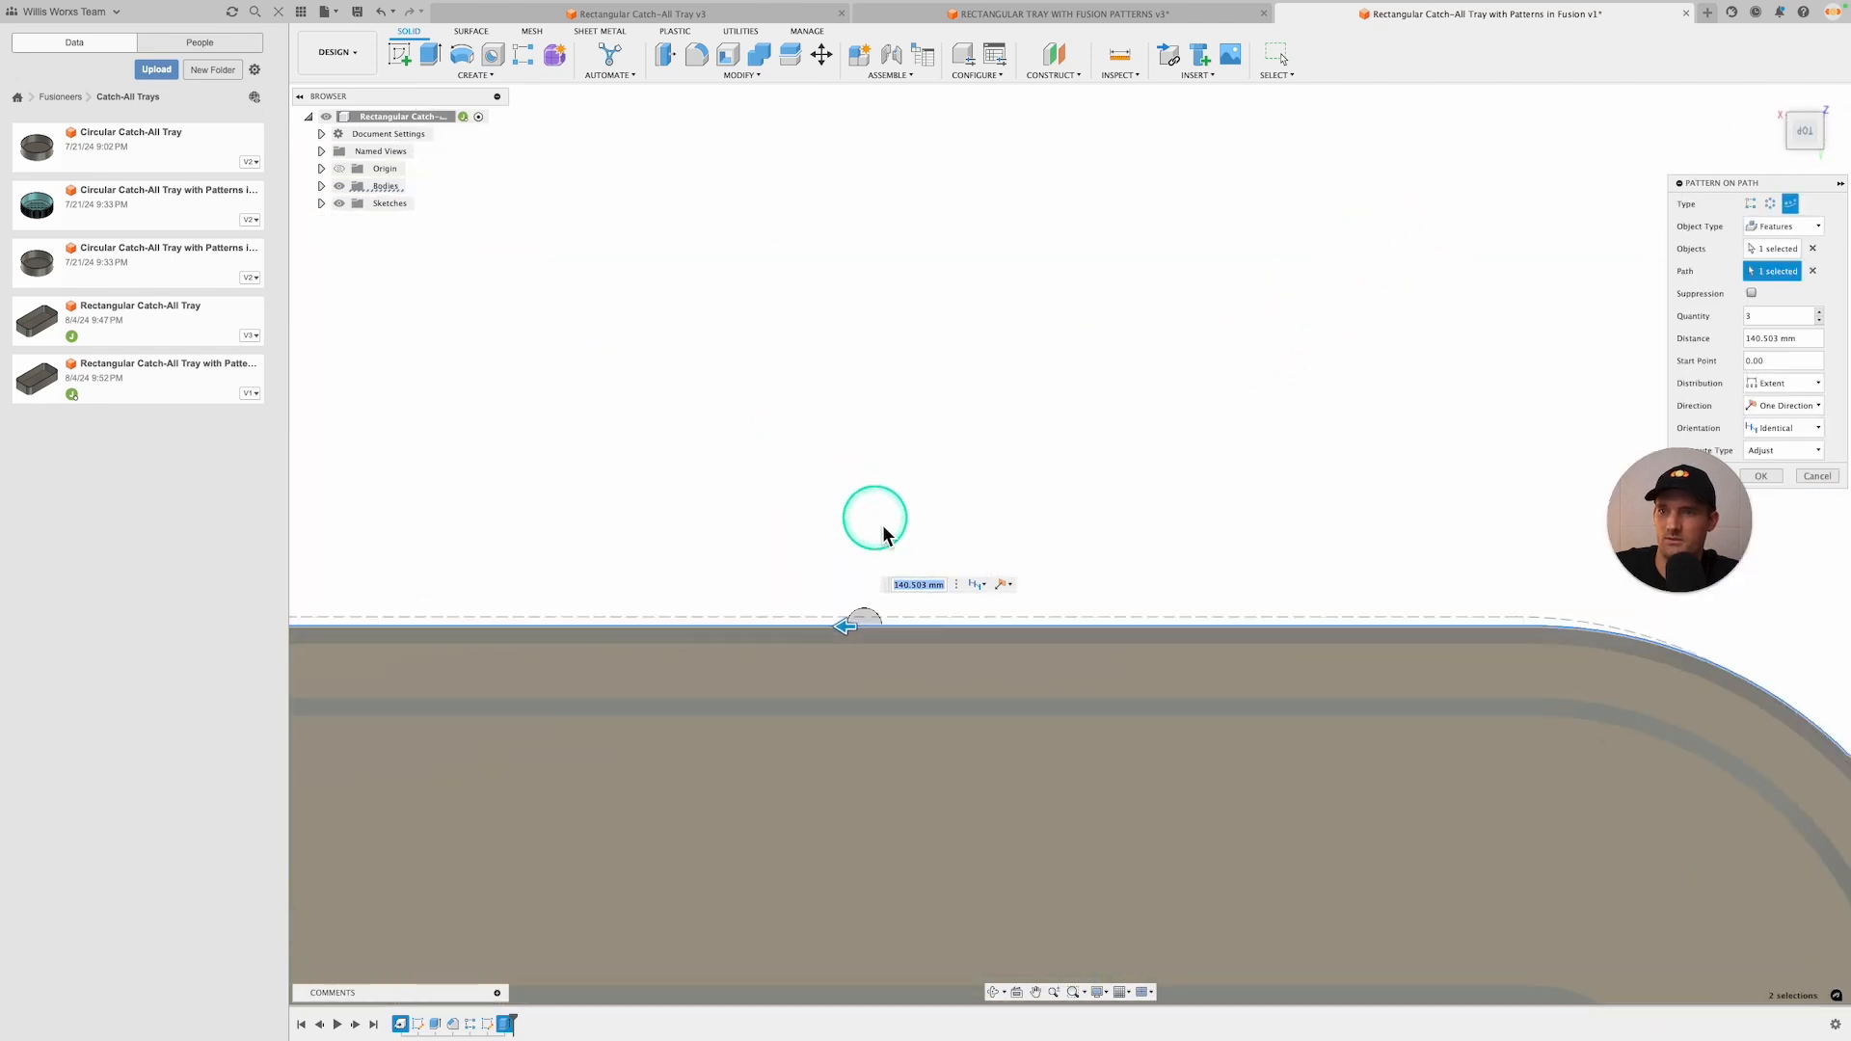
scroll(883, 529, "up", 3)
middle_click_drag(884, 528, 900, 345)
mouse_move(839, 586)
left_mouse_down()
mouse_move(911, 582)
mouse_move(872, 602)
left_mouse_up()
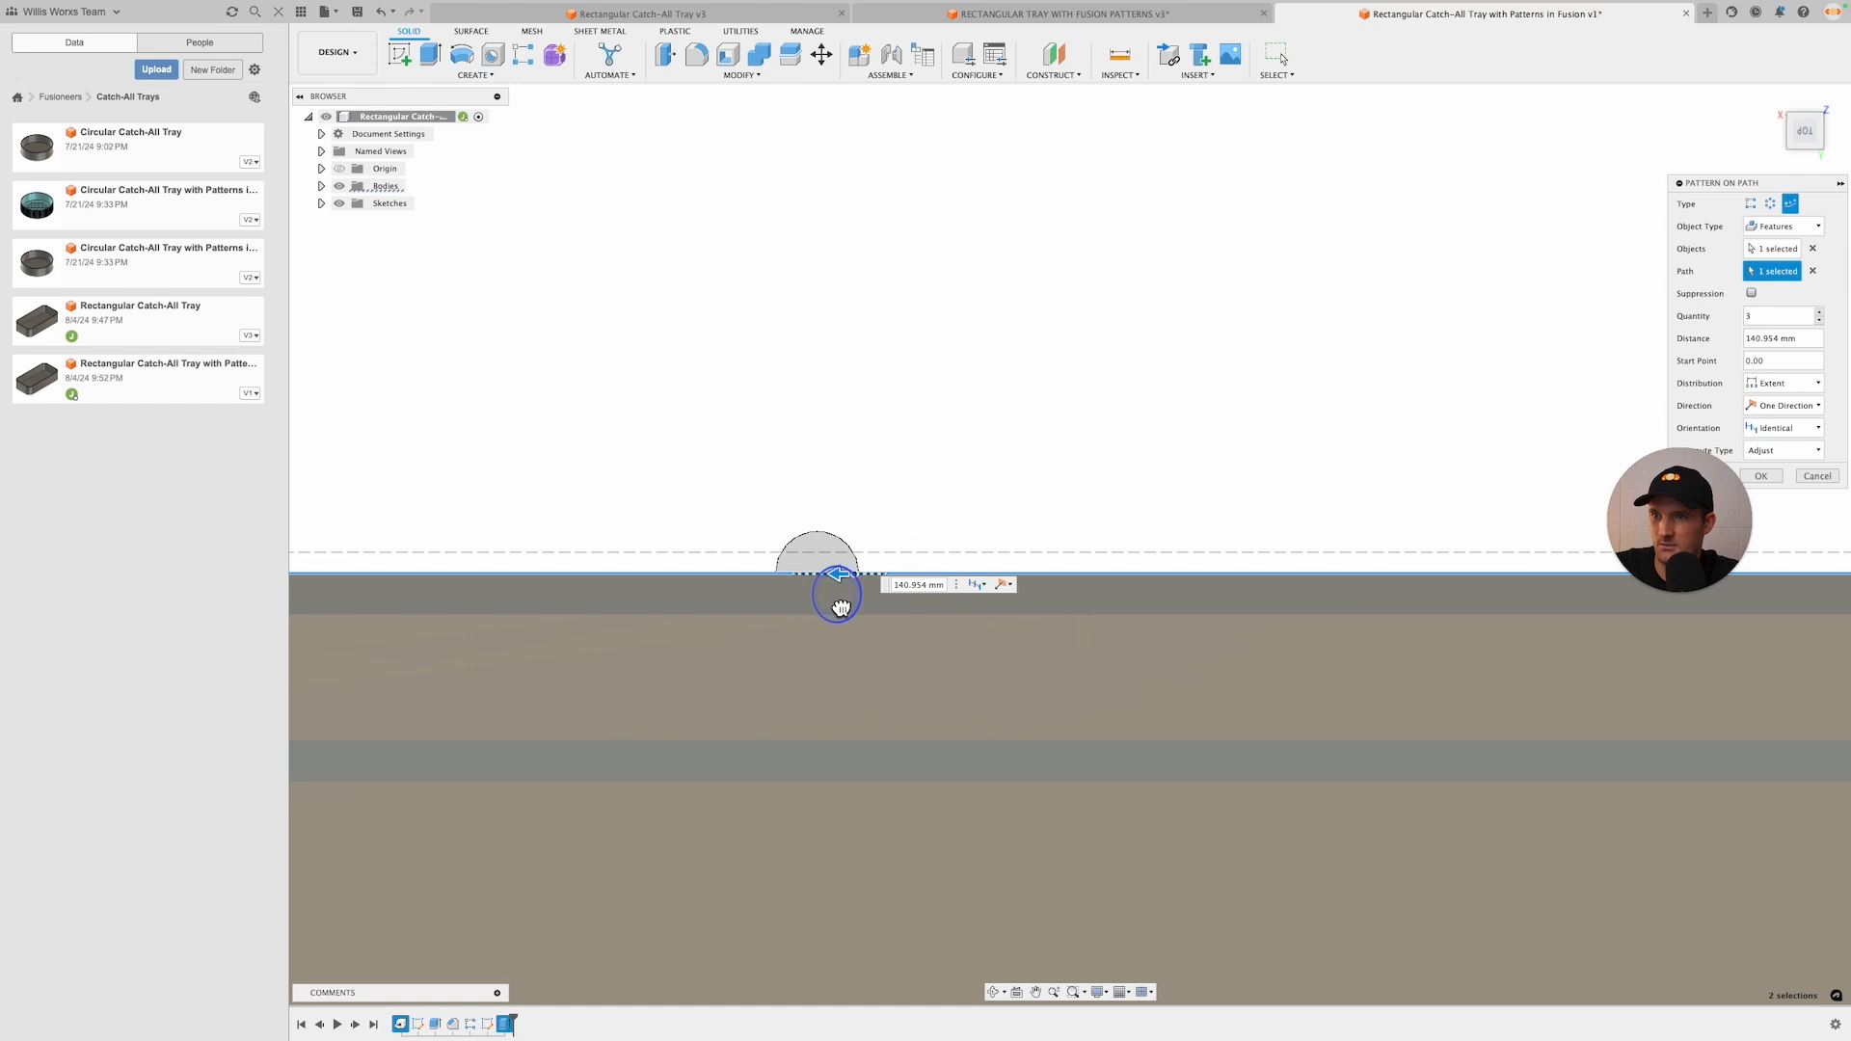
scroll(841, 608, "up", 3)
mouse_move(861, 557)
left_mouse_down()
mouse_move(839, 551)
mouse_move(880, 558)
mouse_move(872, 580)
mouse_move(842, 558)
mouse_move(864, 558)
mouse_move(790, 586)
mouse_move(782, 554)
mouse_move(882, 572)
mouse_move(826, 578)
mouse_move(870, 560)
left_mouse_up()
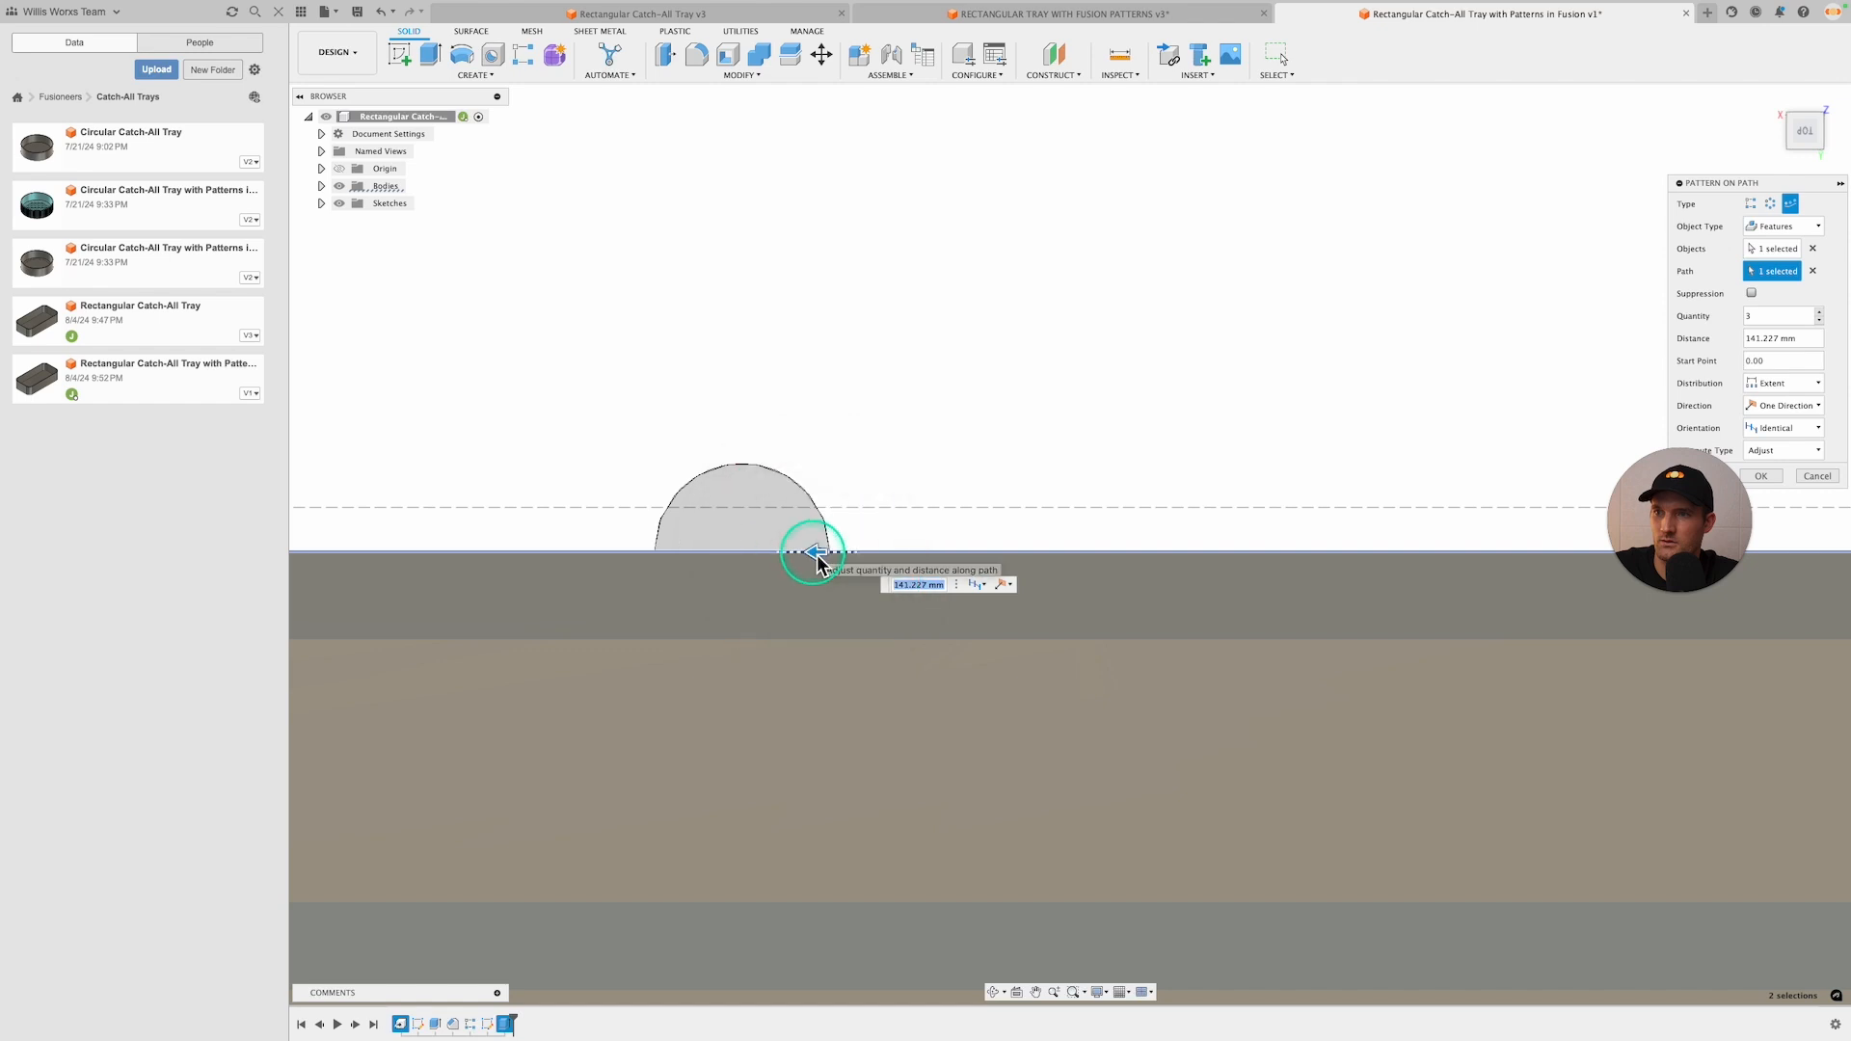
left_click_drag(817, 556, 861, 572)
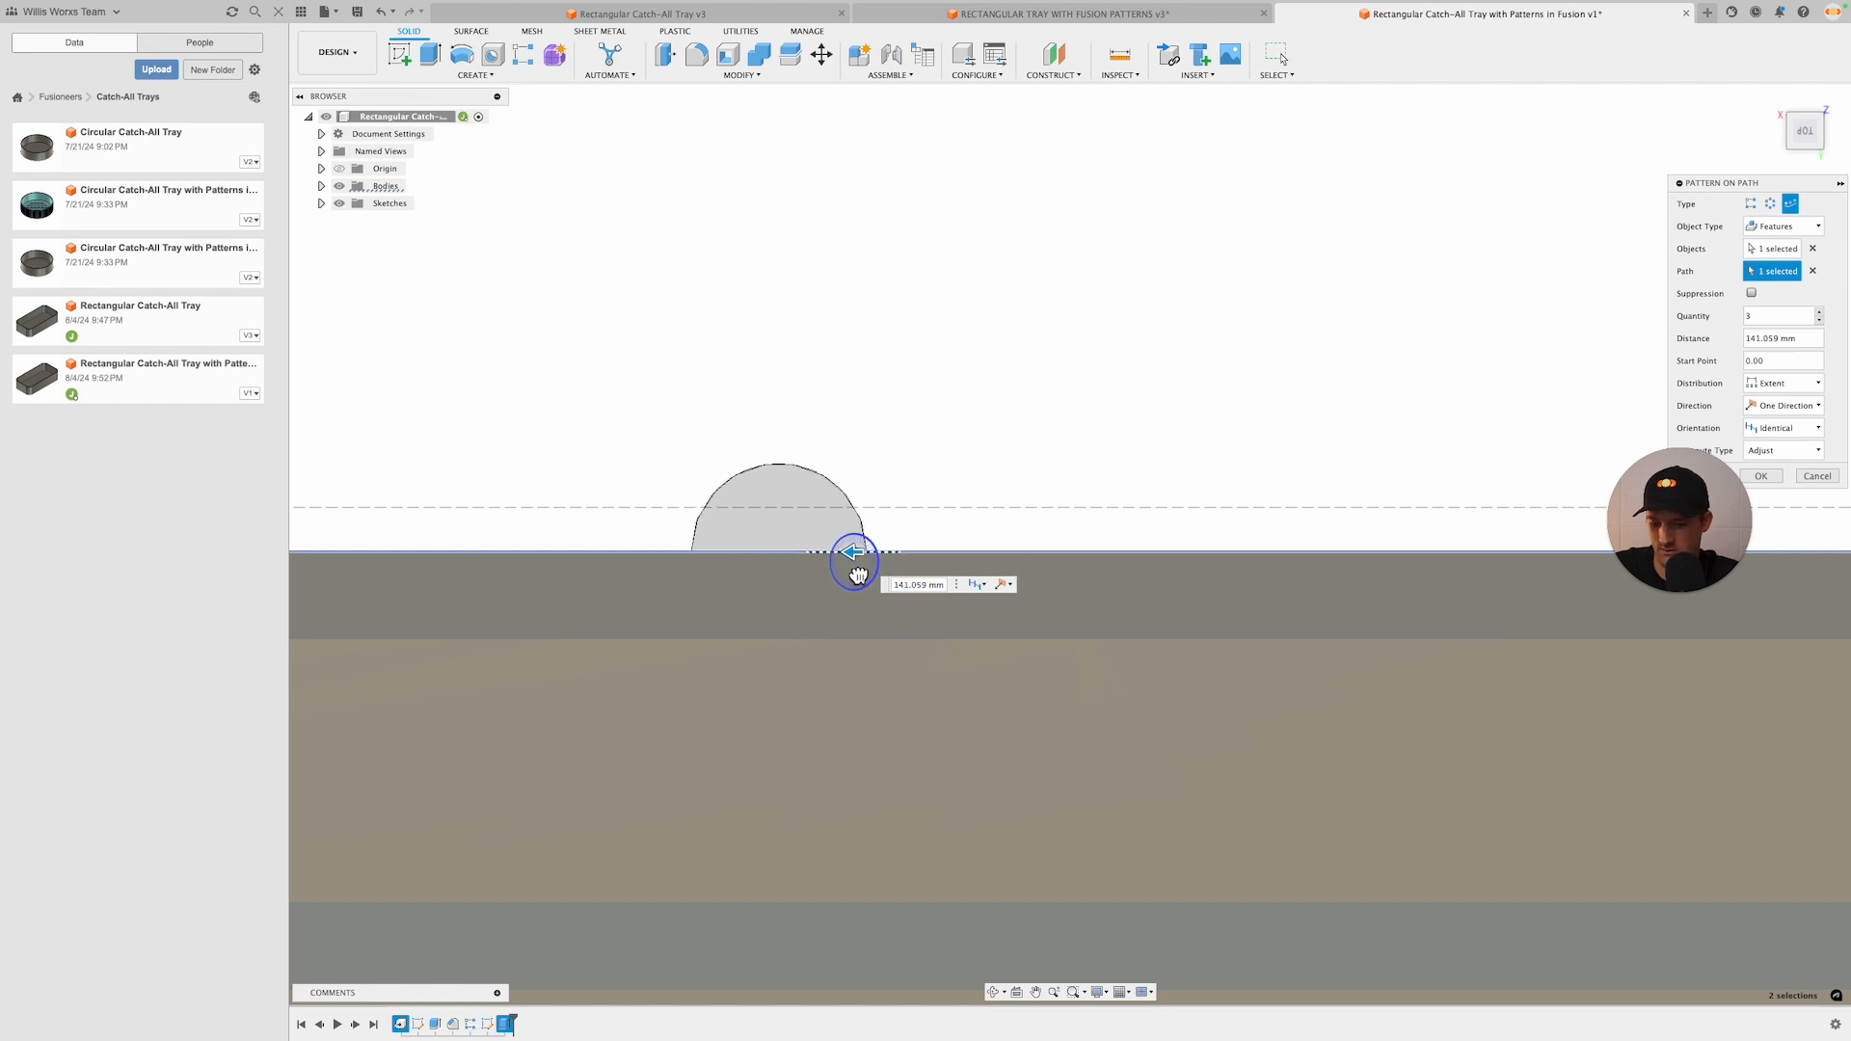
left_click_drag(857, 575, 857, 558)
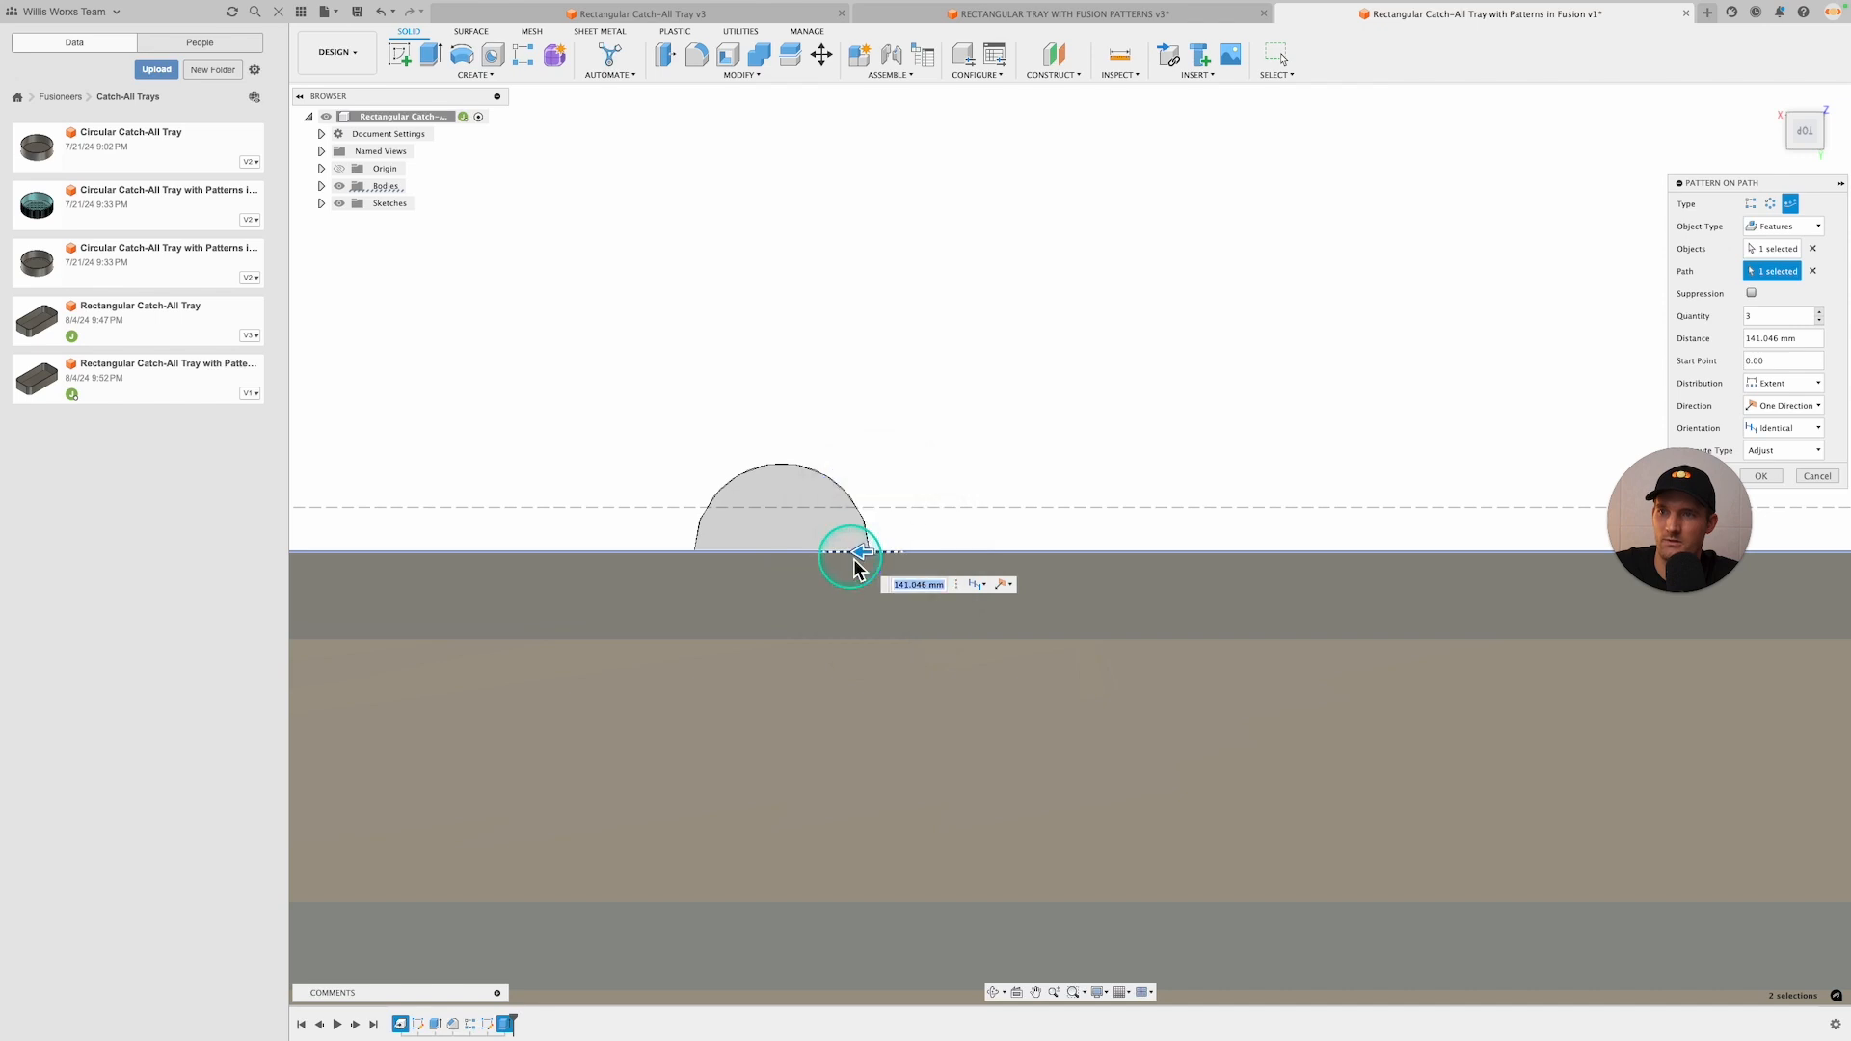
Try shortening the pattern distance by 0.5 mm, entering 141.046 mm - 0.5 mm
scroll(868, 555, "up", 3)
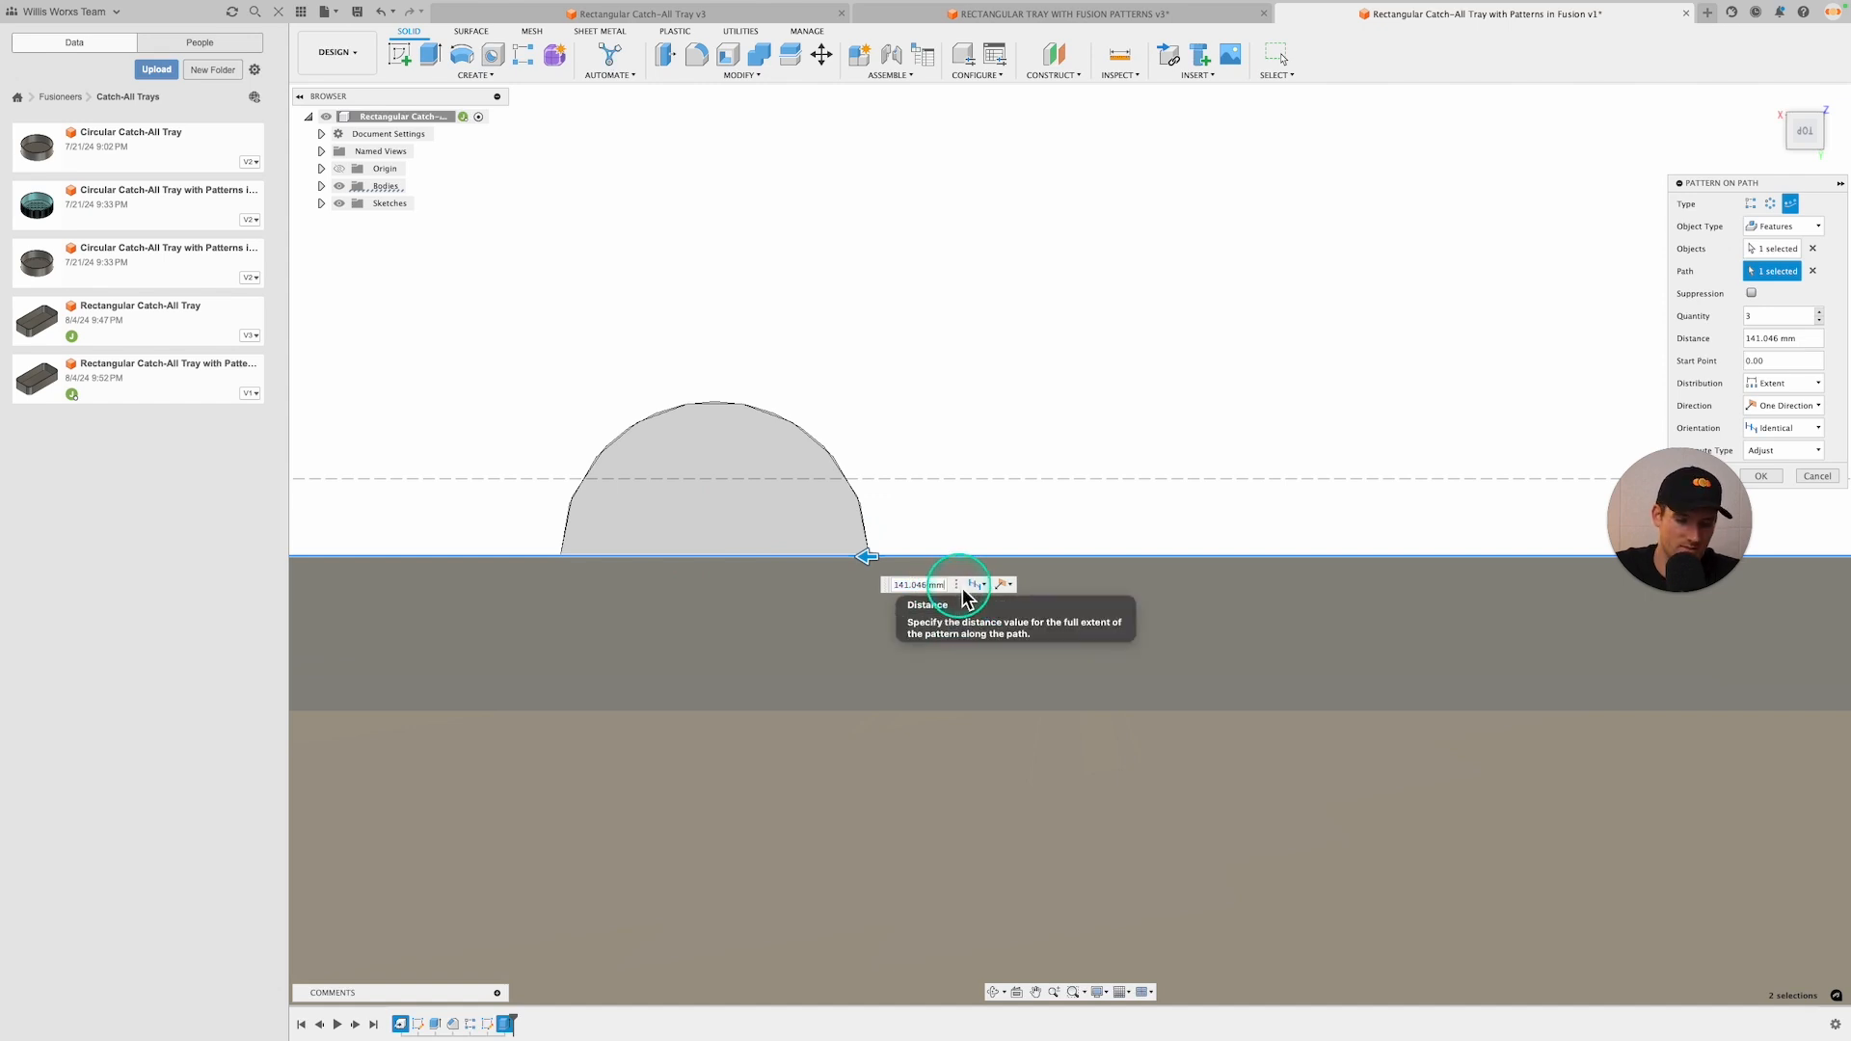
type("-")
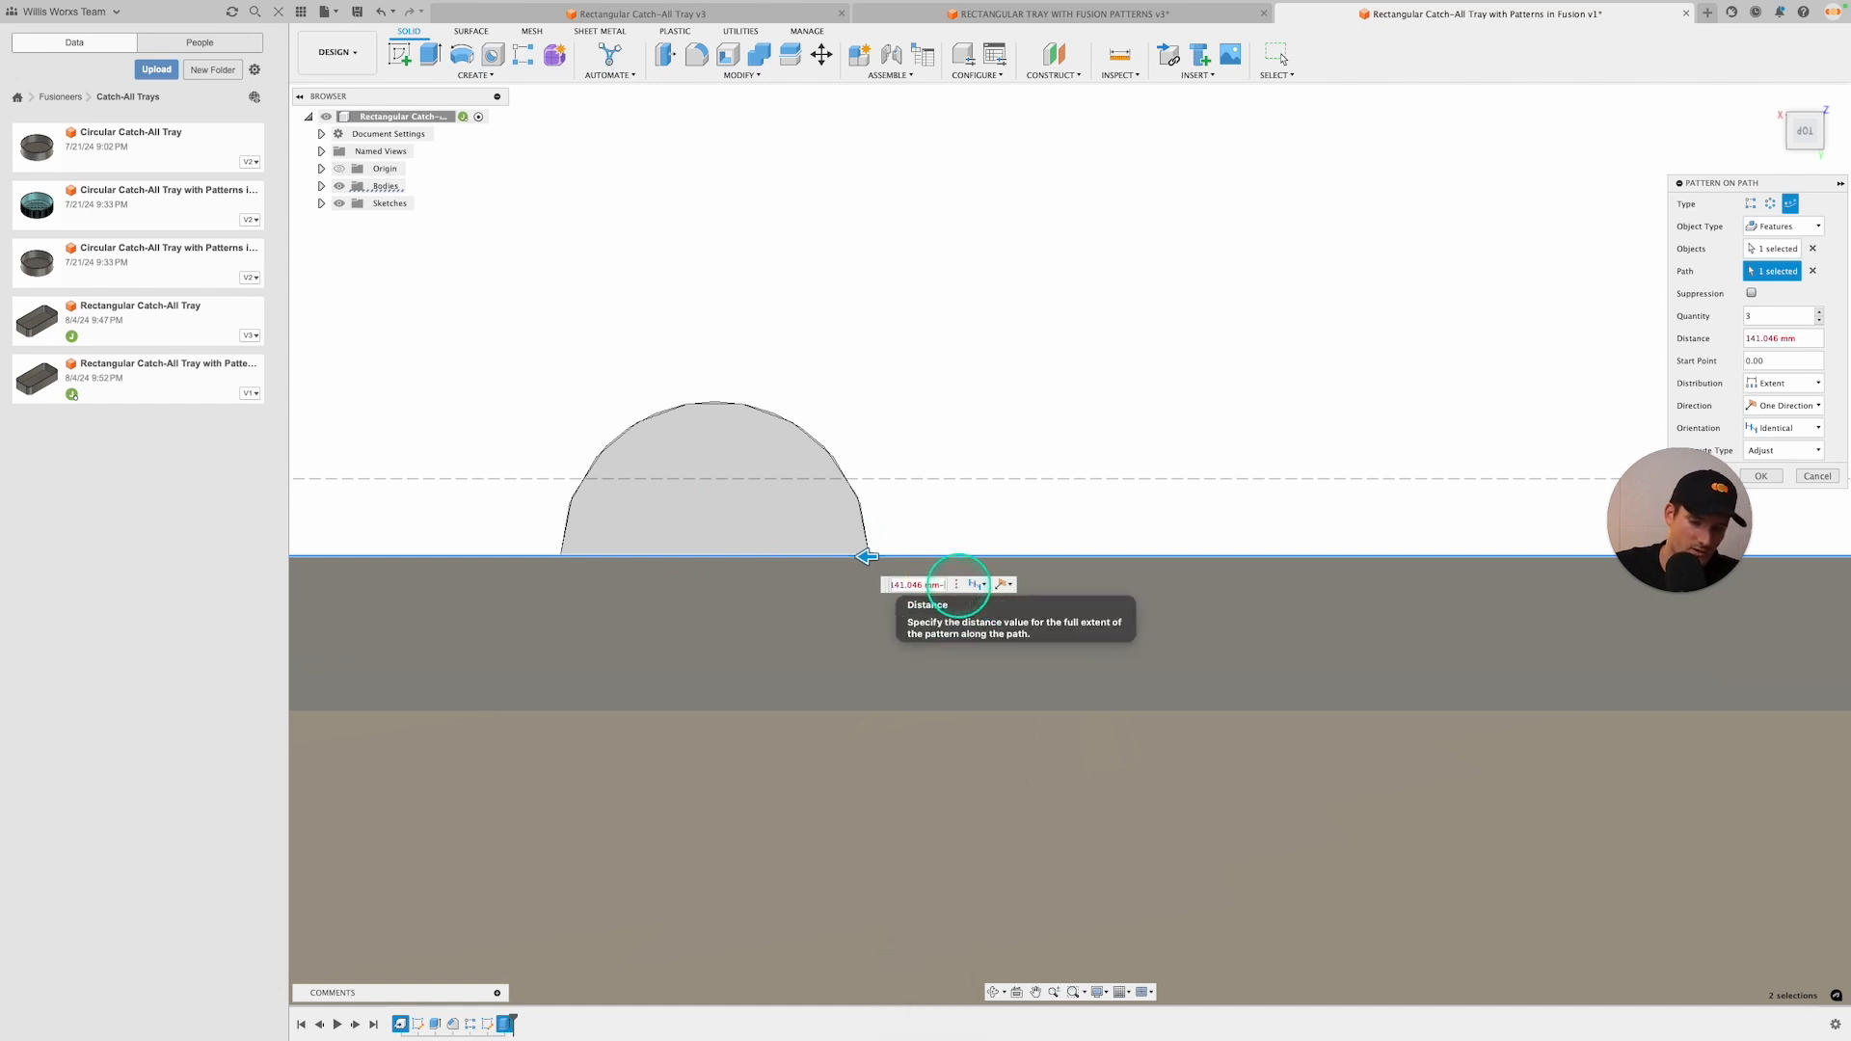
type(".5")
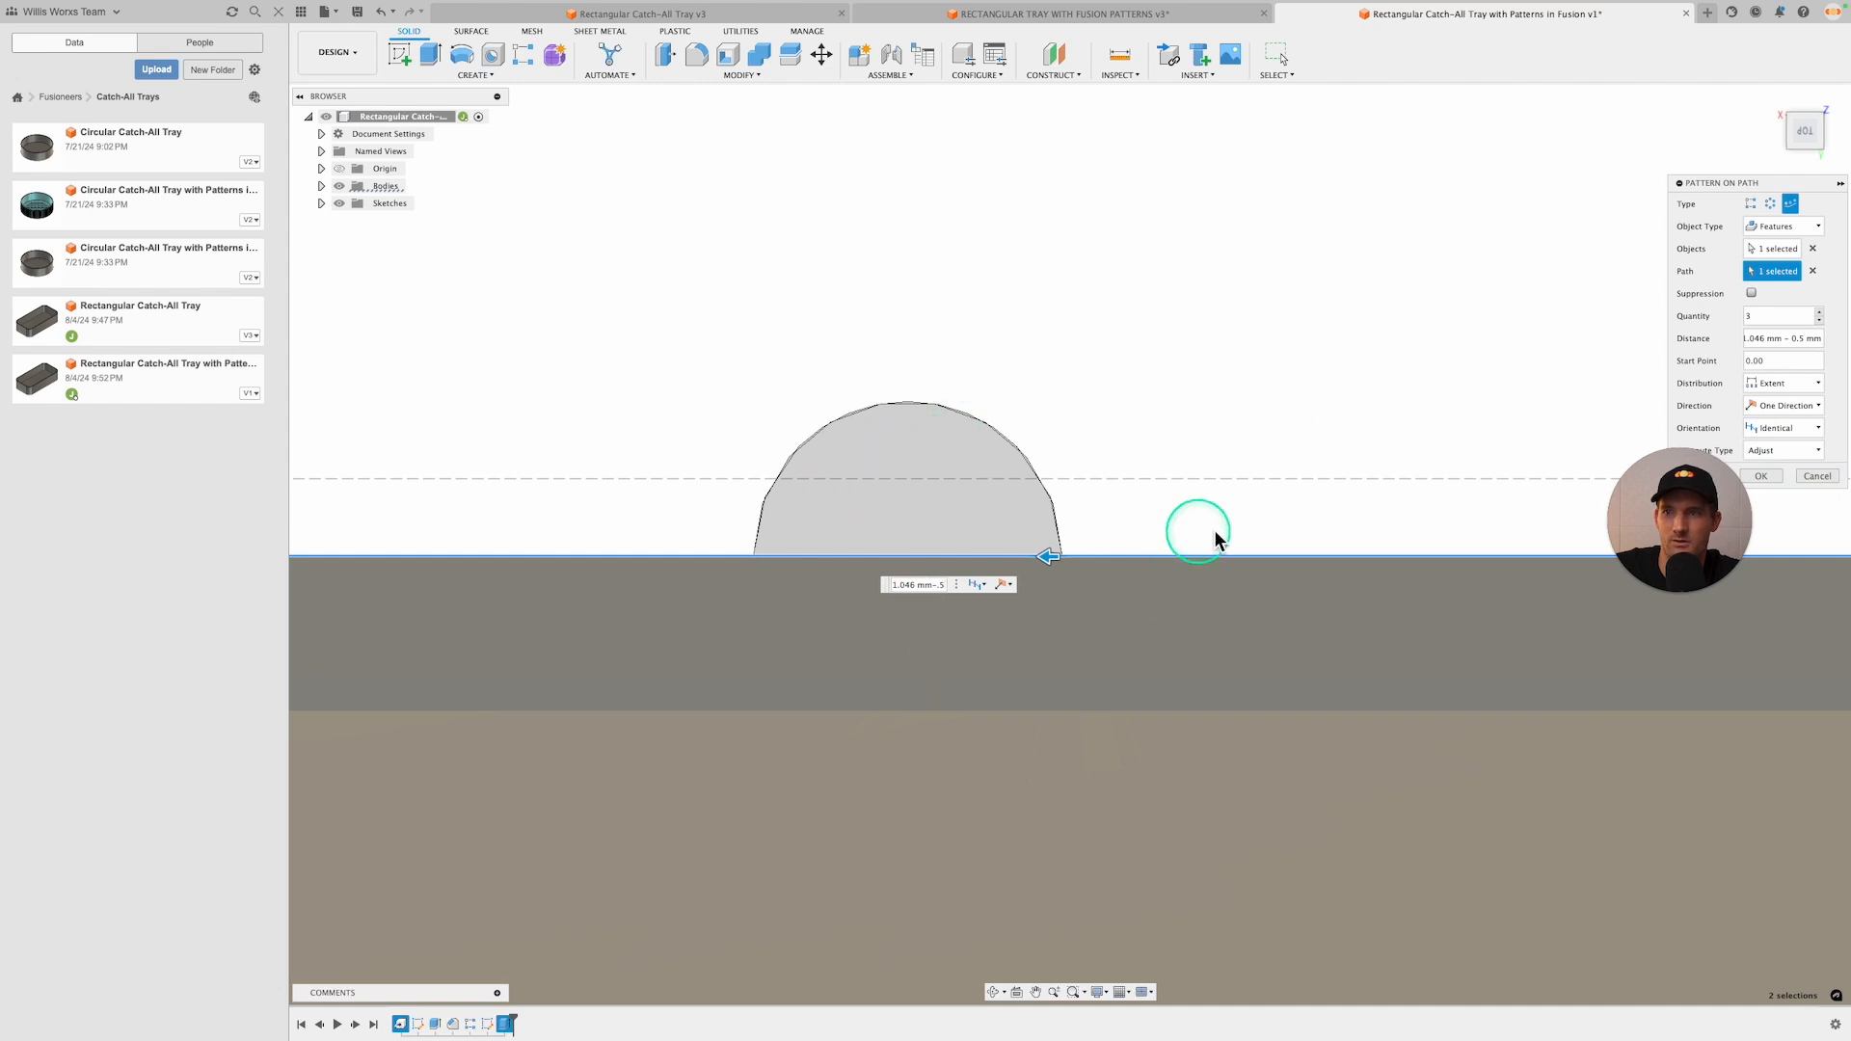
Set the path pattern's orientation to Path Direction and its distance to 141.033 mm + 0.5 mm
left_click(1813, 428)
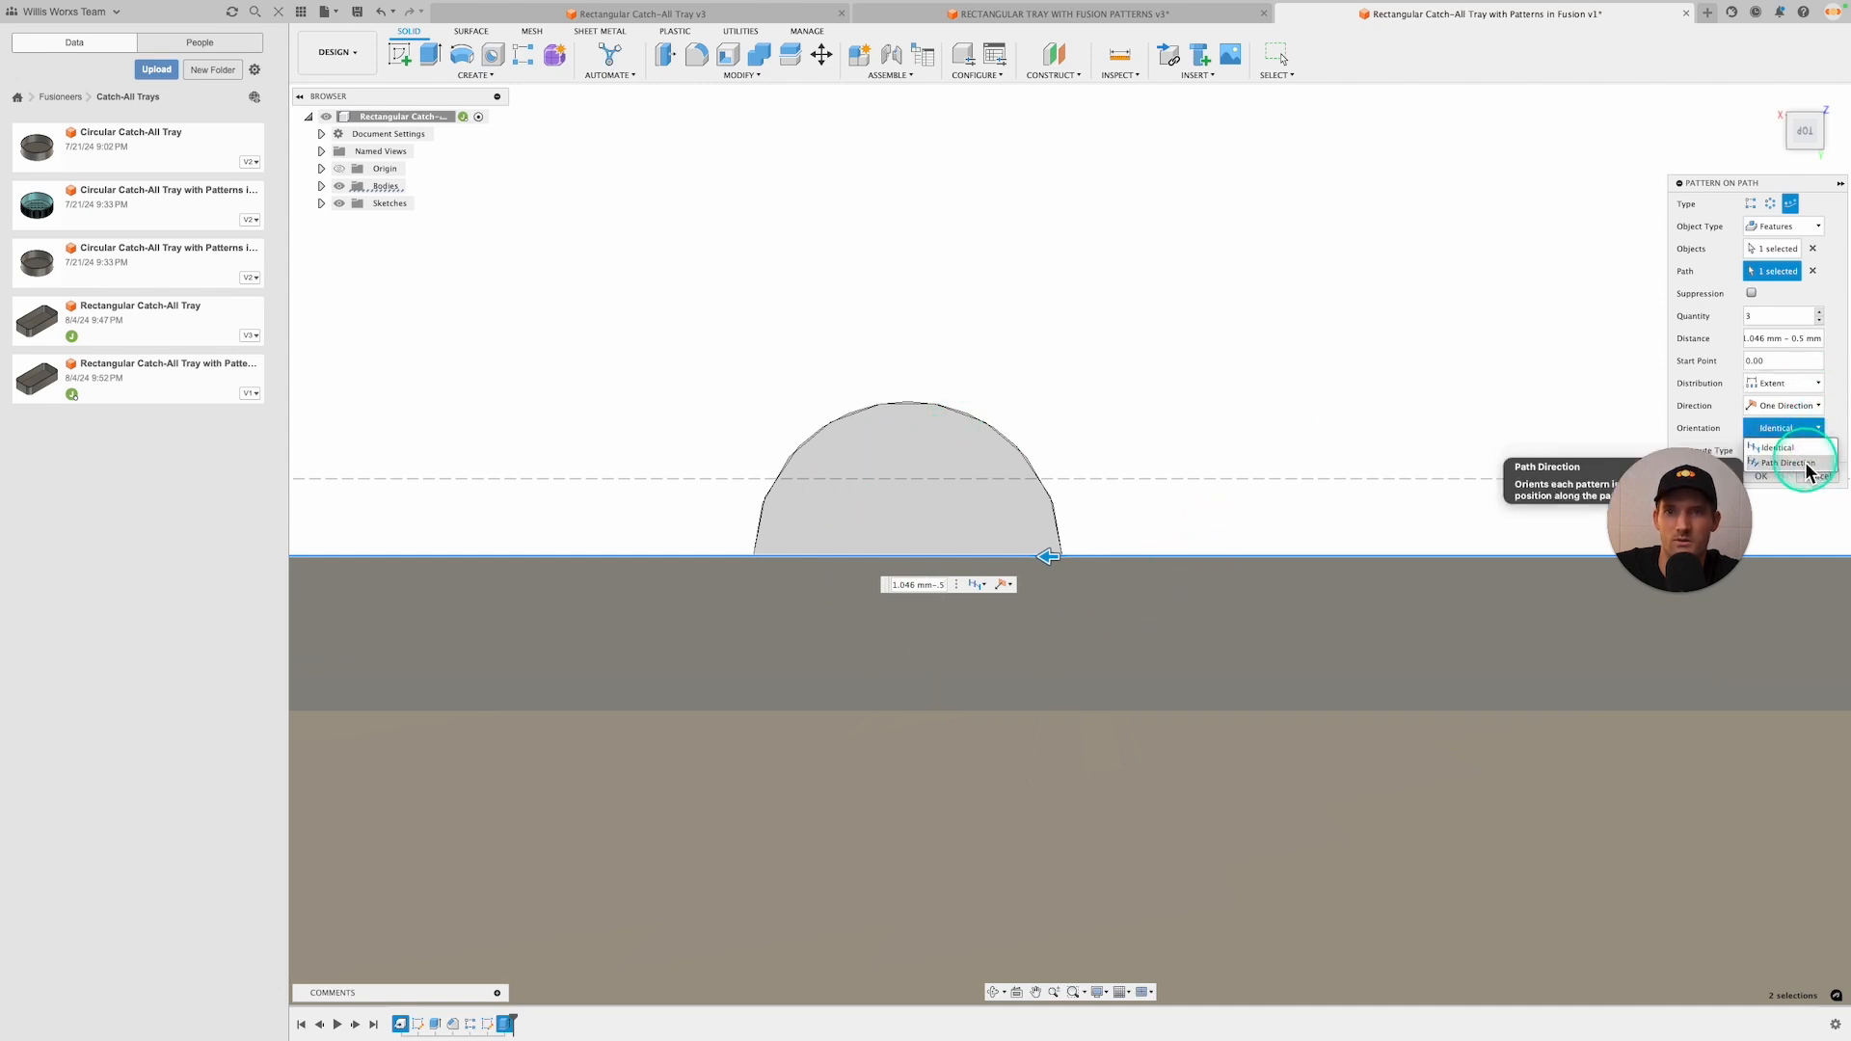
left_click(1788, 463)
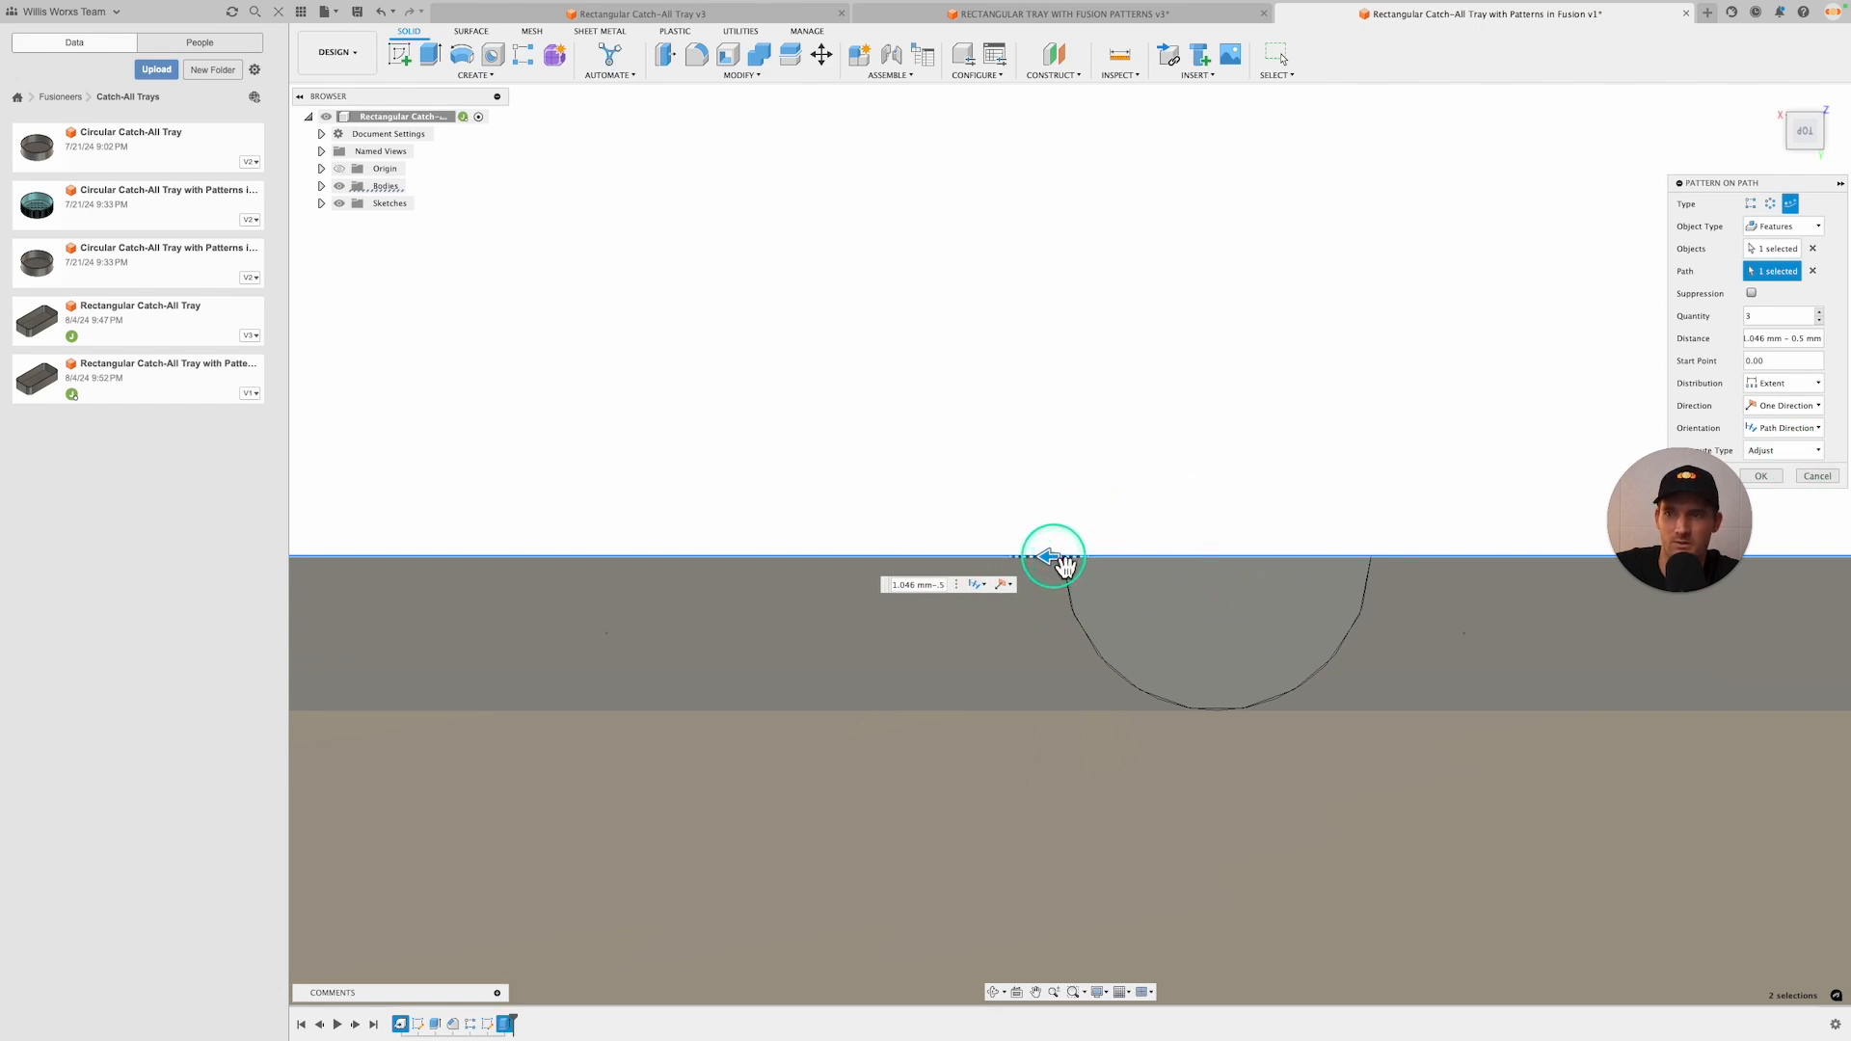
left_click_drag(1064, 565, 884, 611)
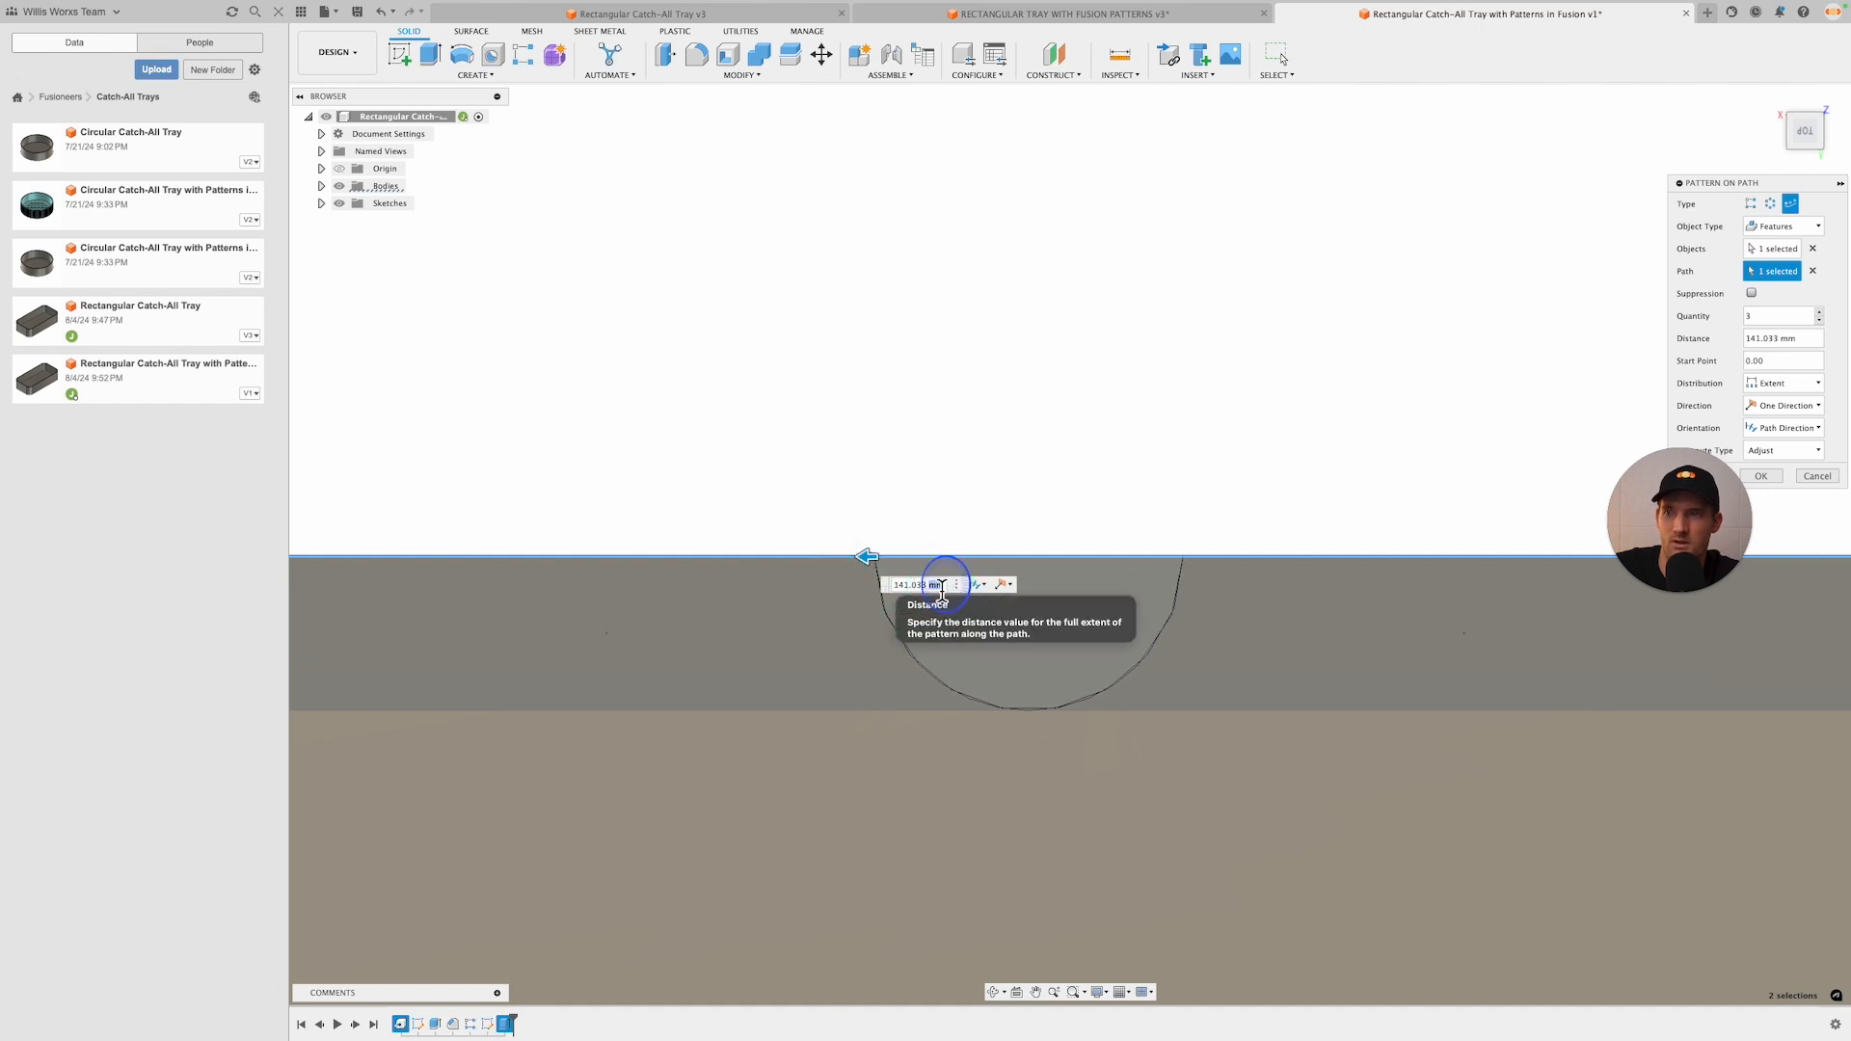
type("+")
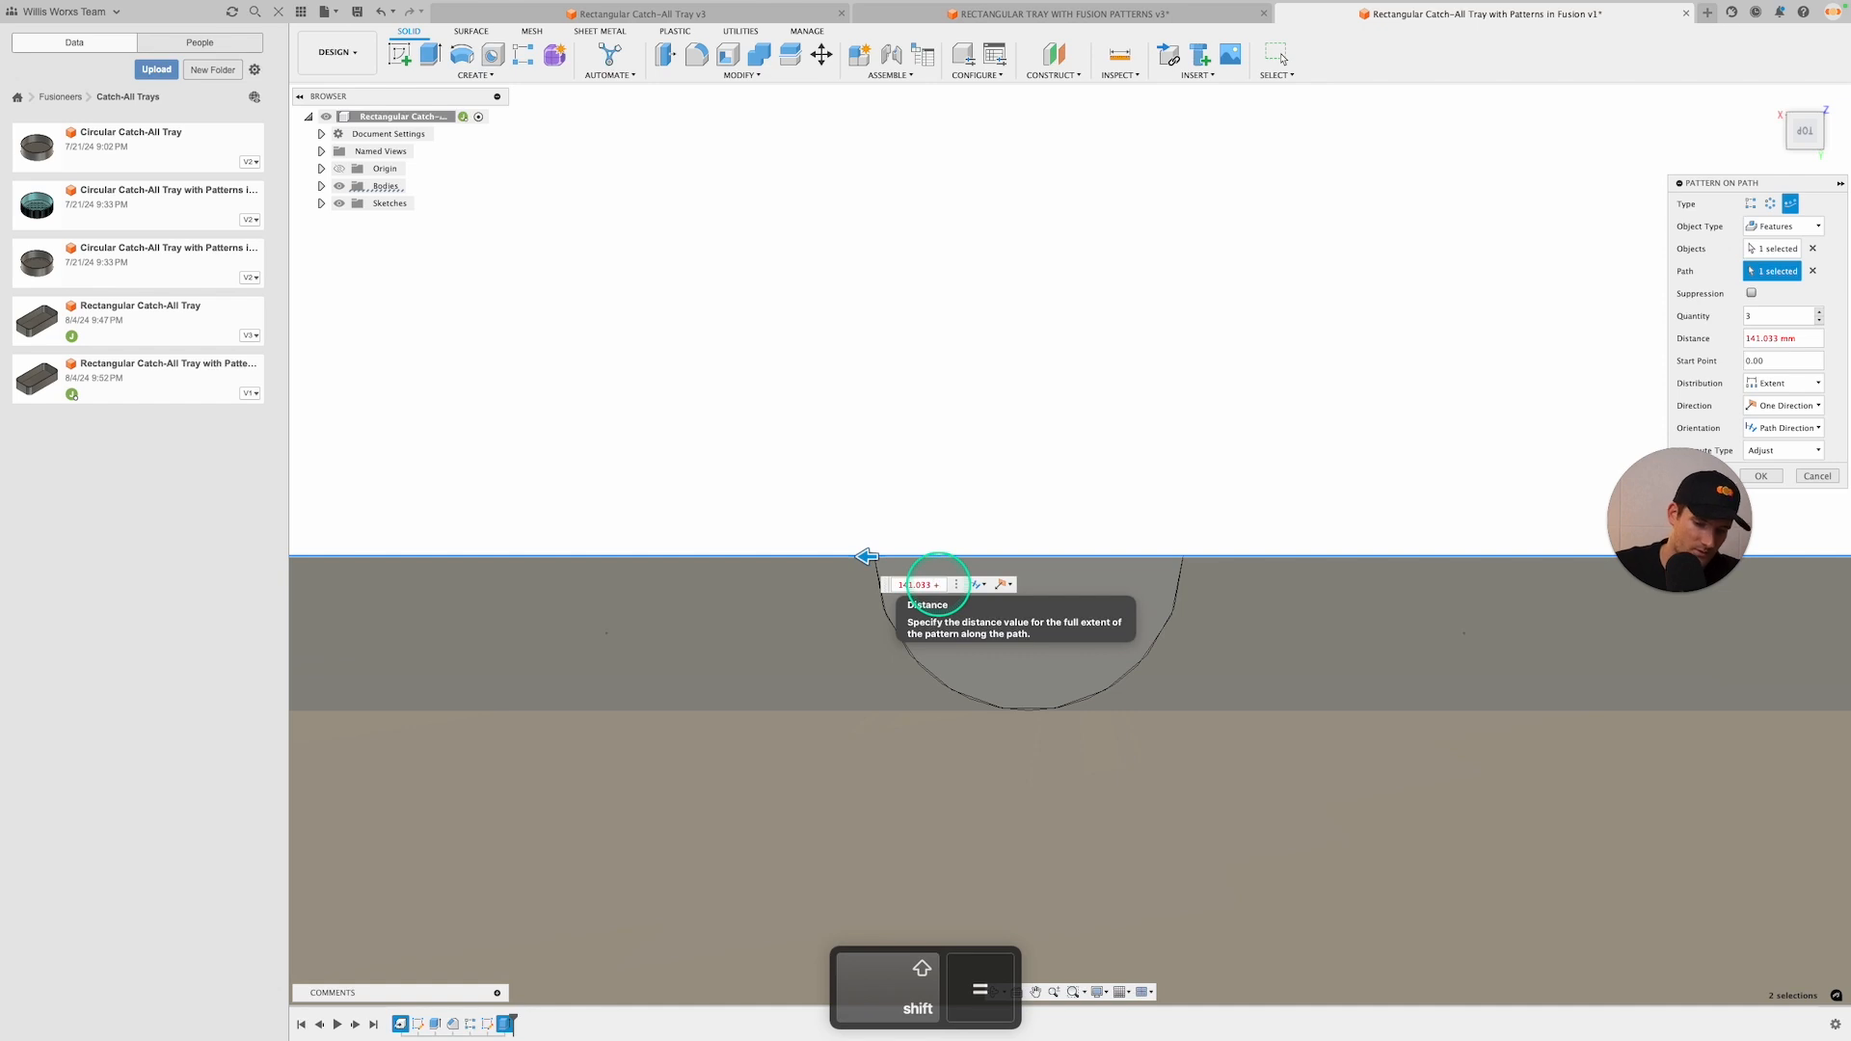
type(".5")
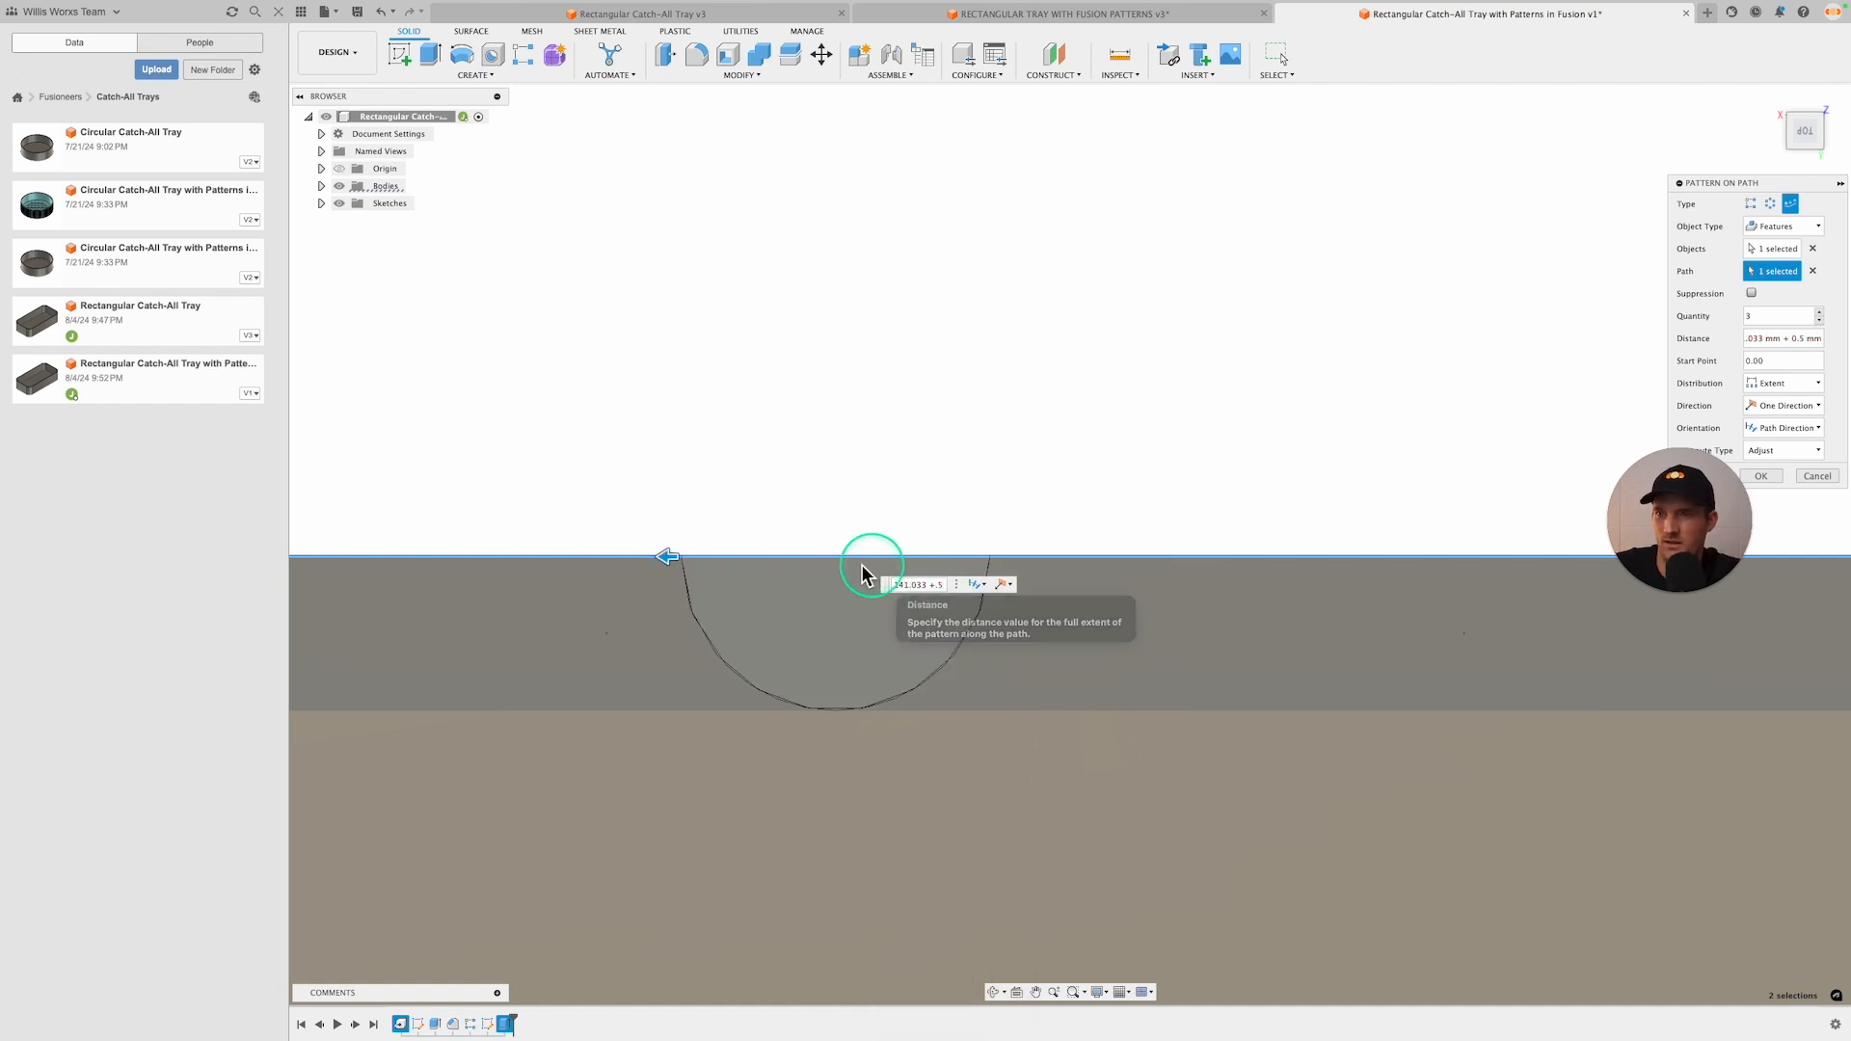
Adjust the pattern distance to 141.031 mm + 0.4 mm and finish the path pattern
left_click(686, 566)
left_click_drag(672, 569, 738, 595)
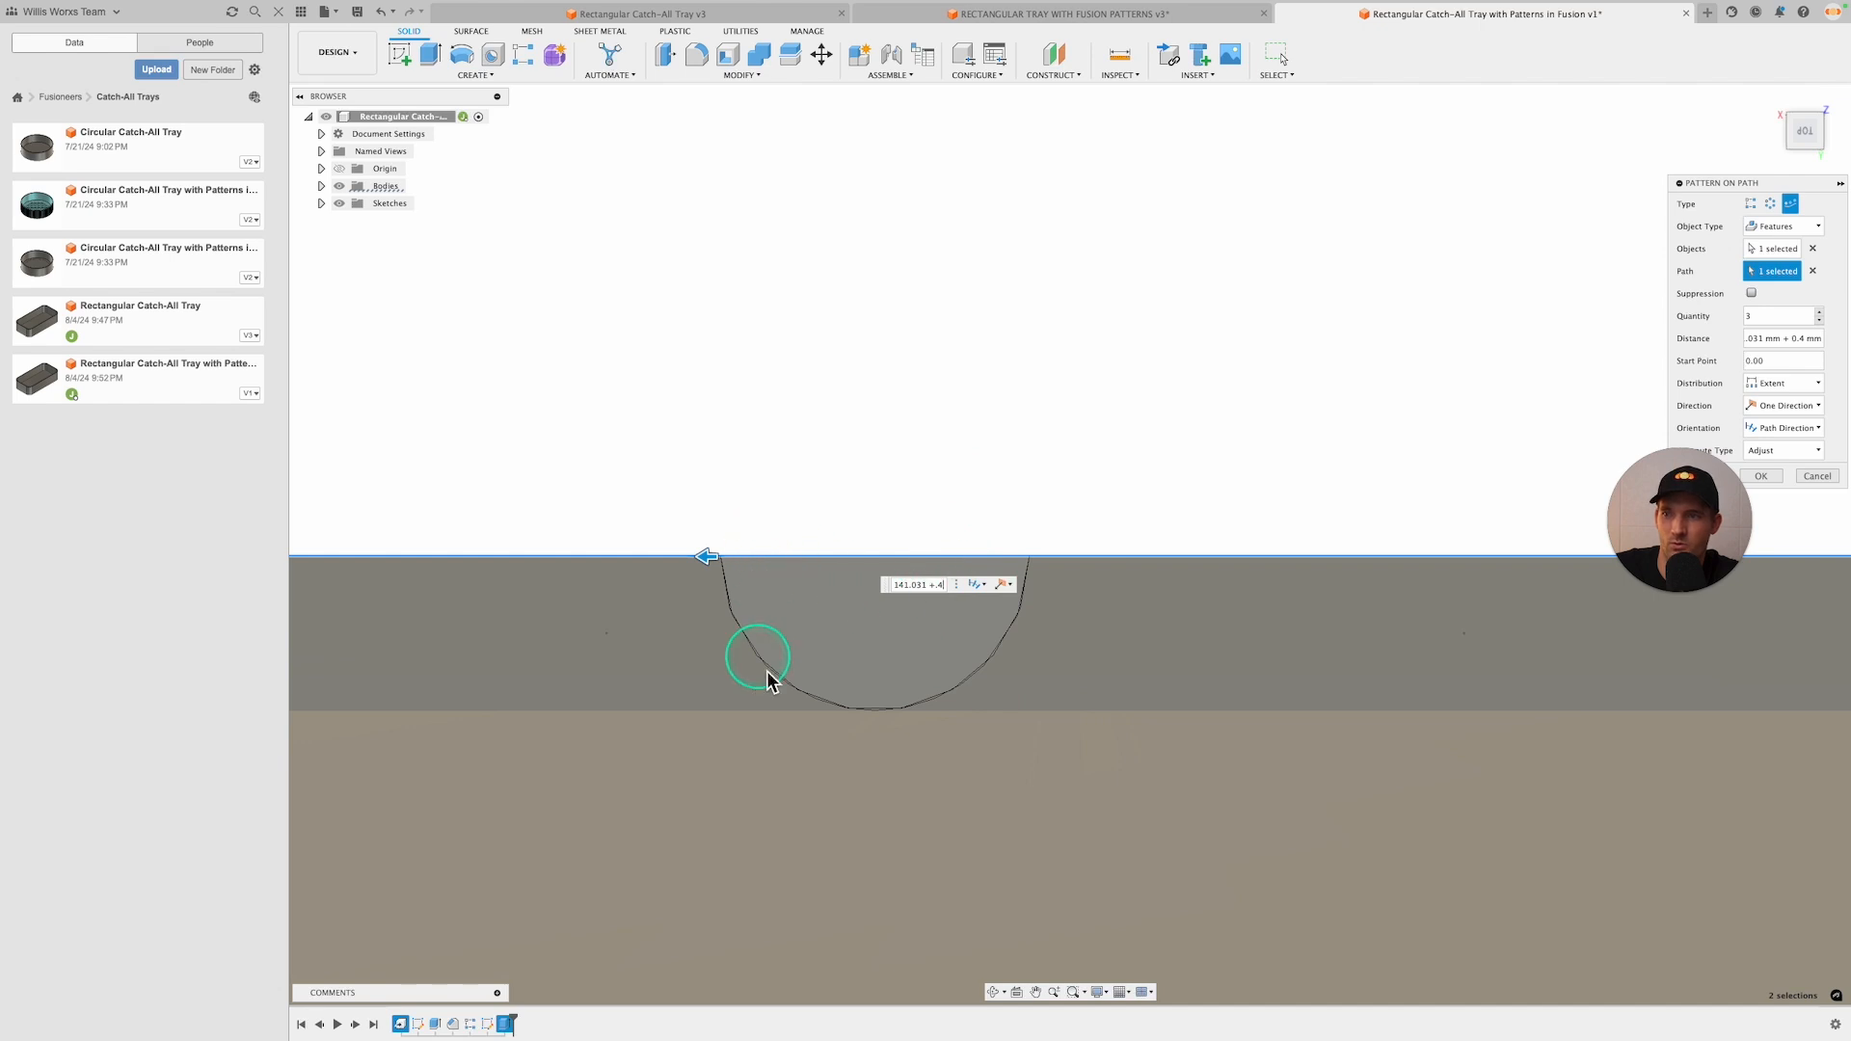
left_click(1780, 477)
Reopen the rim groove's path pattern for editing and set its quantity to 40
scroll(968, 496, "down", 4)
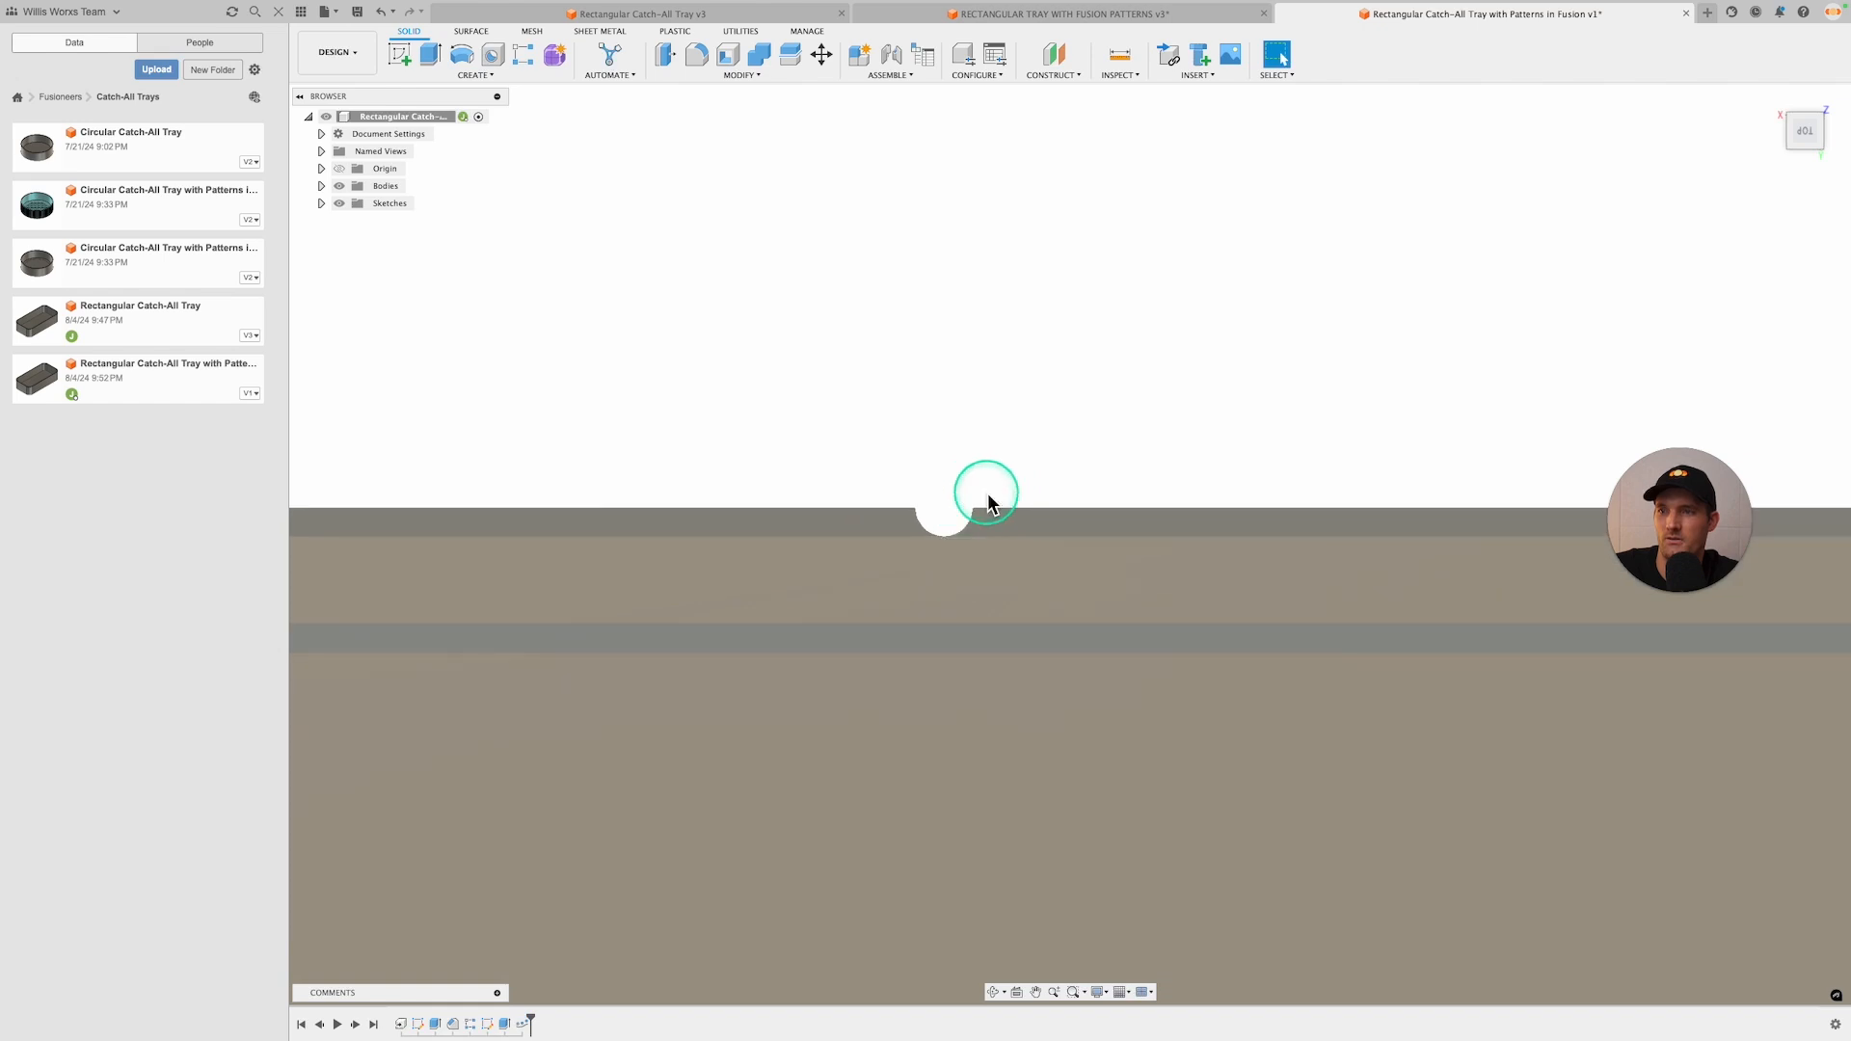
scroll(974, 497, "down", 5)
middle_click_drag(980, 541, 949, 958)
right_click(523, 1028)
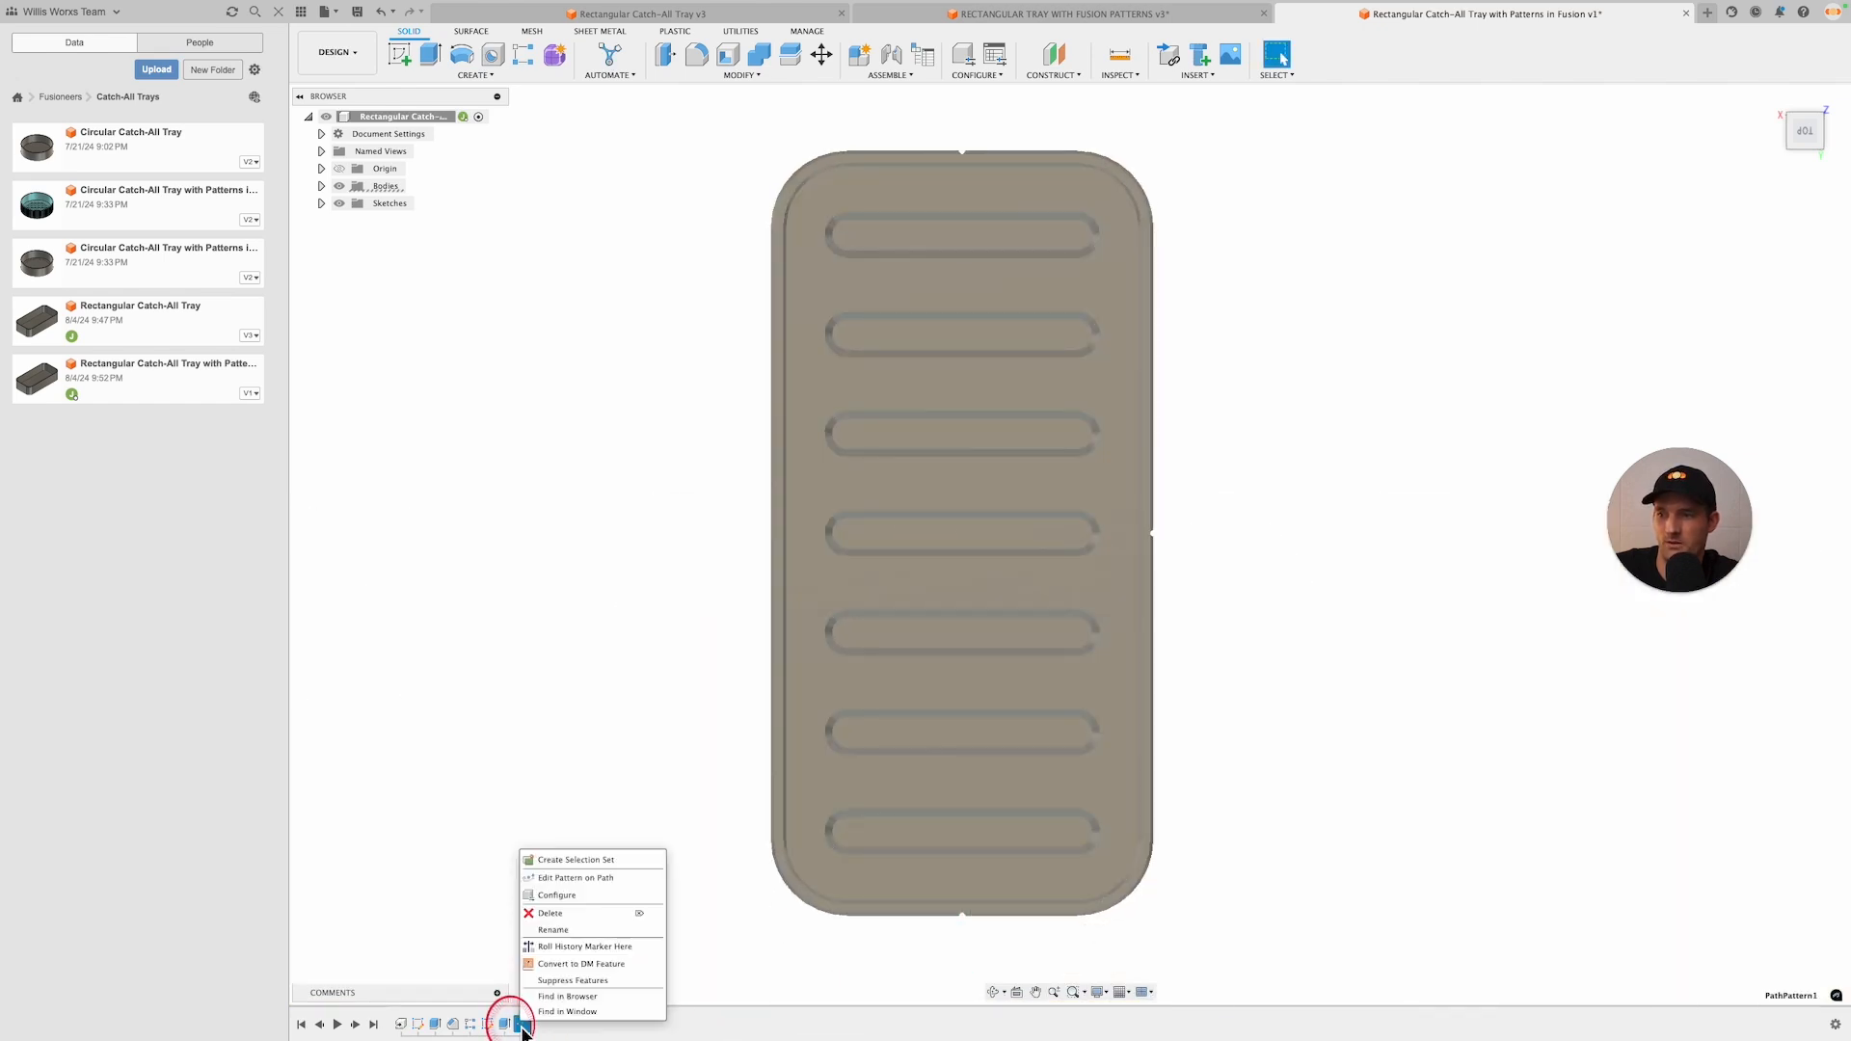
left_click(584, 887)
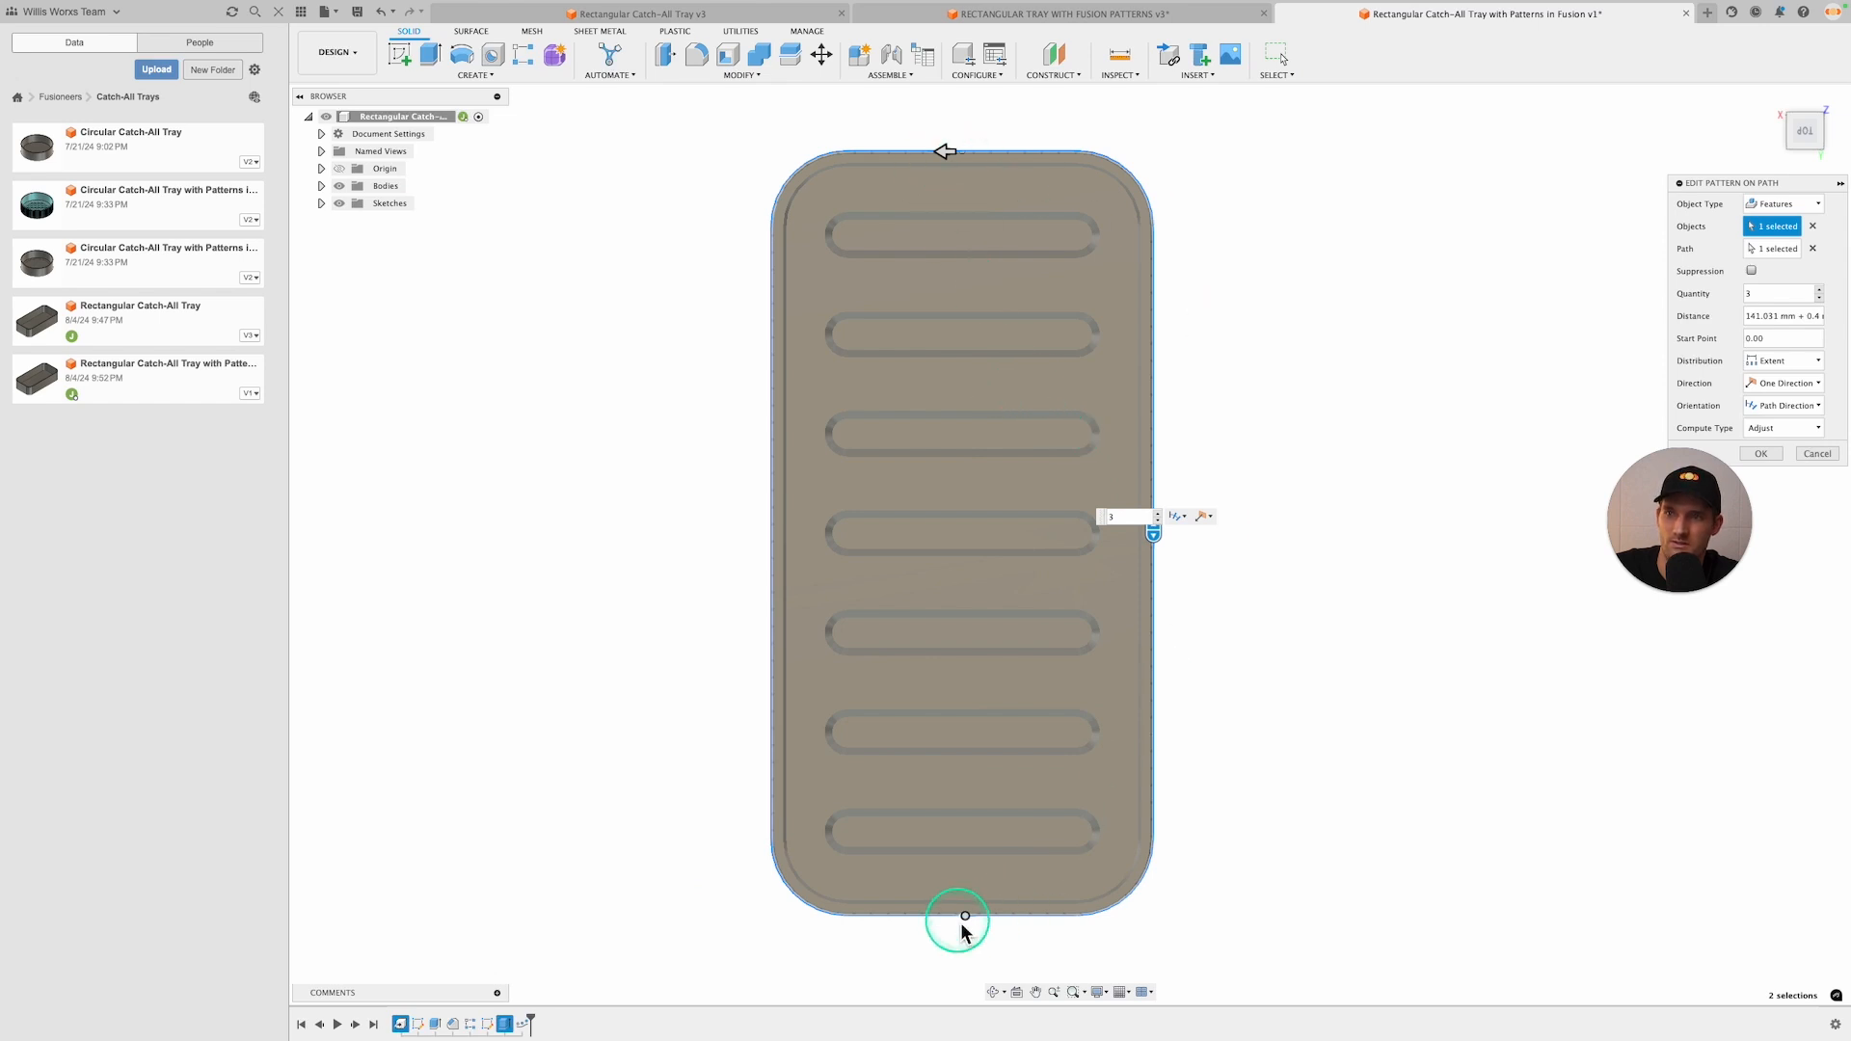
left_click(1766, 294)
double_click(1789, 295)
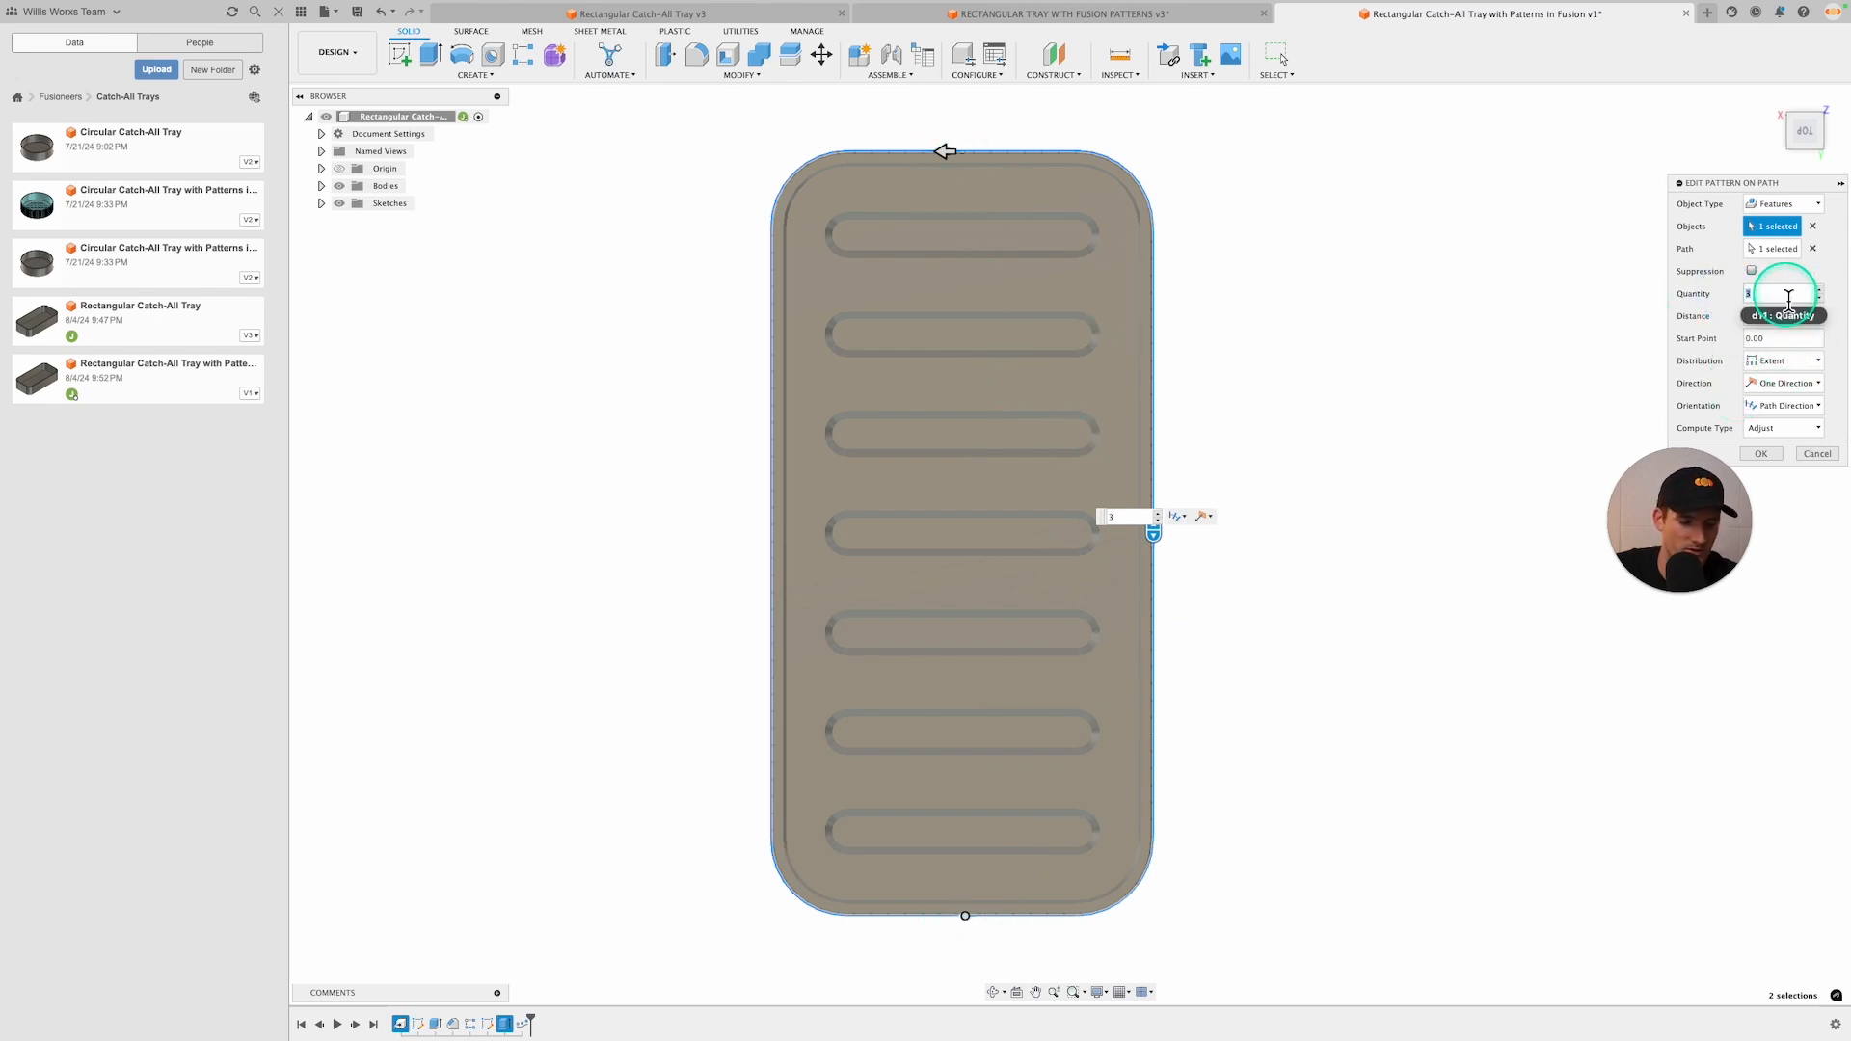
type("40")
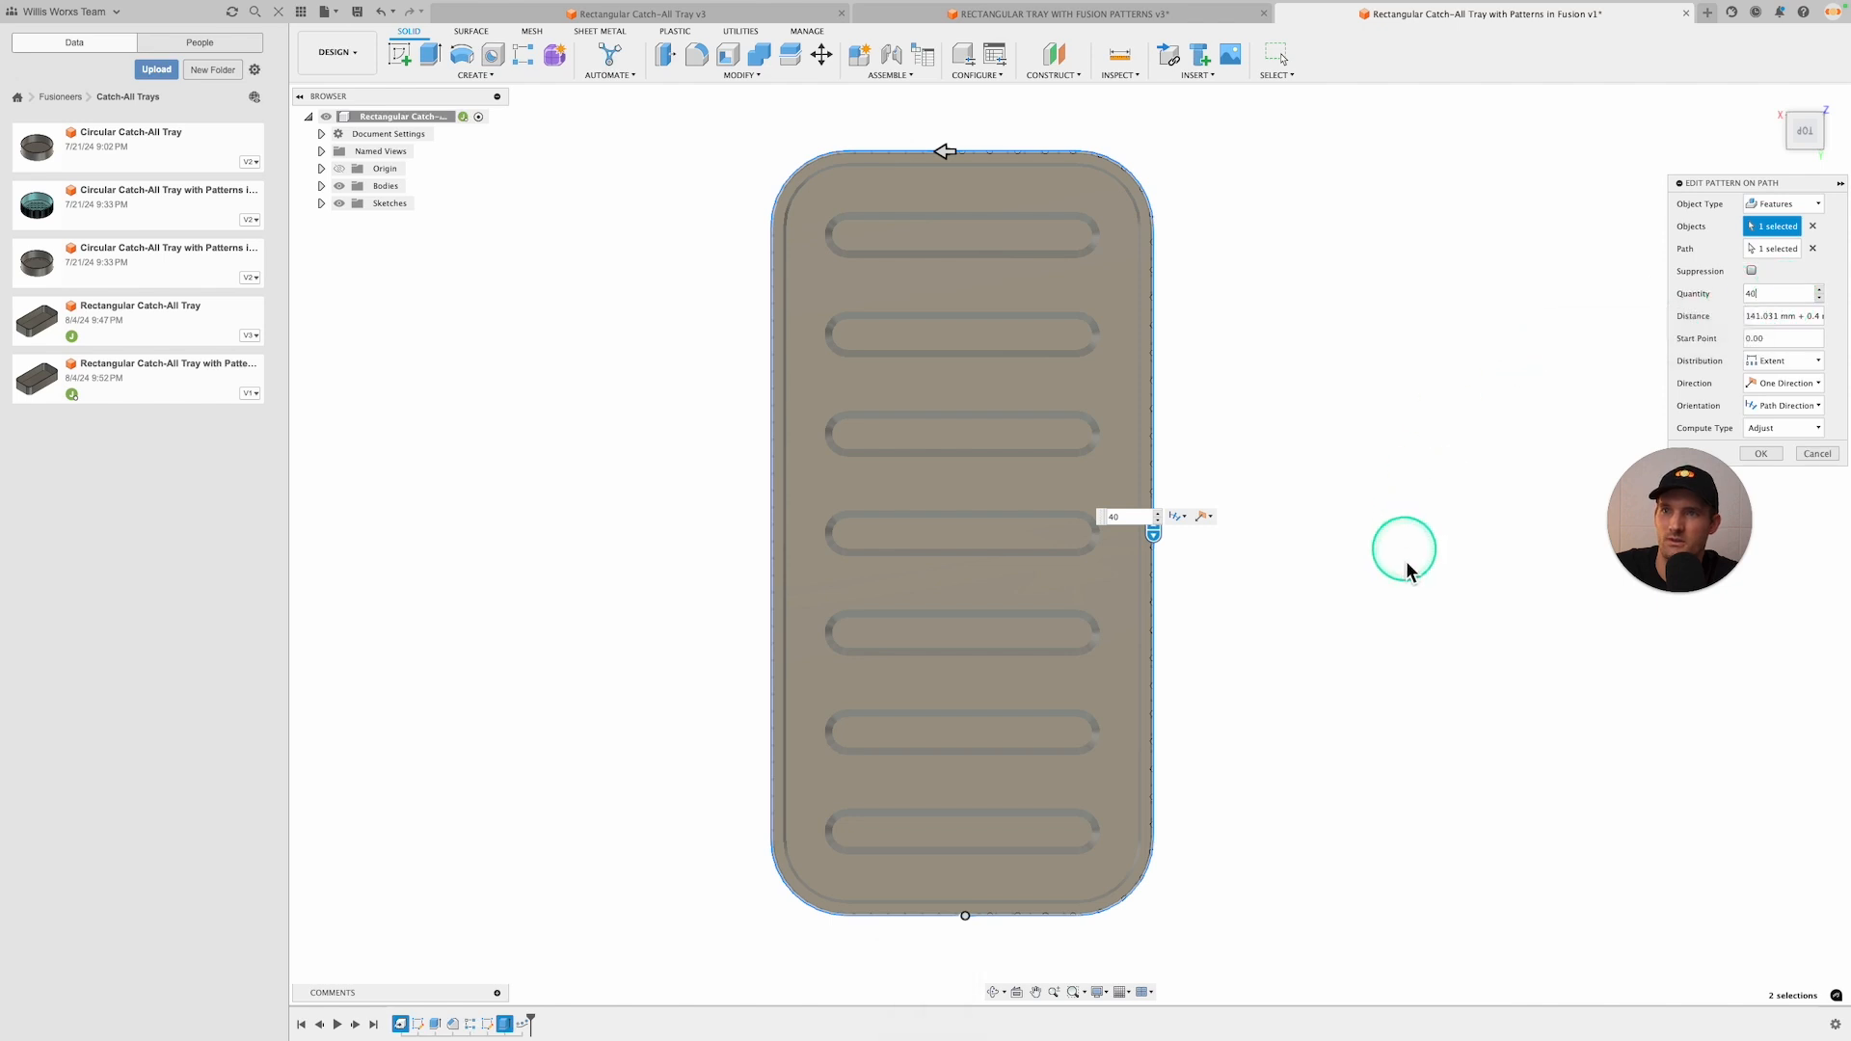
Set the path pattern's quantity to 80 and its compute type to Optimized, and apply the edit
middle_click_drag(1403, 548, 1266, 545, "shift")
type("80")
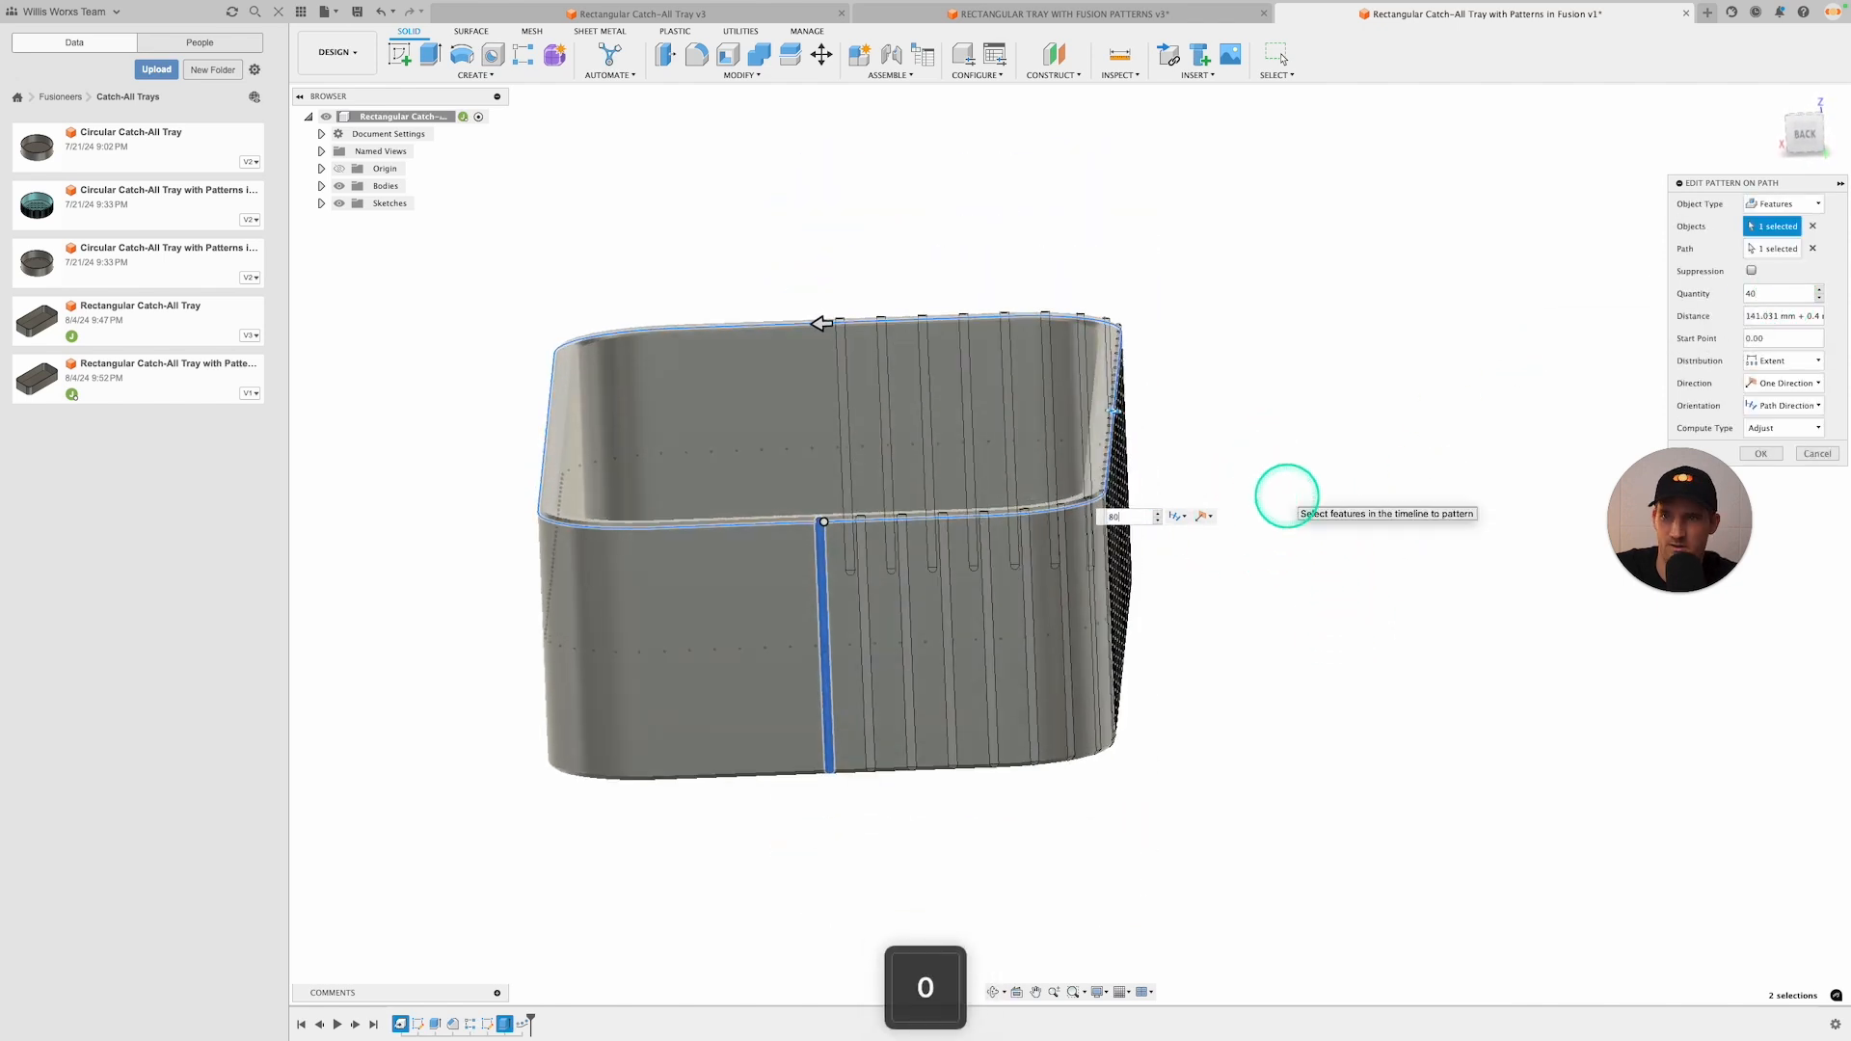
left_click(1799, 428)
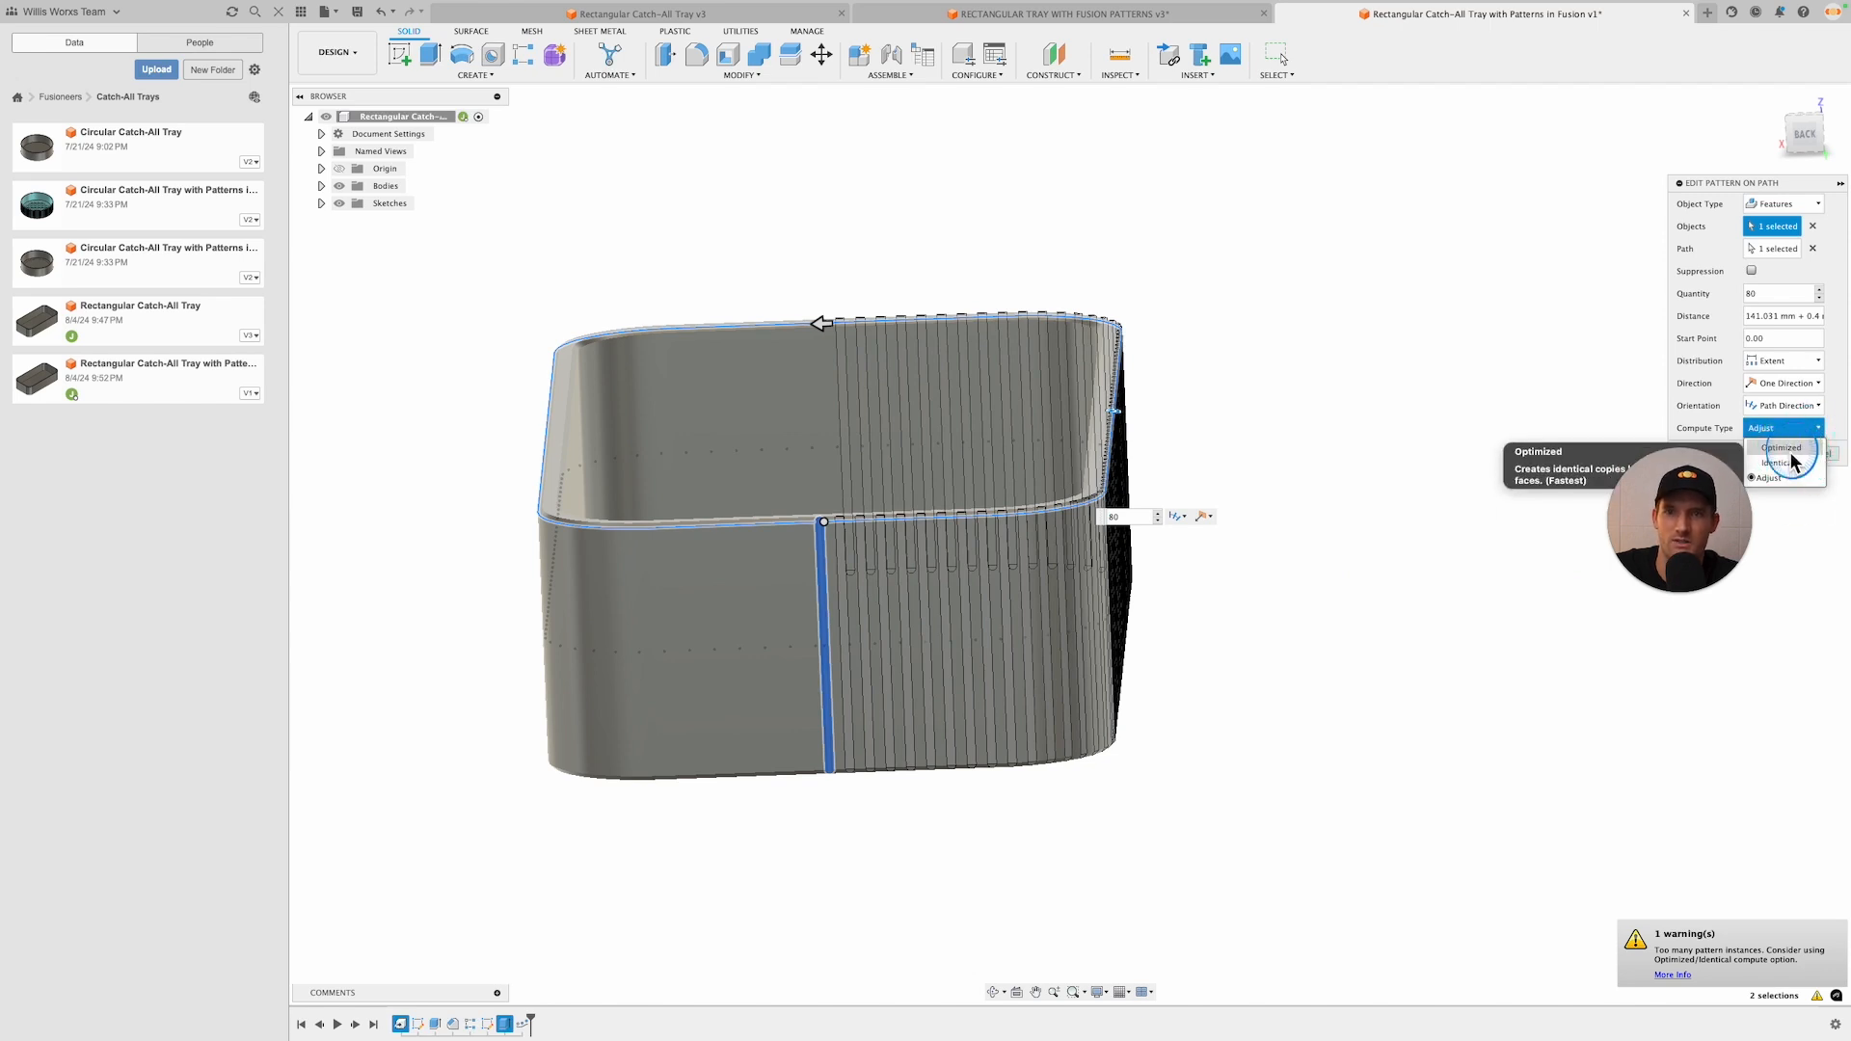
left_click(1782, 448)
left_click(1761, 457)
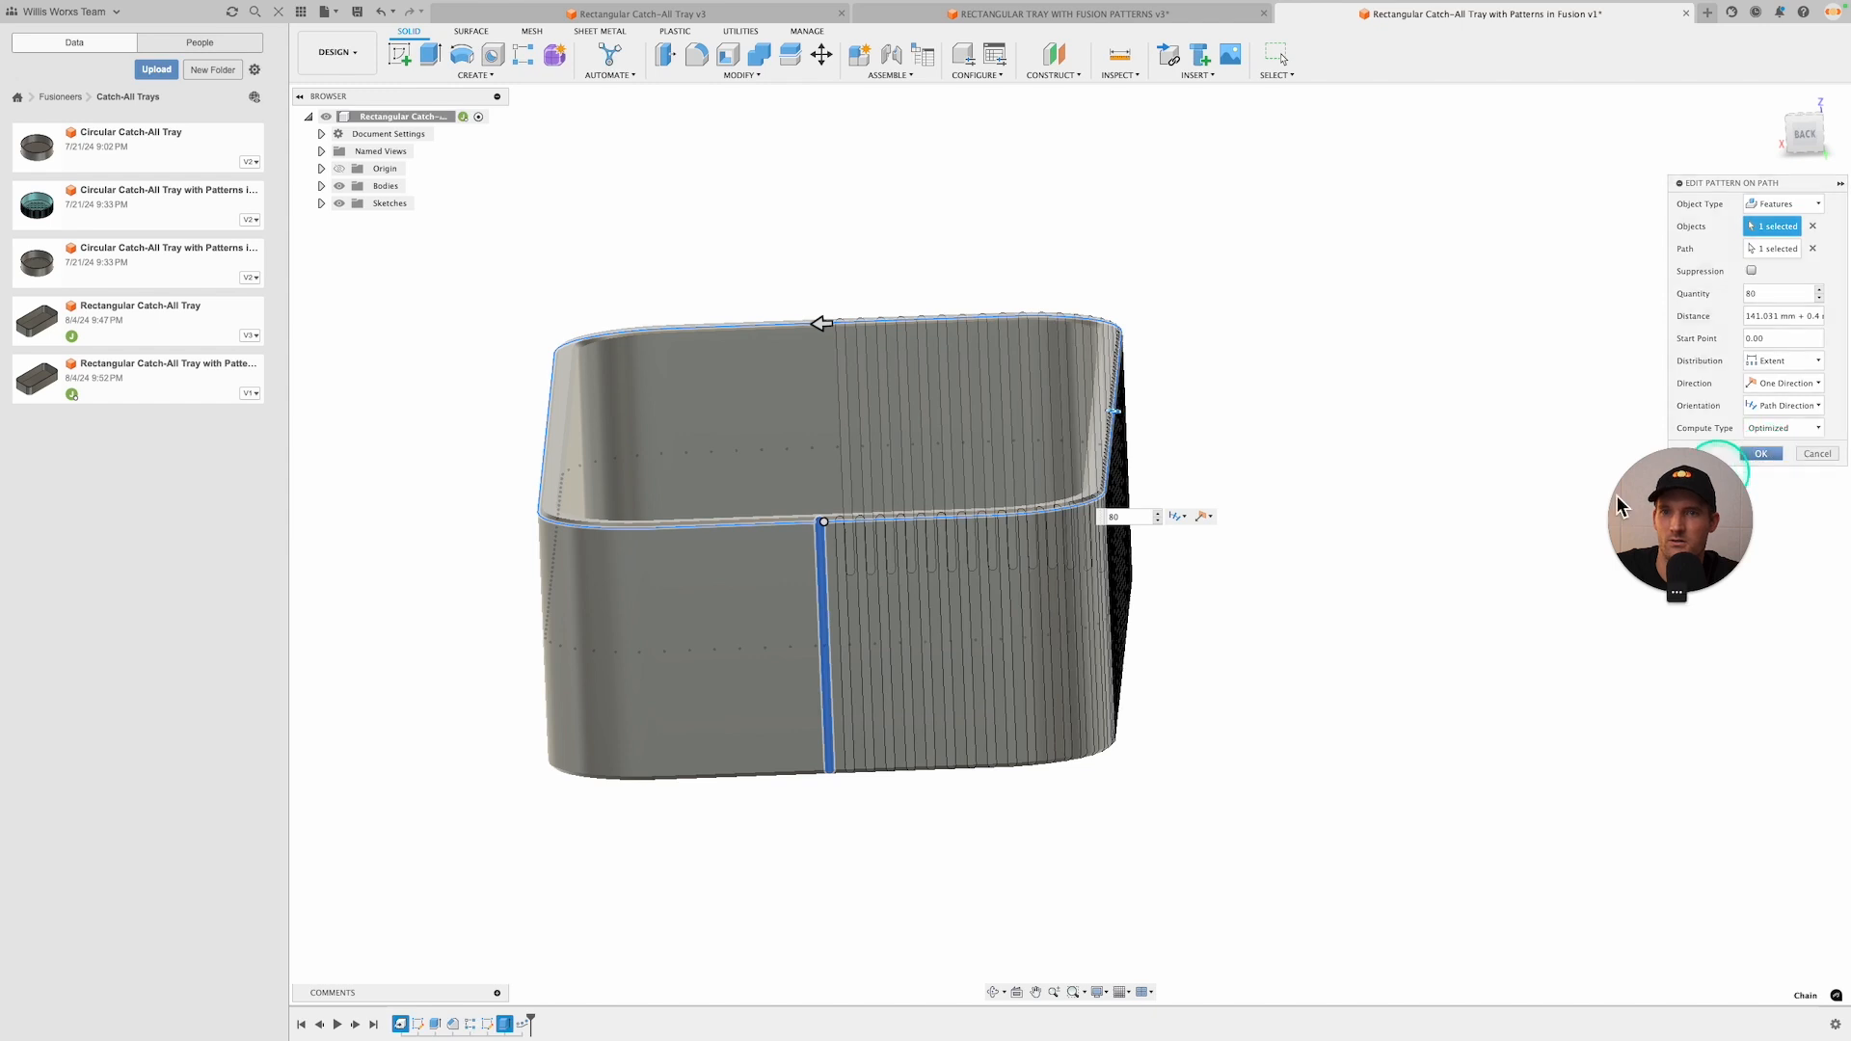
Examine the patterned grooves up close where they start at the middle of the tray's short end wall
middle_click_drag(1305, 599, 1143, 540, "shift")
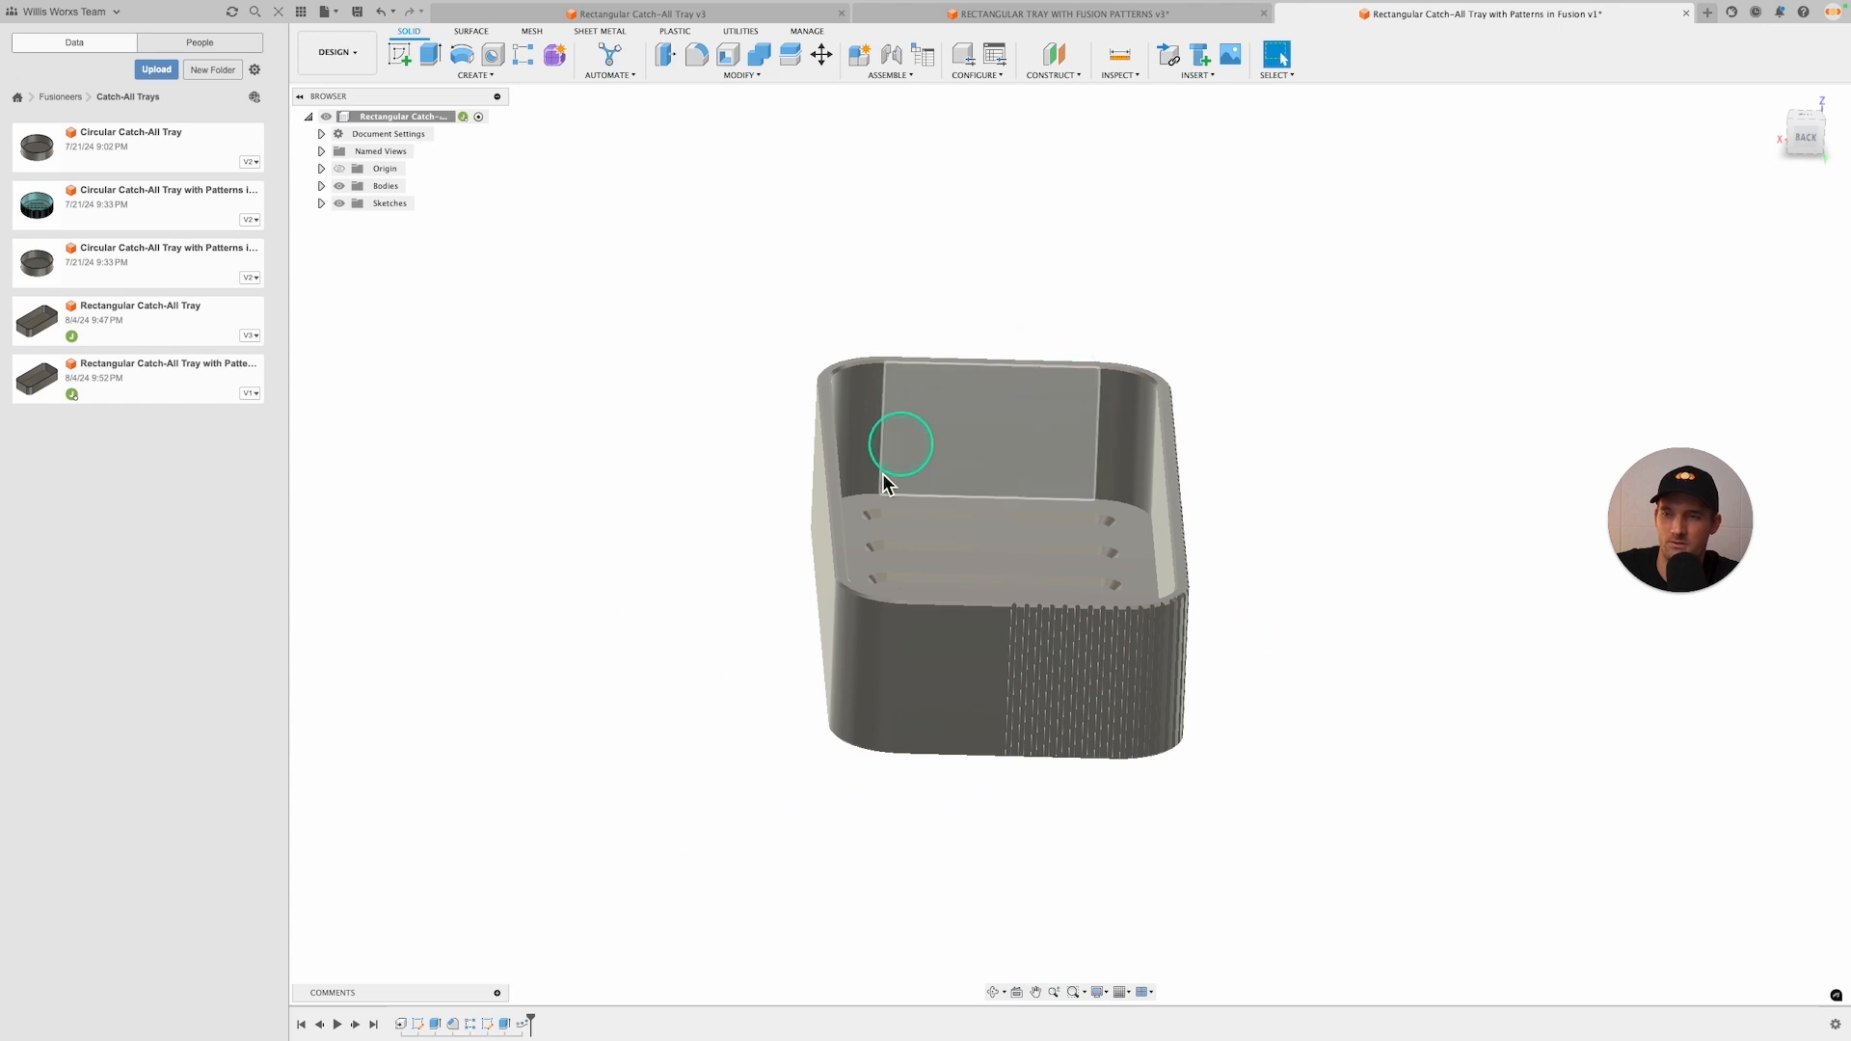
mouse_move(1317, 569)
middle_mouse_down("shift")
mouse_move(1313, 589)
mouse_move(1302, 569)
middle_mouse_up("shift")
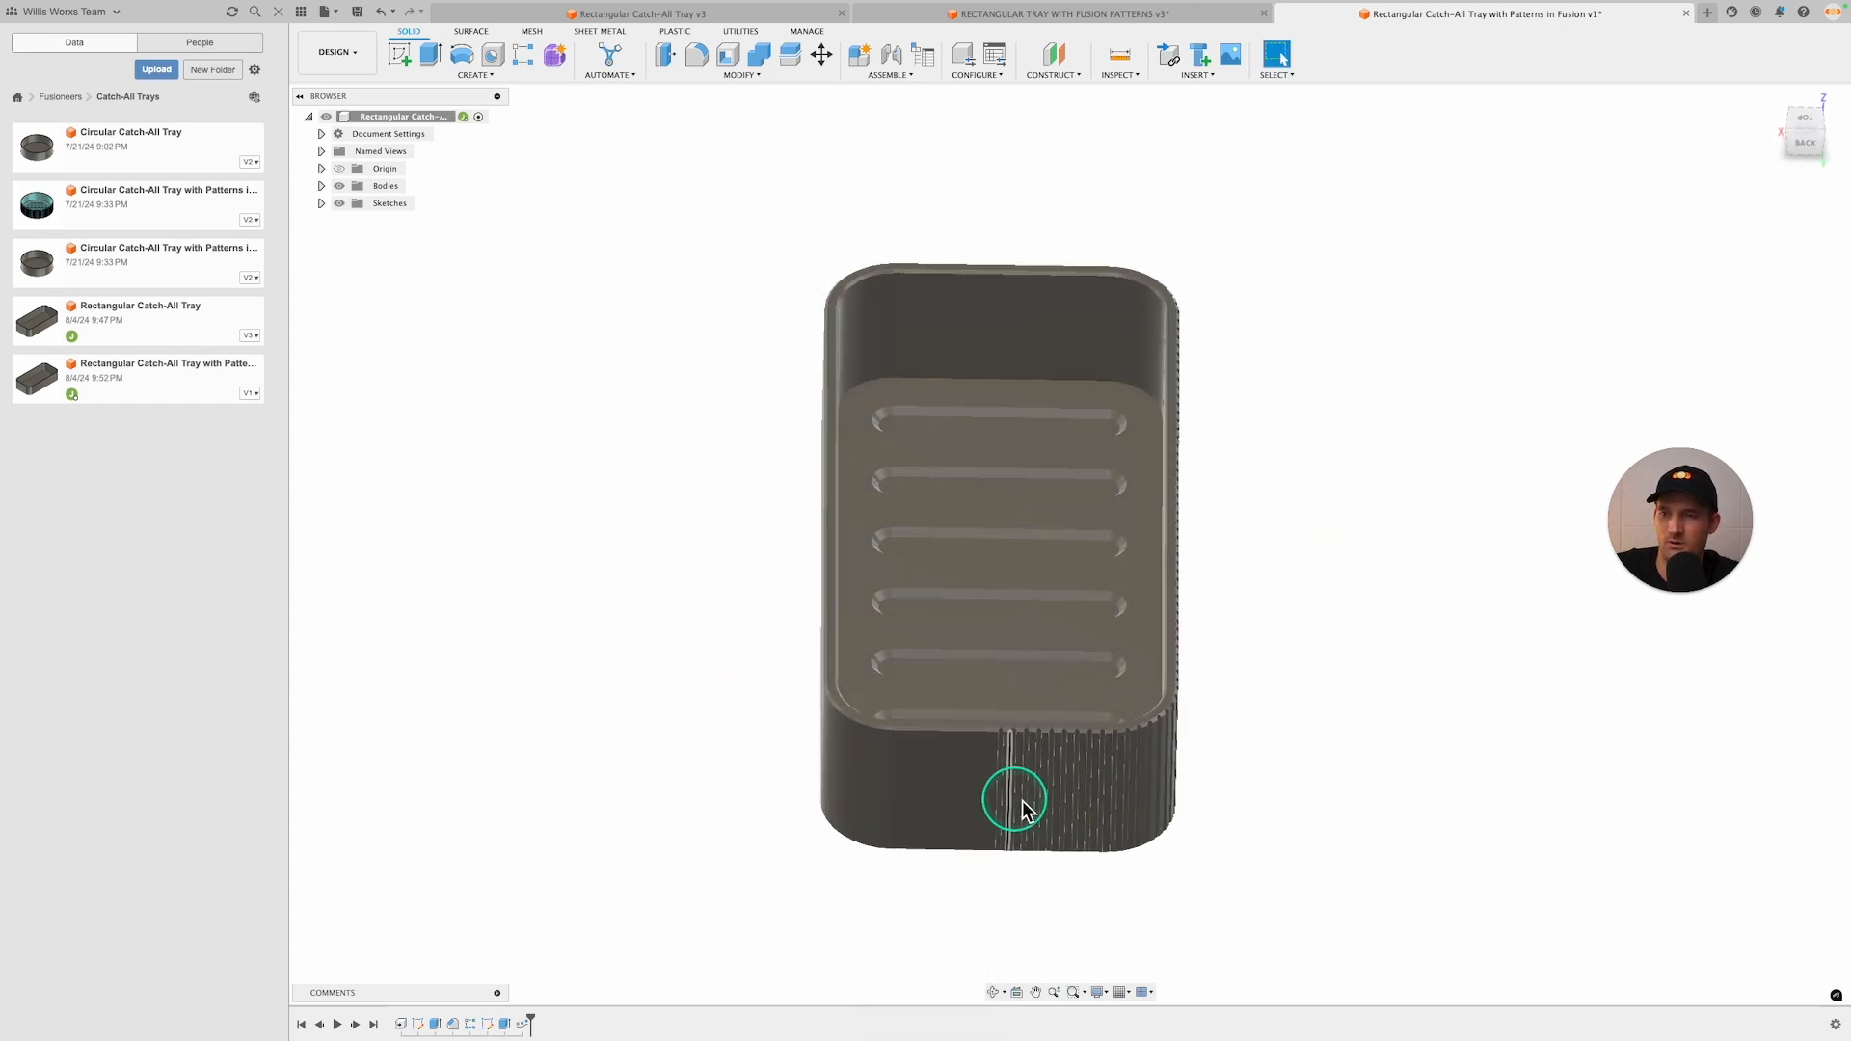
scroll(969, 768, "up", 3)
scroll(981, 772, "up", 3)
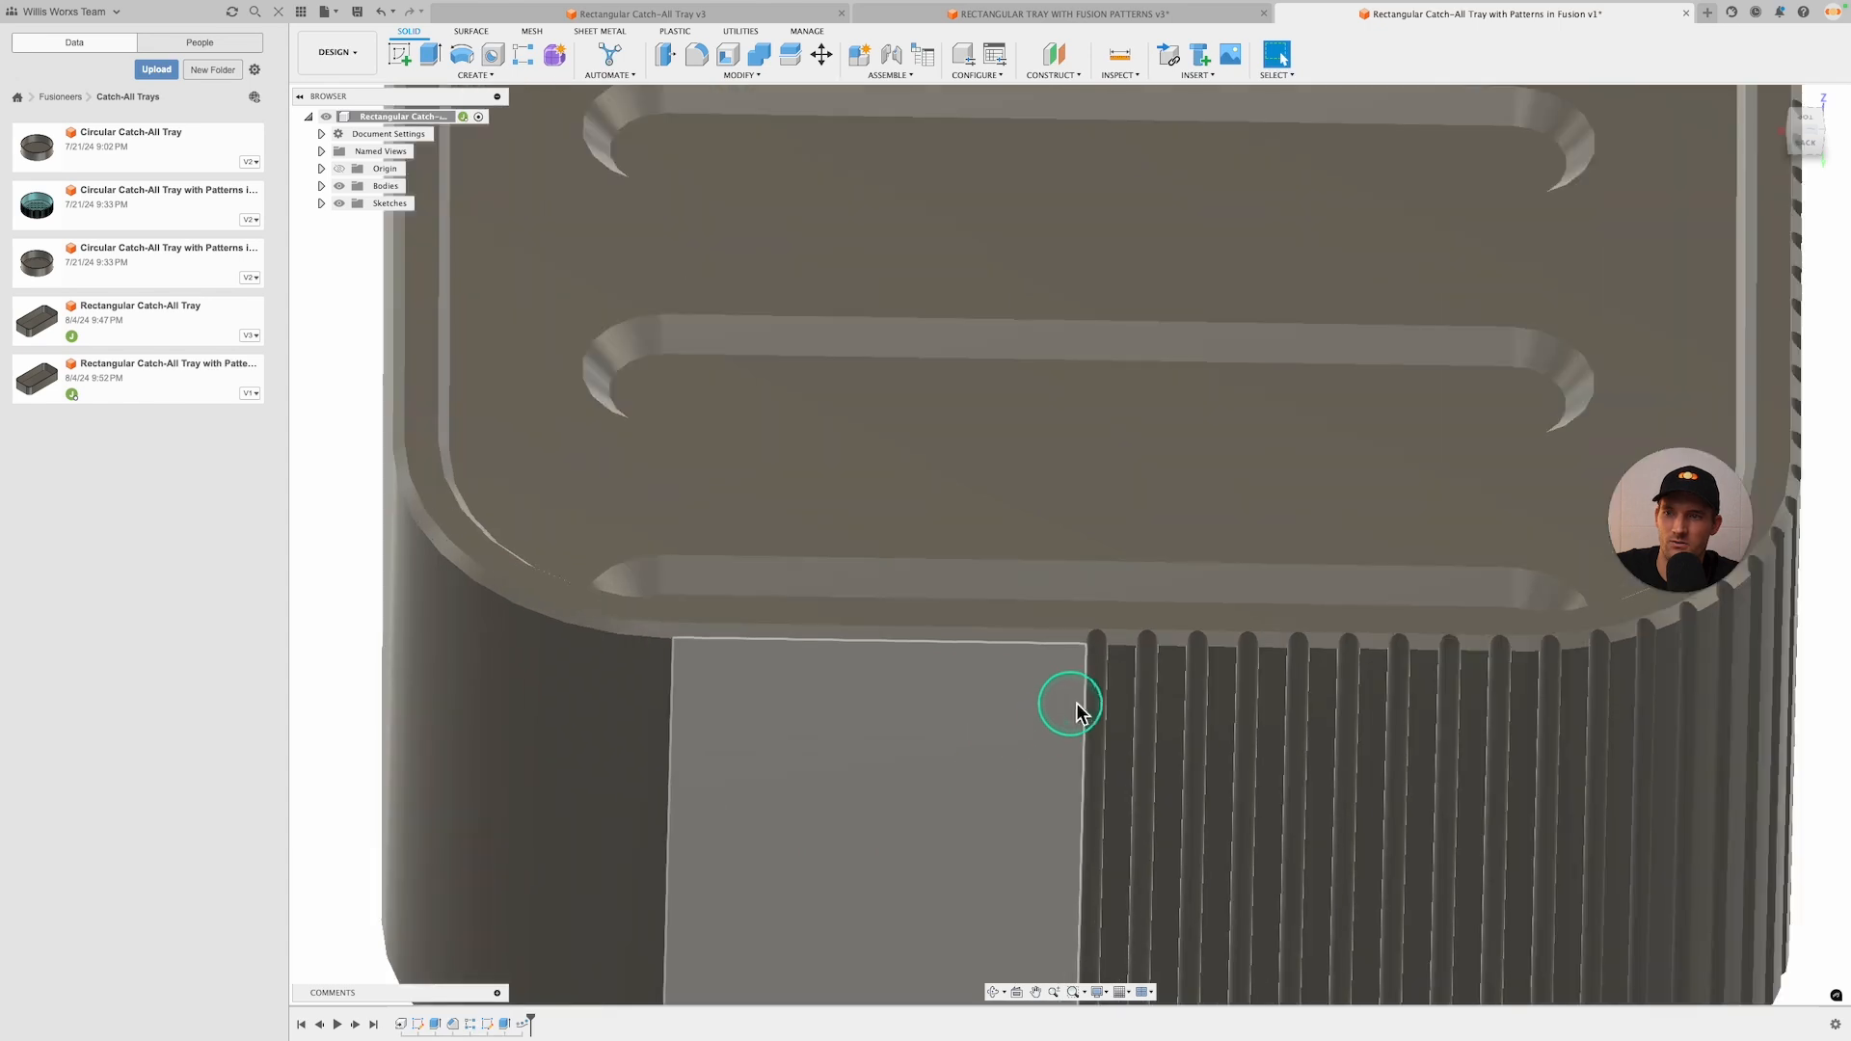
scroll(1084, 660, "up", 3)
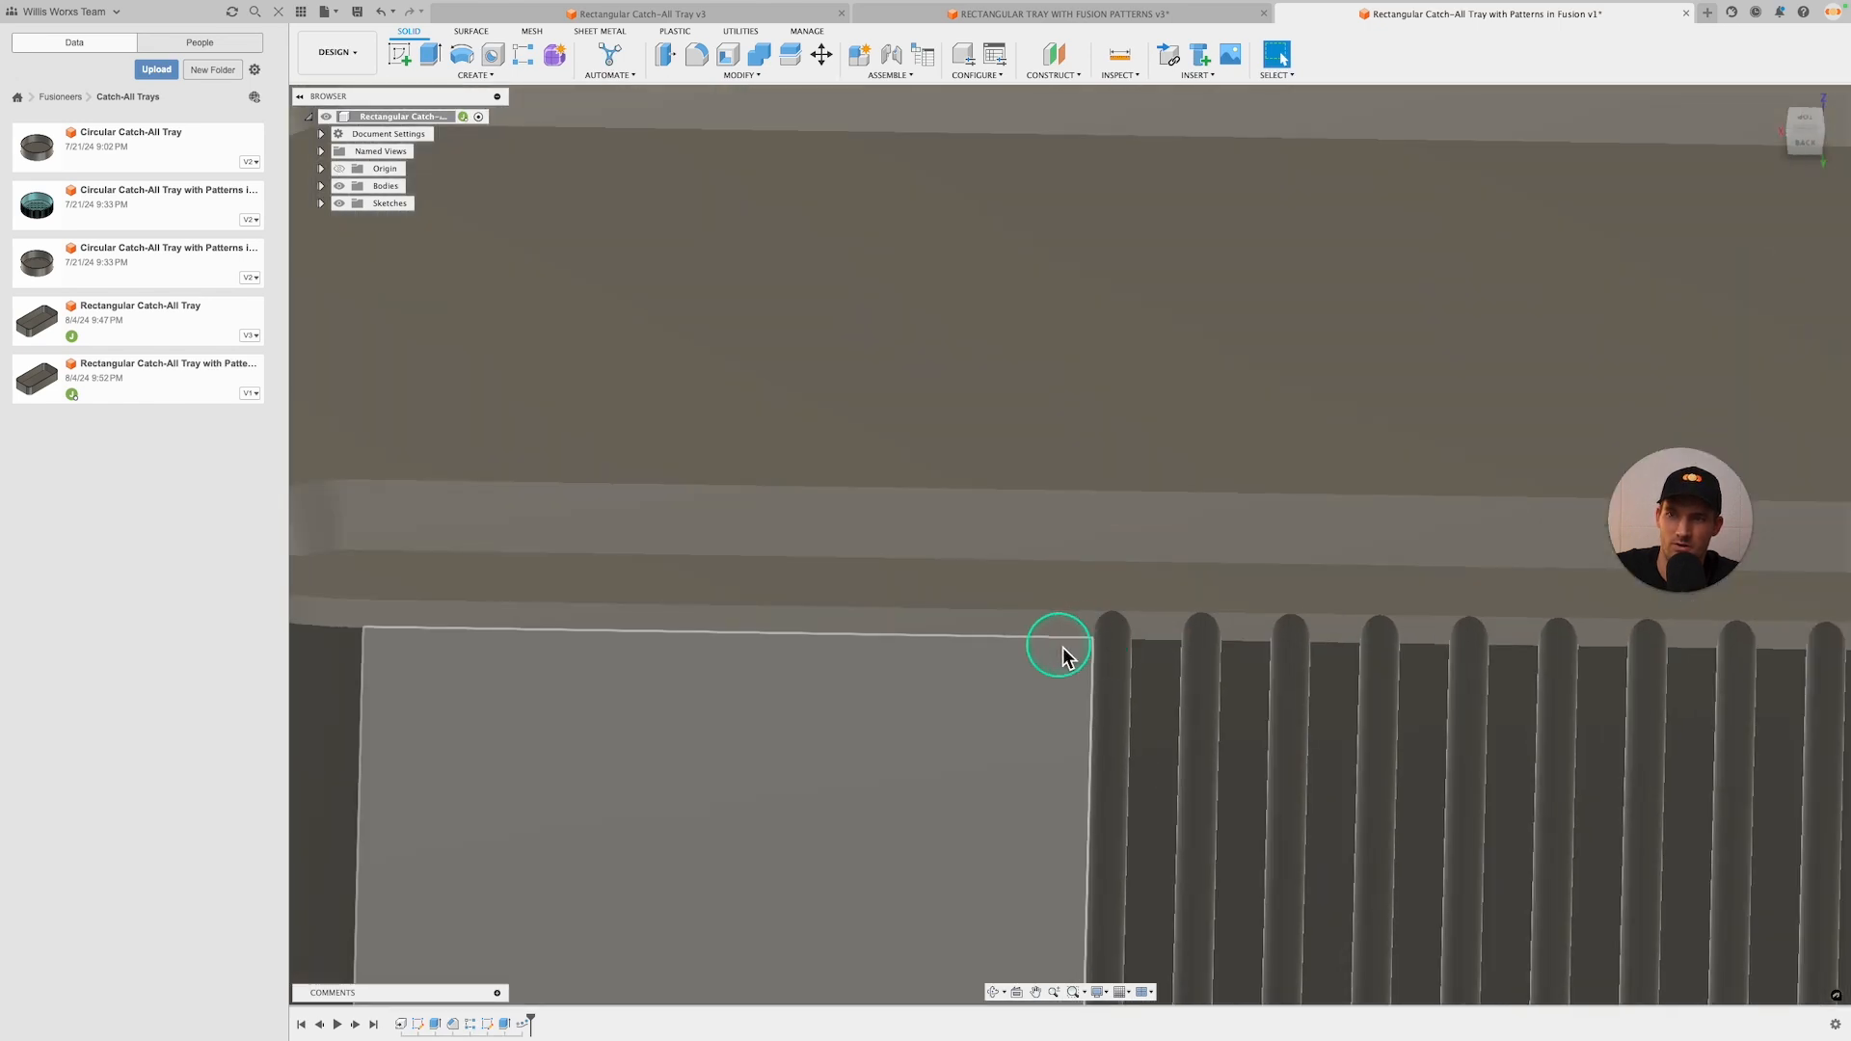
scroll(1080, 655, "up", 3)
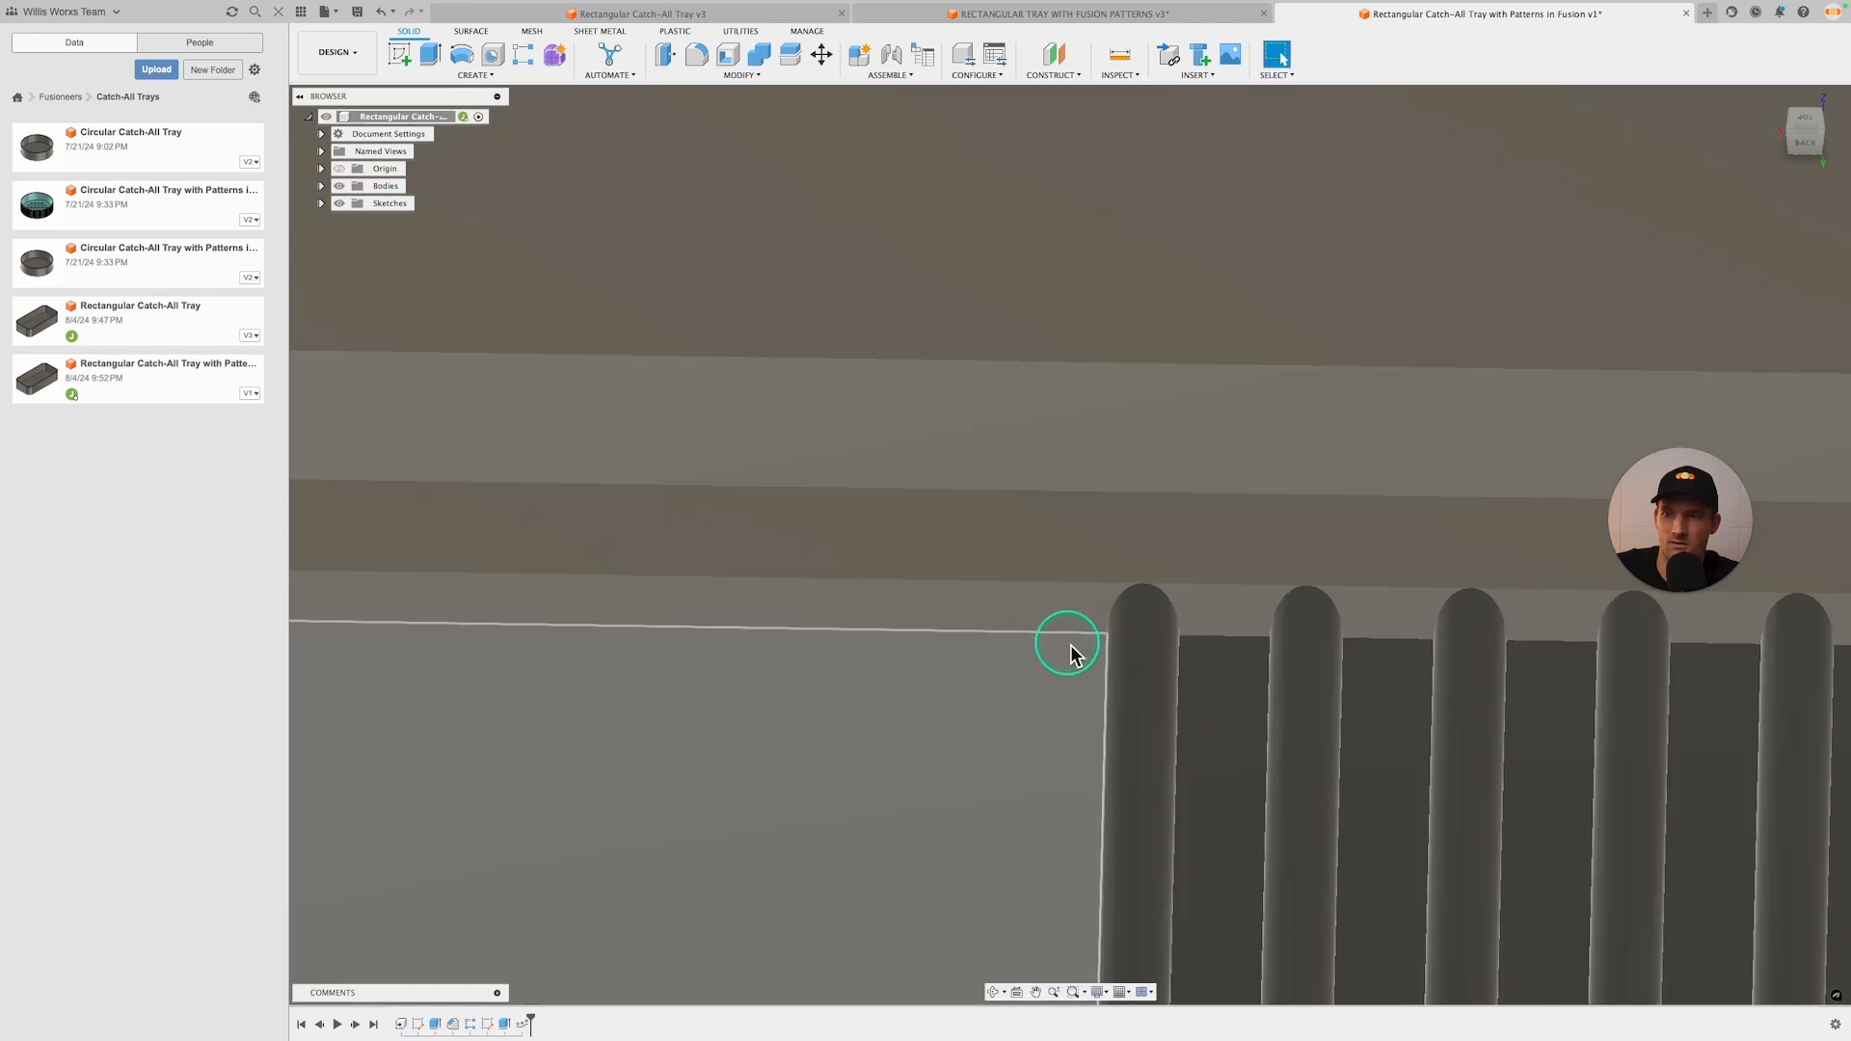
scroll(1104, 641, "down", 10)
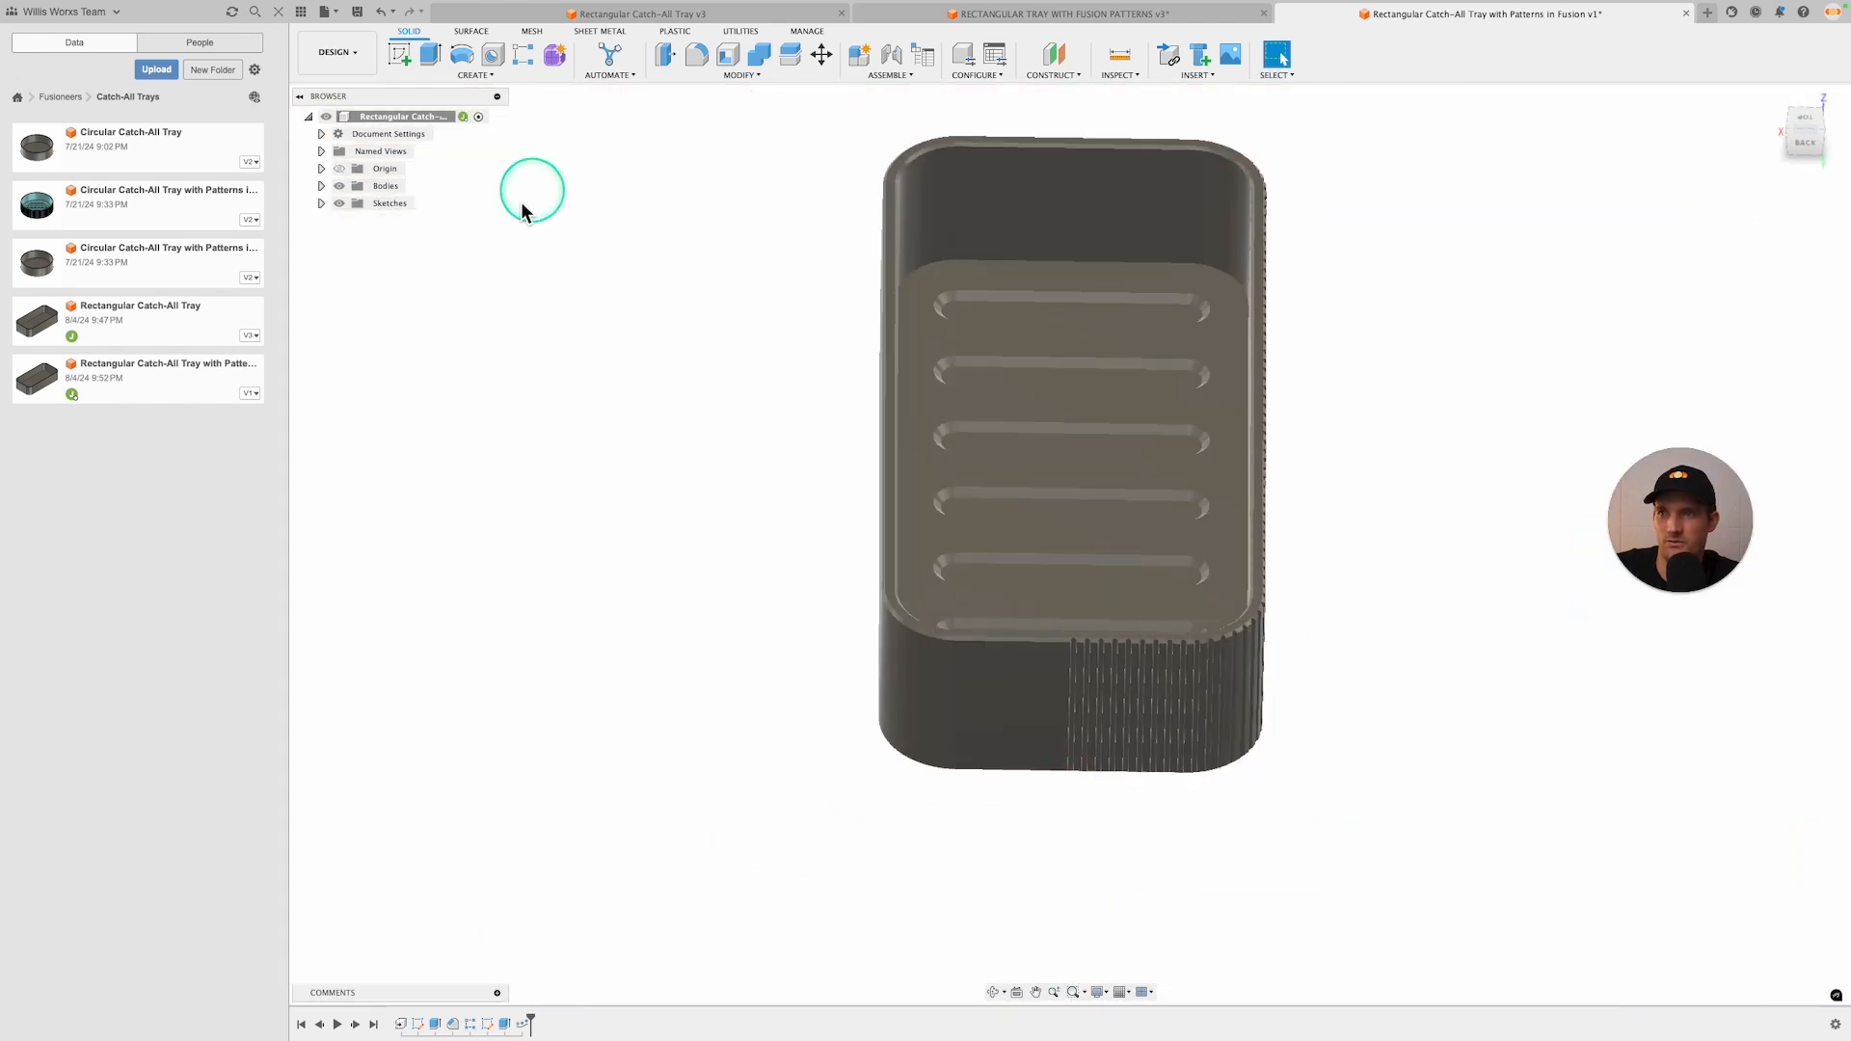
Begin a feature mirror with the vertical groove's extrude and its path pattern as the objects
left_click(496, 85)
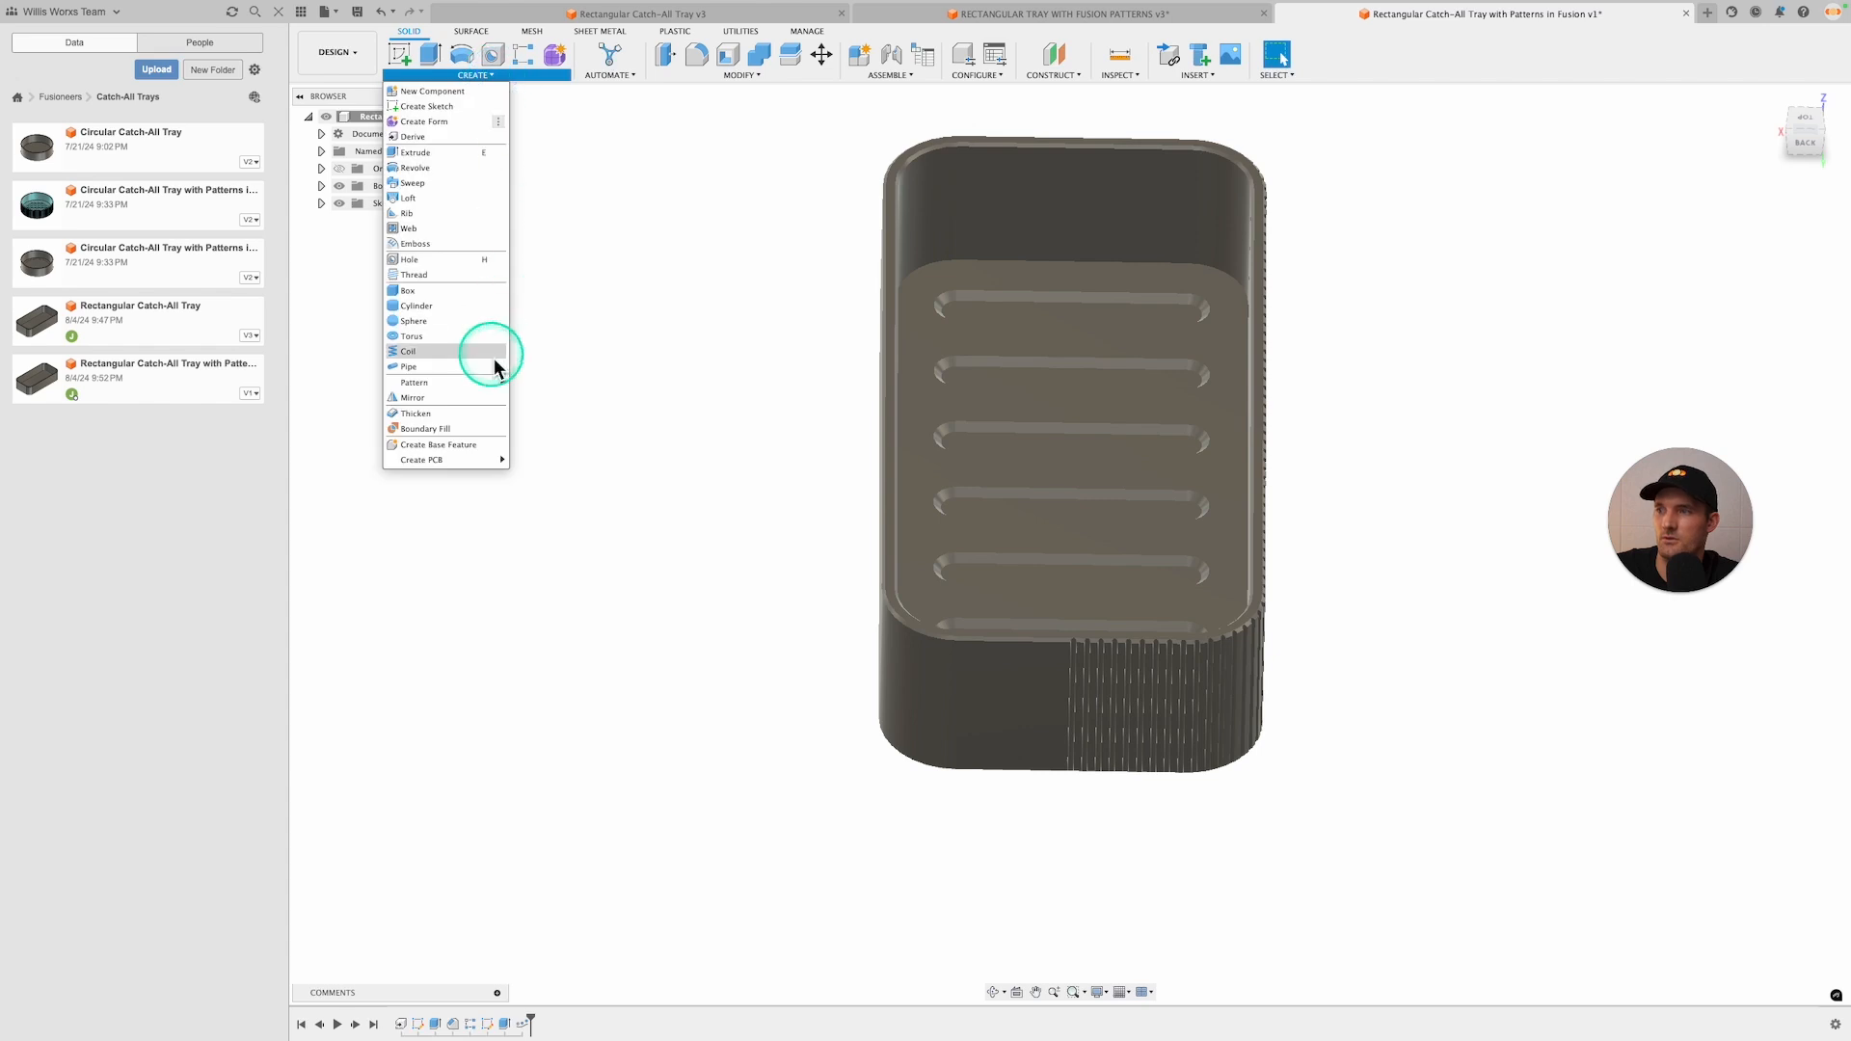
left_click(438, 405)
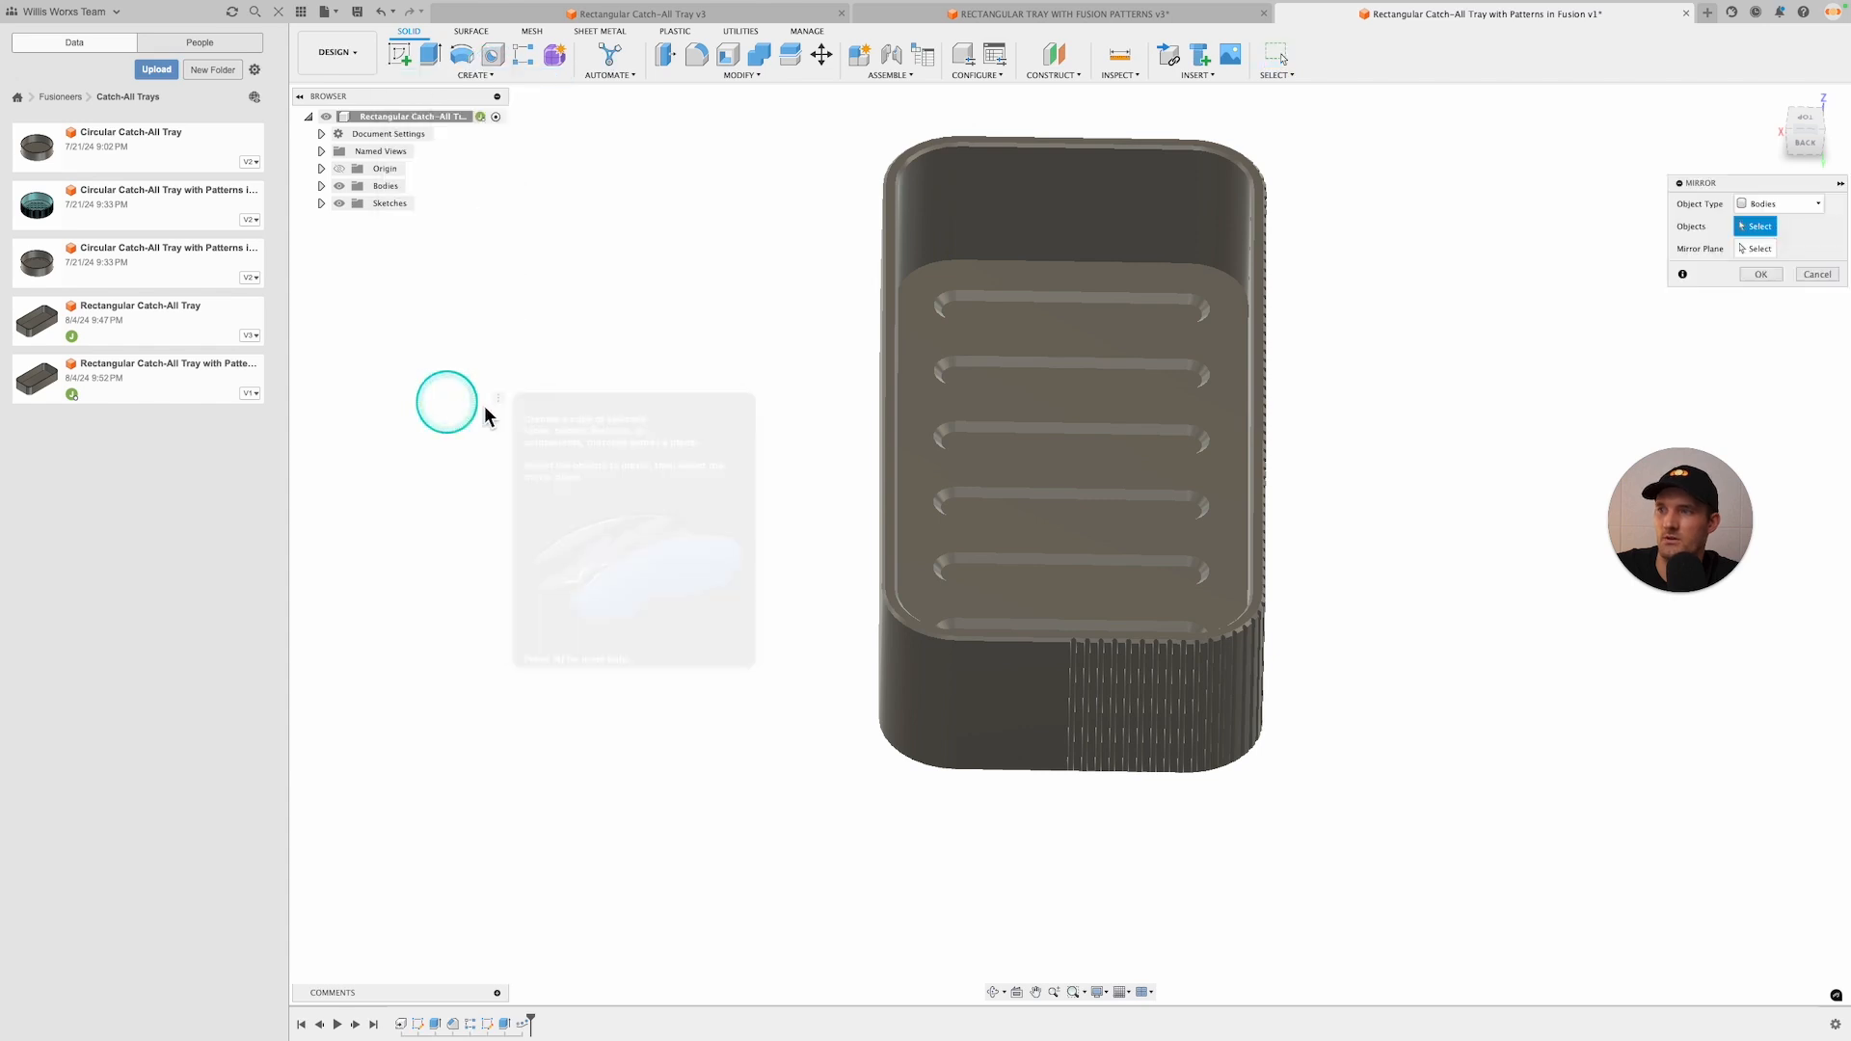
left_click(1782, 203)
left_click(1783, 265)
left_click(690, 1024)
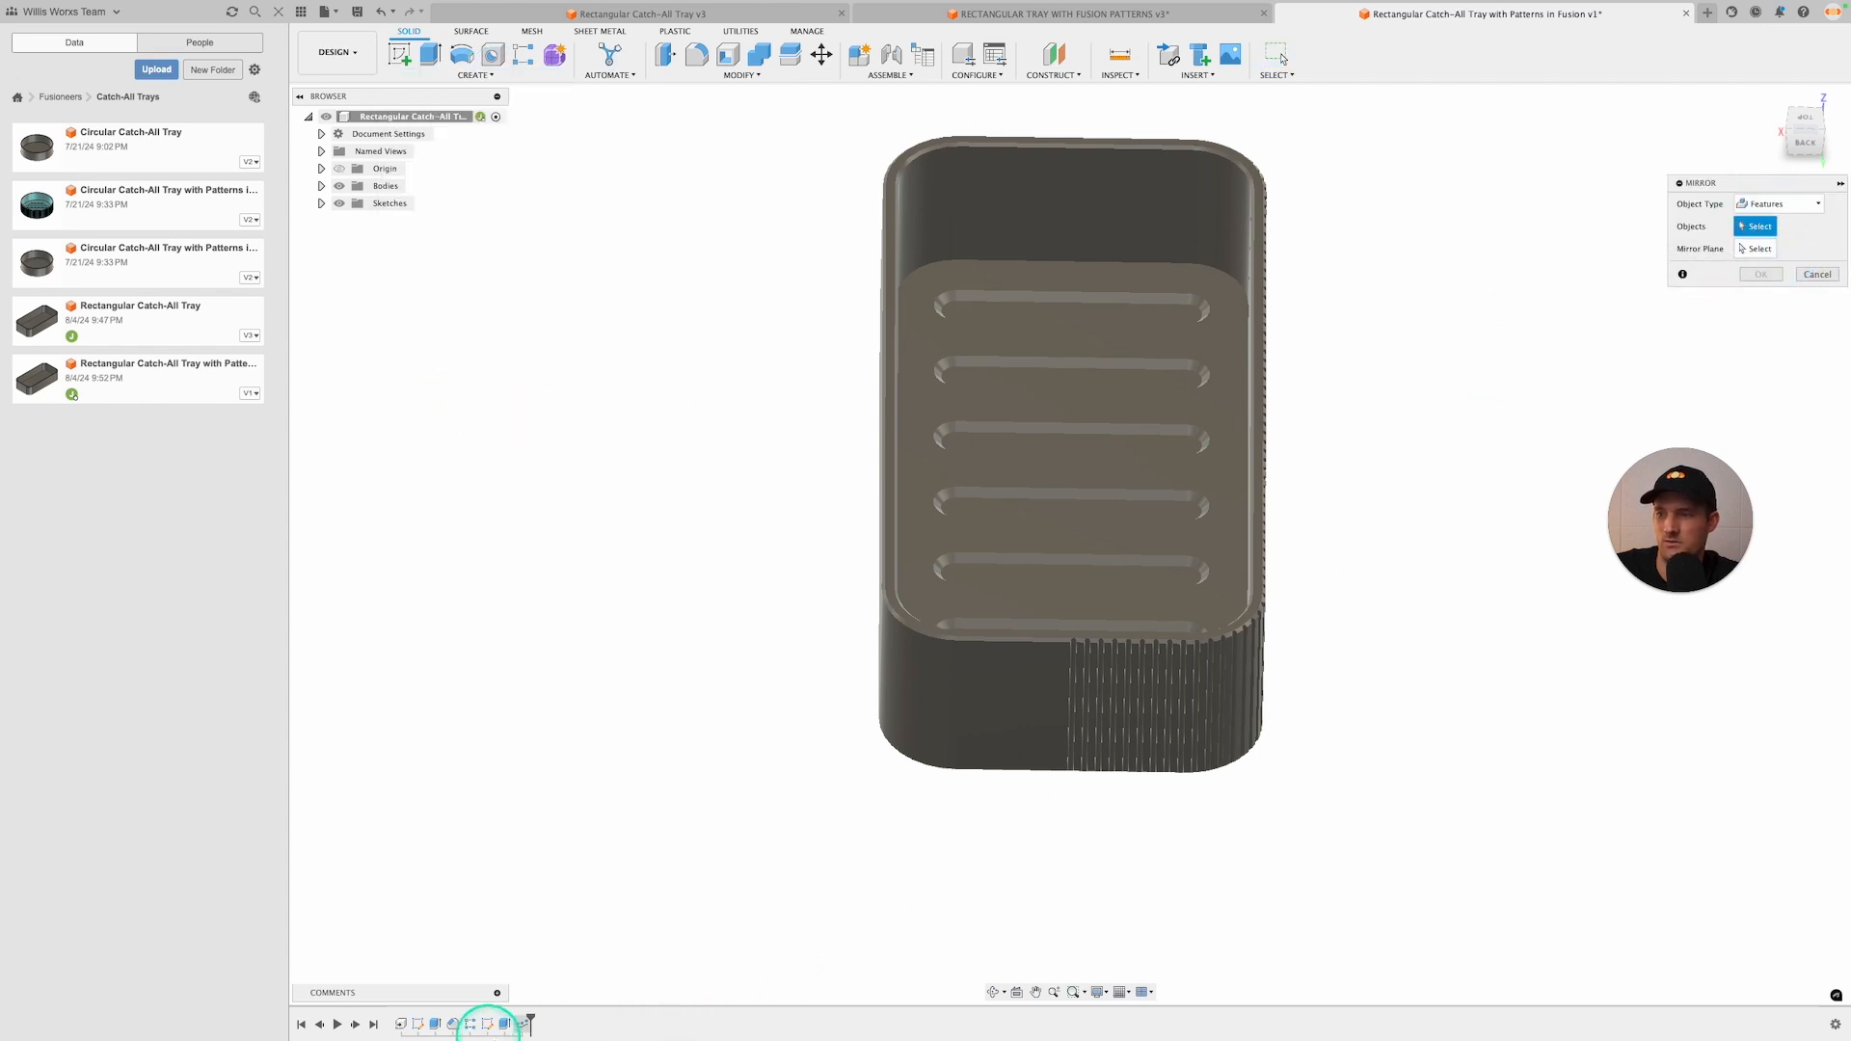
left_click(504, 1024)
left_click(1078, 696, "super")
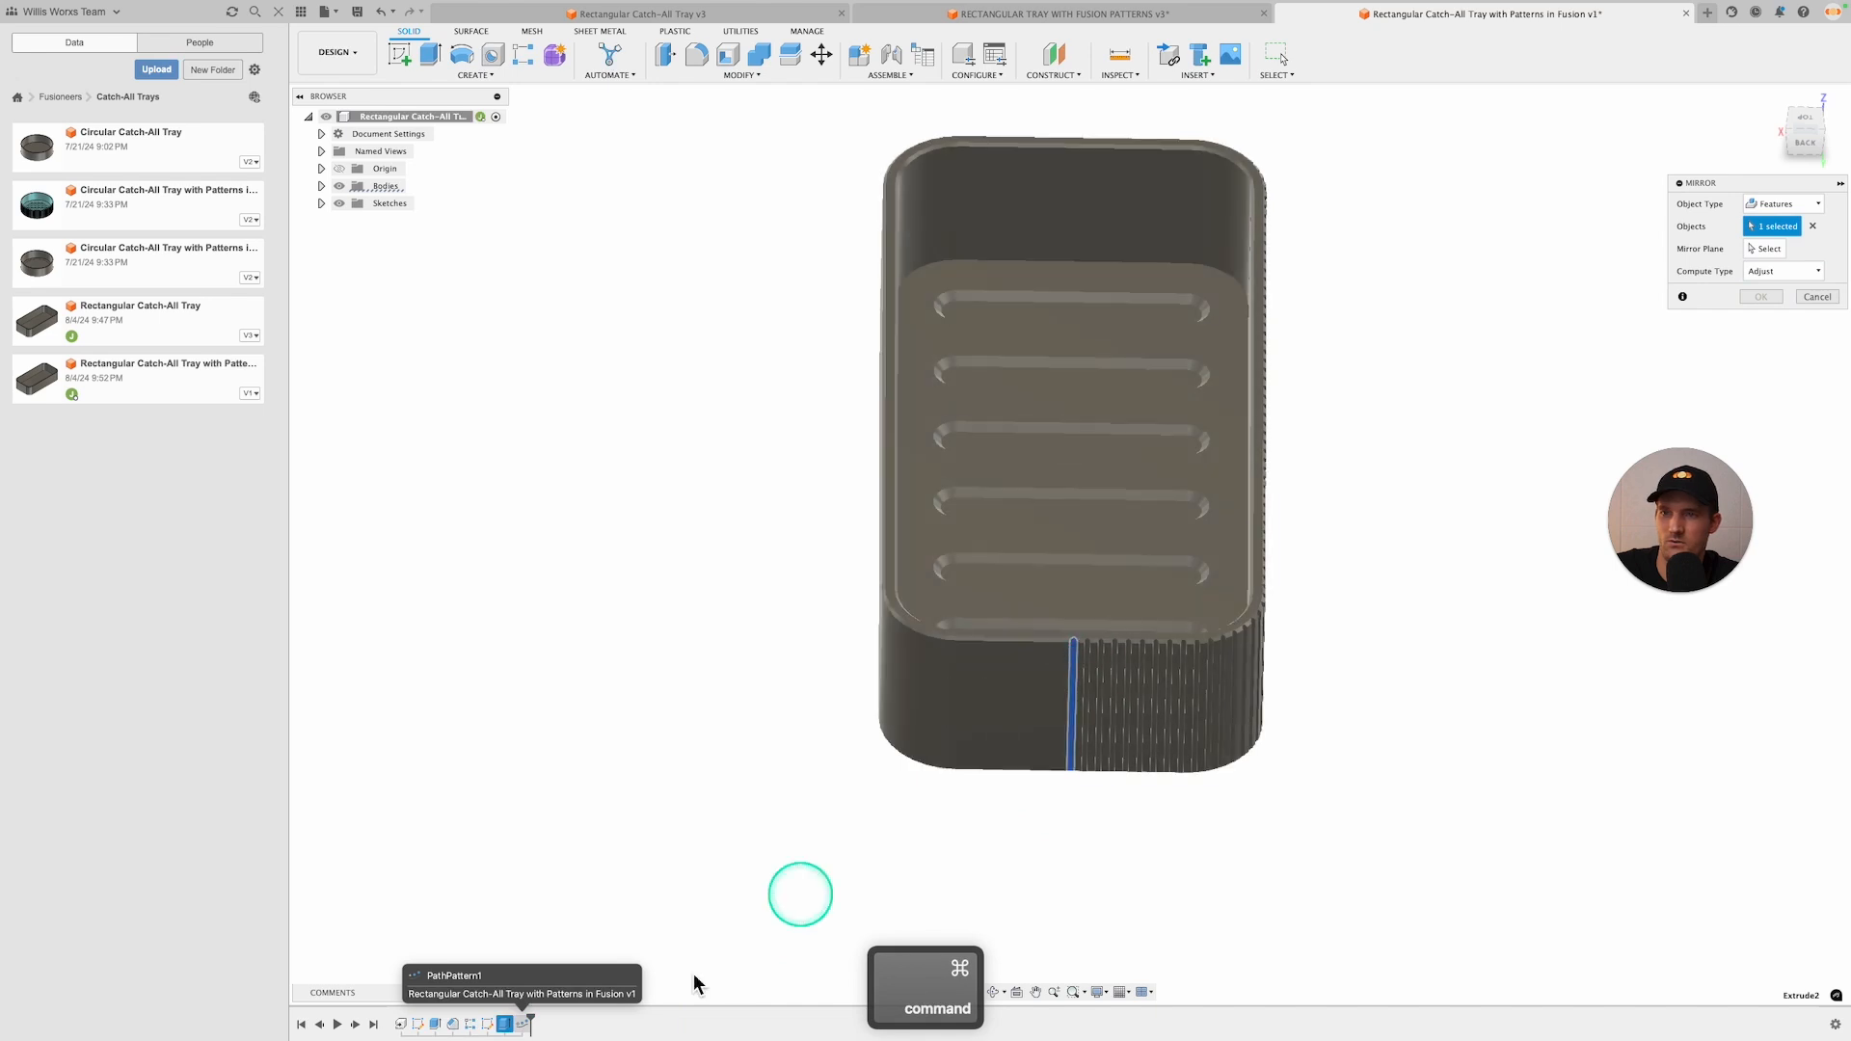
left_click(526, 1026, "super")
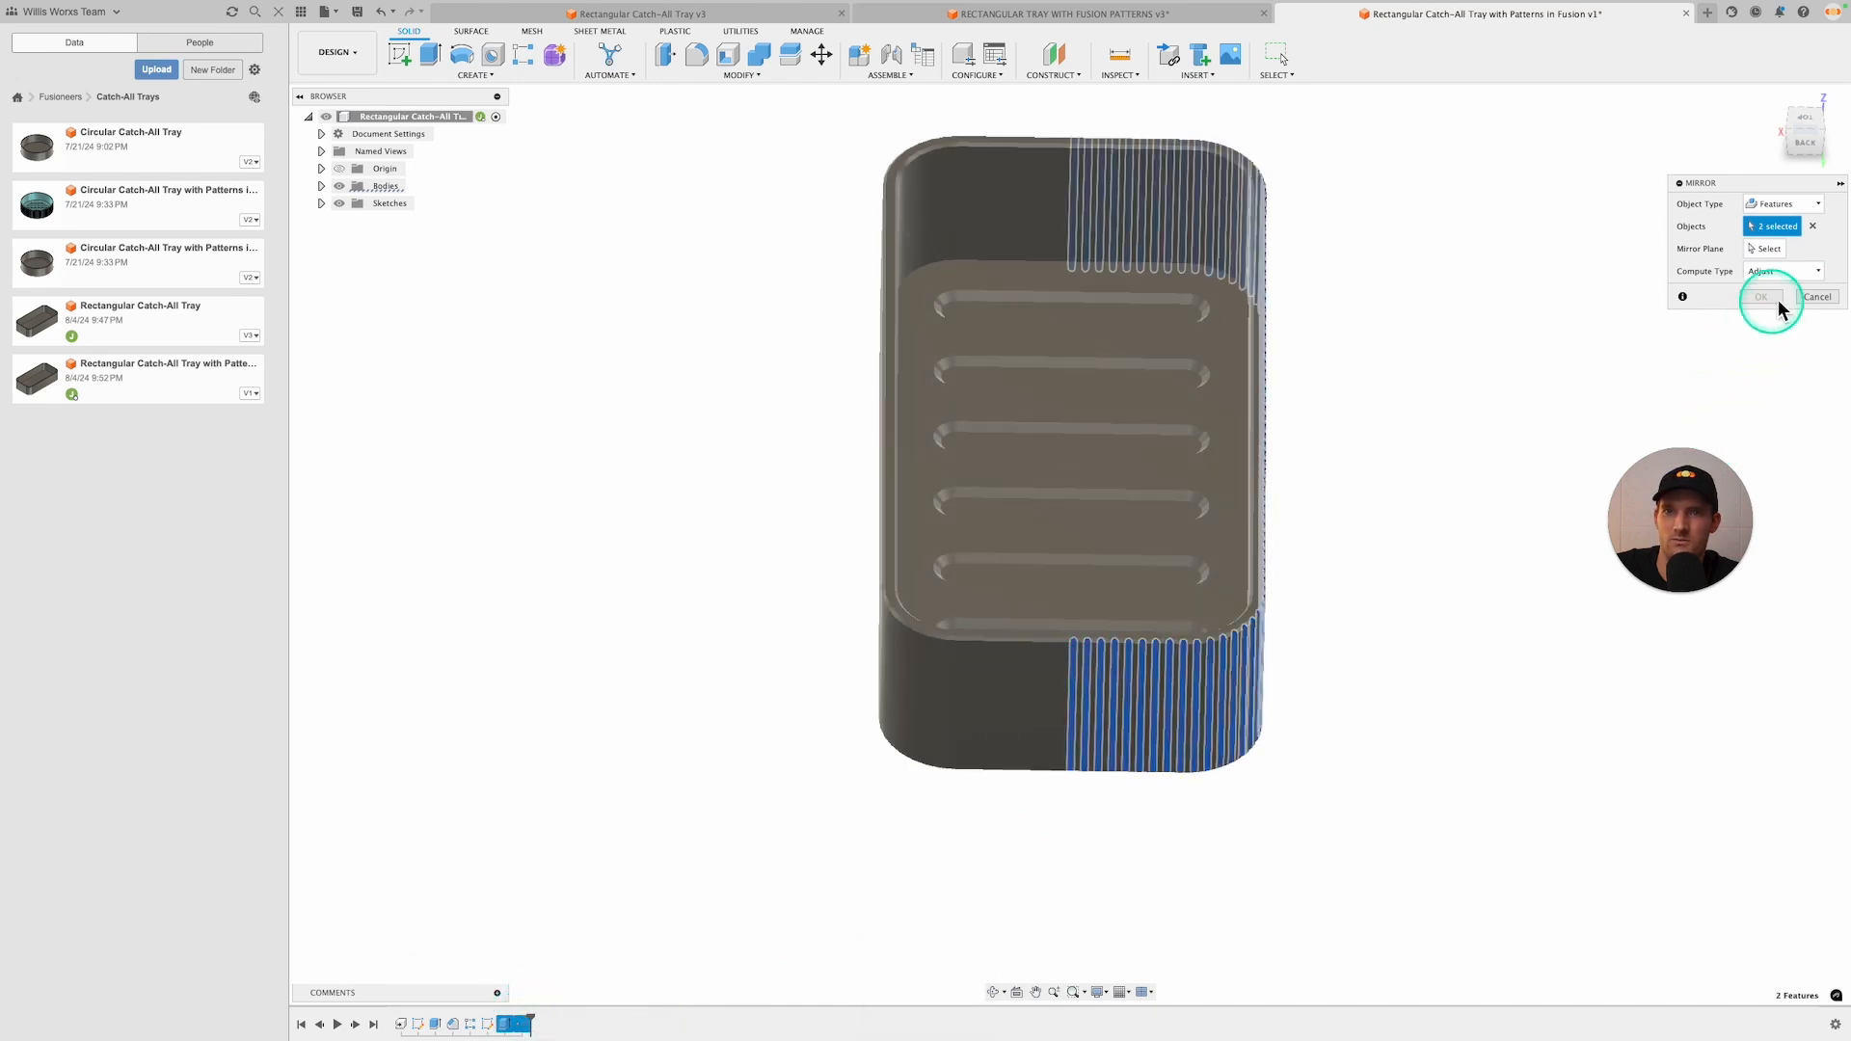
Try to mirror the selected groove features across the origin plane running lengthwise through the tray's center
left_click(1770, 250)
middle_click_drag(1135, 418, 1061, 508, "shift")
left_click(1070, 511)
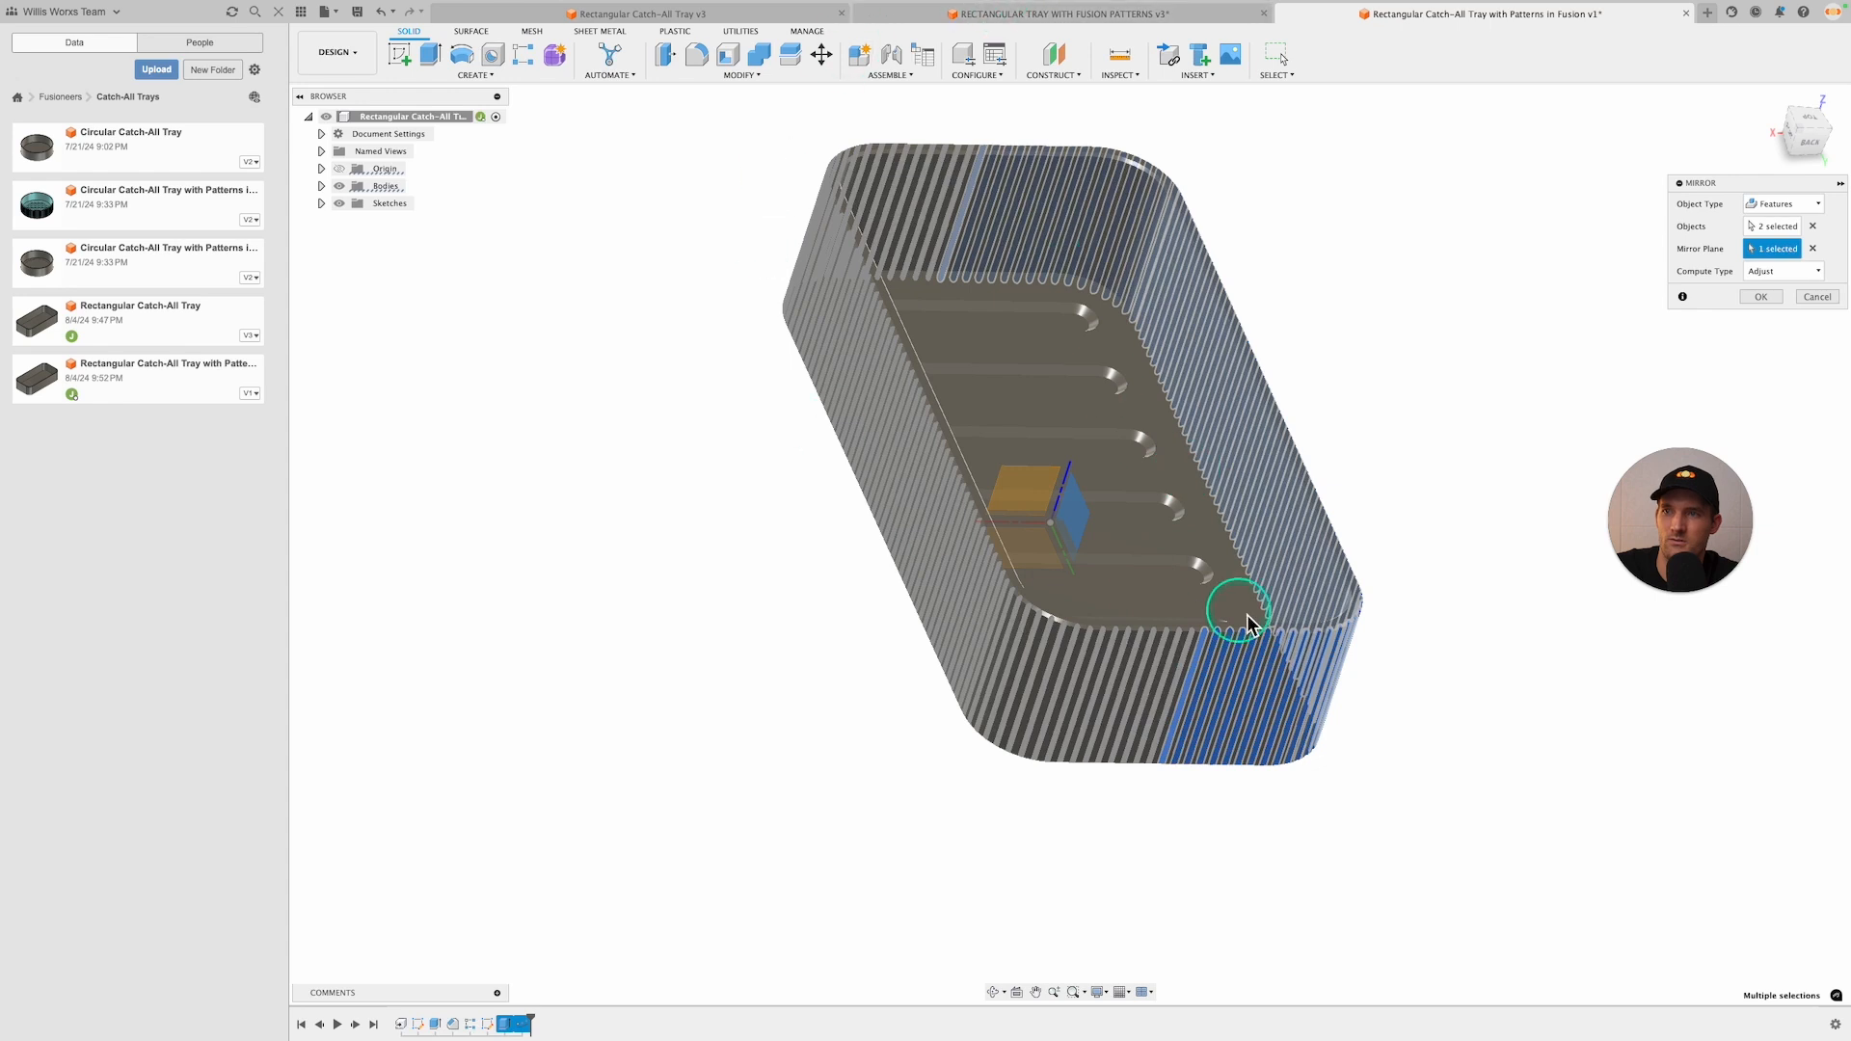
left_click(1759, 297)
left_click(1587, 385)
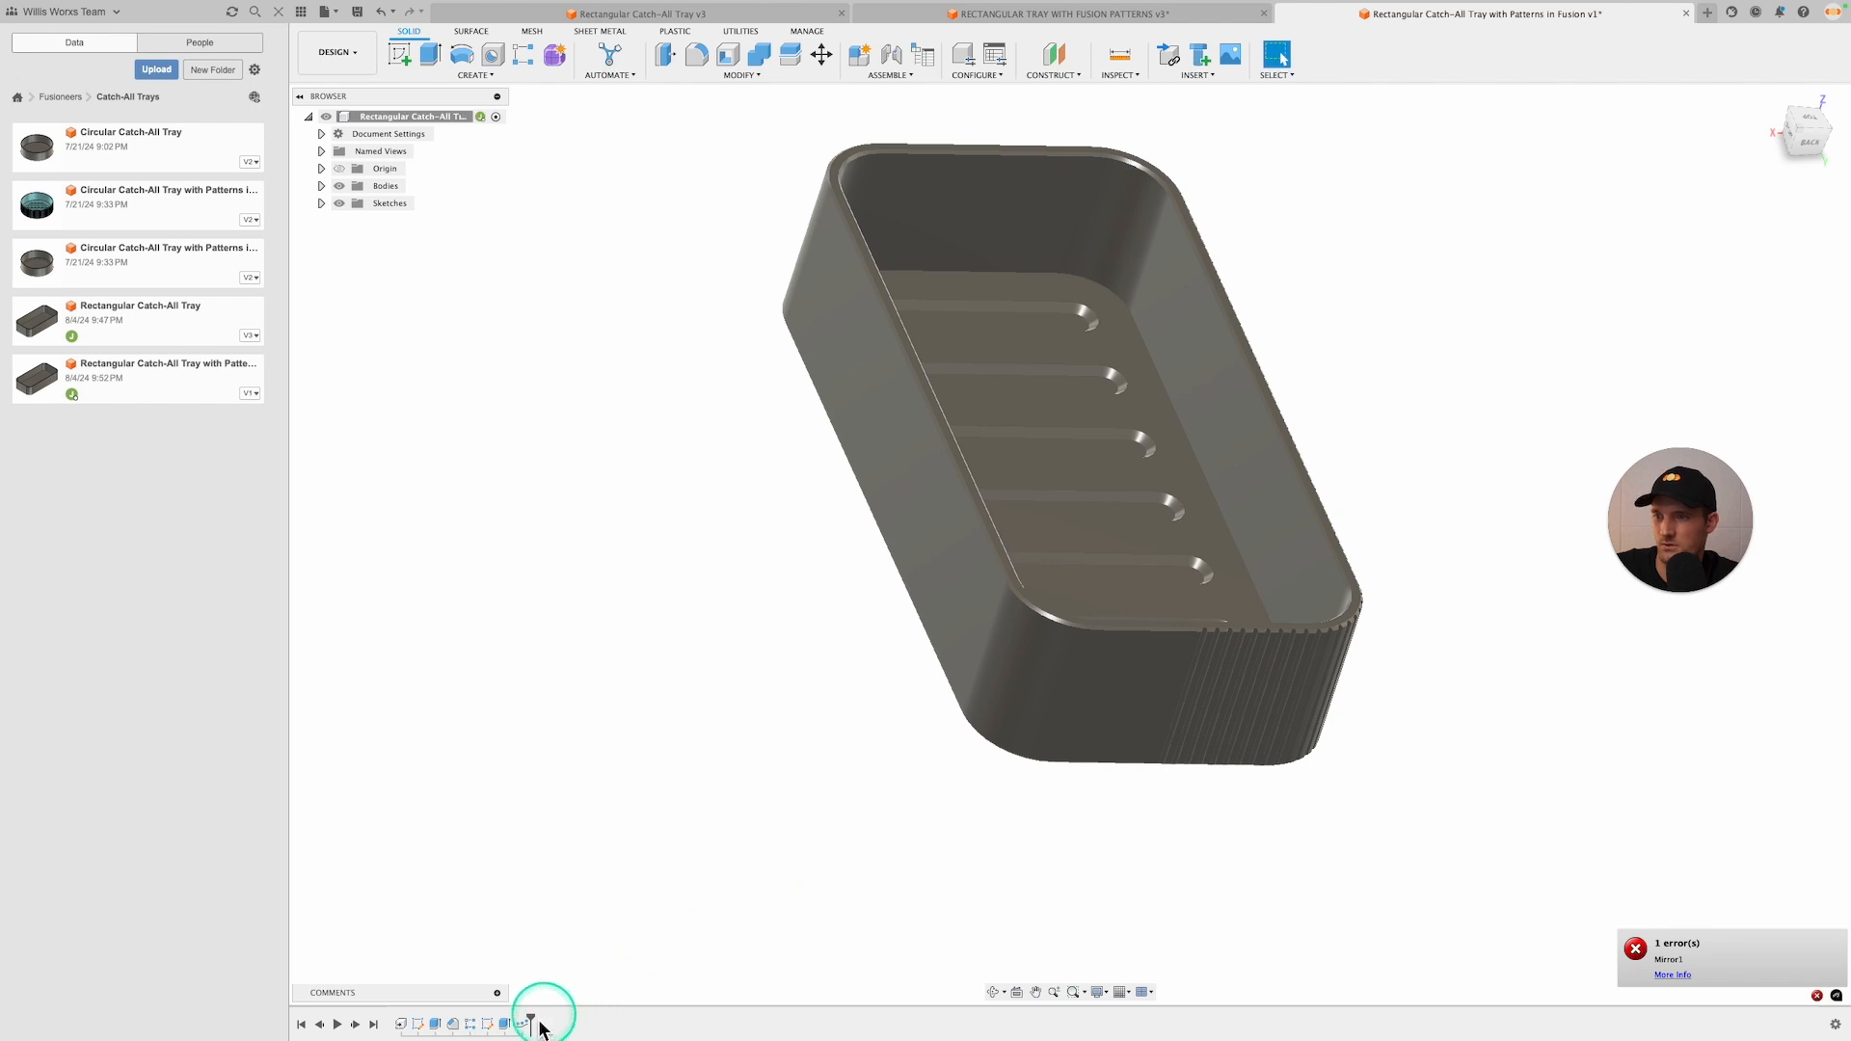
Edit the groove's path pattern again and set its quantity to 60
middle_click_drag(737, 686, 710, 678, "shift")
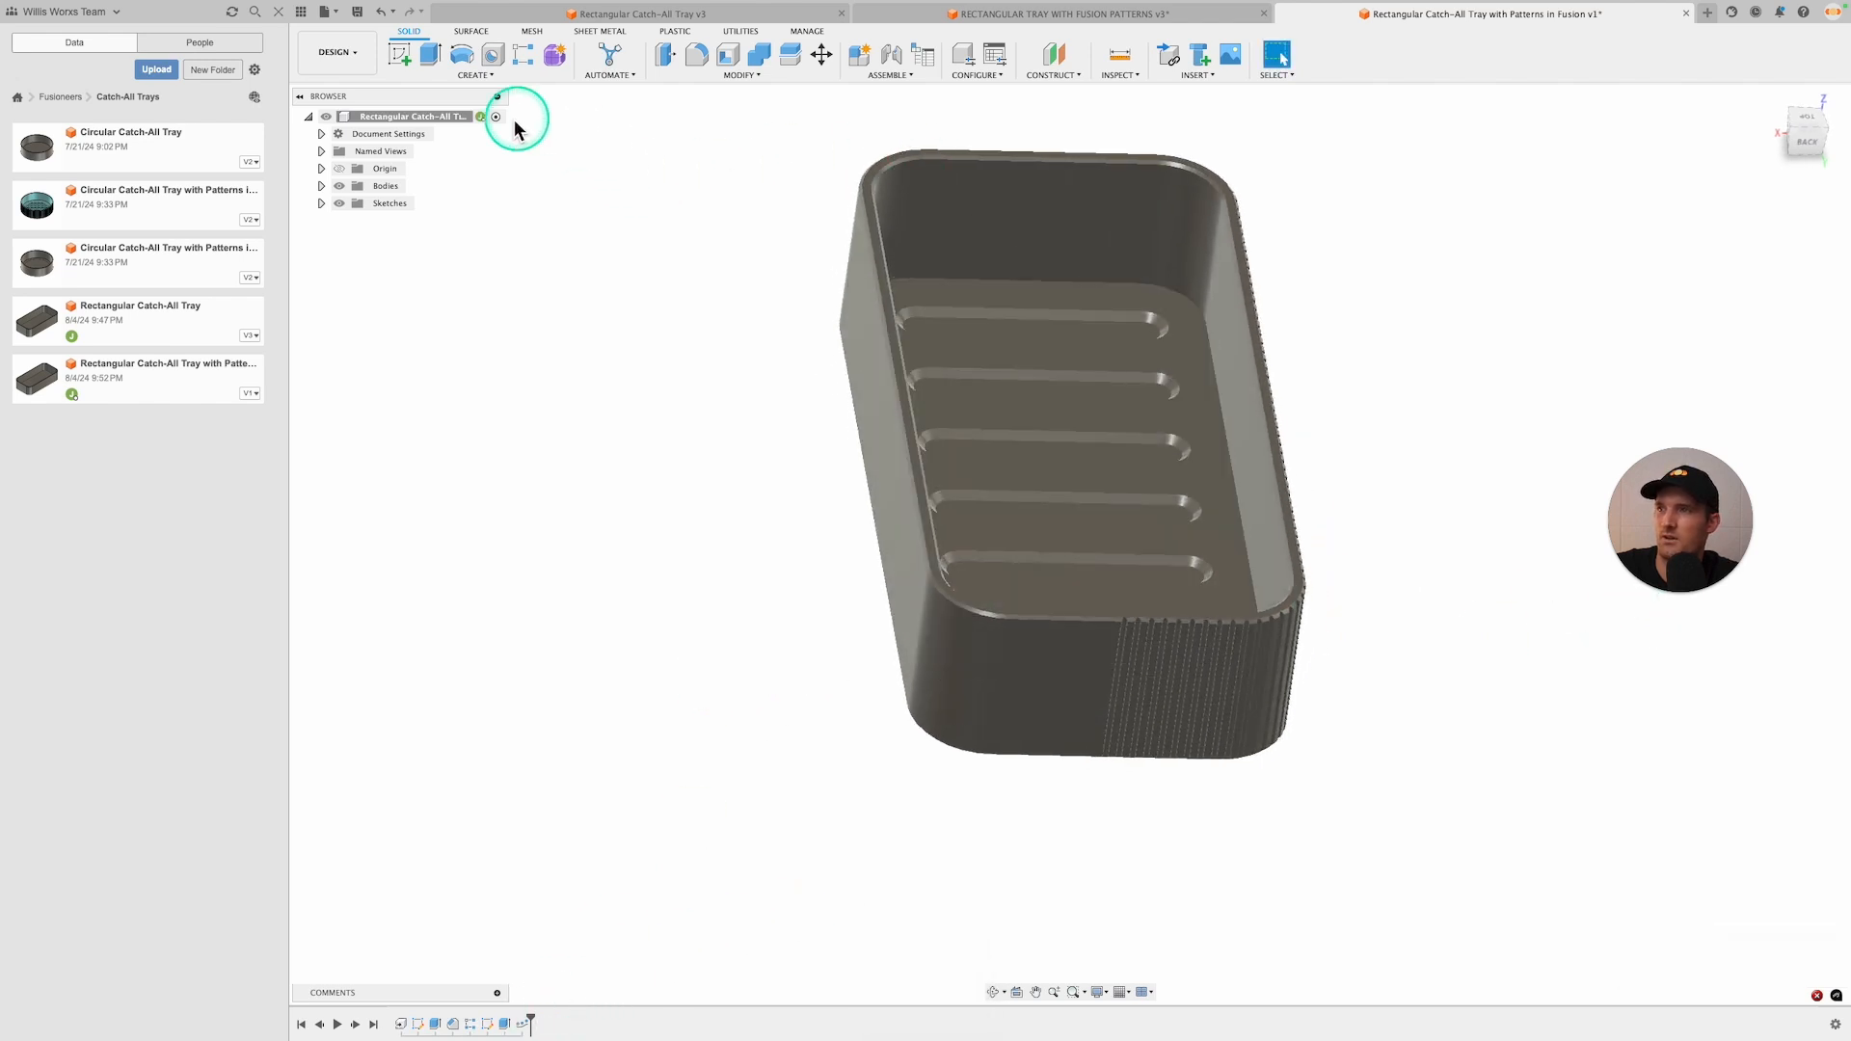
left_click(485, 77)
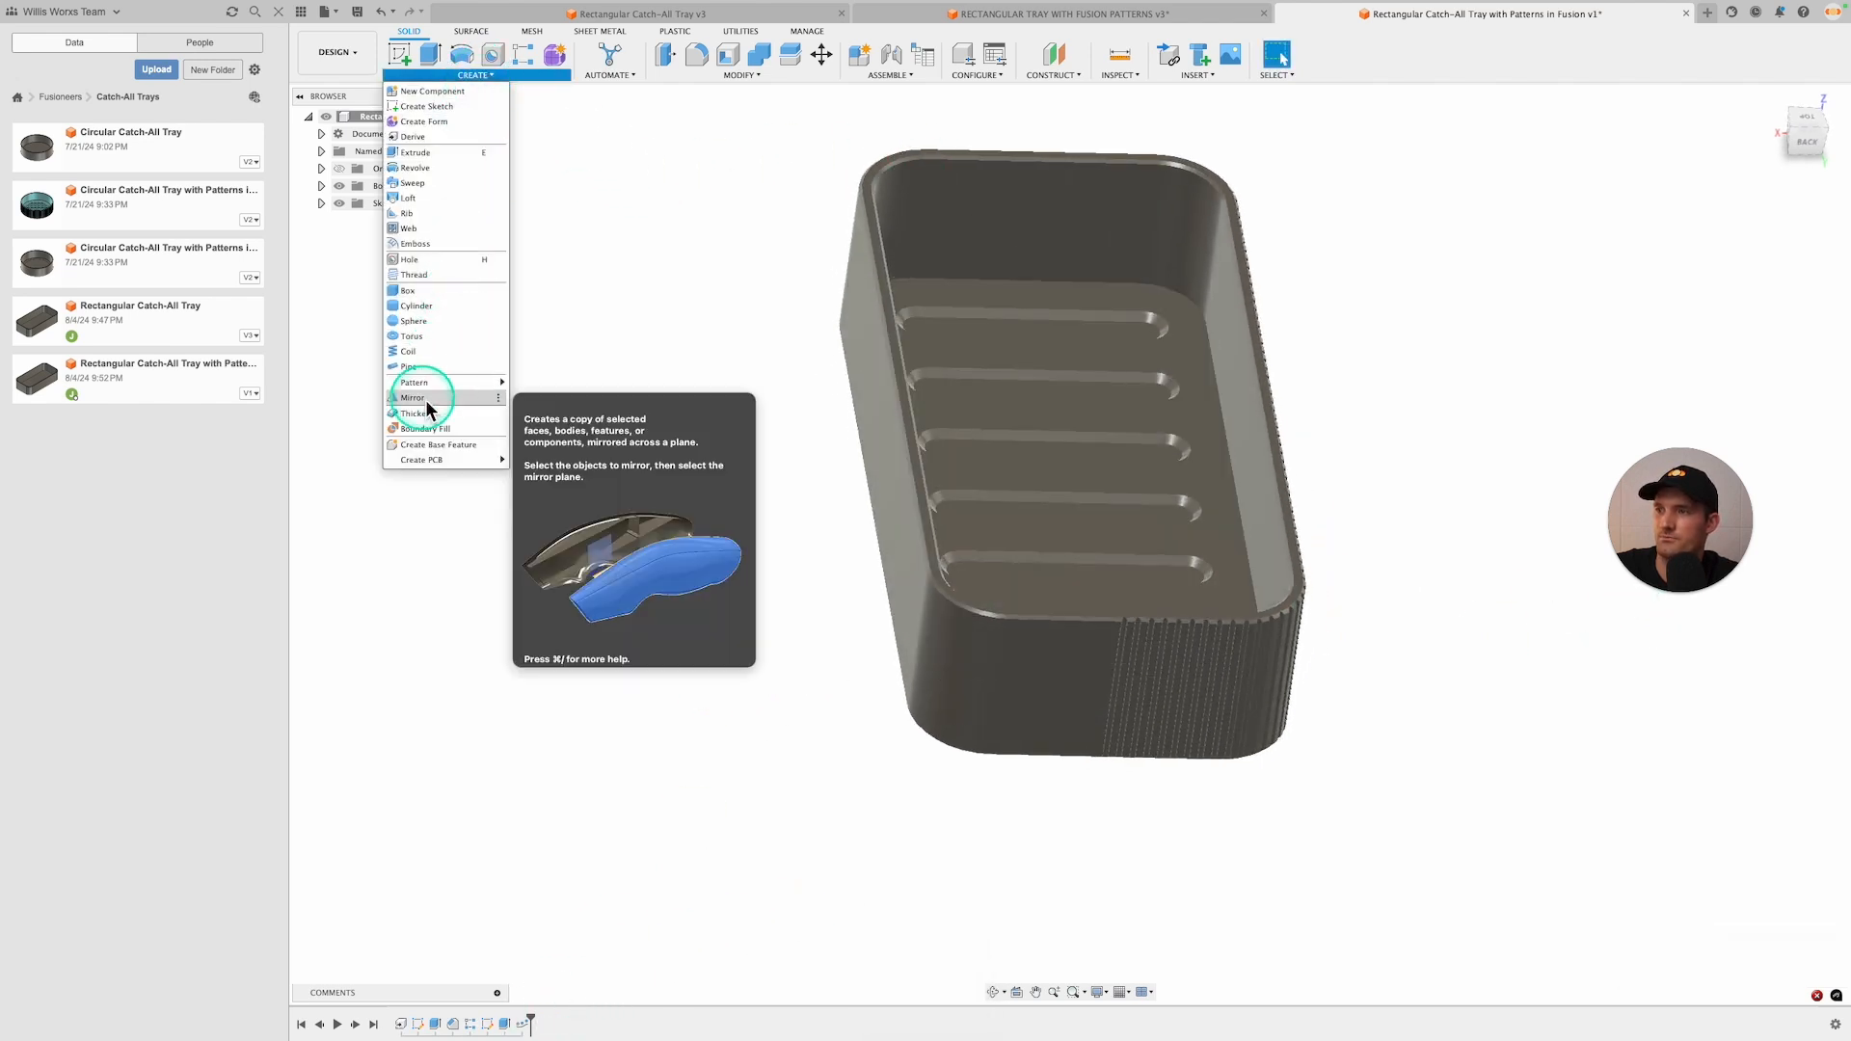
left_click(638, 831)
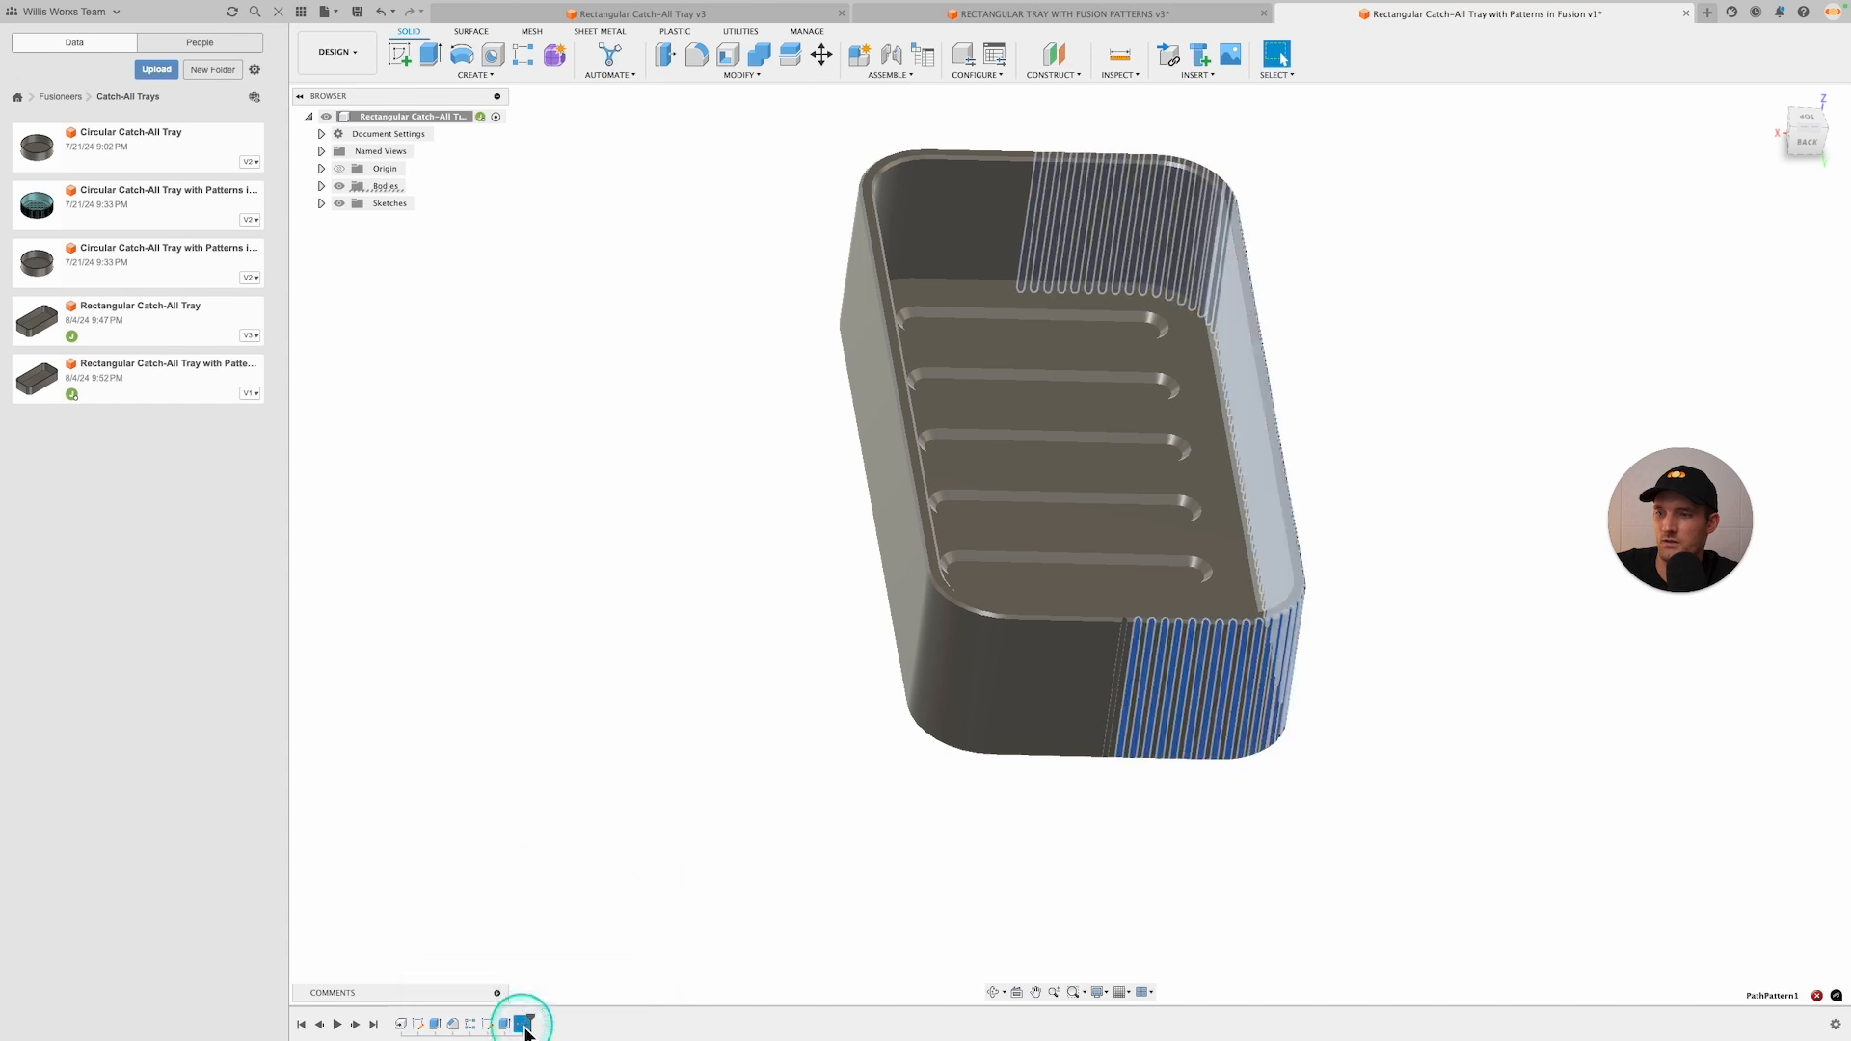
right_click(530, 1024)
left_click(578, 880)
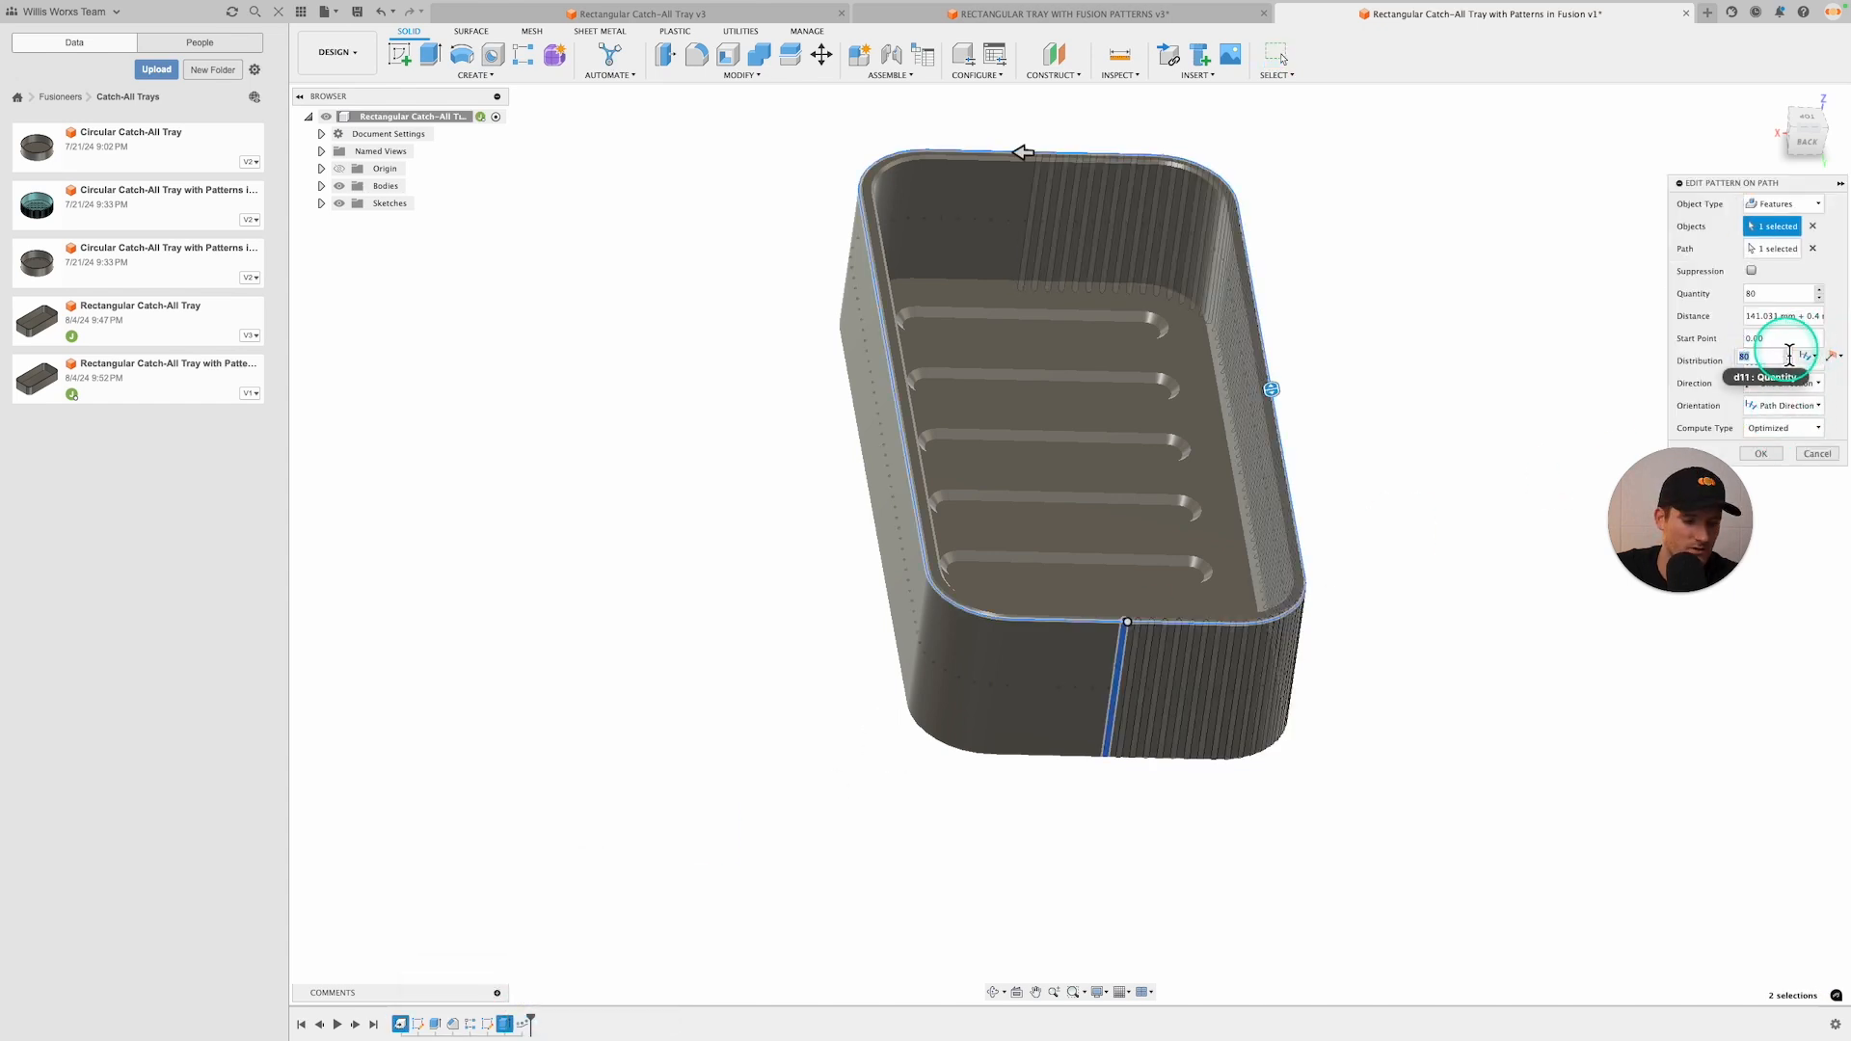
type("60")
key("Return")
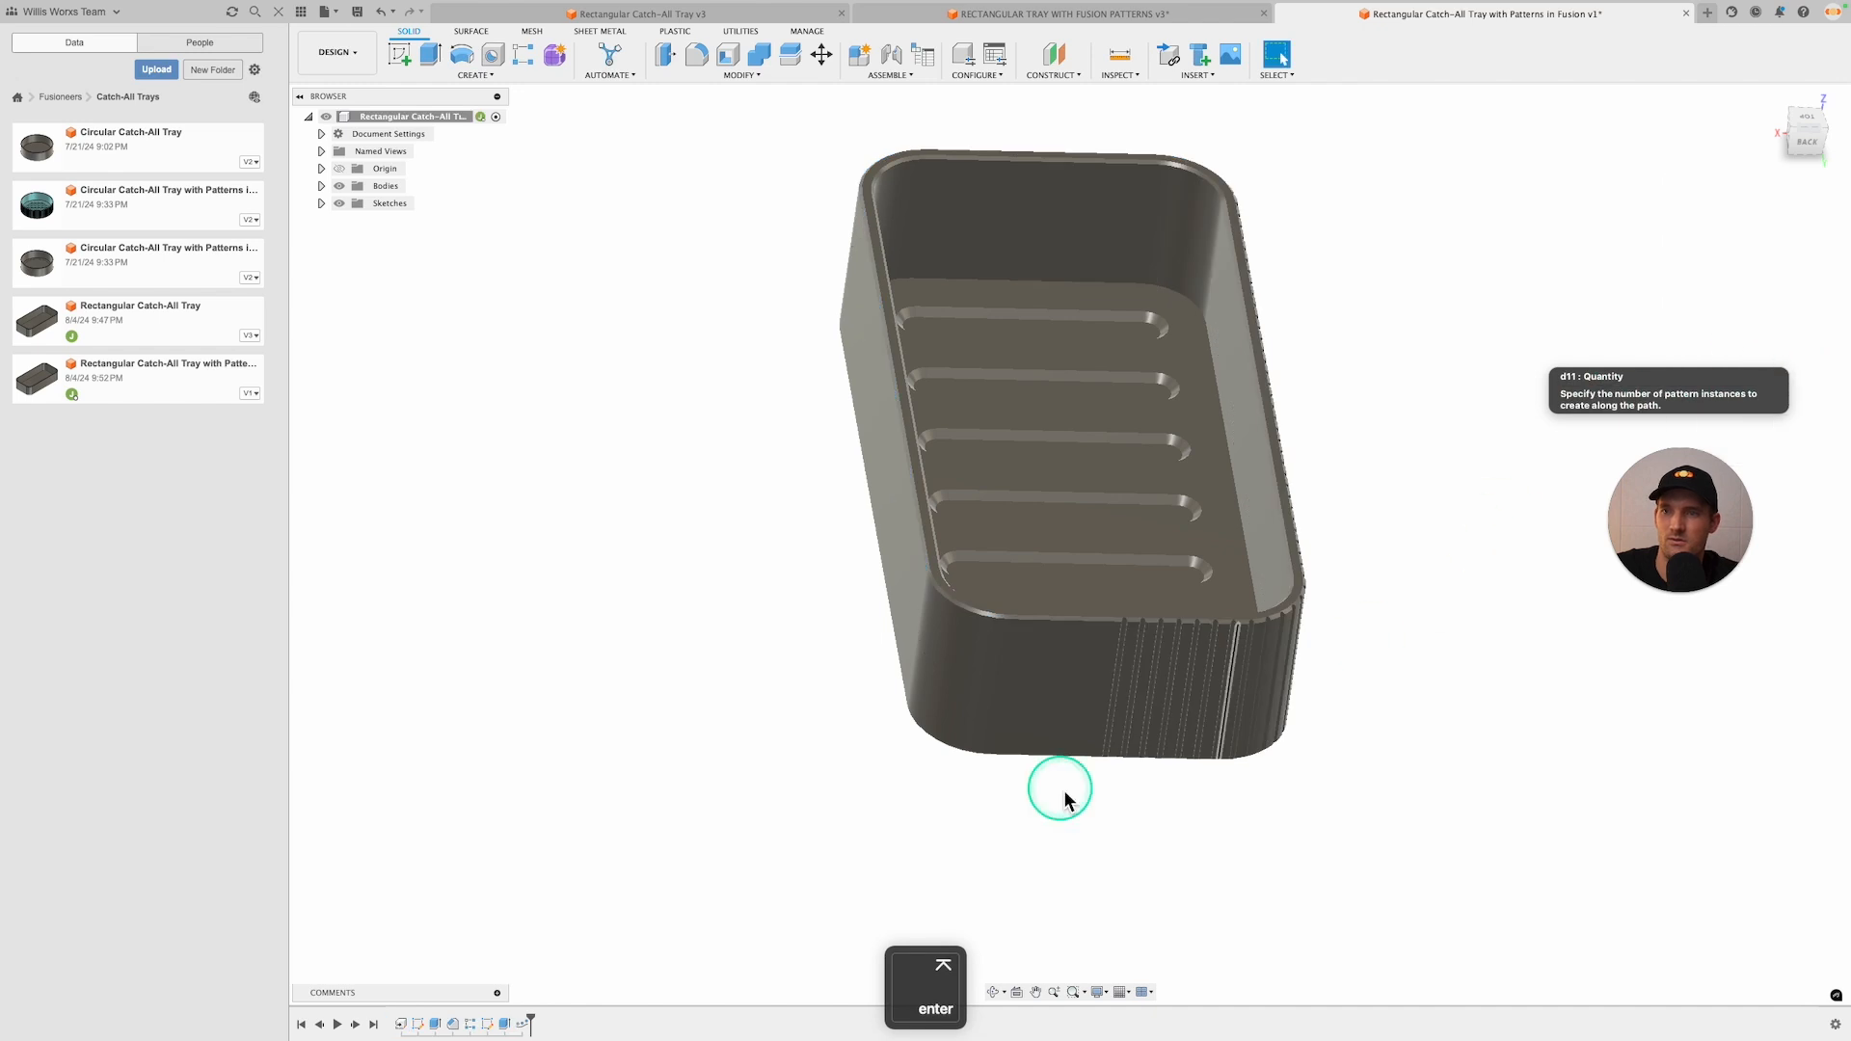
Start a feature mirror with the groove's path pattern and its original extrude as the objects
left_click(480, 77)
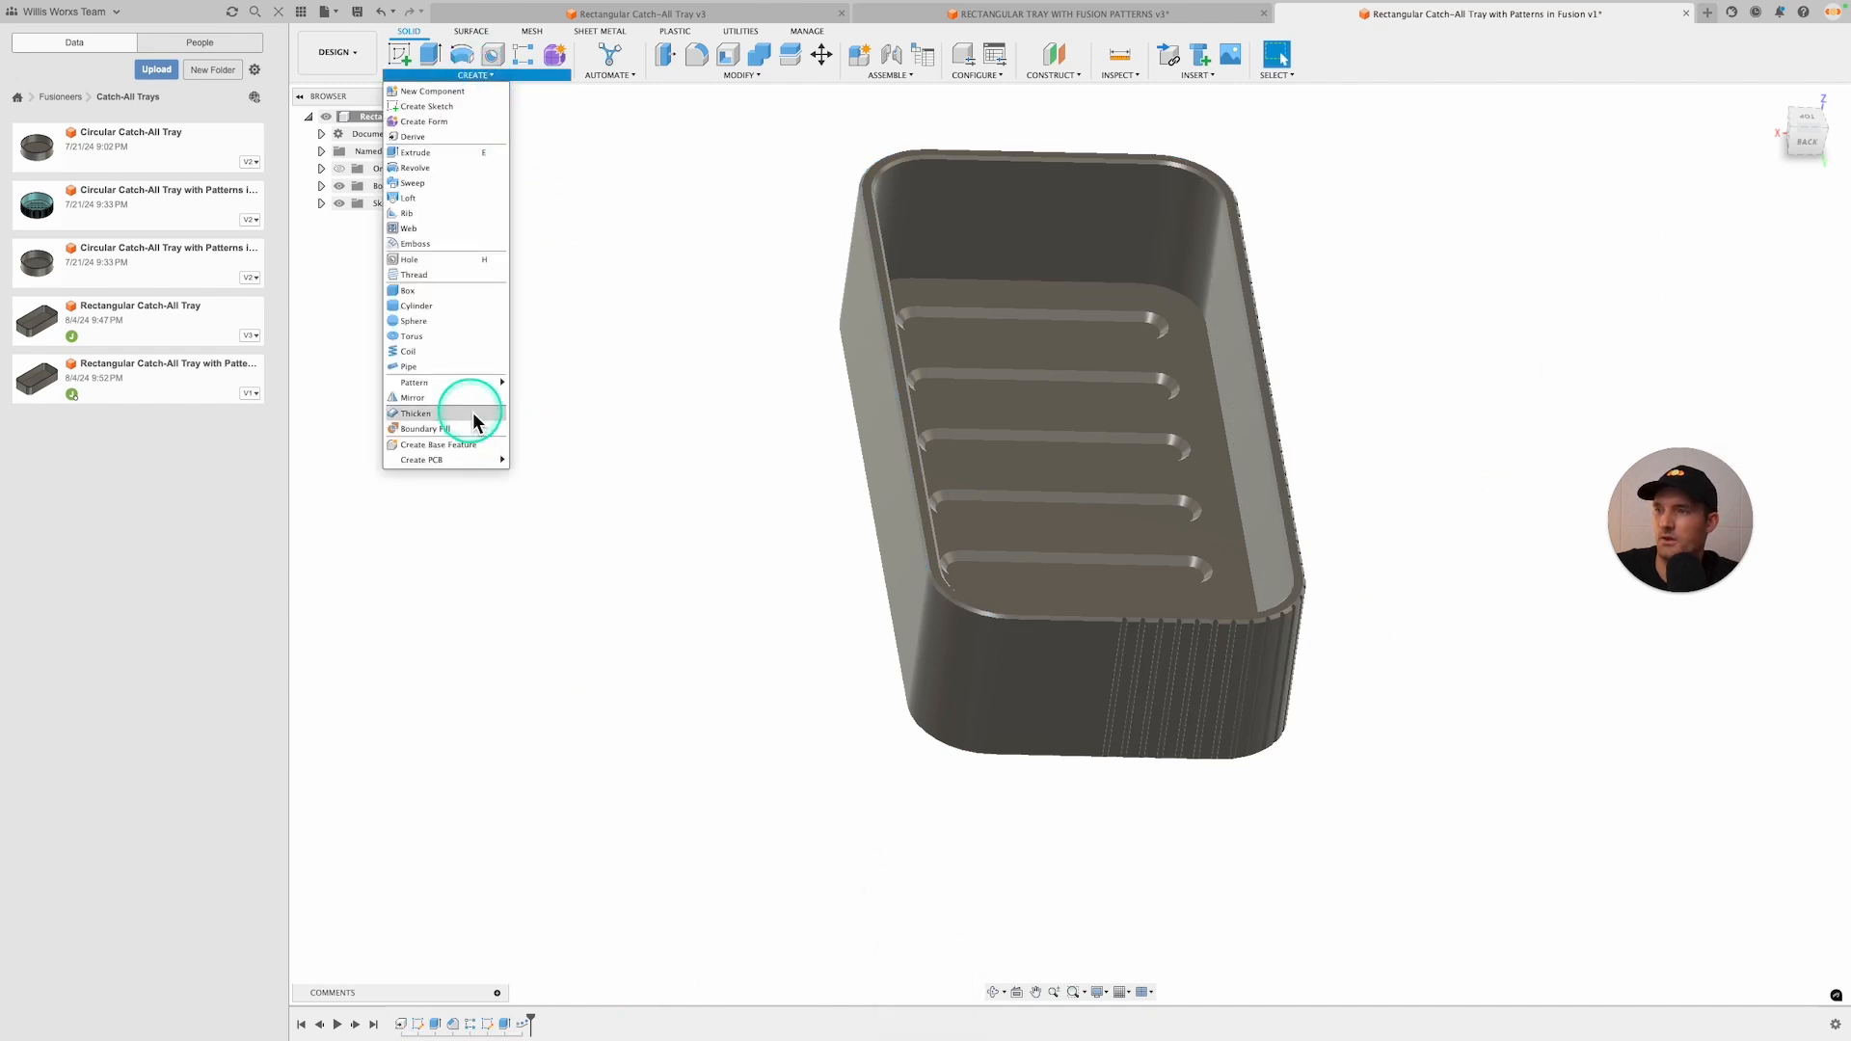
left_click(458, 398)
left_click(1789, 206)
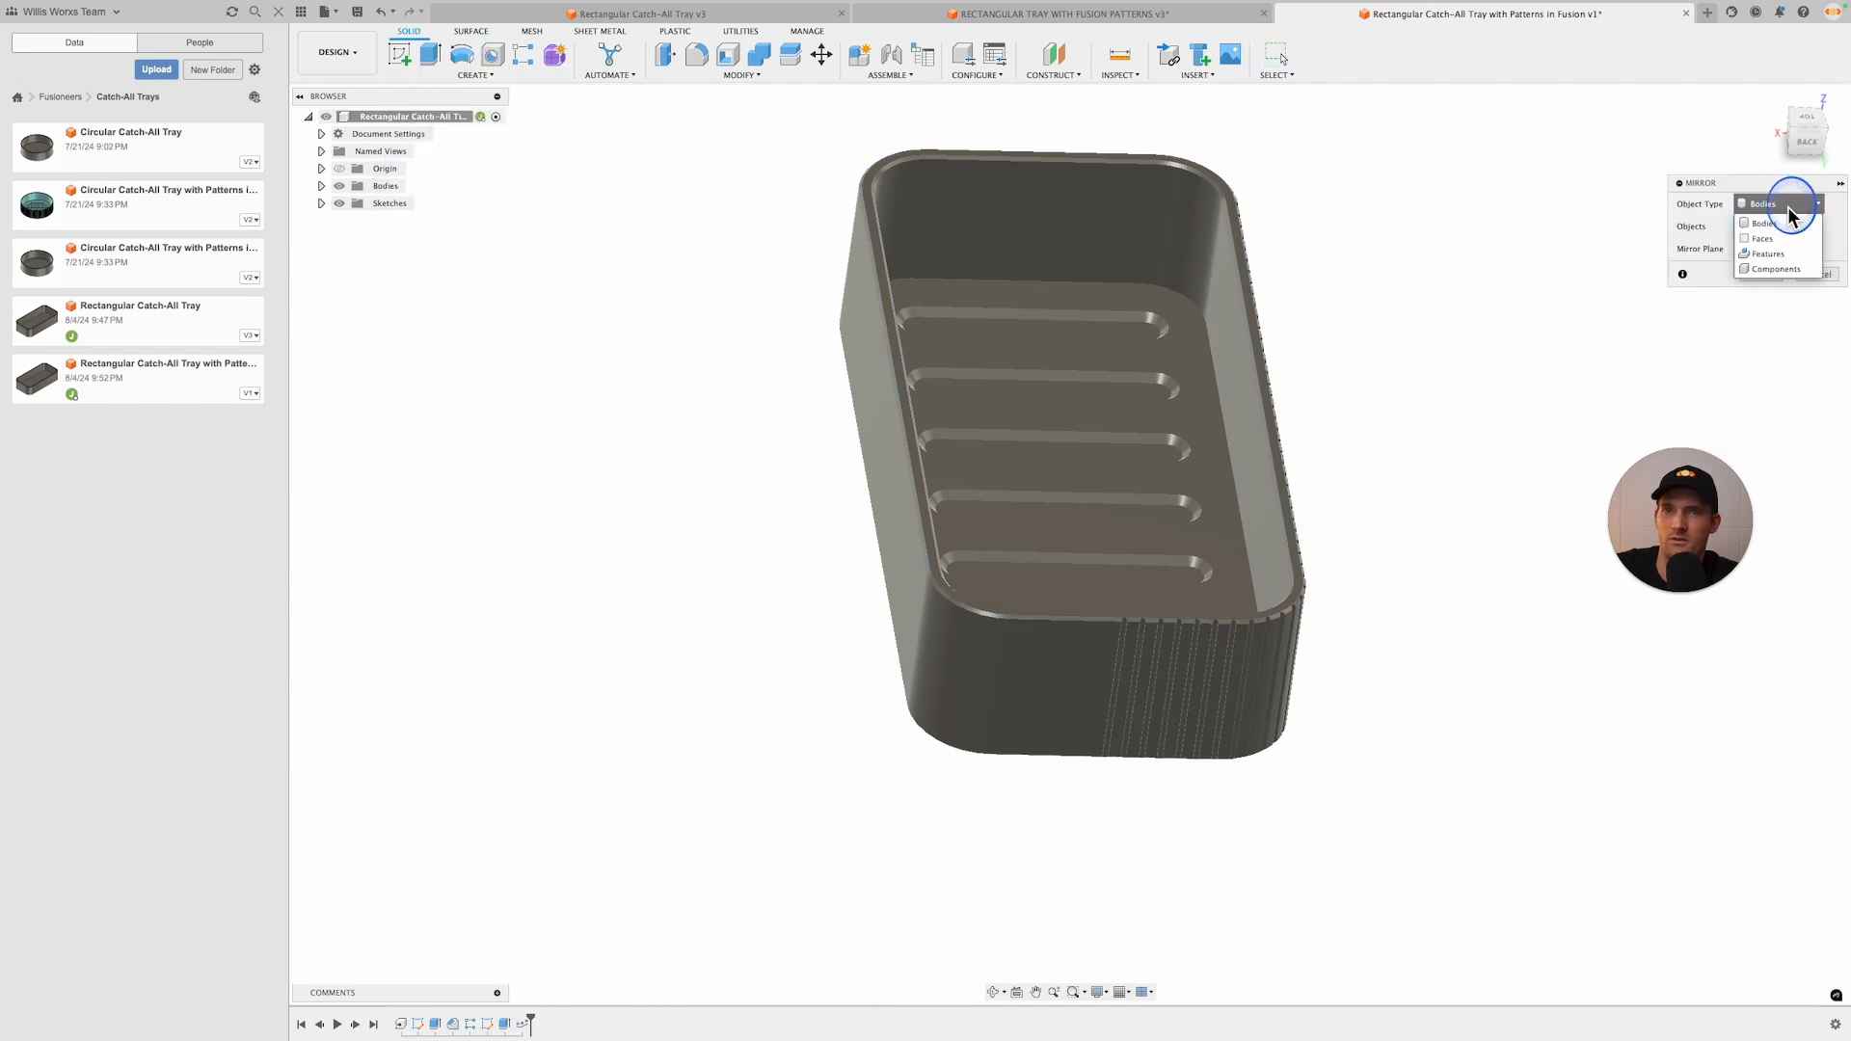
left_click(1768, 254)
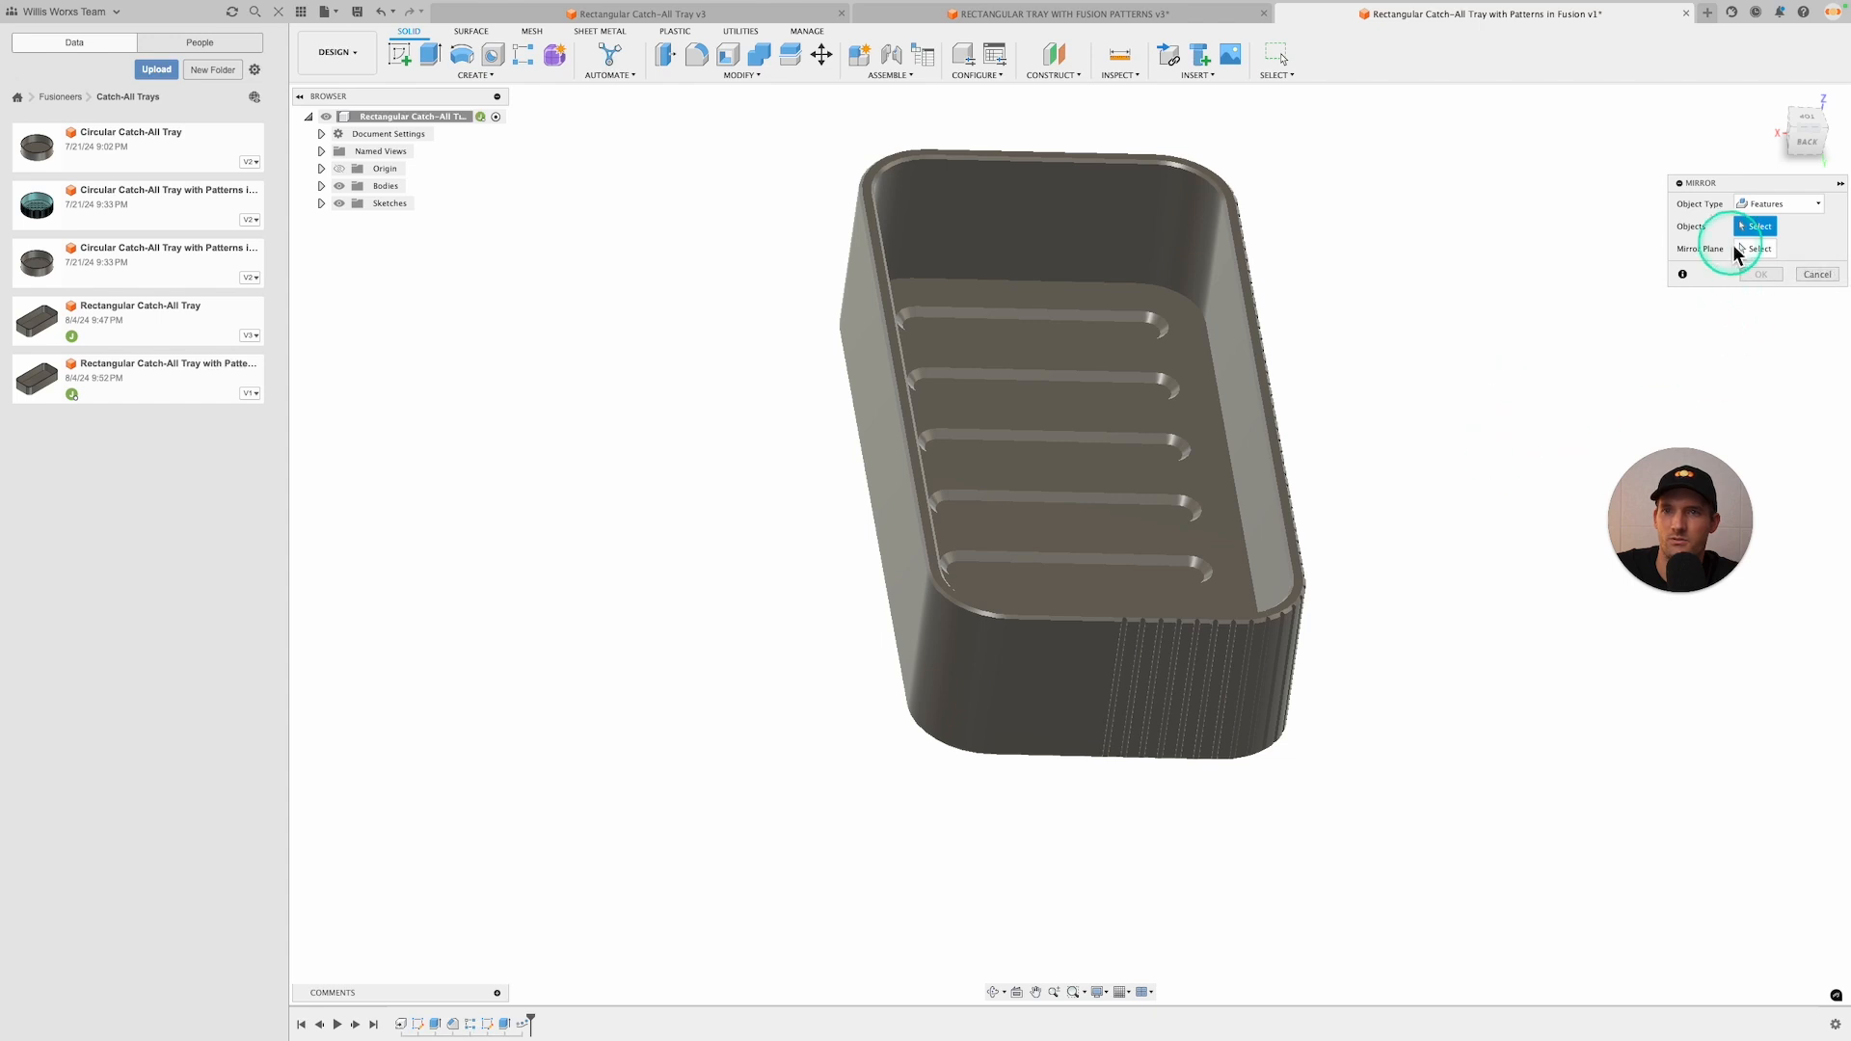
left_click(524, 1024)
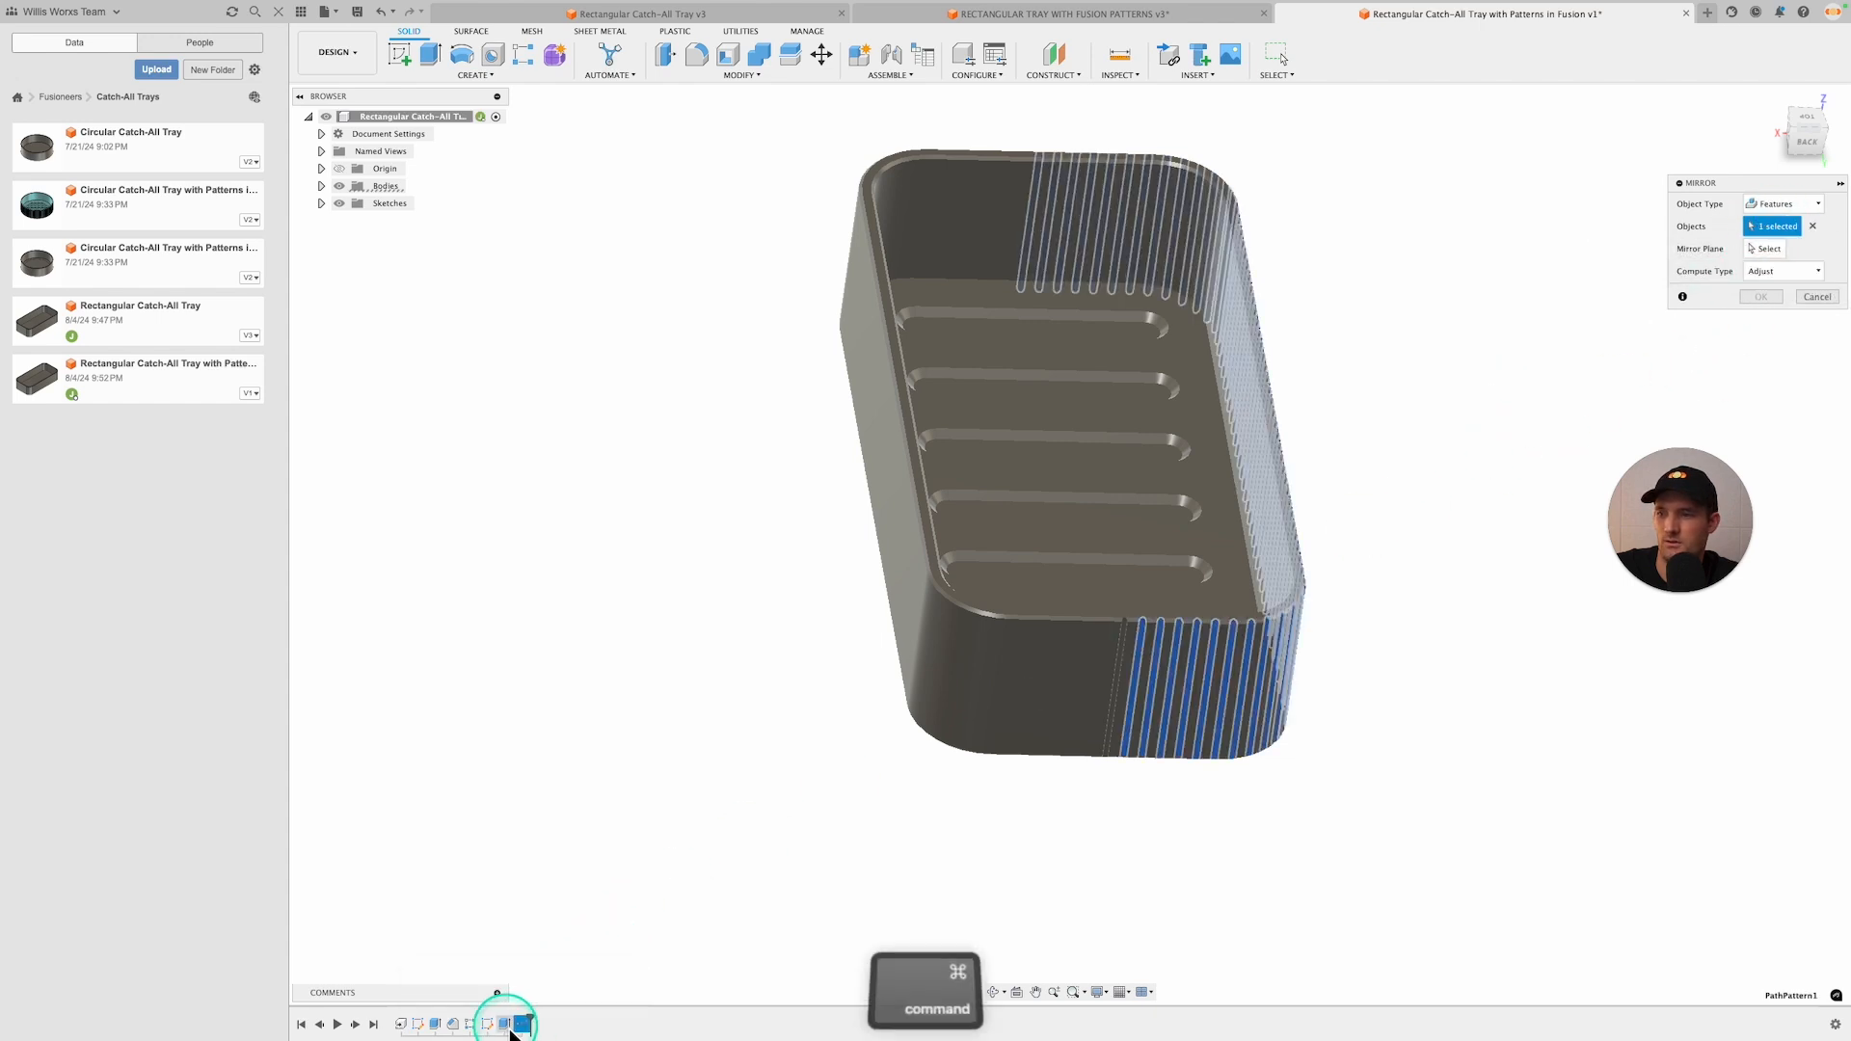
left_click(507, 1024, "super")
Mirror the selected groove features across the origin plane running lengthwise through the tray's center, using the Optimized compute type
left_click(1763, 255)
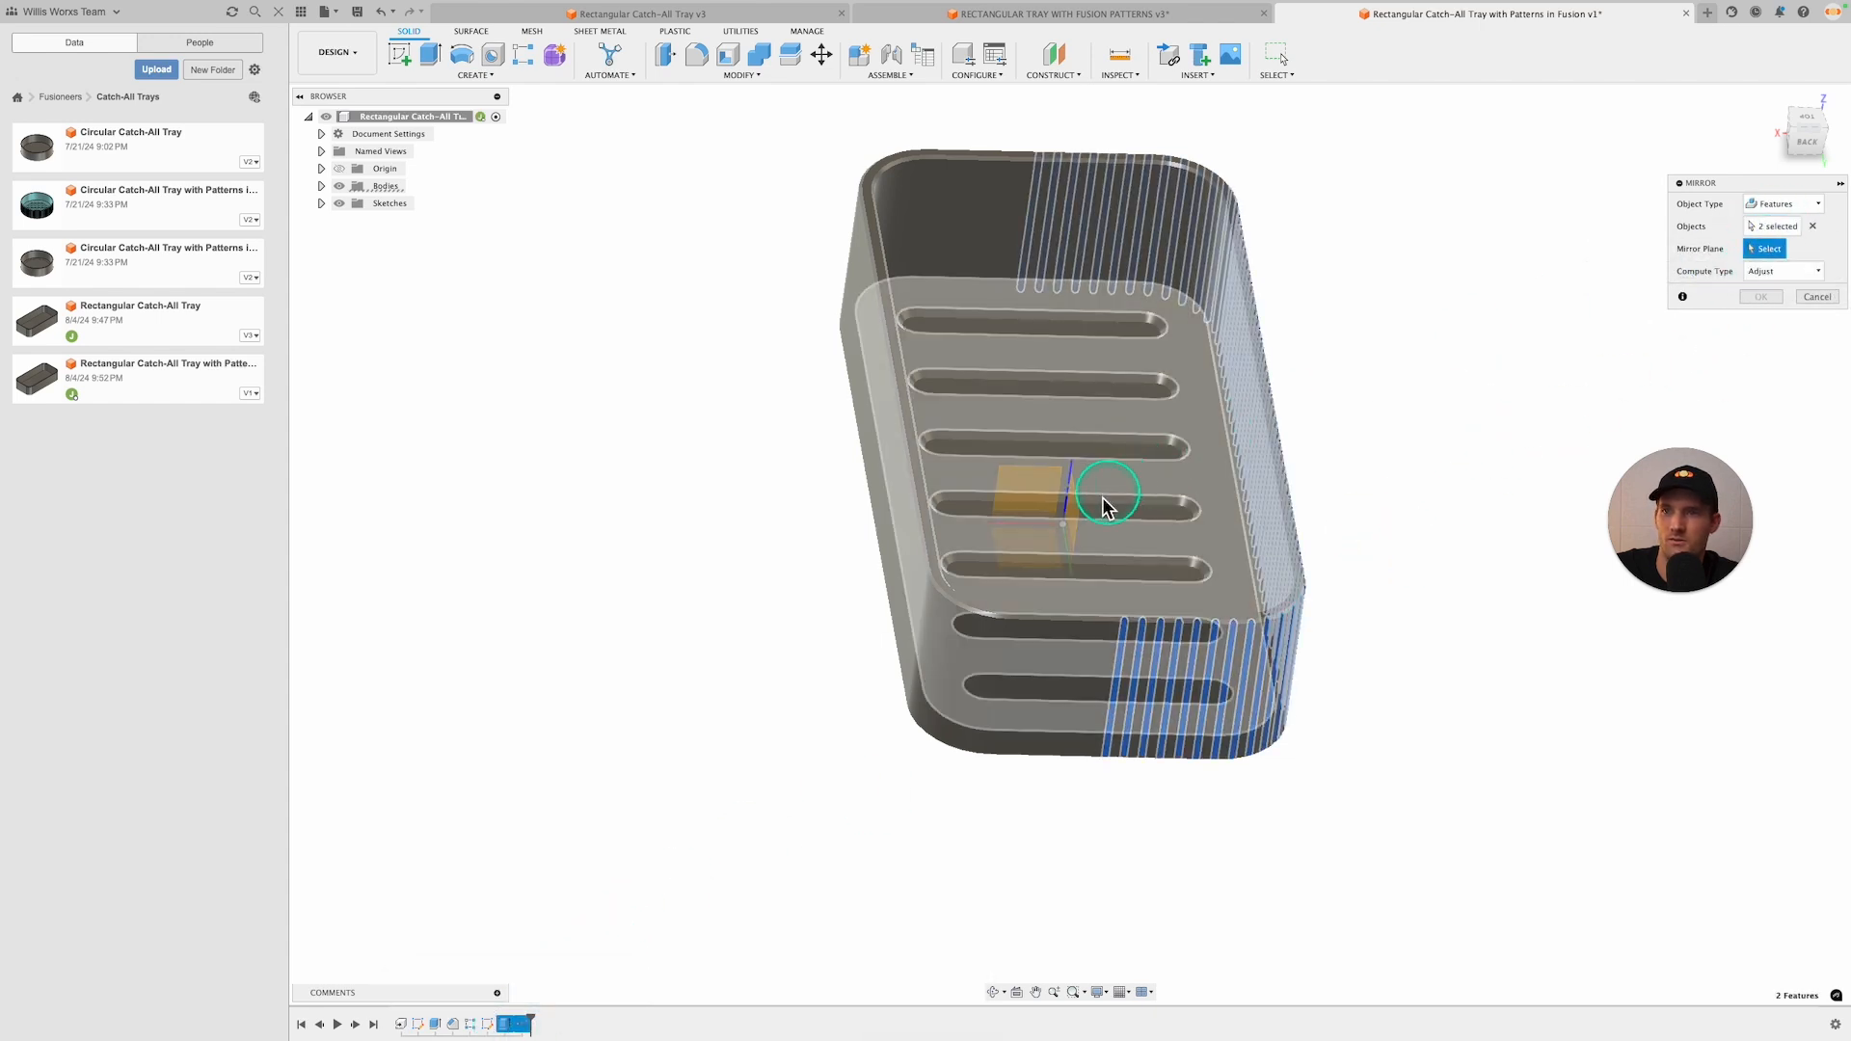
left_click(1073, 526)
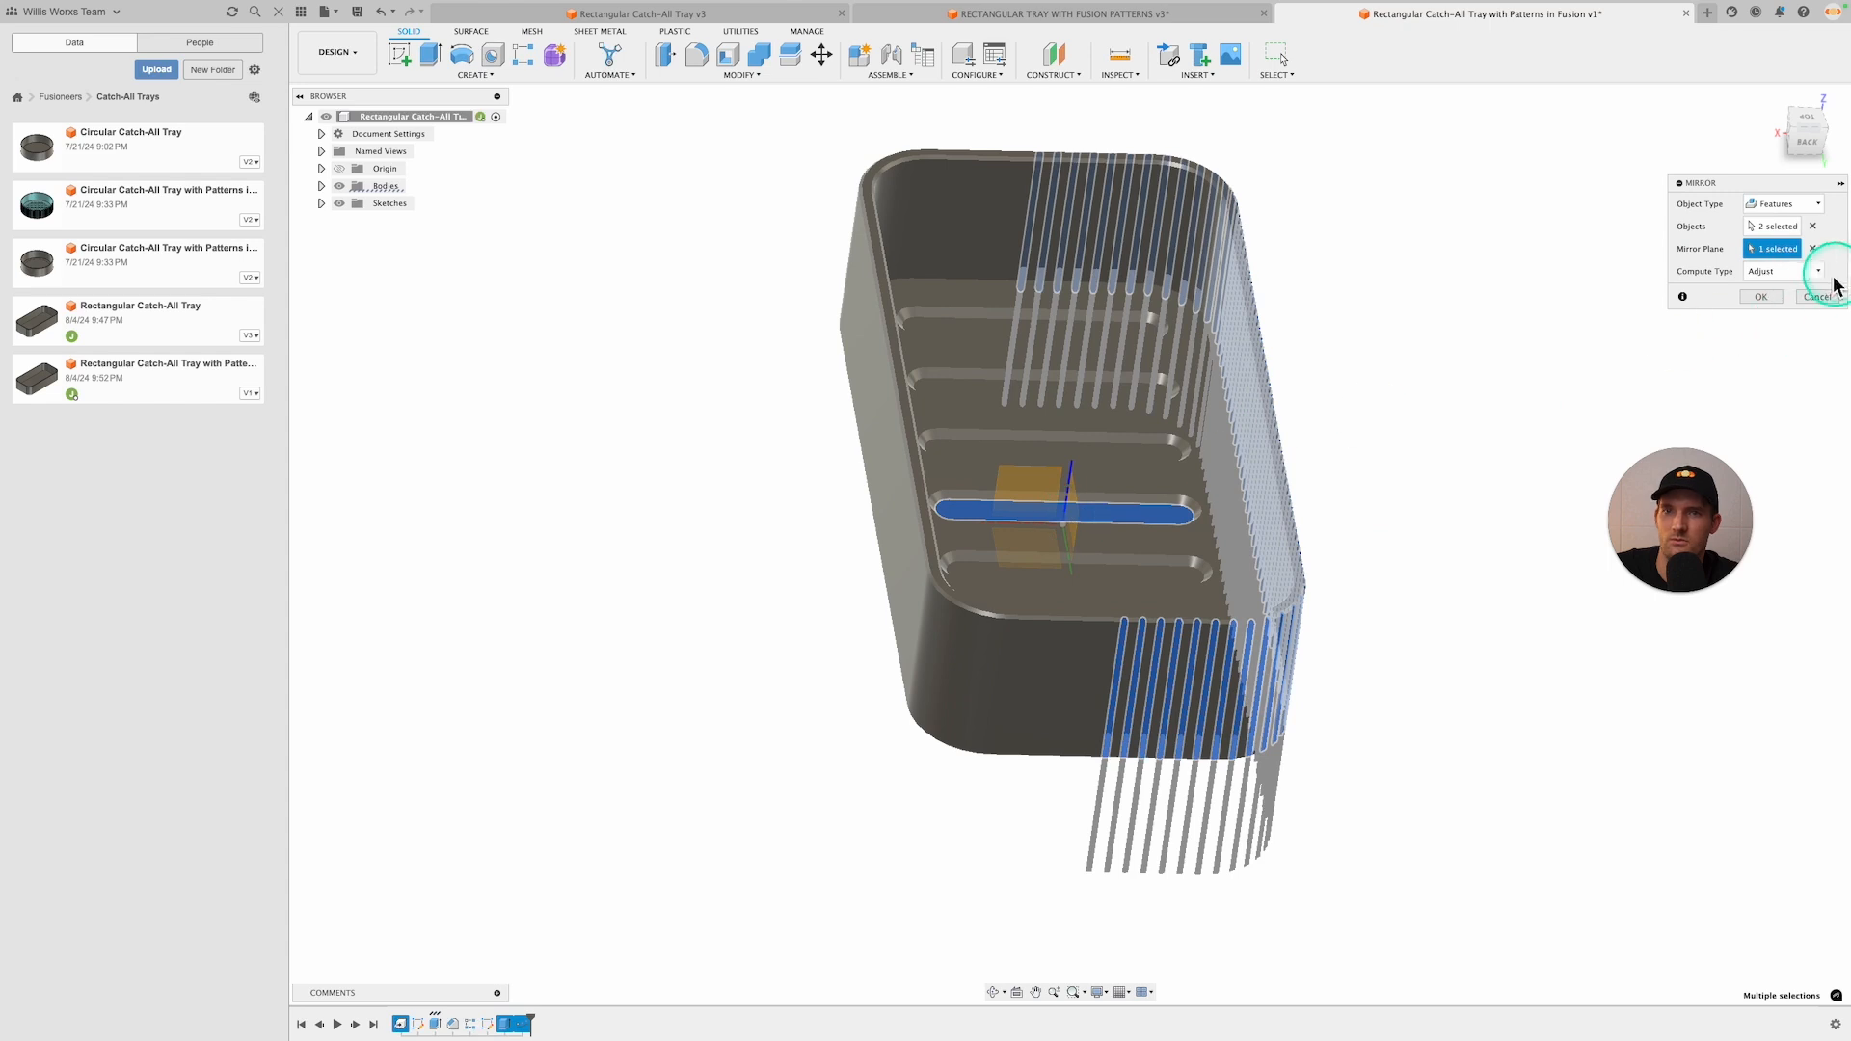
left_click(1812, 248)
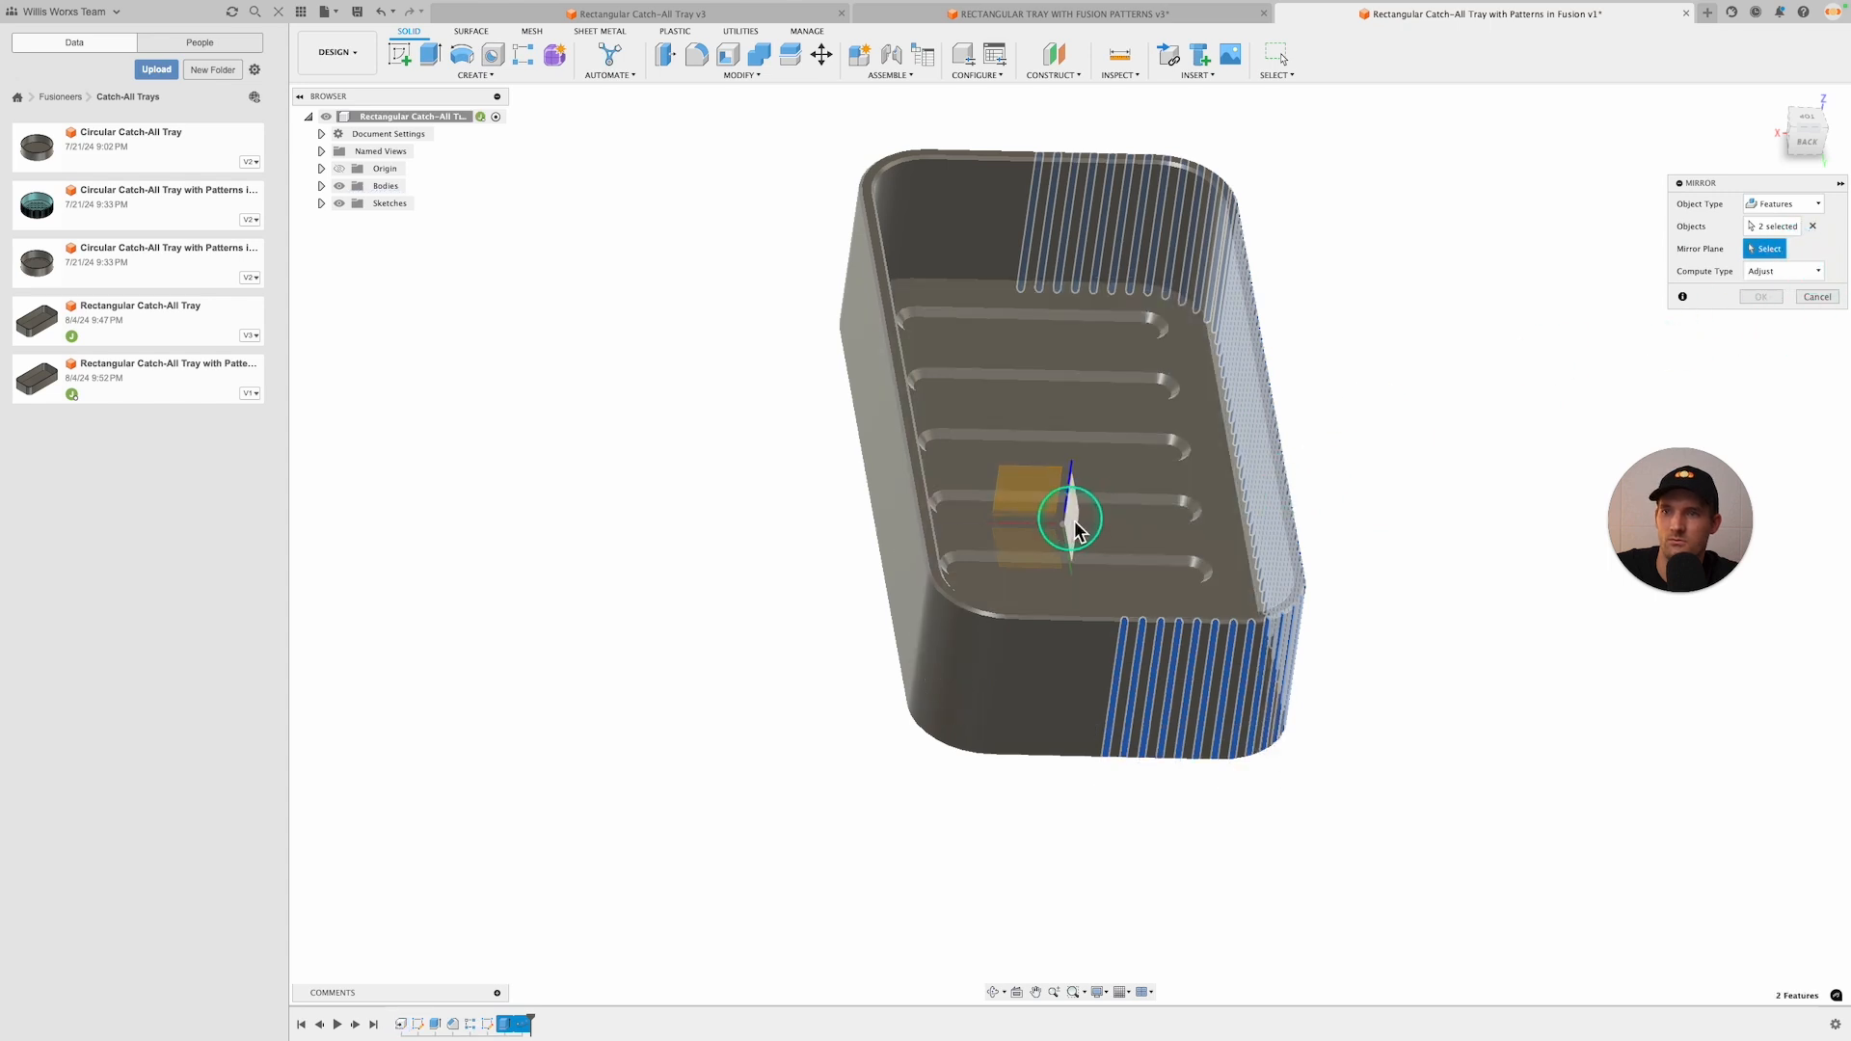
left_click(1067, 514)
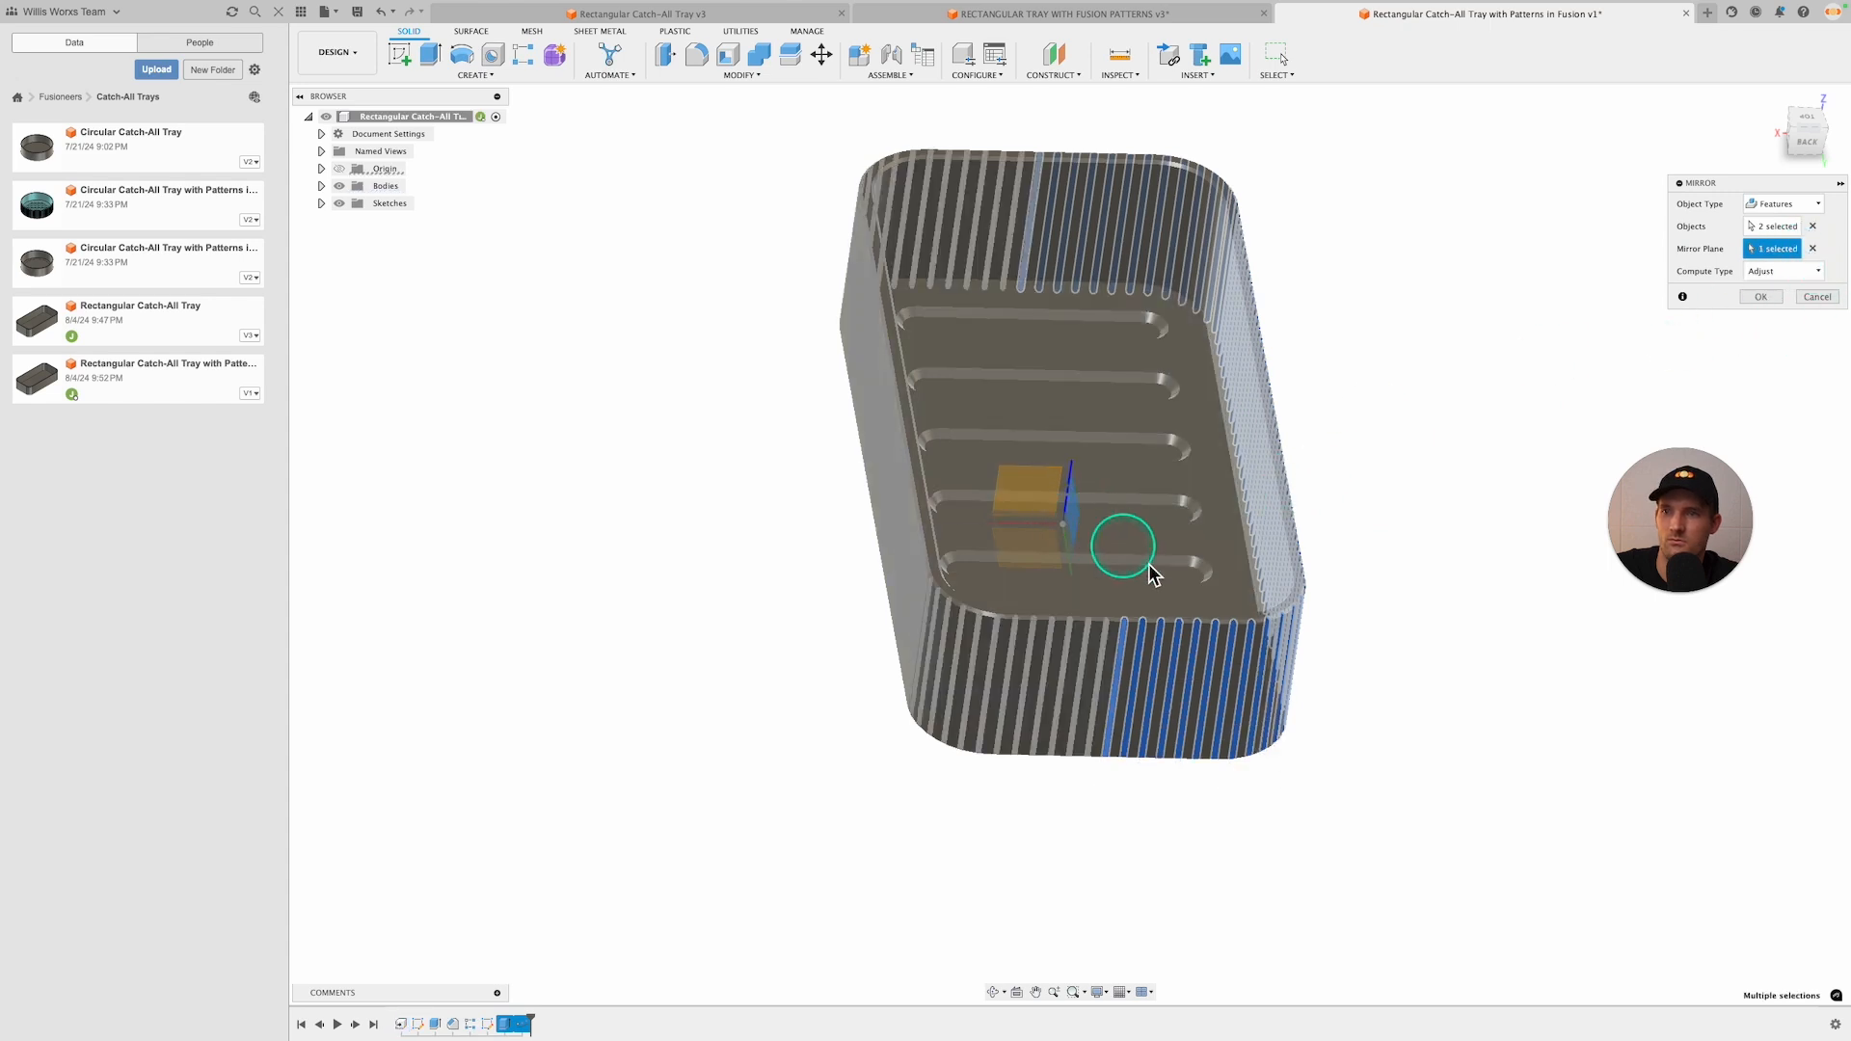
left_click(1790, 274)
left_click(1783, 291)
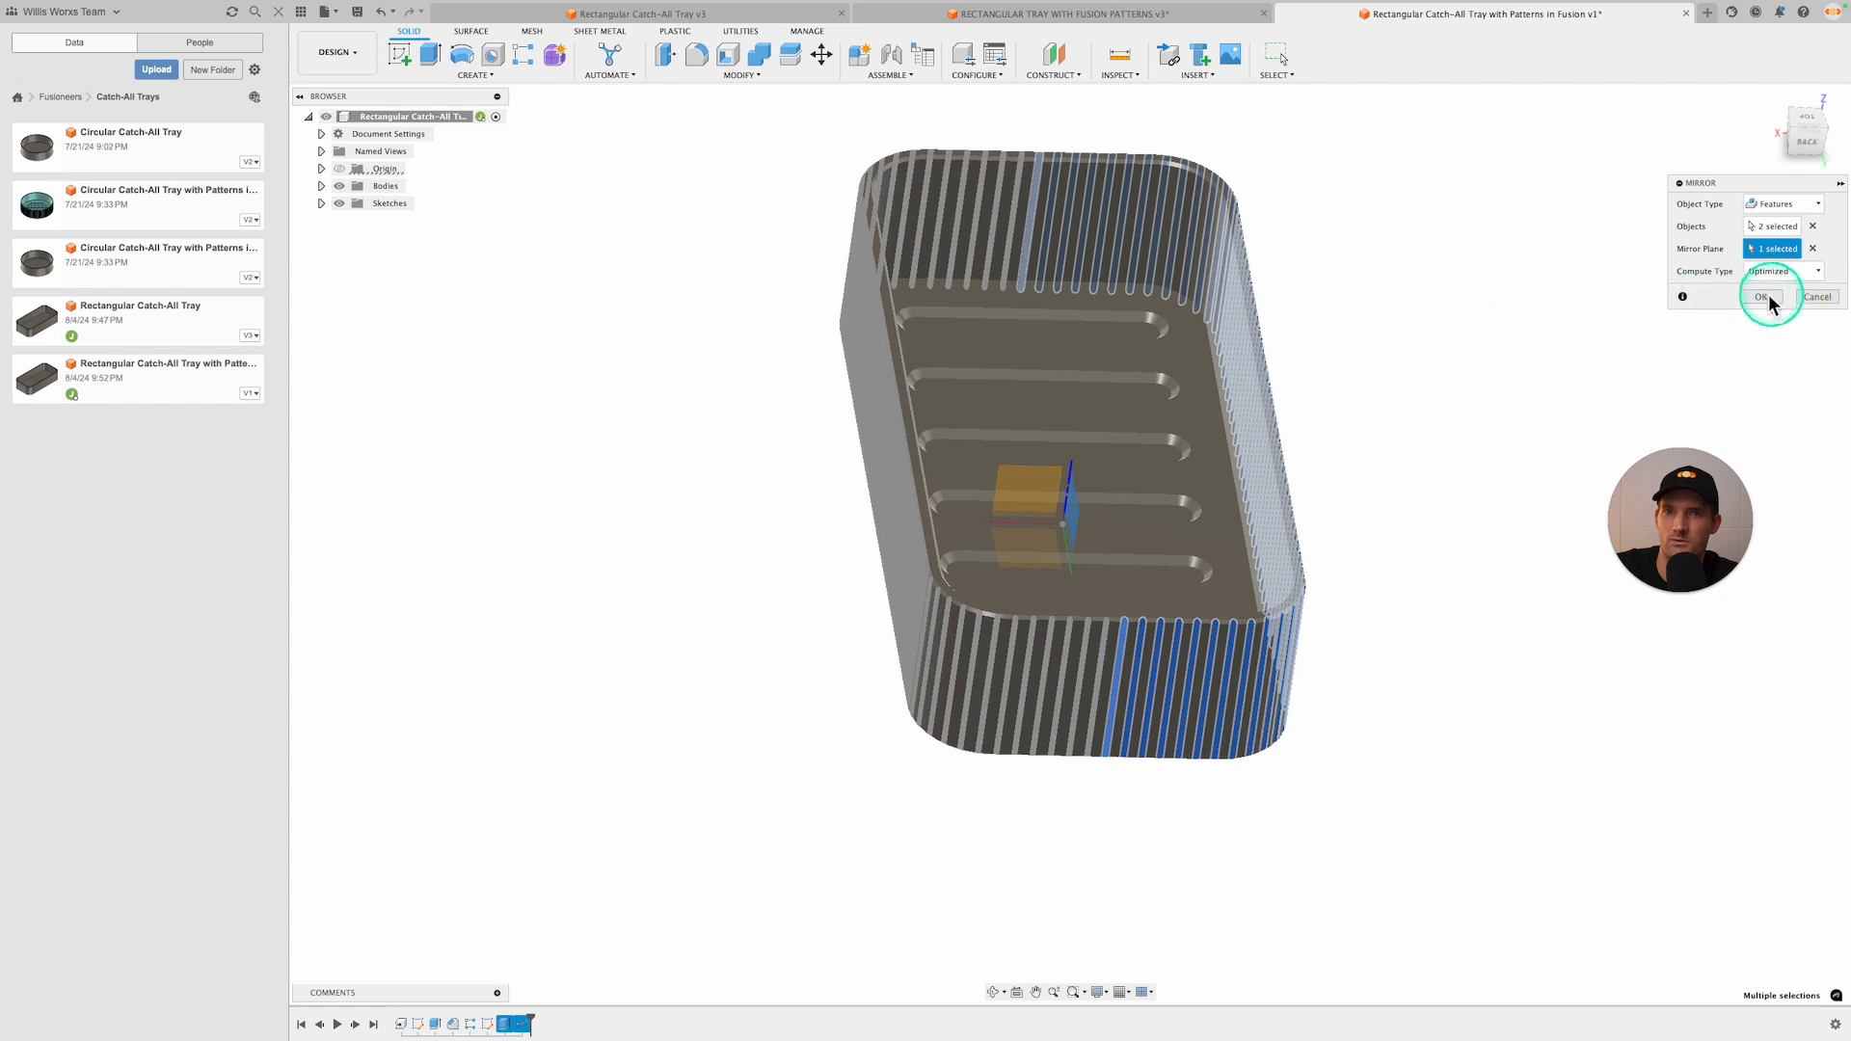
key("Return")
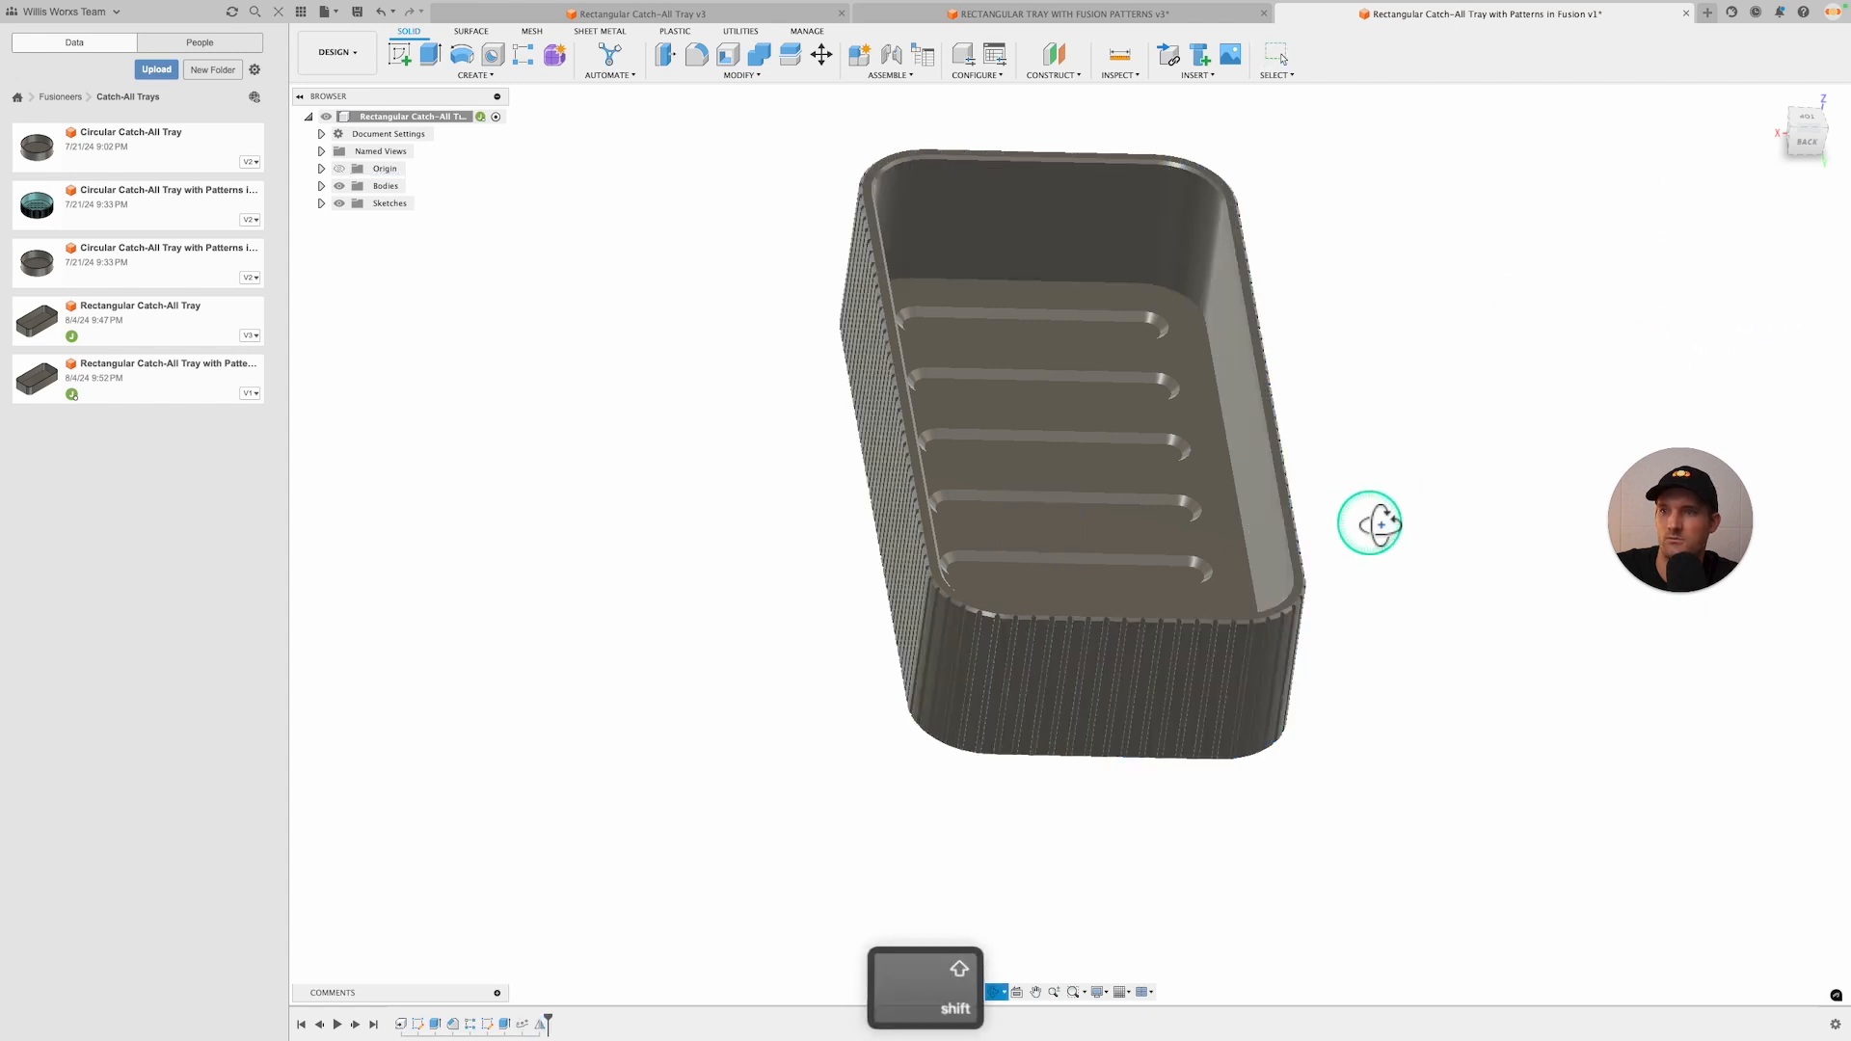
Edit the vertical groove's path pattern and set its quantity to 80
middle_click_drag(1372, 521, 656, 979, "shift")
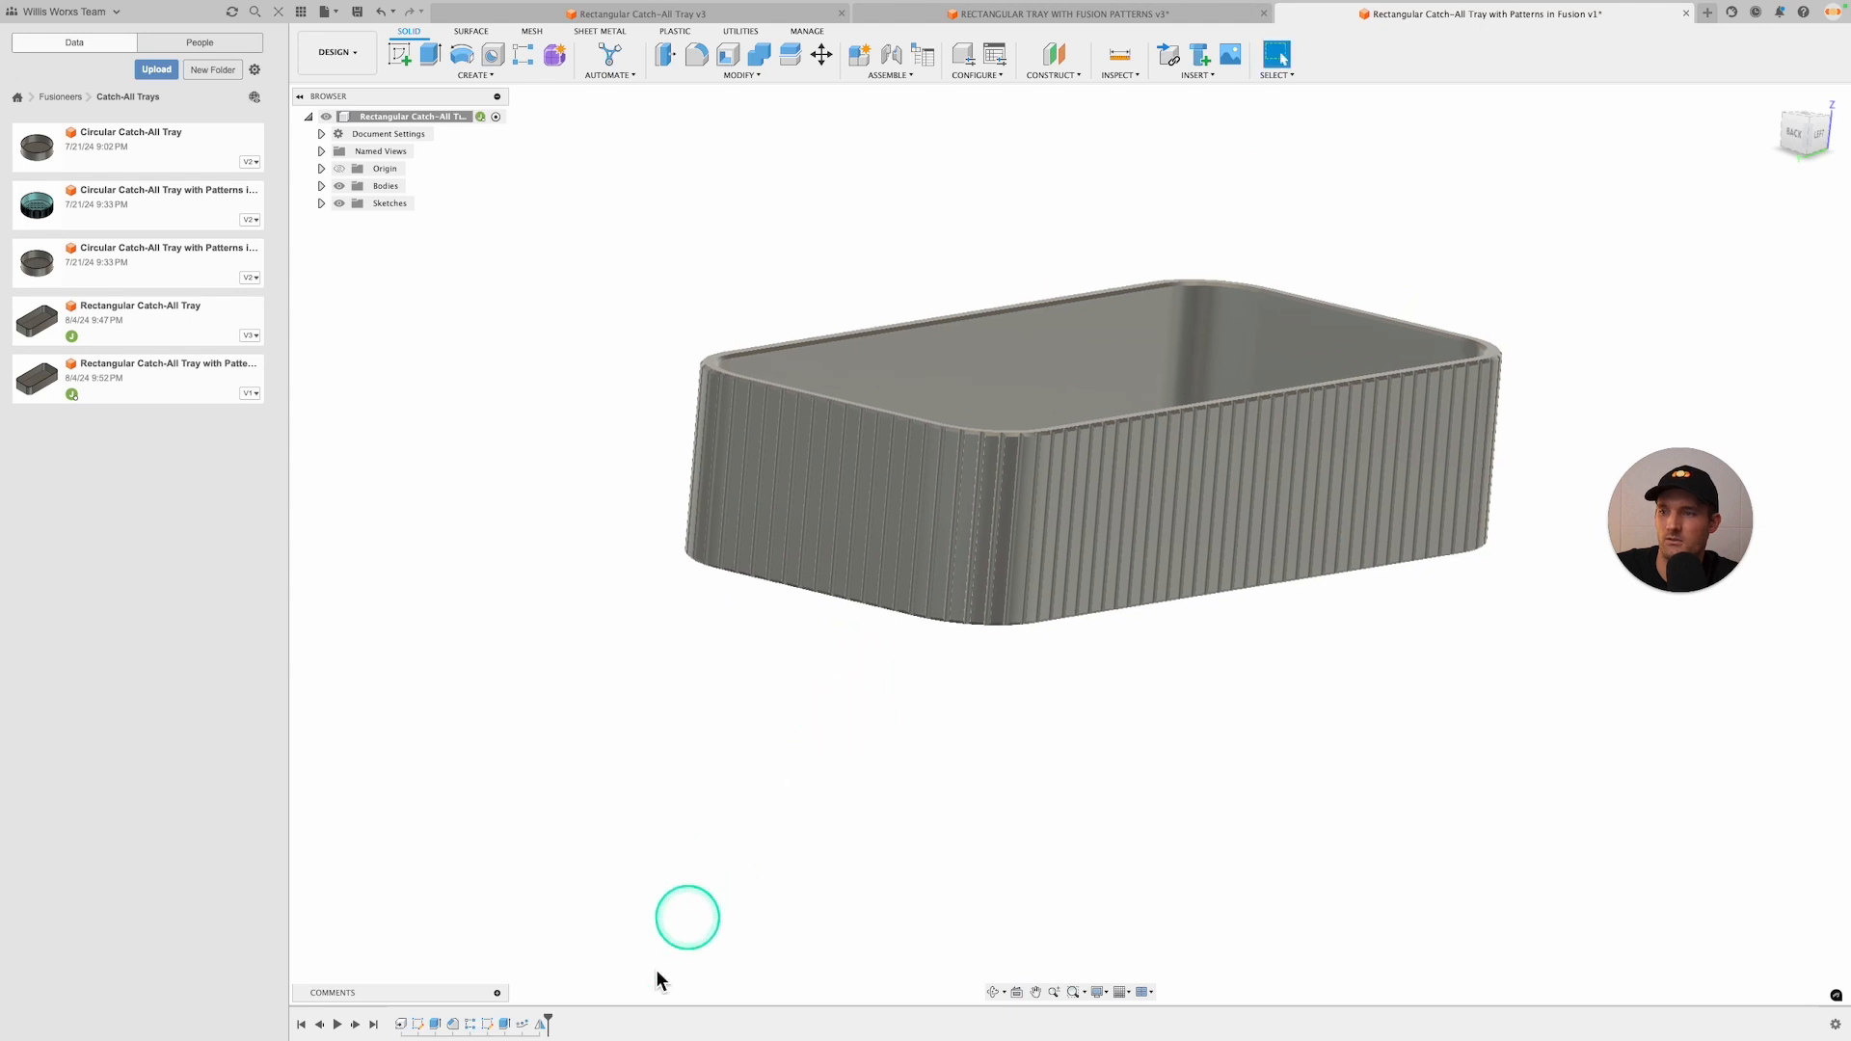
right_click(522, 1024)
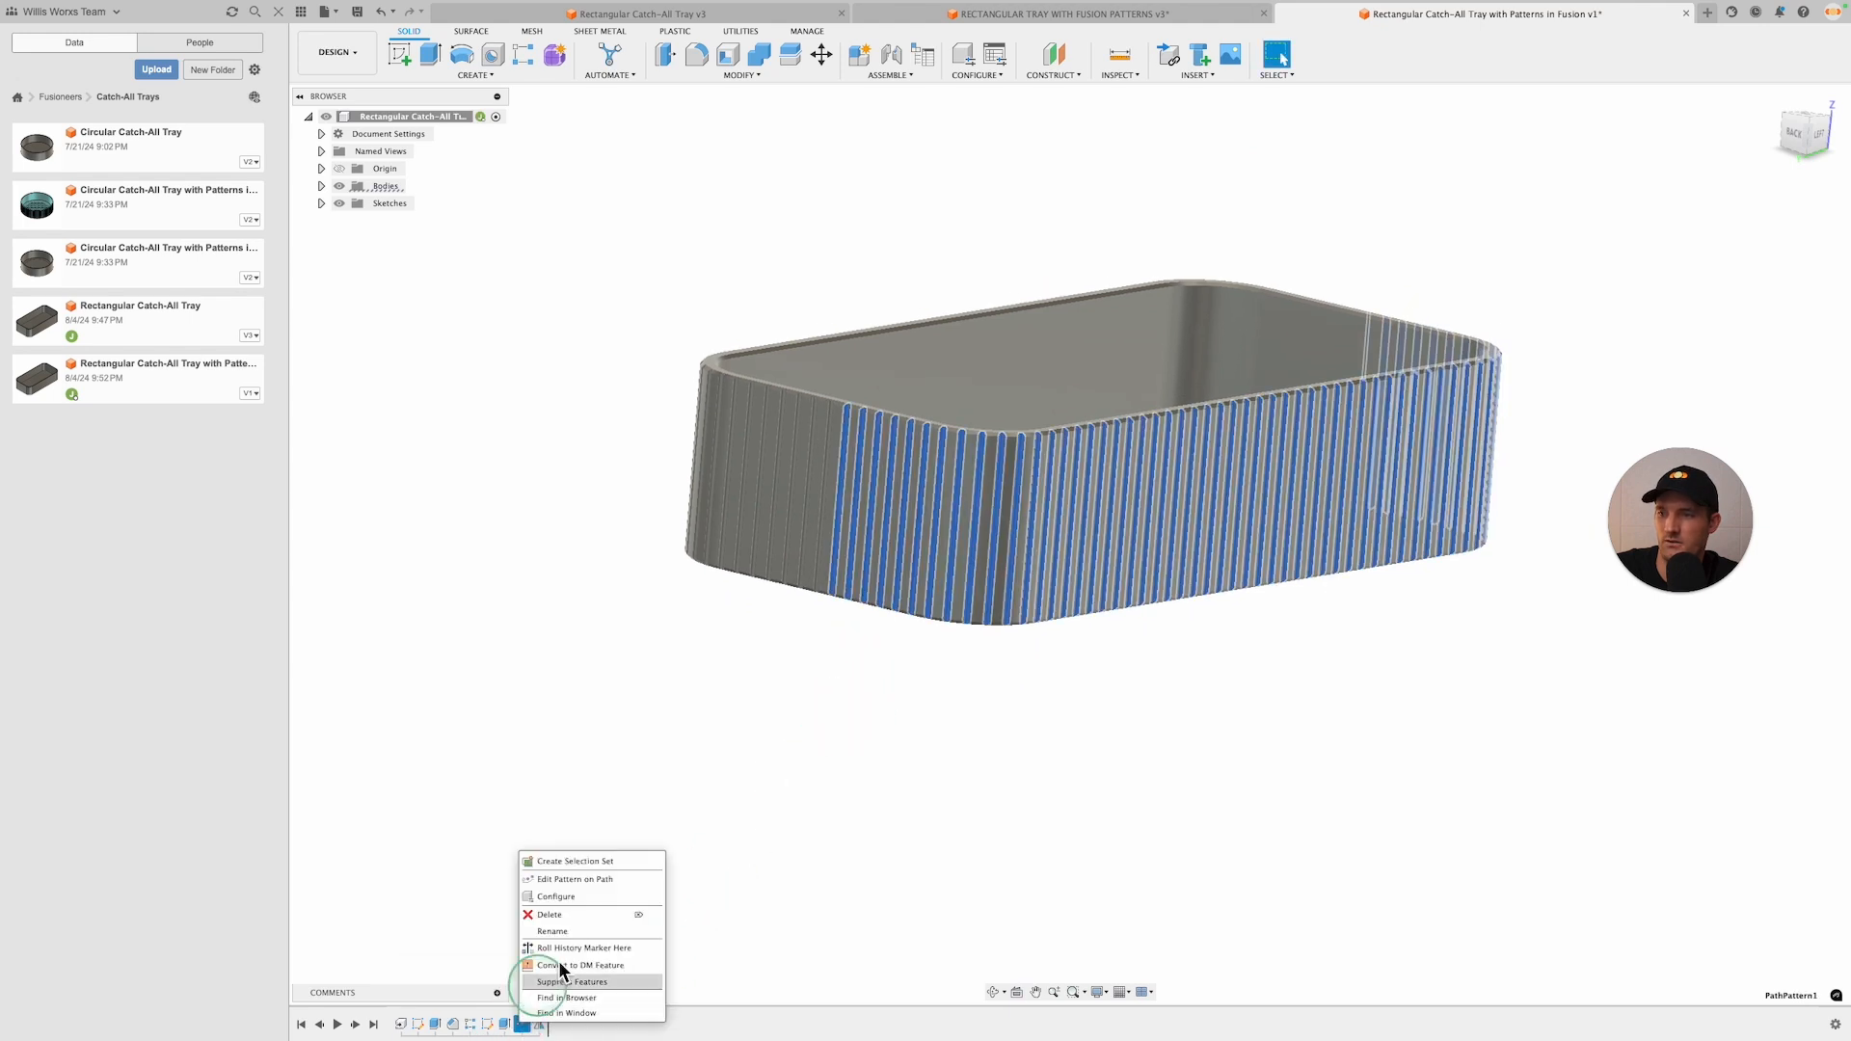
left_click(599, 879)
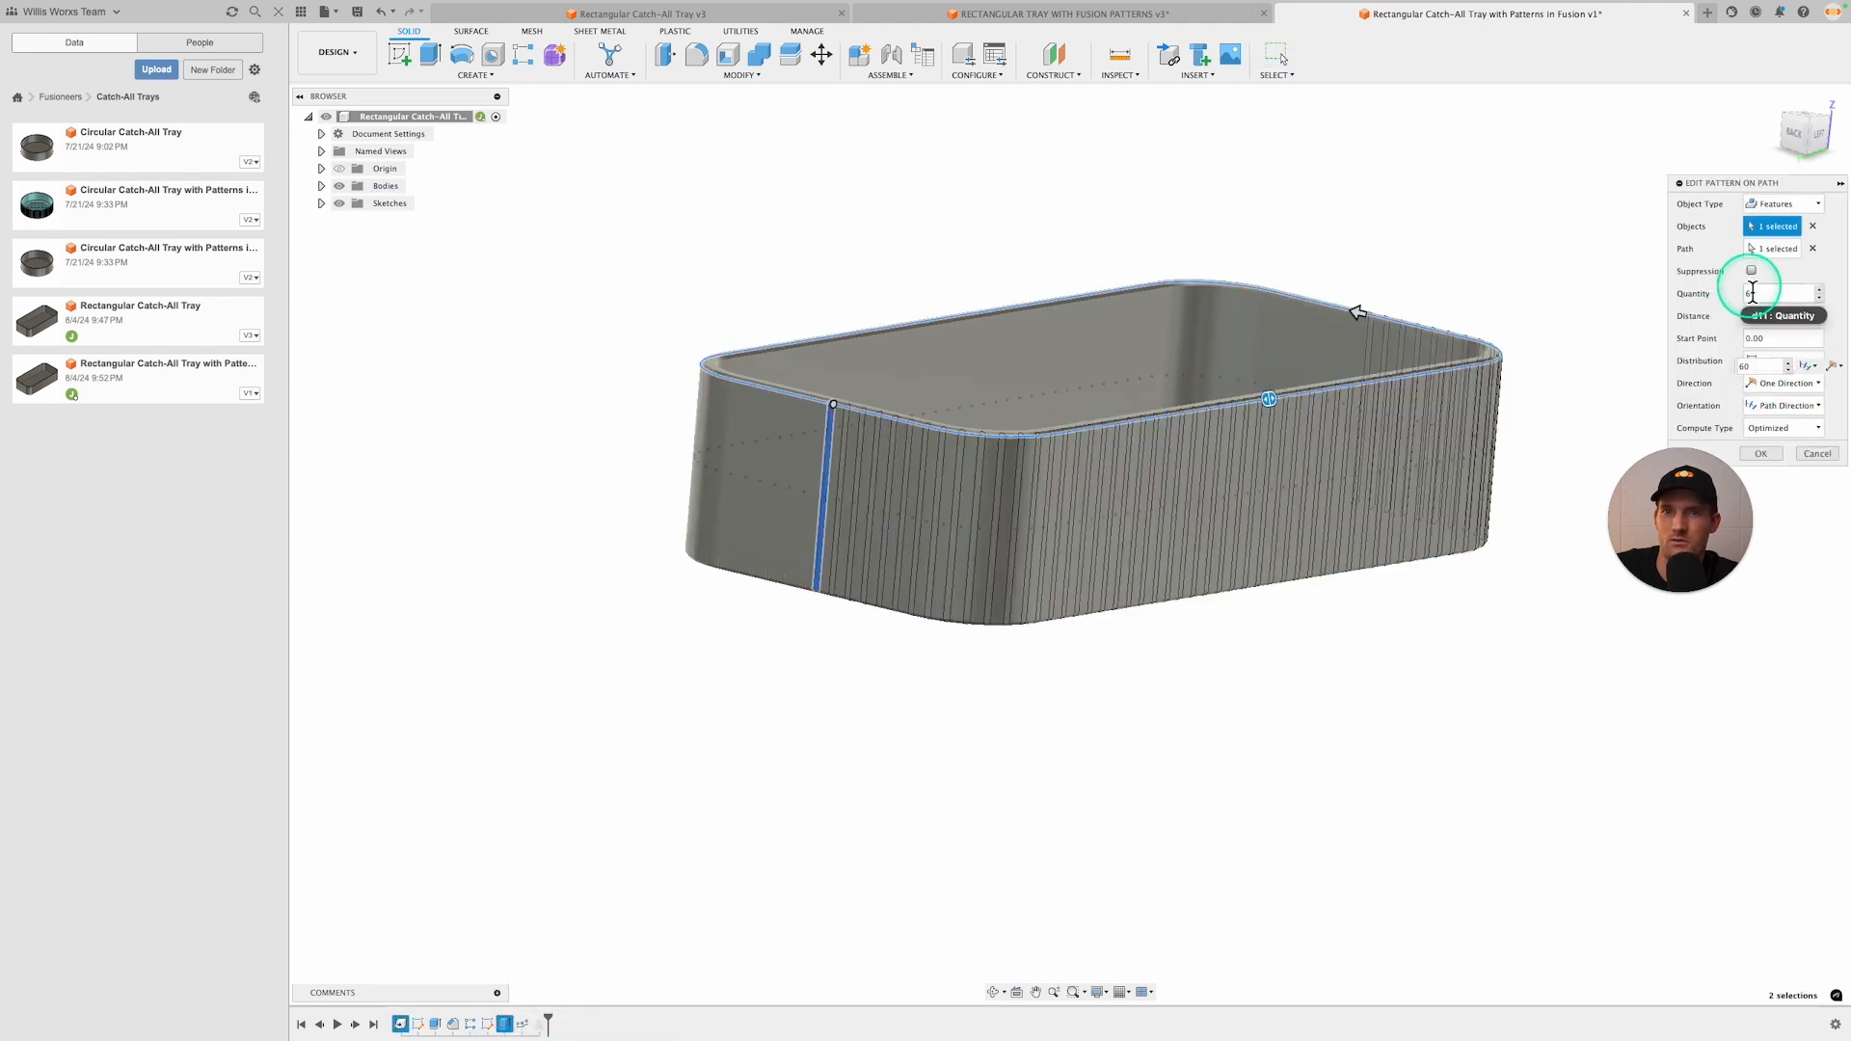
type("8")
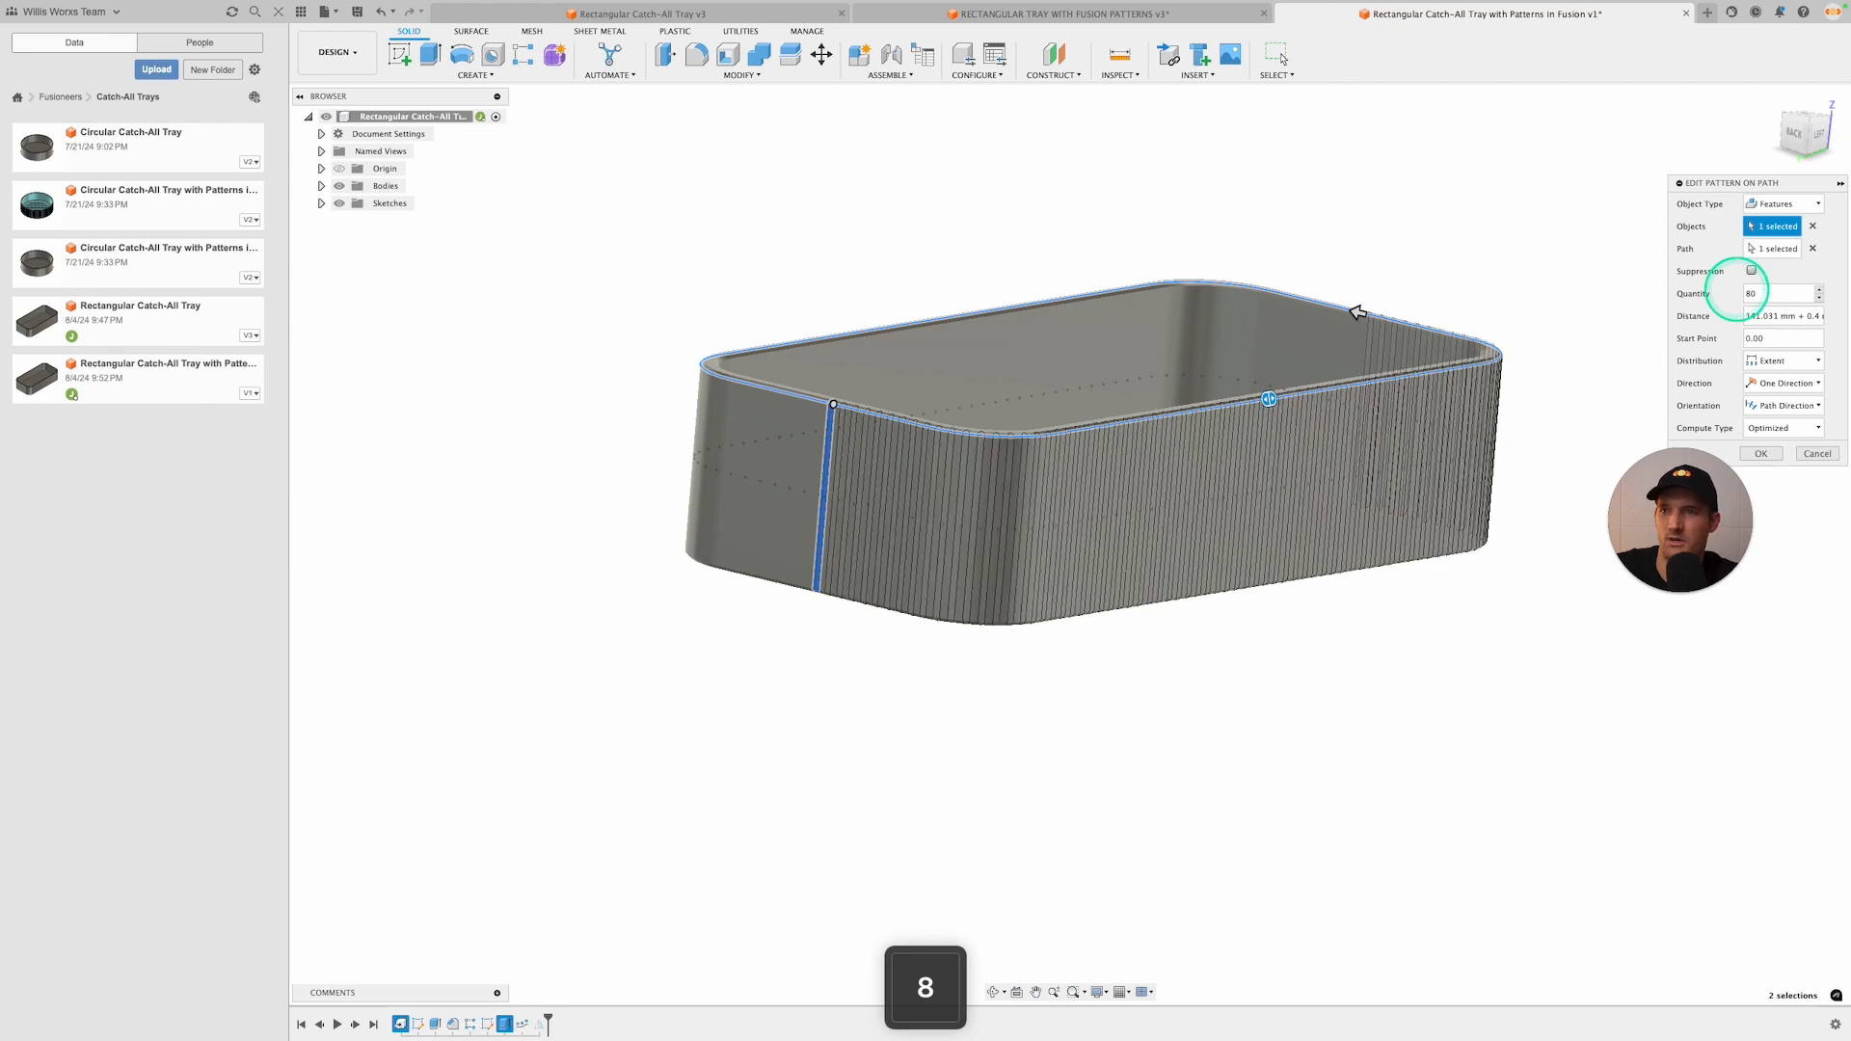
key("Return")
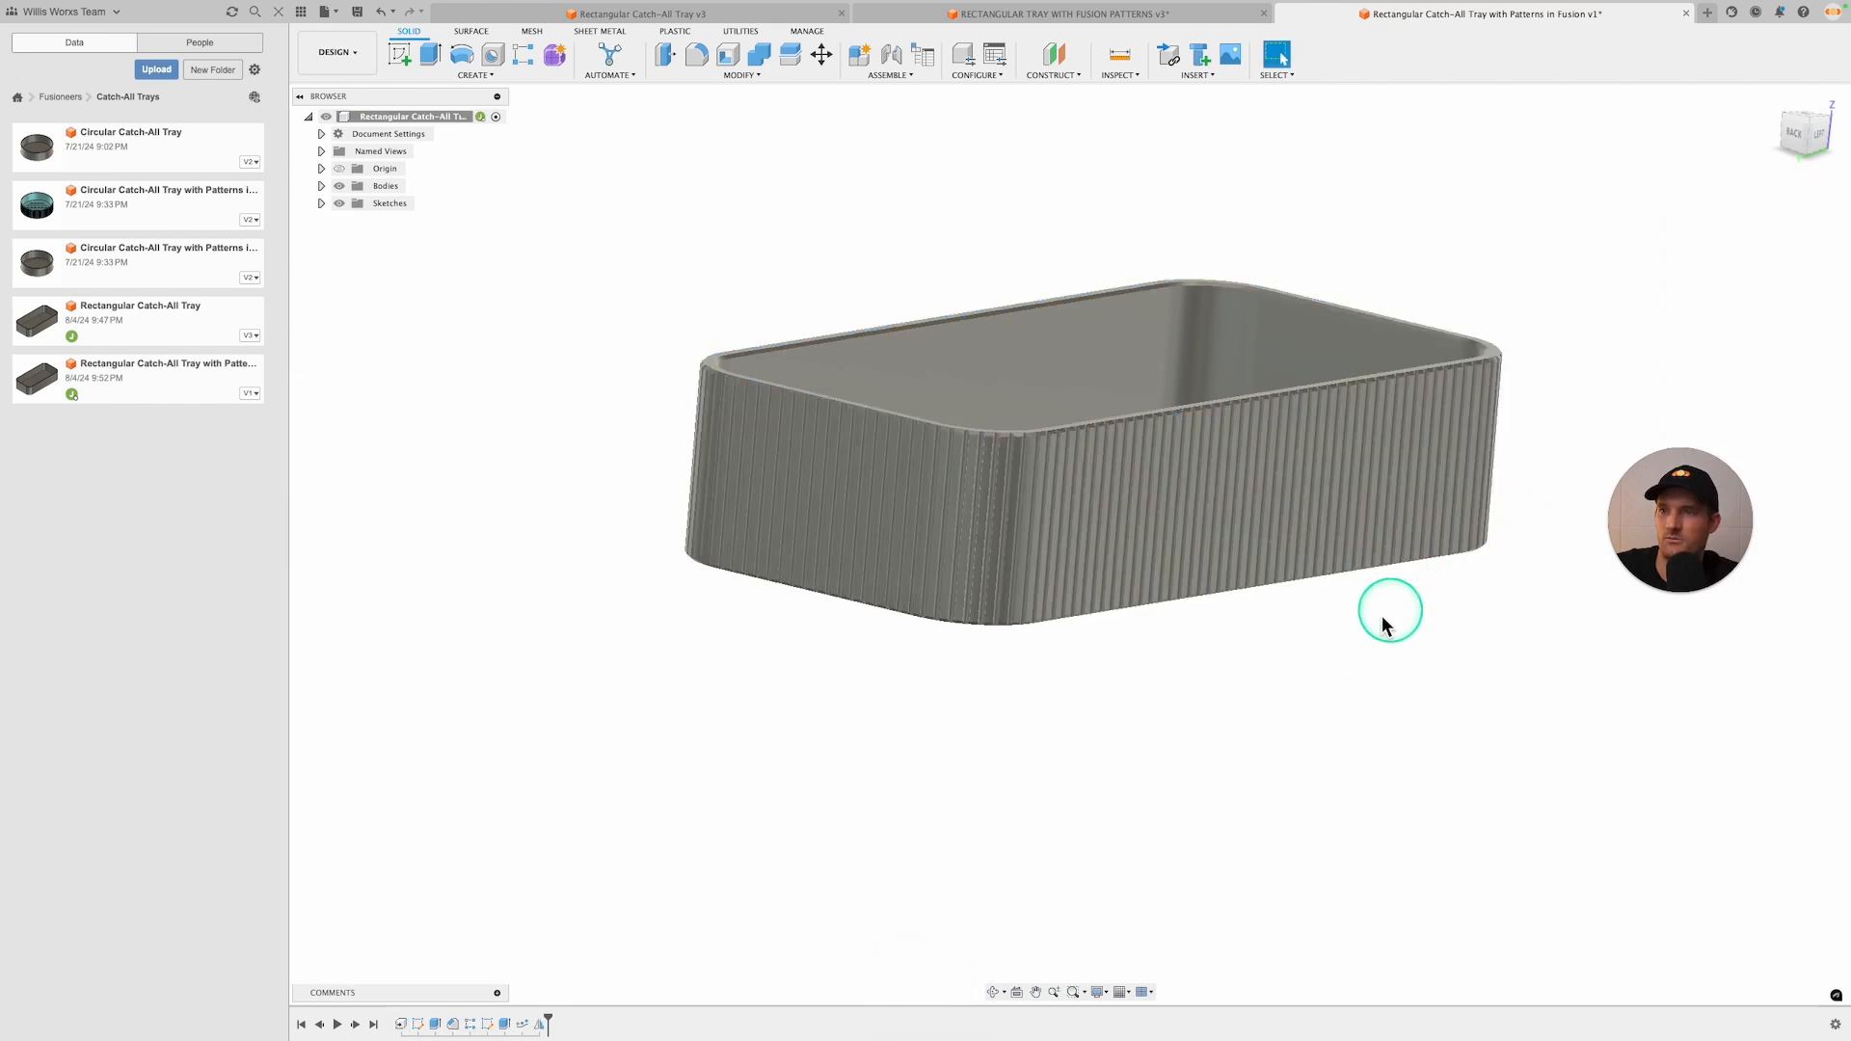
middle_click_drag(1329, 641, 1269, 859, "shift")
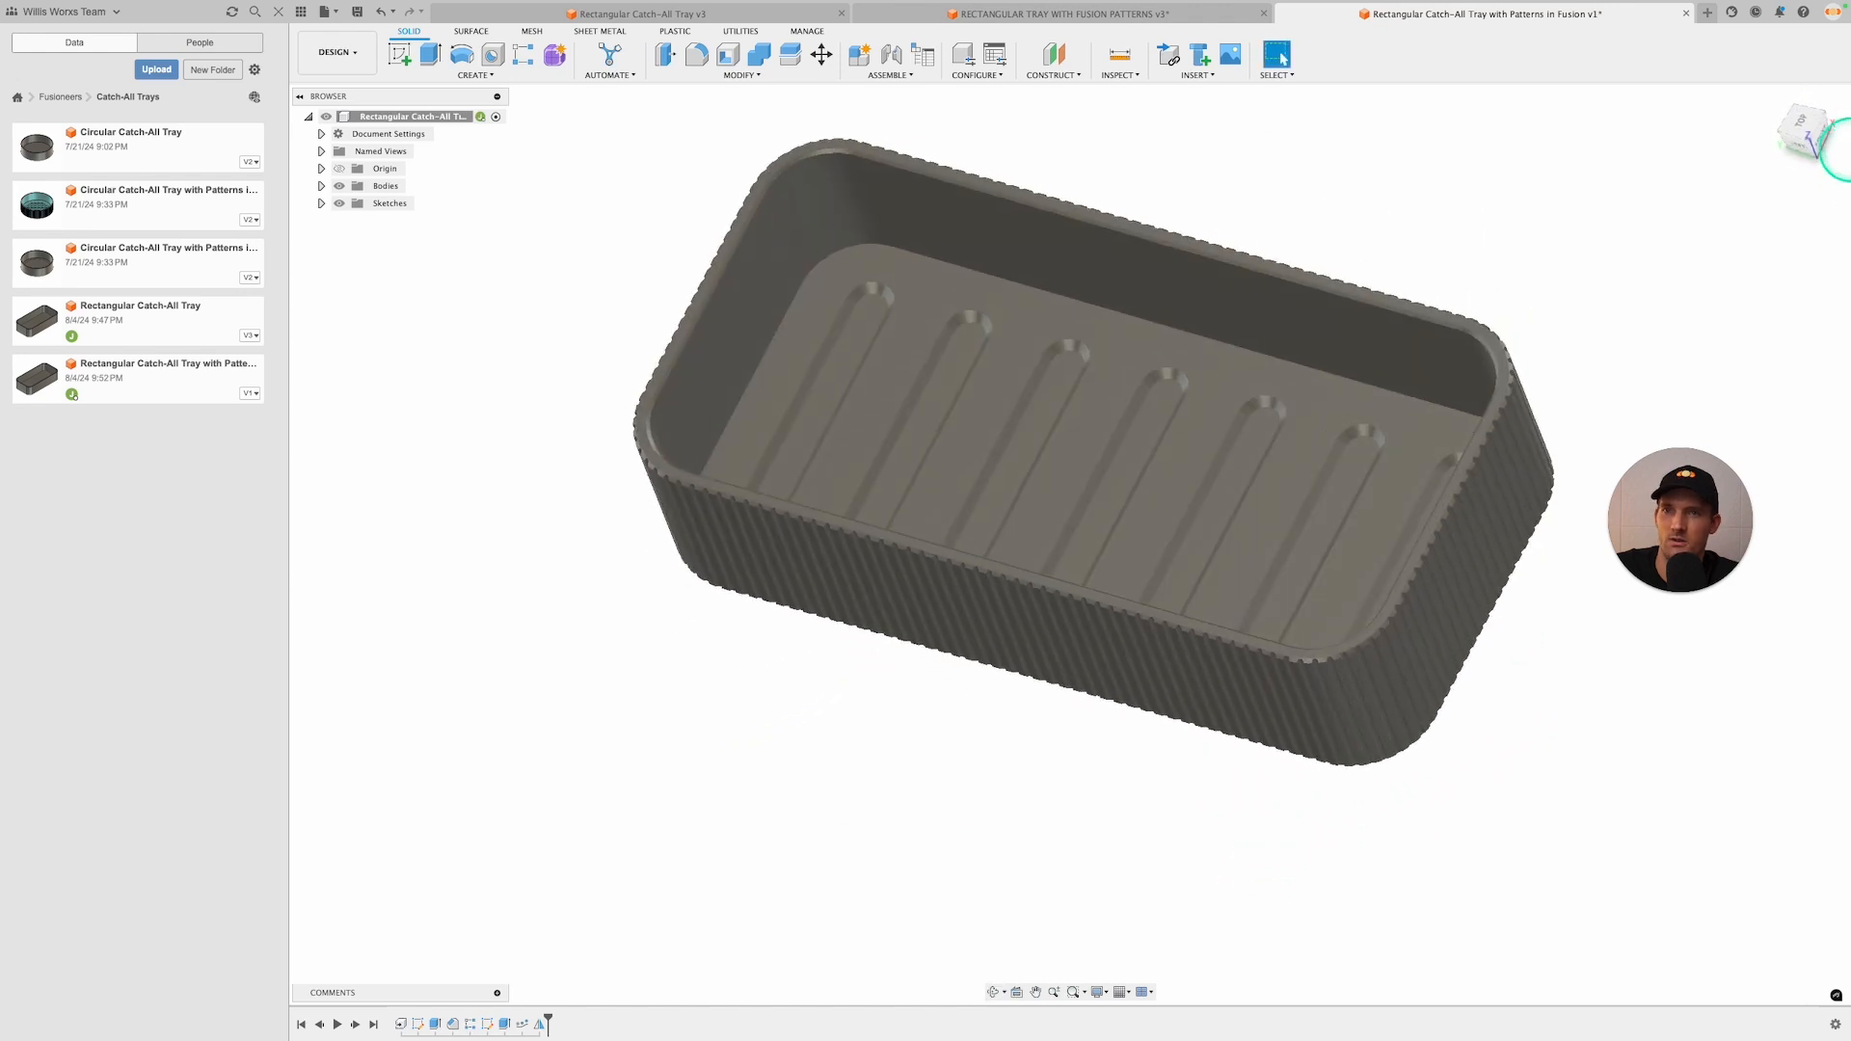
left_click(1774, 101)
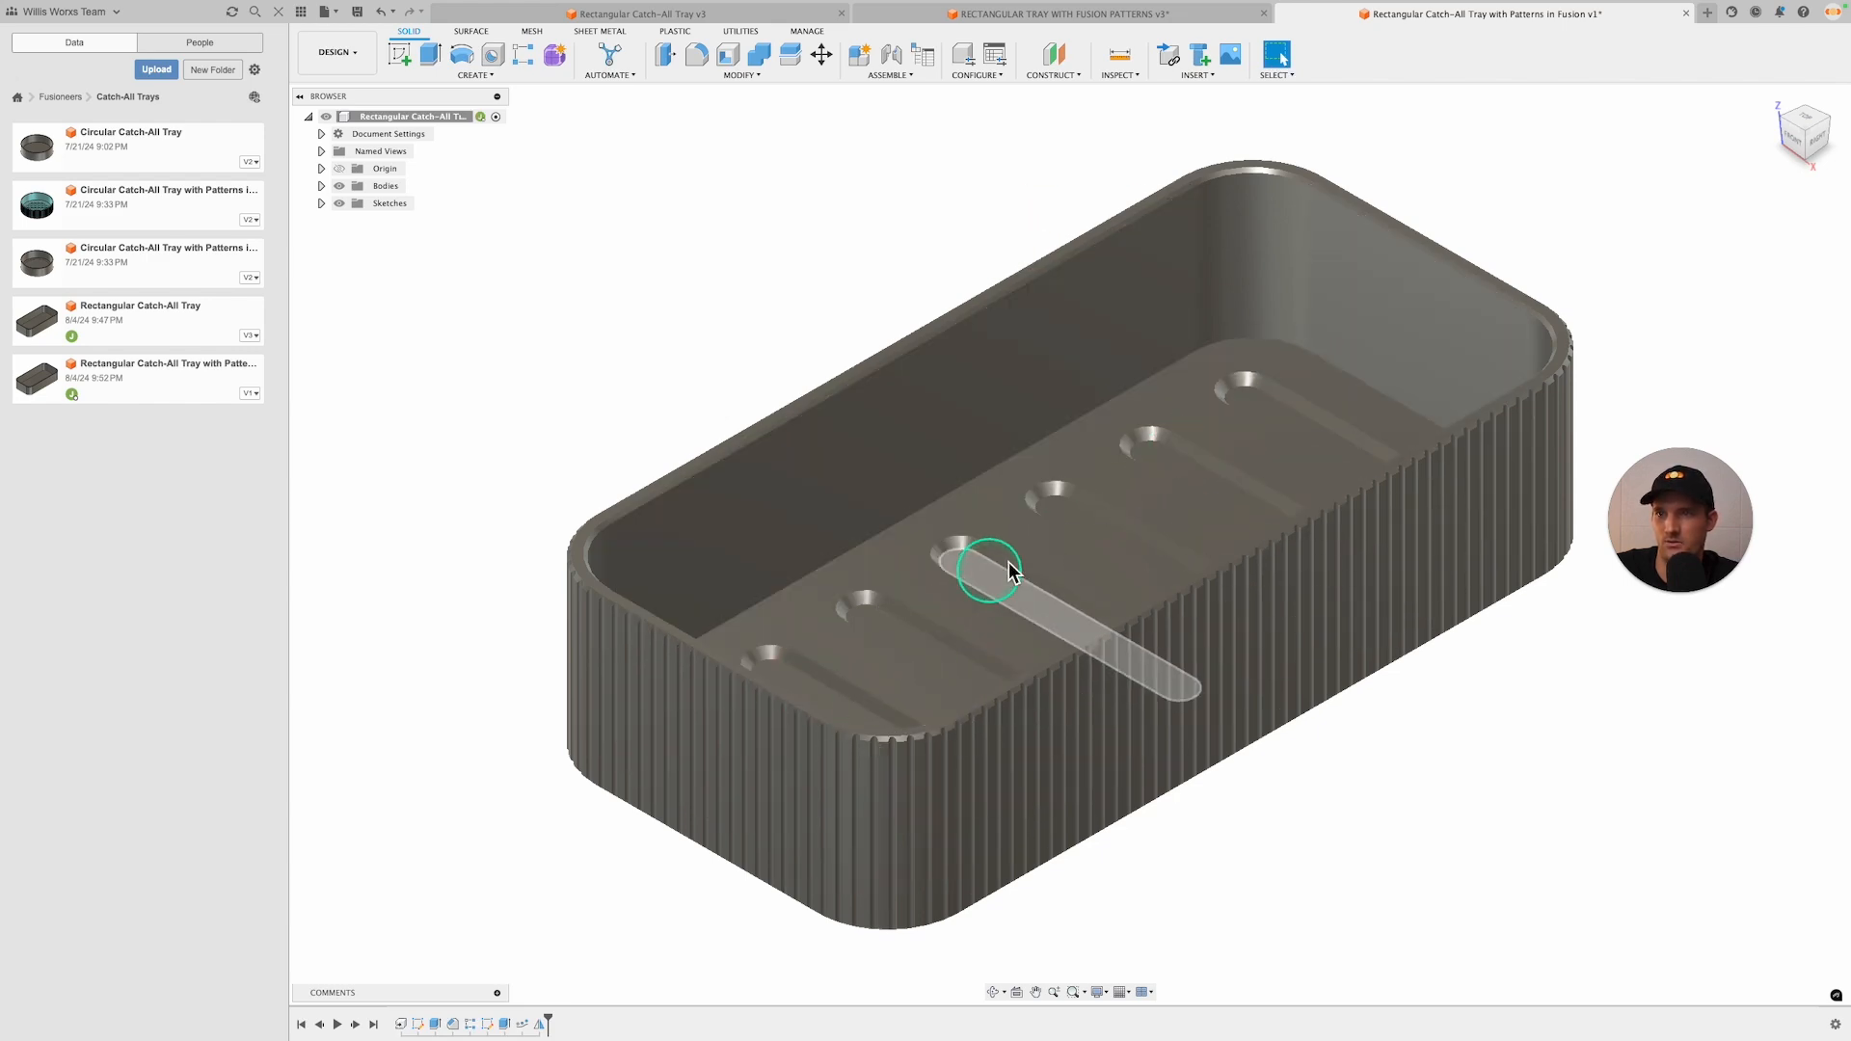
middle_click_drag(983, 566, 992, 576, "shift")
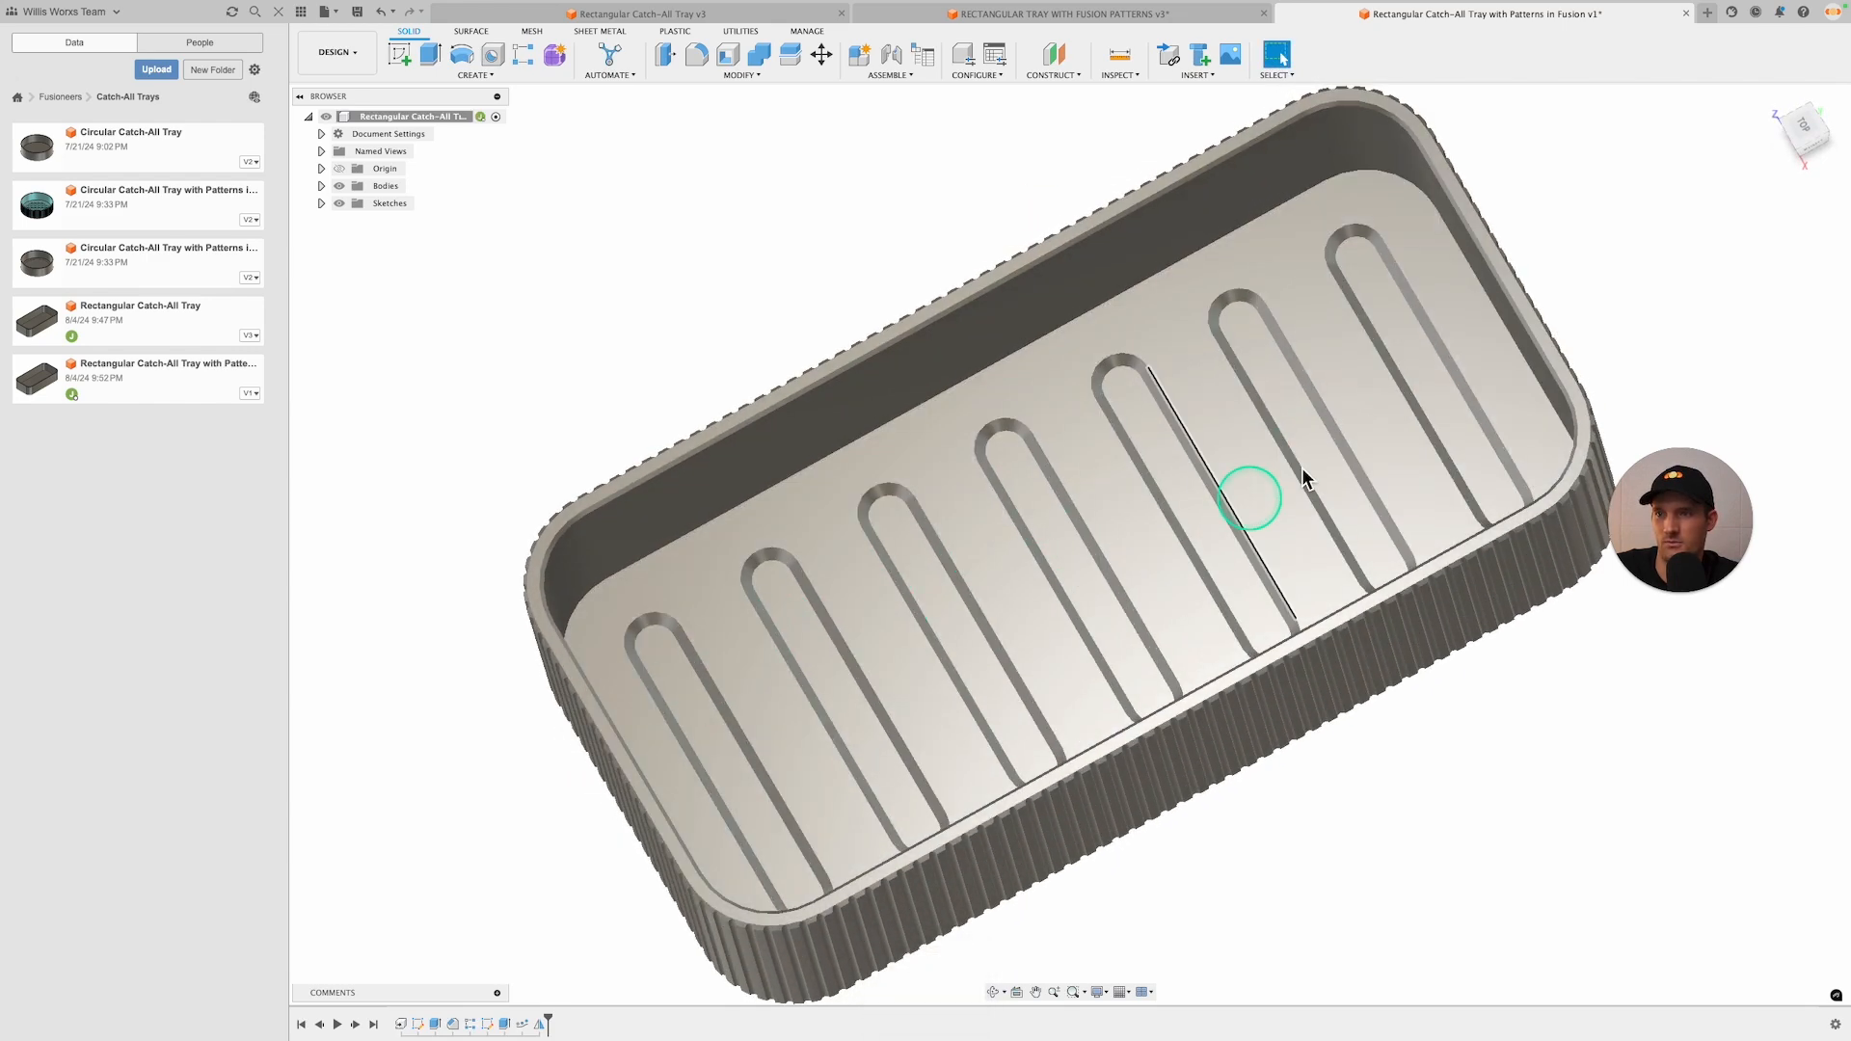